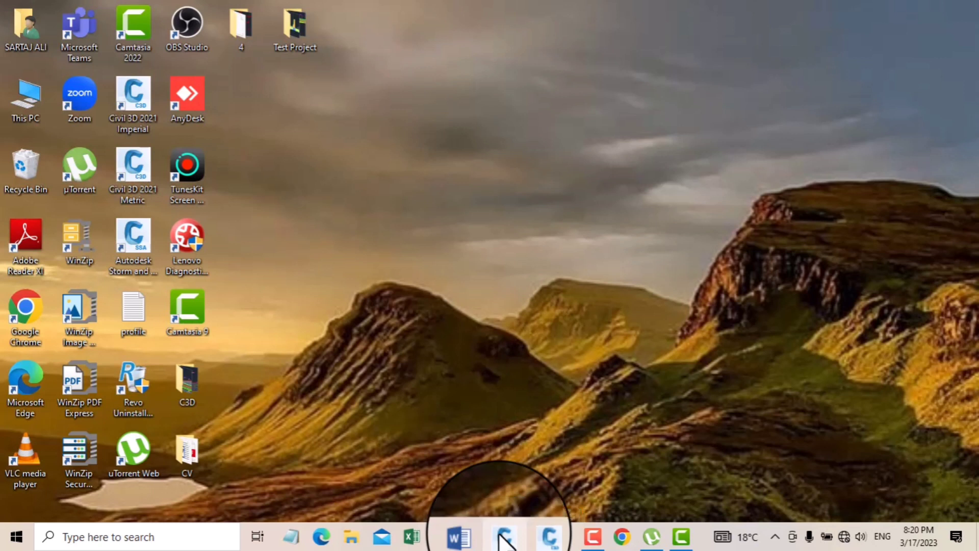
Launch Autodesk Civil 3D 2021 from the desktop
mouse_move(593, 536)
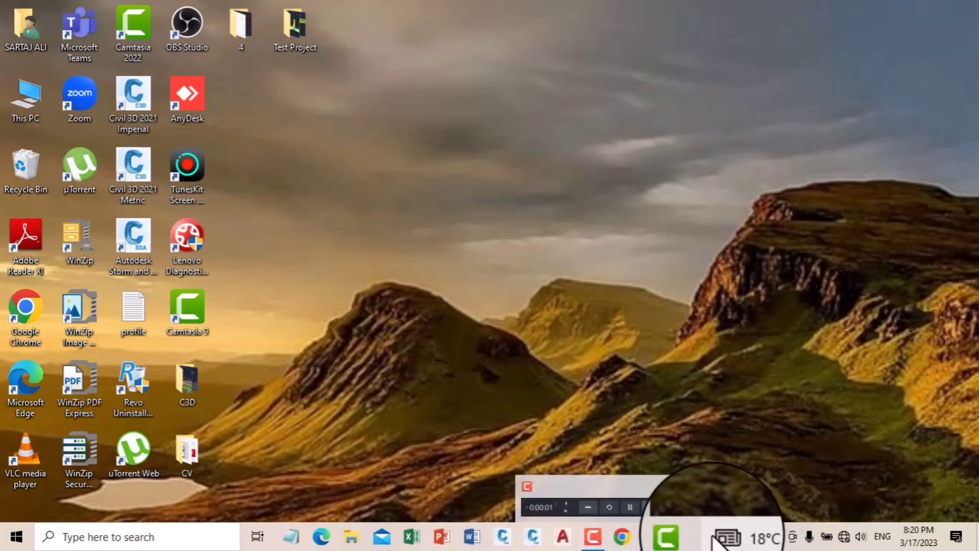
left_click(608, 484)
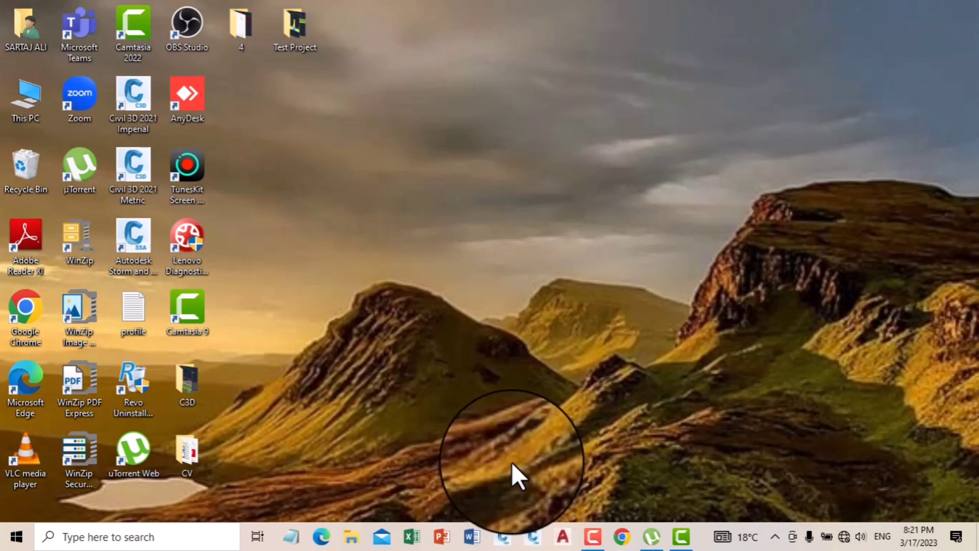
left_click(533, 537)
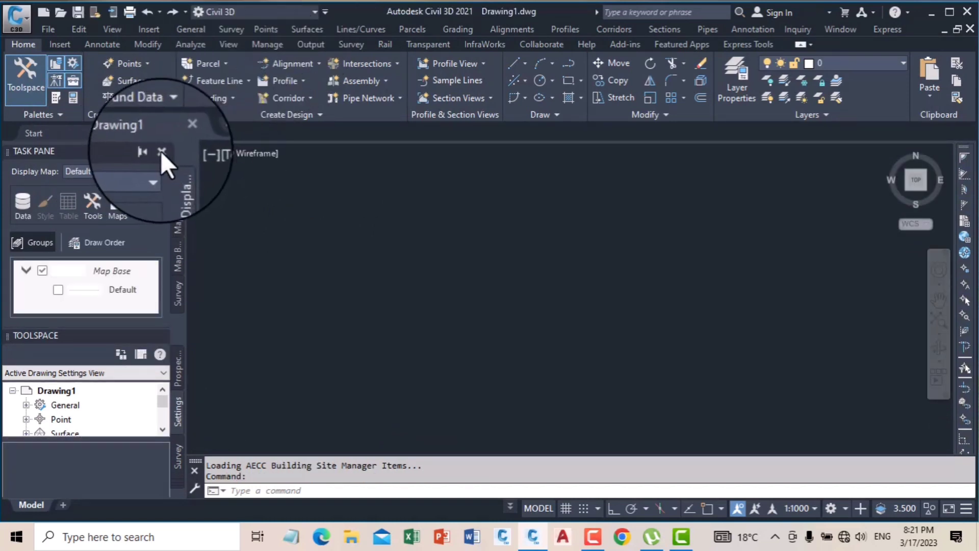
Close the Task Pane and Toolspace palettes docked beside the empty drawing
left_click(162, 151)
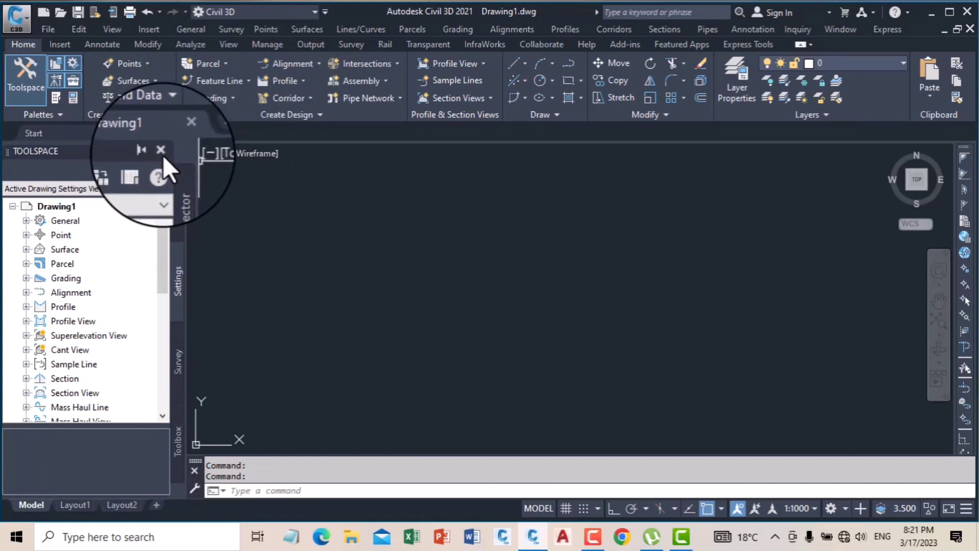
left_click(162, 151)
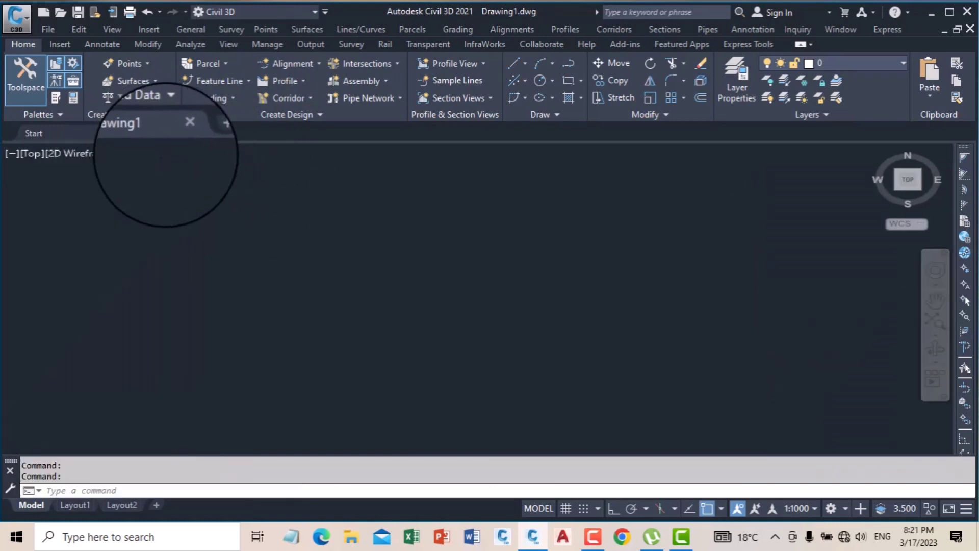
left_click(241, 200)
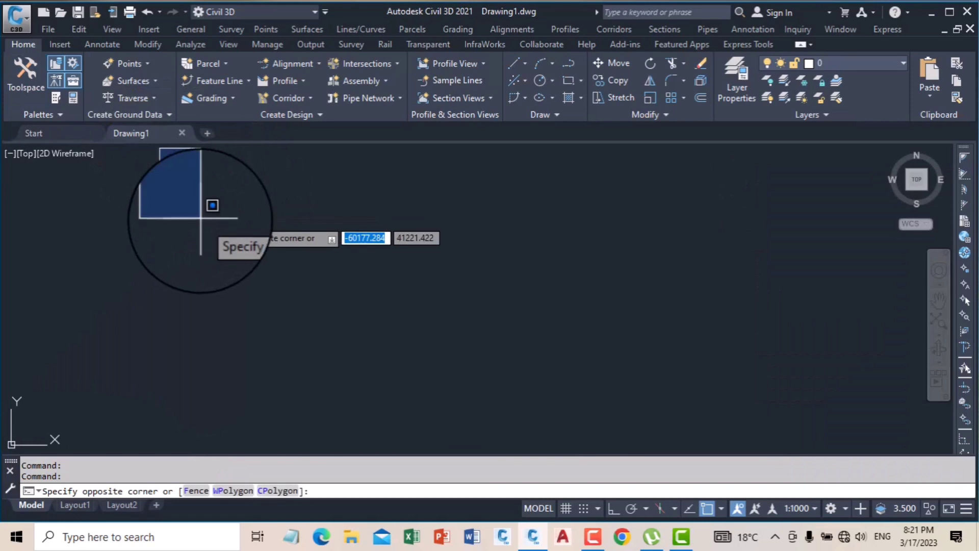
left_click(200, 220)
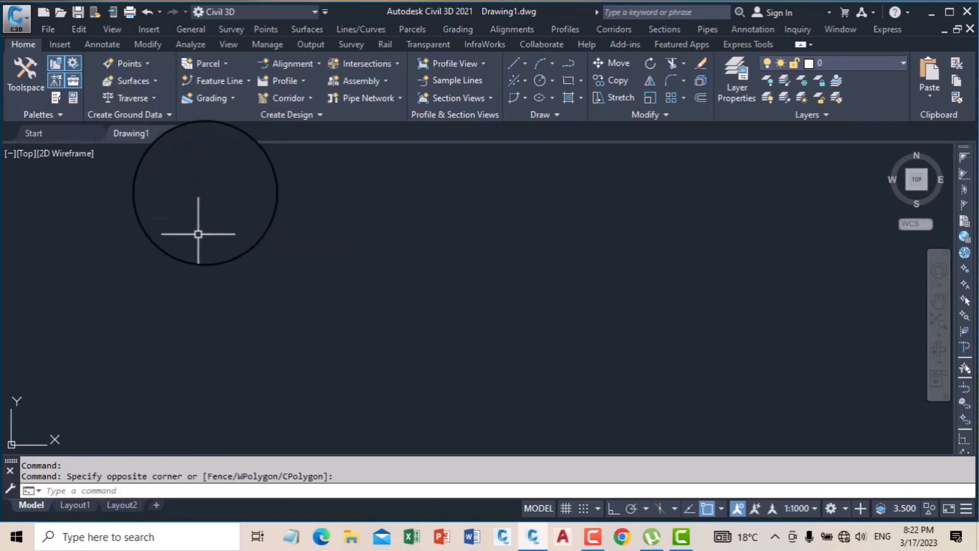
Compare the Drafting & Annotation workspace with the Civil 3D workspace by switching between them, finishing in Civil 3D
left_click(313, 11)
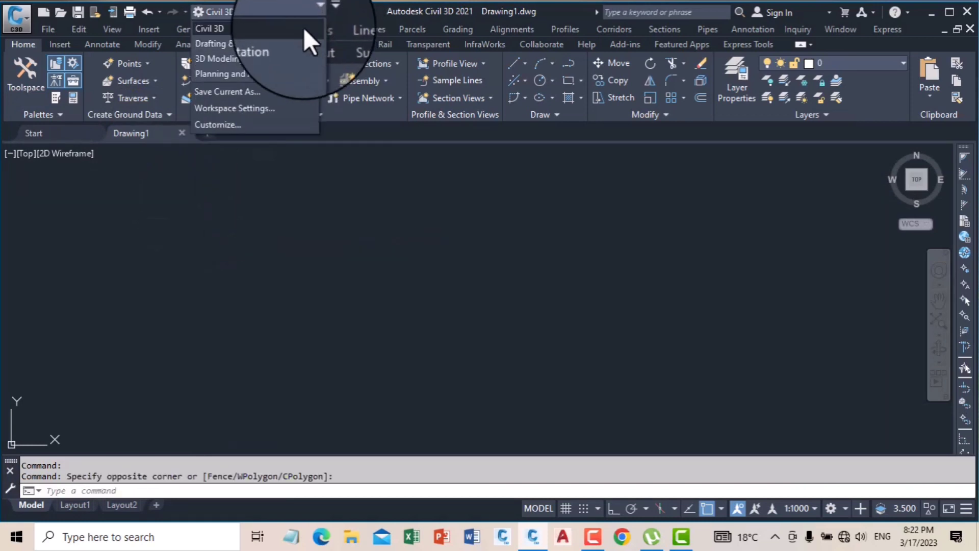
left_click(278, 43)
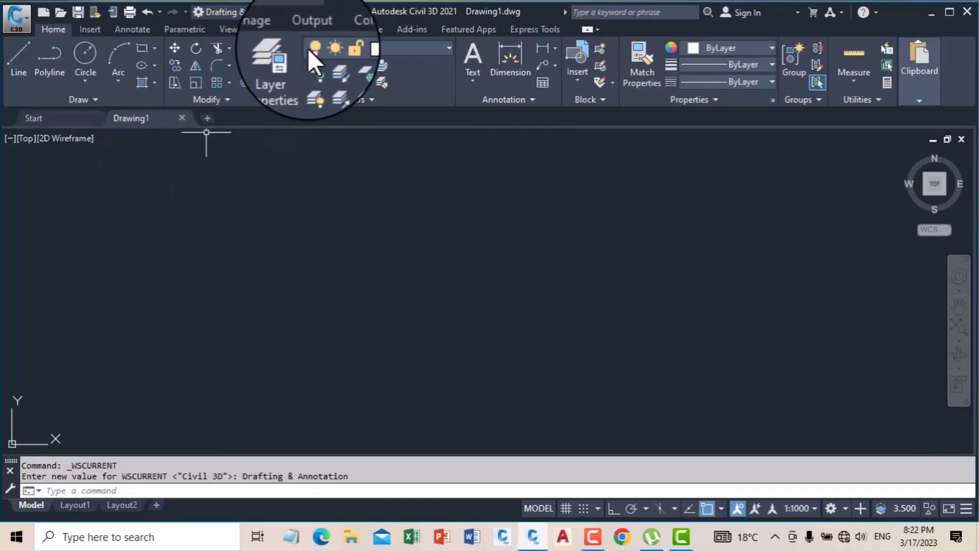
left_click(313, 14)
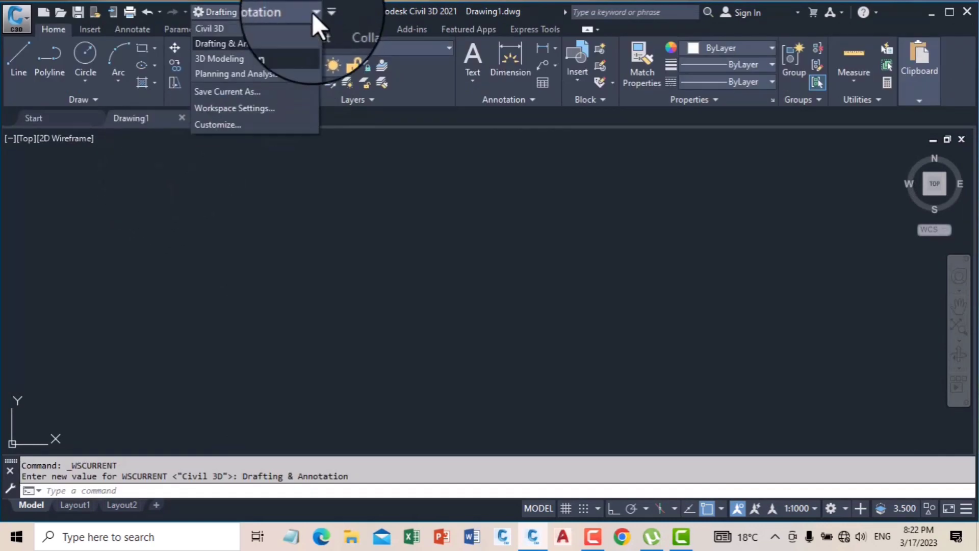
left_click(289, 27)
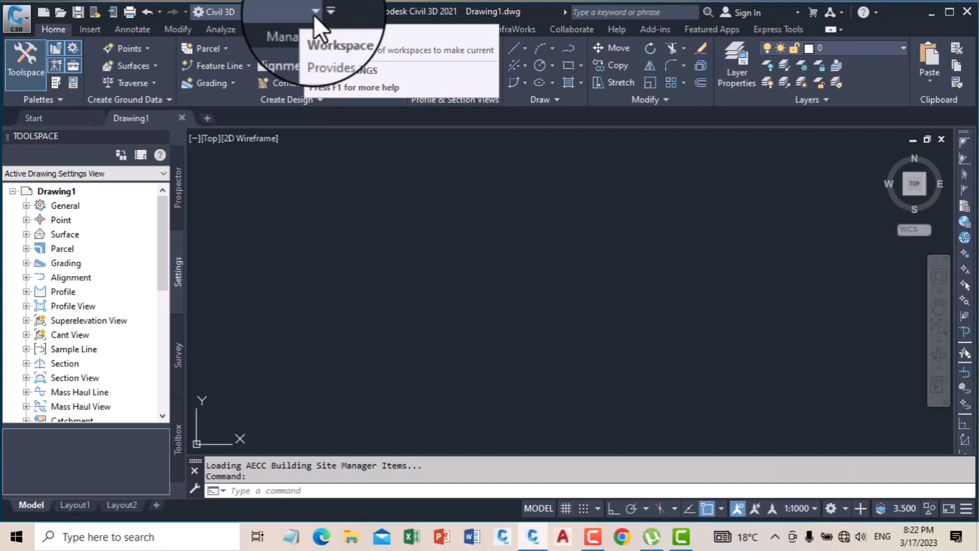
left_click(314, 14)
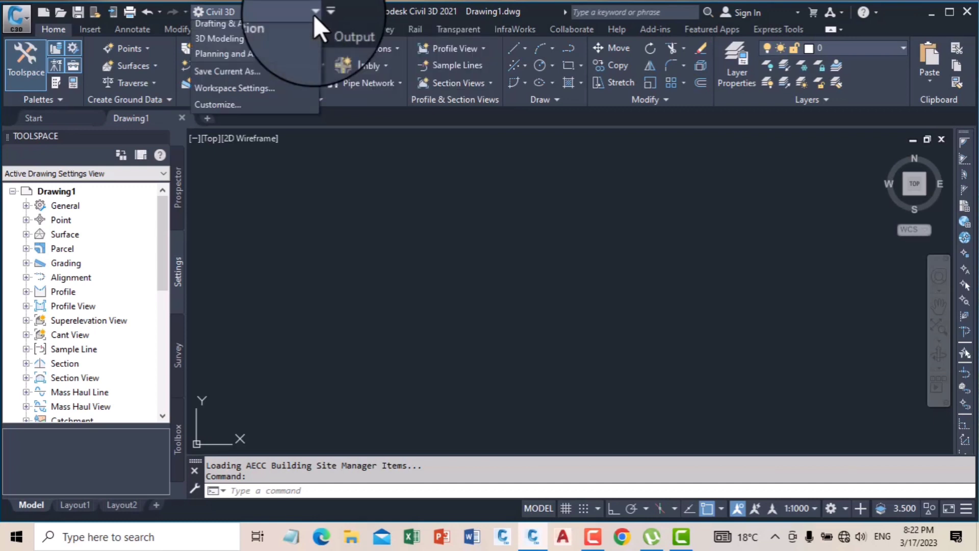
left_click(277, 45)
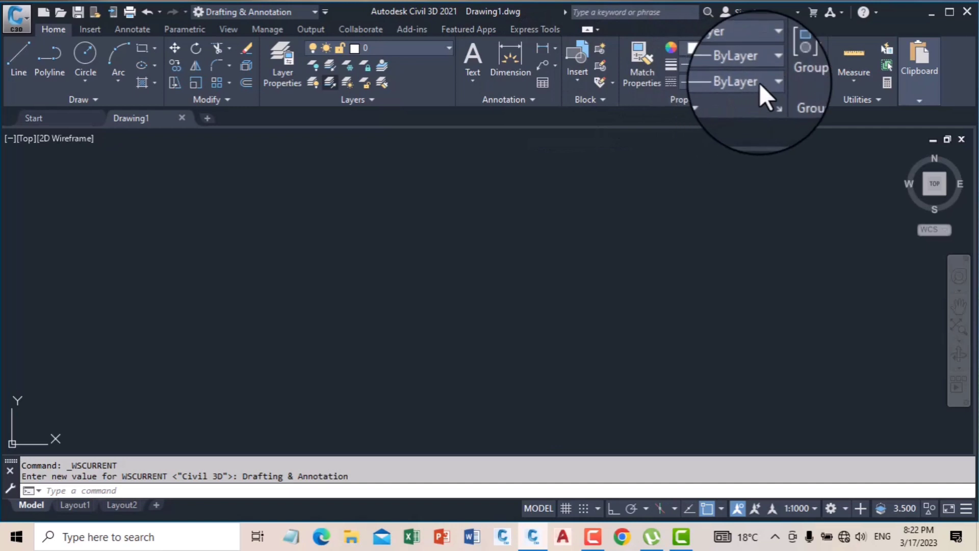
left_click(301, 12)
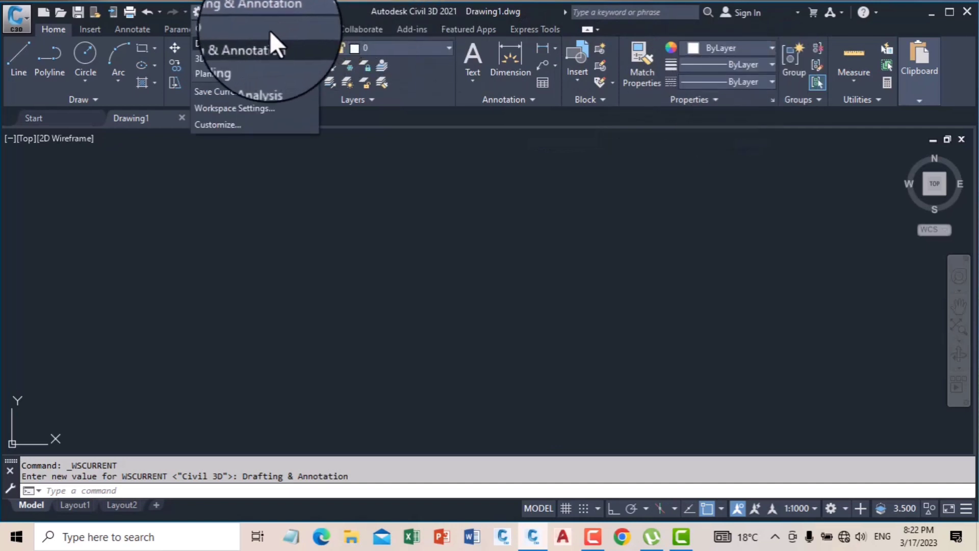
left_click(228, 30)
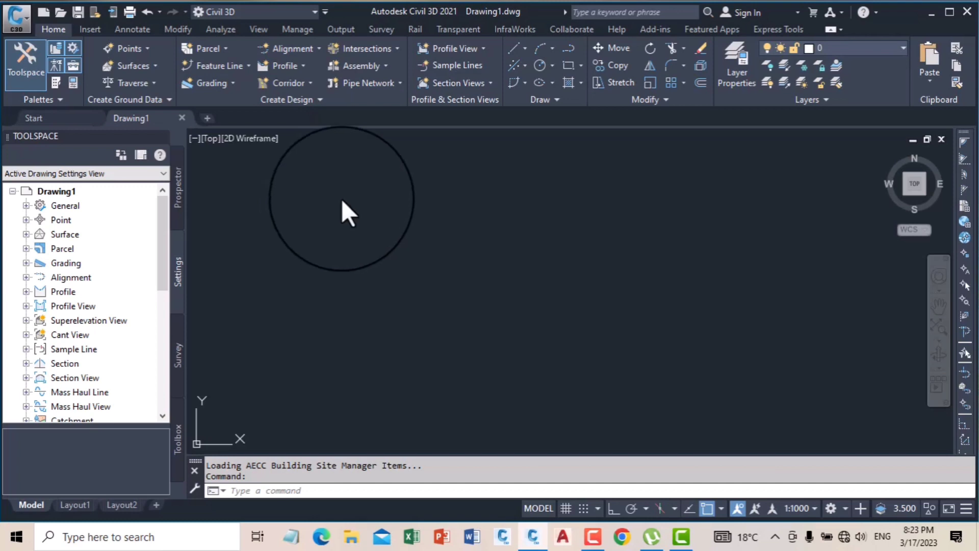
Examine the drawing settings for units and zone, including the available coordinate system categories, and close them without changing anything
left_click(15, 17)
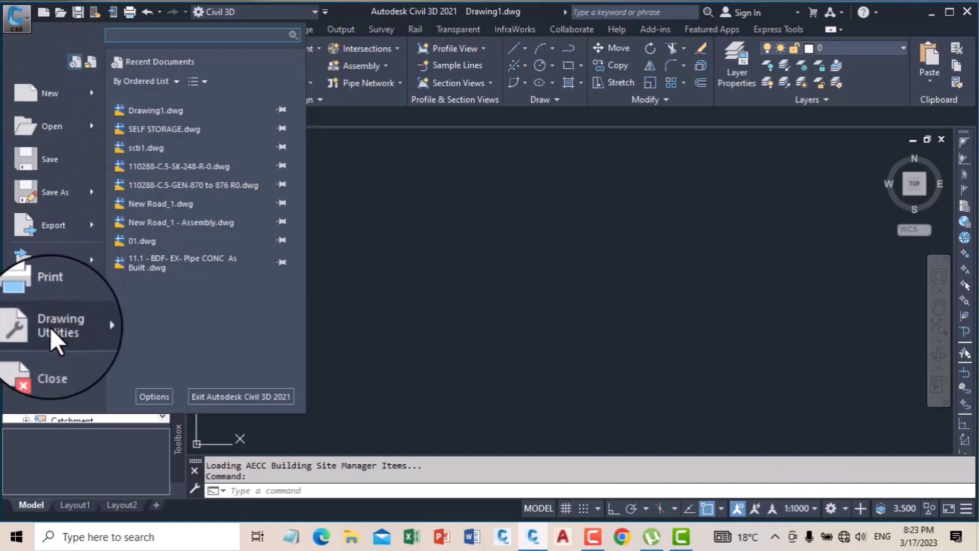
mouse_move(50, 328)
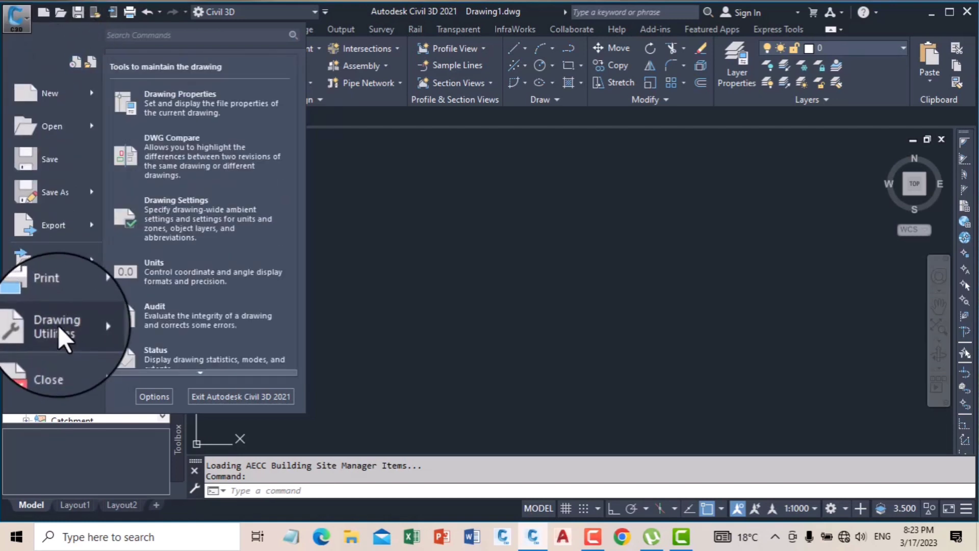
left_click(182, 209)
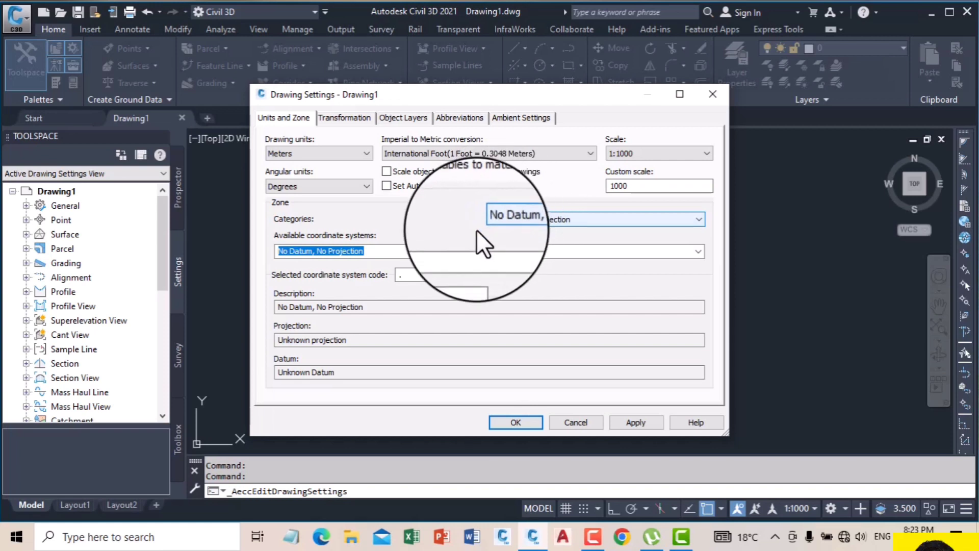
left_click(516, 220)
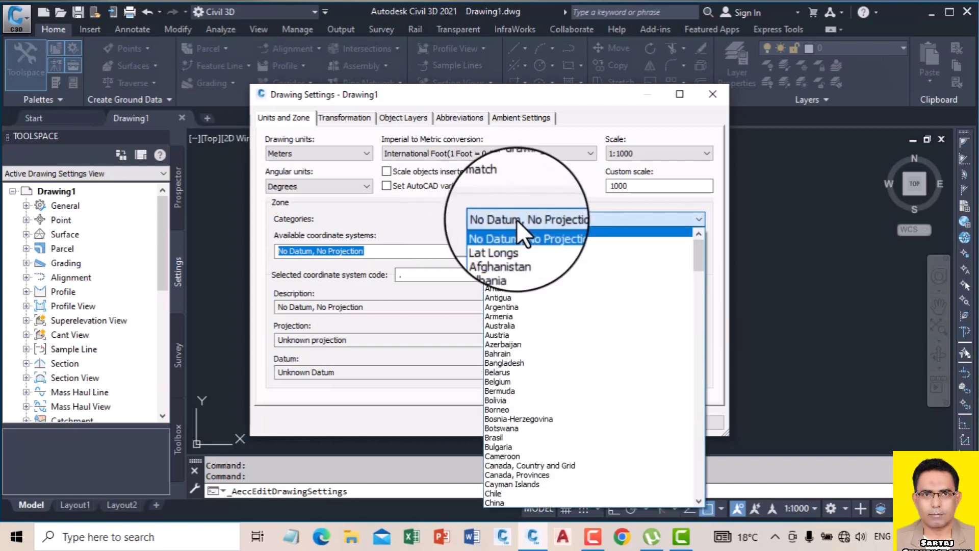
left_click_drag(698, 255, 728, 510)
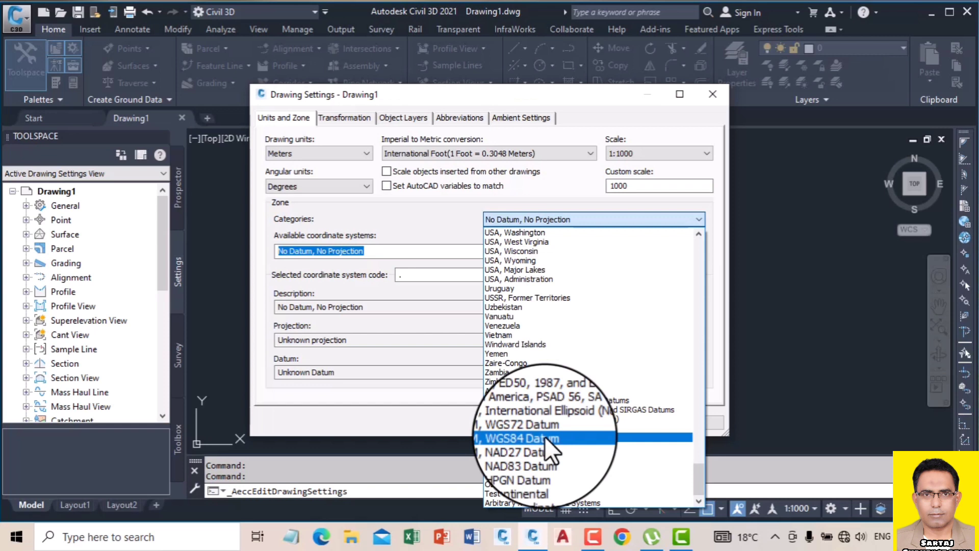
left_click(427, 215)
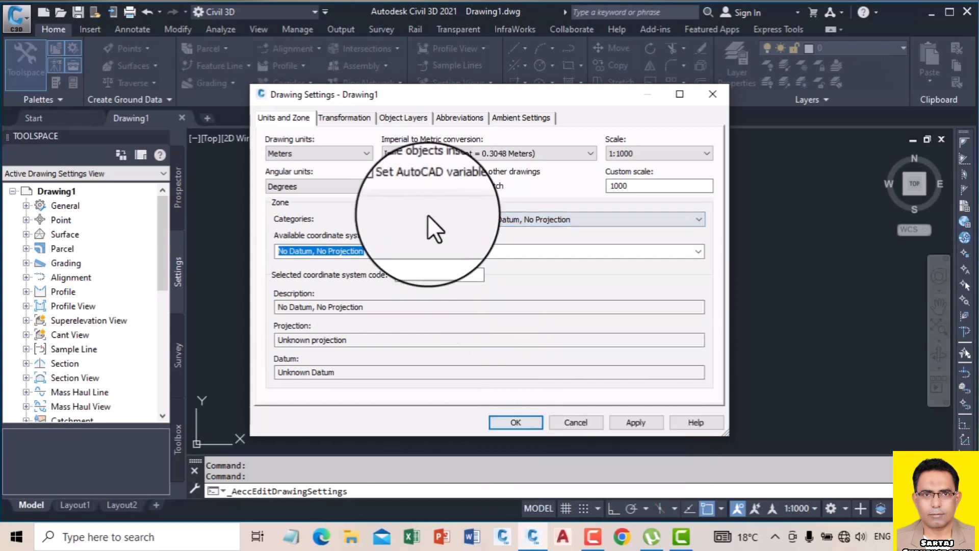
left_click(698, 251)
left_click(698, 251)
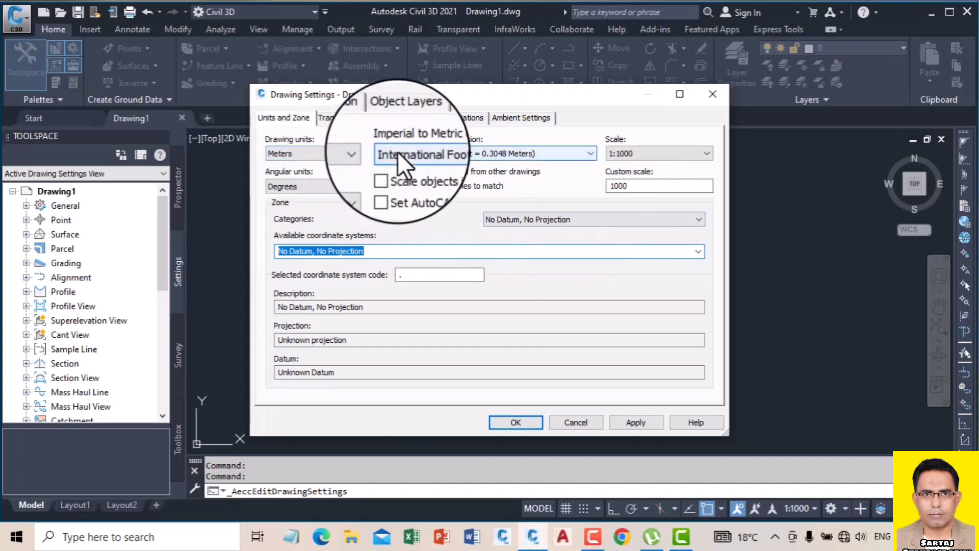
left_click(714, 94)
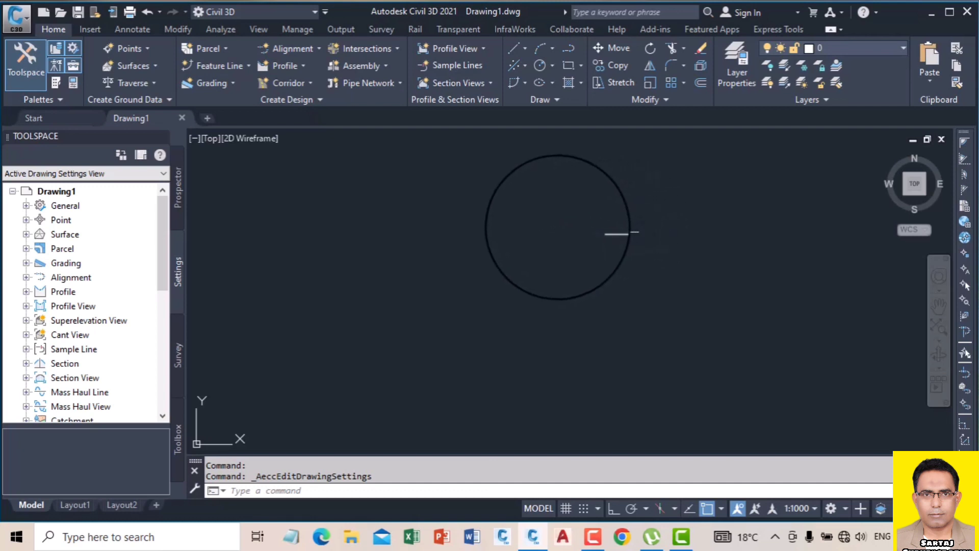
Open Drawing1.dwg from the recent documents
left_click(15, 16)
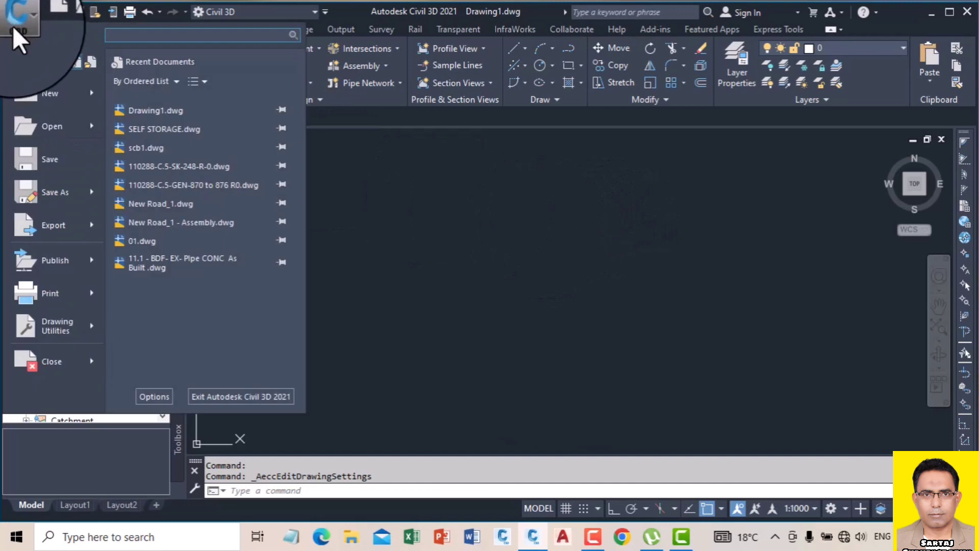
left_click(182, 110)
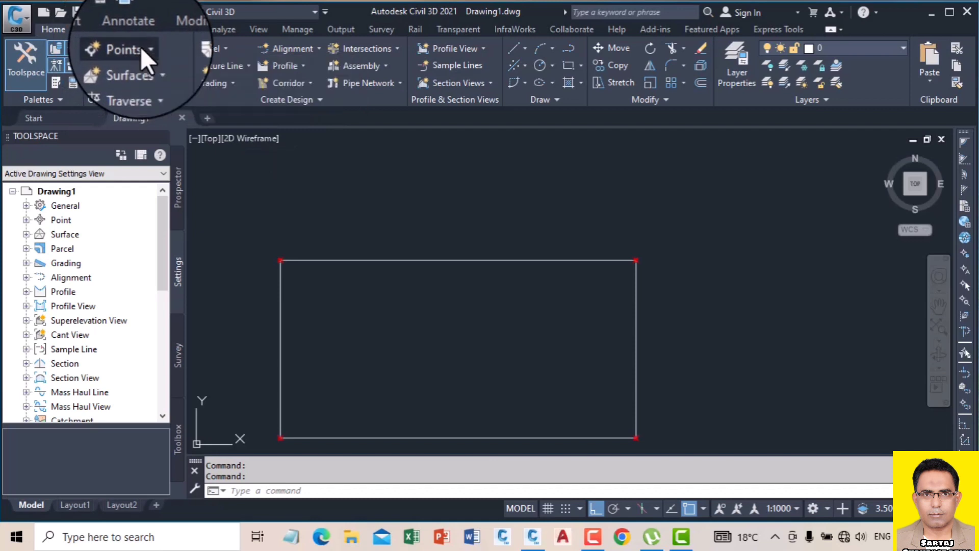
Review the available point creation commands, including the miscellaneous, alignment and slope options, without starting one
left_click(142, 49)
mouse_move(197, 88)
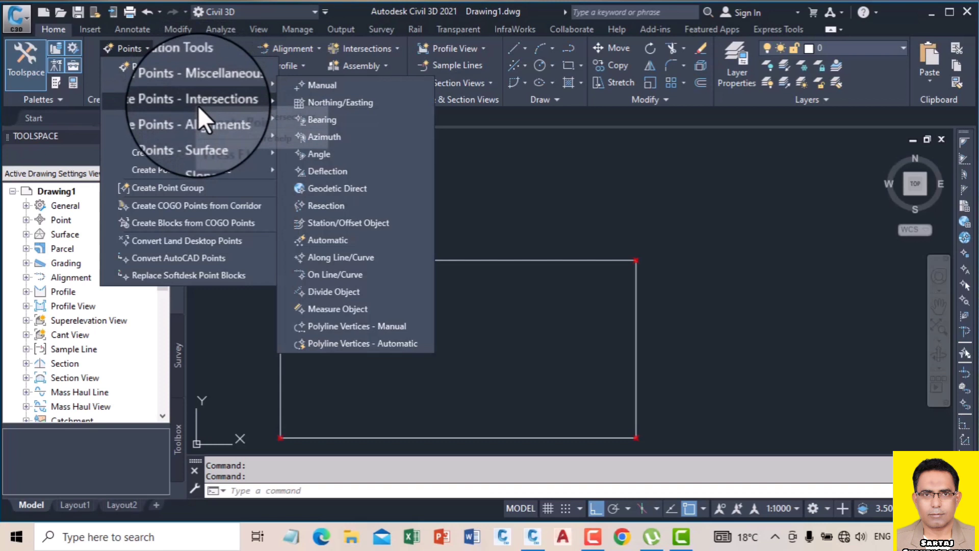
mouse_move(200, 121)
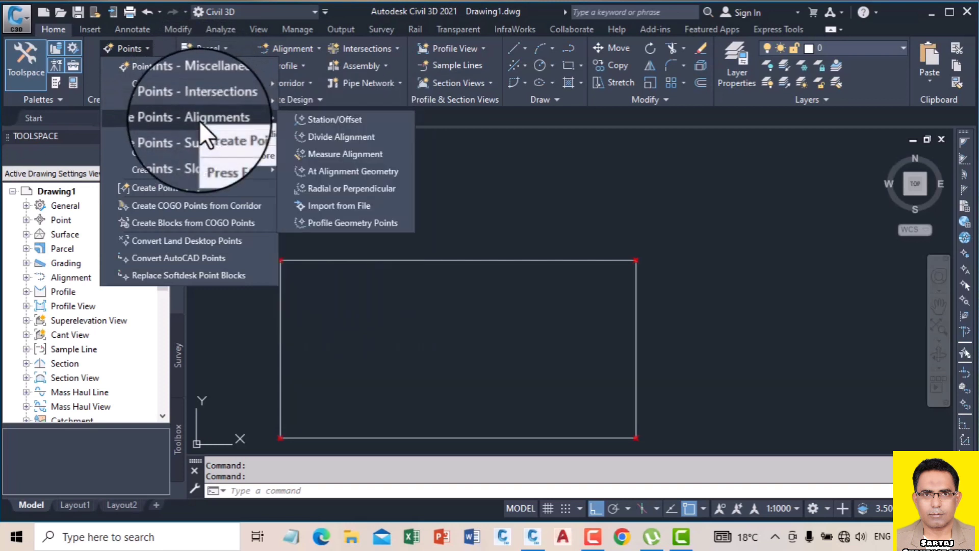
mouse_move(198, 155)
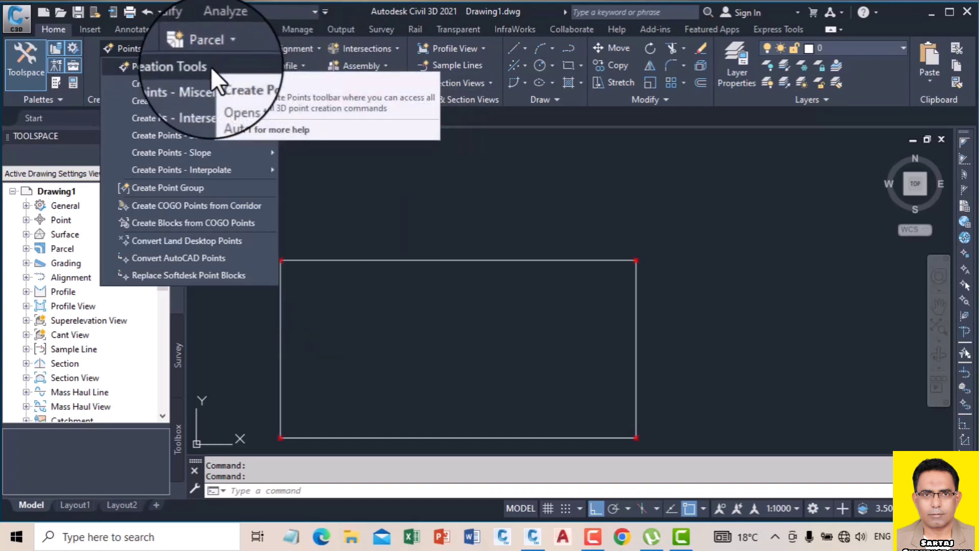
left_click(483, 198)
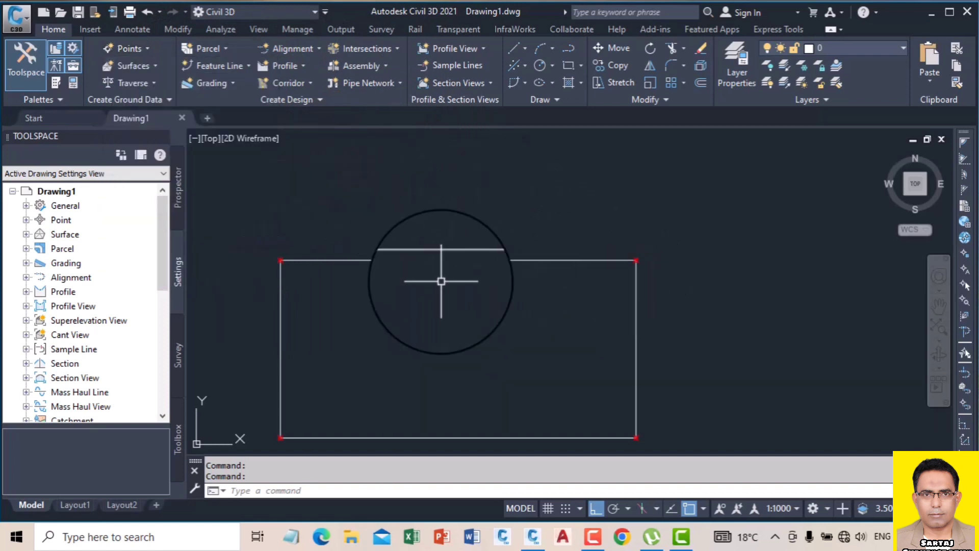
Inspect the red point markers at the rectangle's corners and select the one at its upper-right corner
scroll(280, 260, "up", 5)
scroll(250, 251, "down", 5)
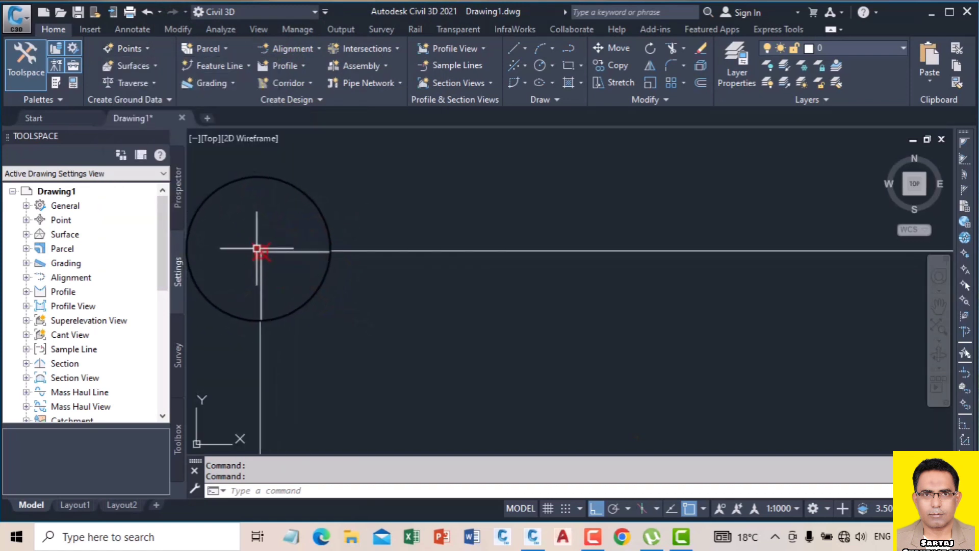
scroll(592, 251, "up", 4)
scroll(598, 264, "up", 5)
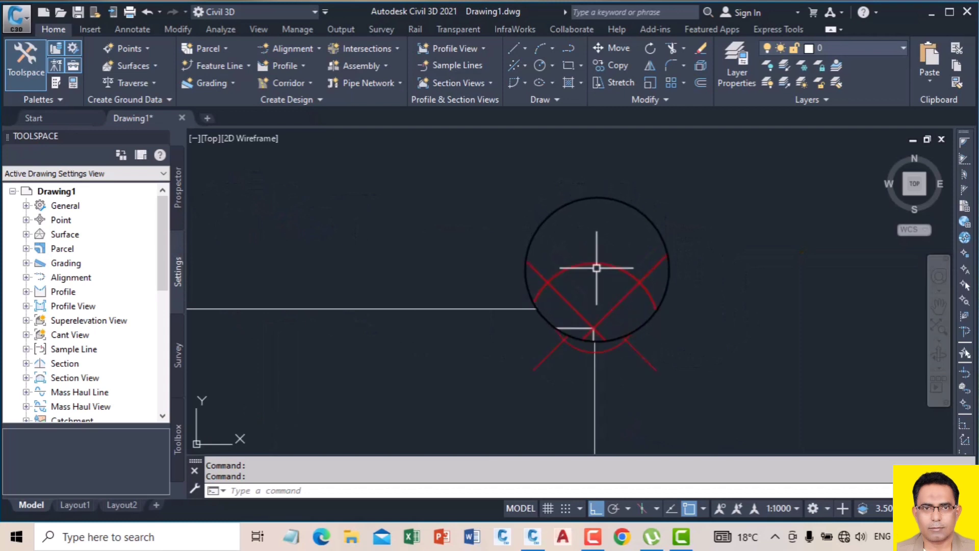
left_click(599, 267)
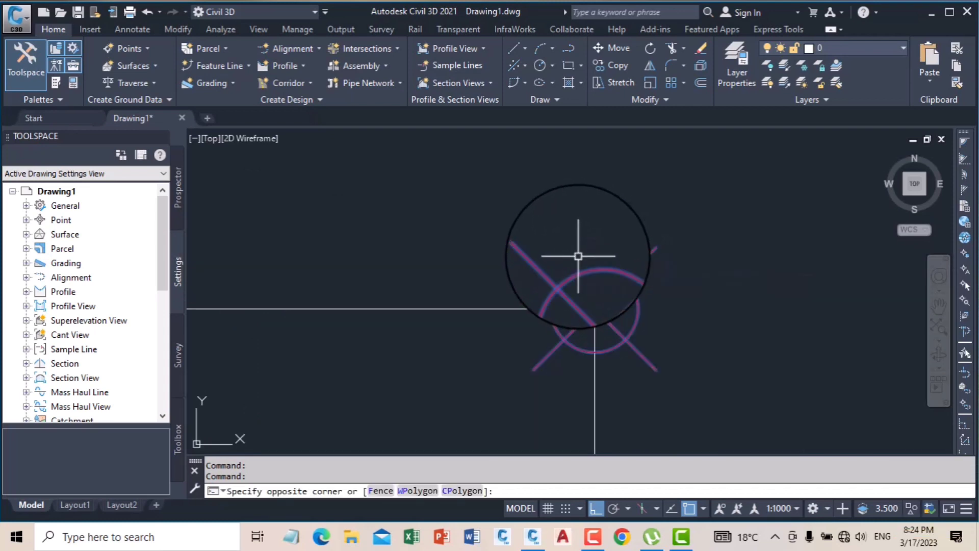
left_click(572, 241)
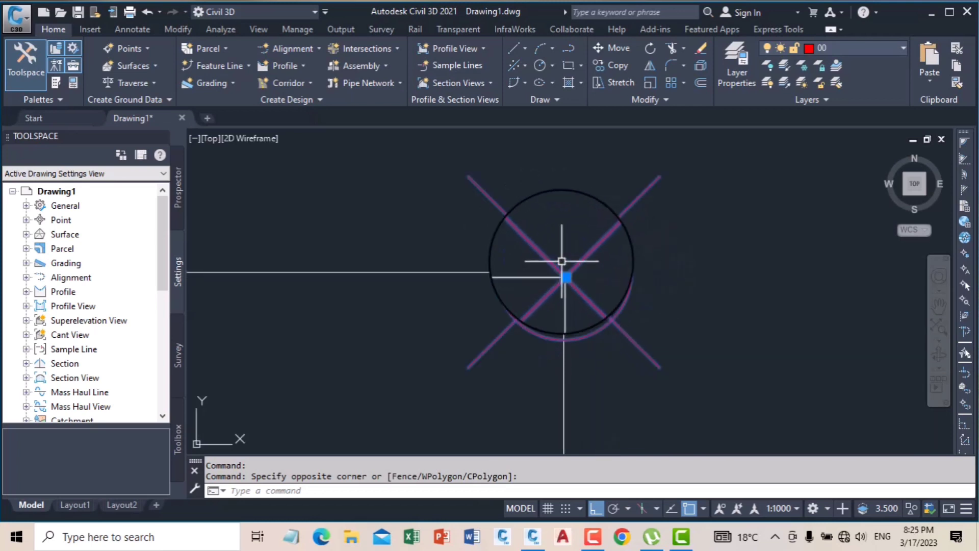
scroll(668, 286, "down", 10)
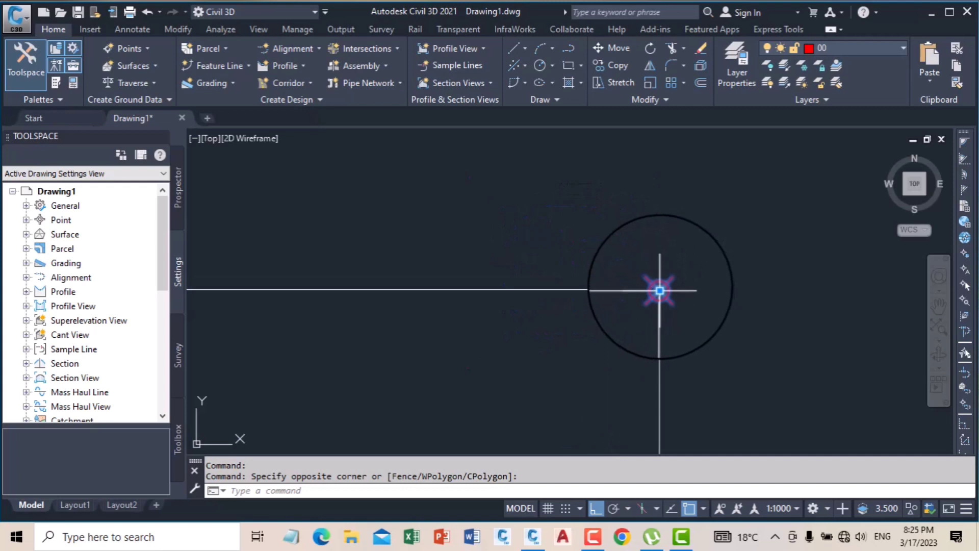
middle_click_drag(616, 282, 677, 257)
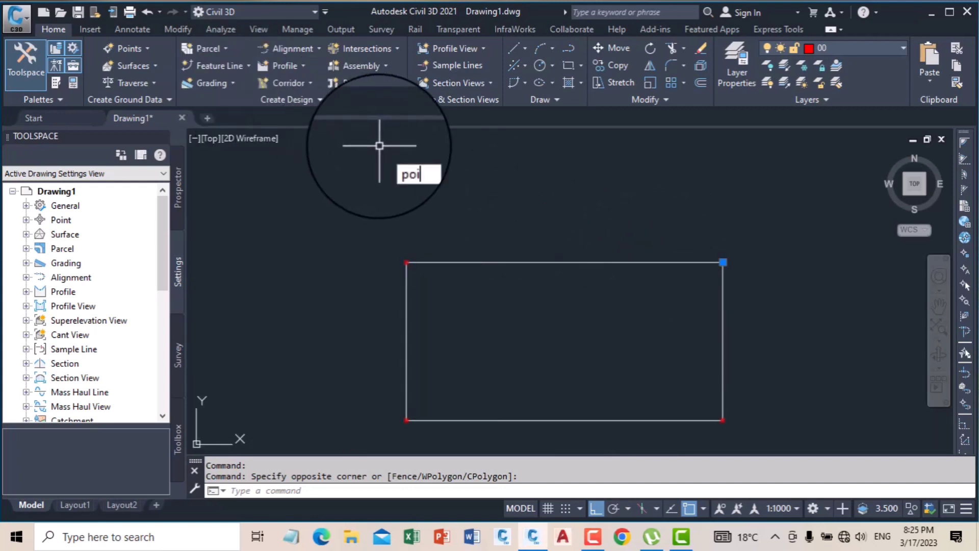
Place a single AutoCAD point with the POINT command in the empty area above the rectangle
type("nt")
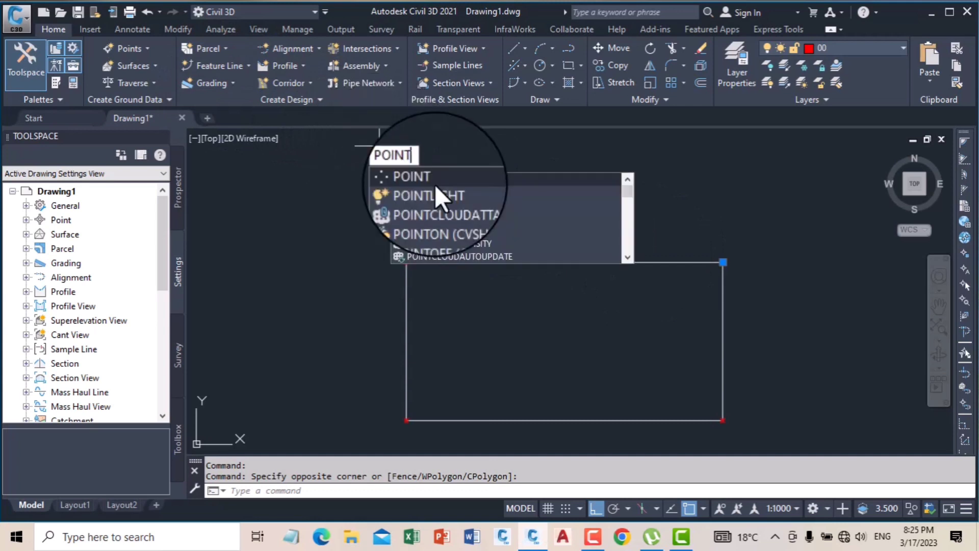
left_click(426, 181)
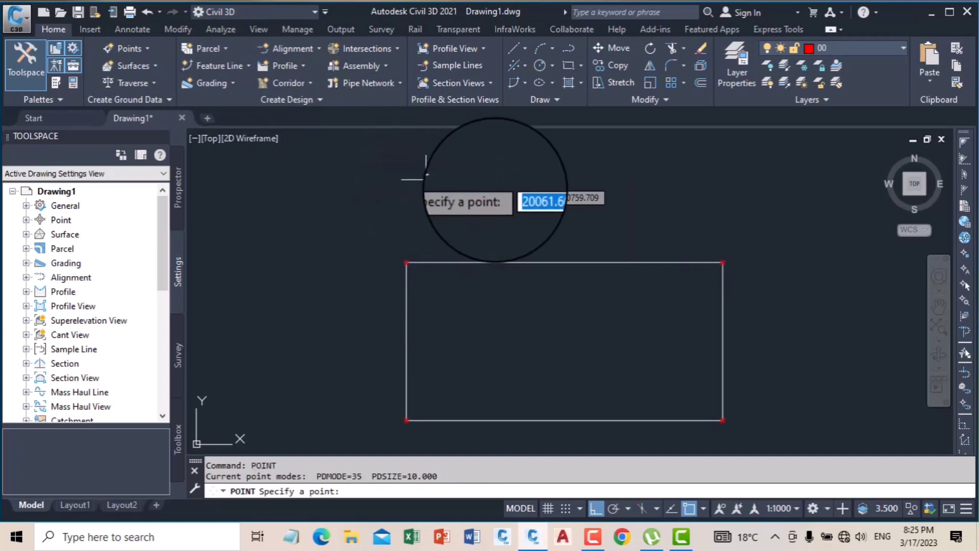
left_click(517, 212)
scroll(494, 208, "up", 3)
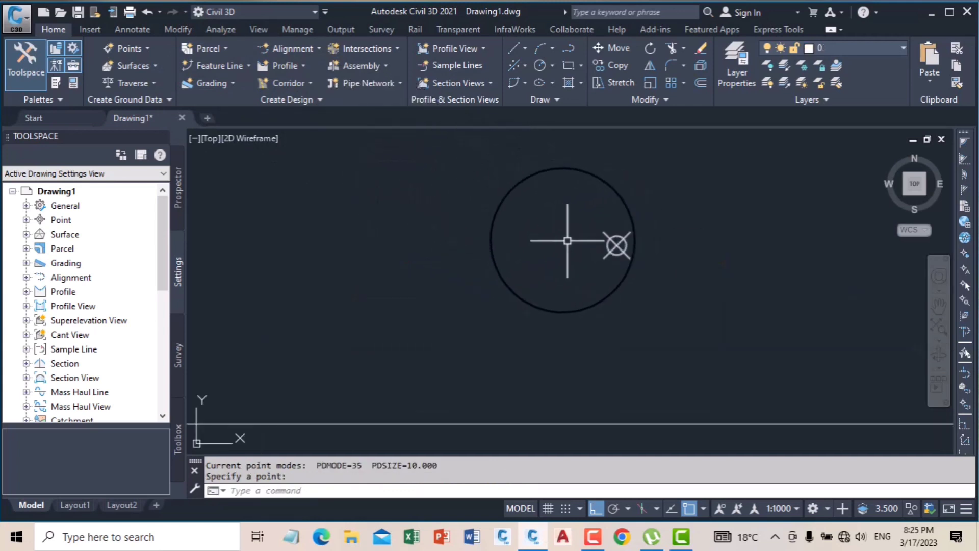
left_click(599, 237)
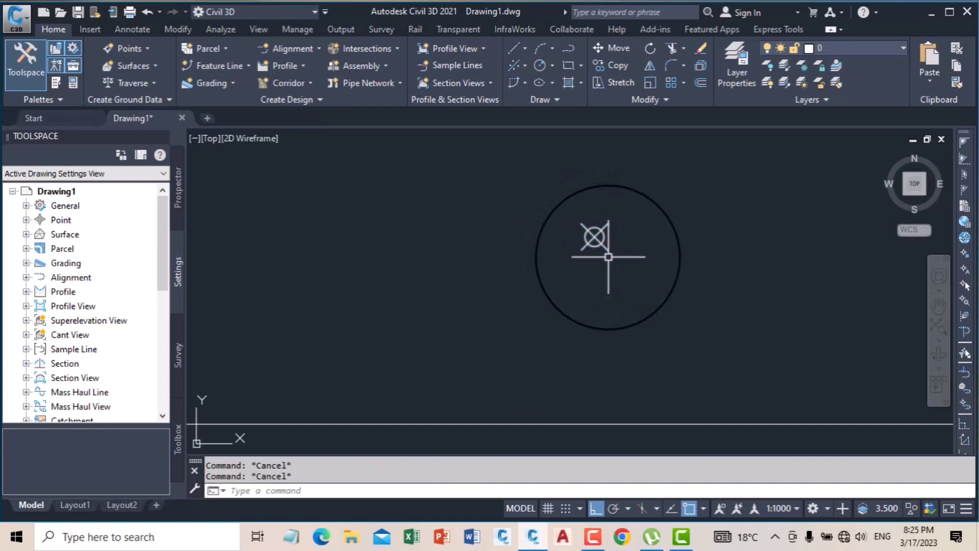
Open the point creation tools and review the miscellaneous point creation methods without starting one
left_click(129, 47)
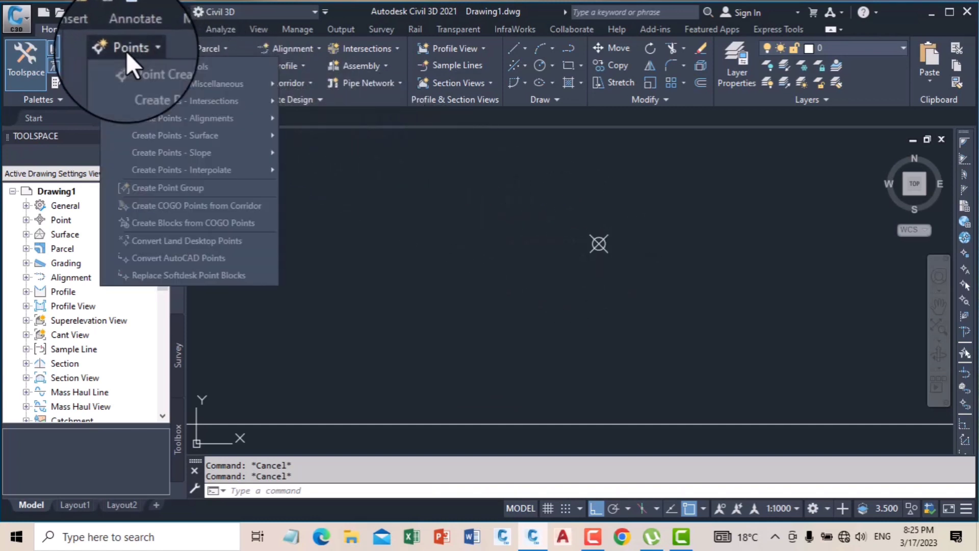
left_click(158, 66)
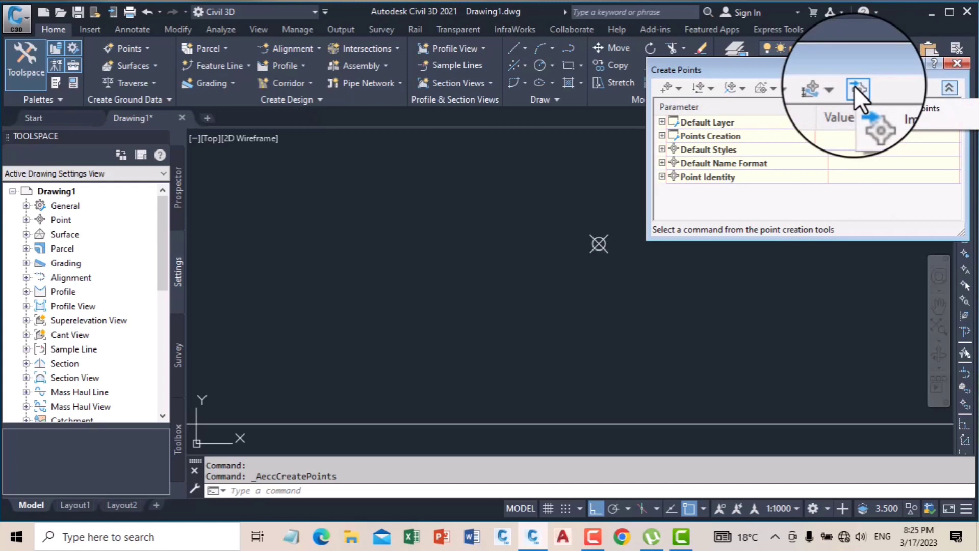
left_click(678, 89)
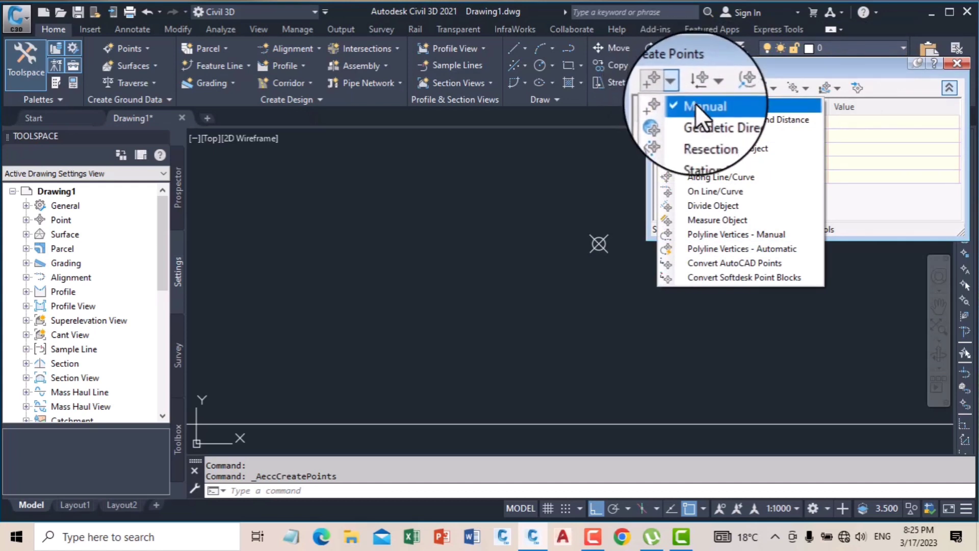
left_click(432, 233)
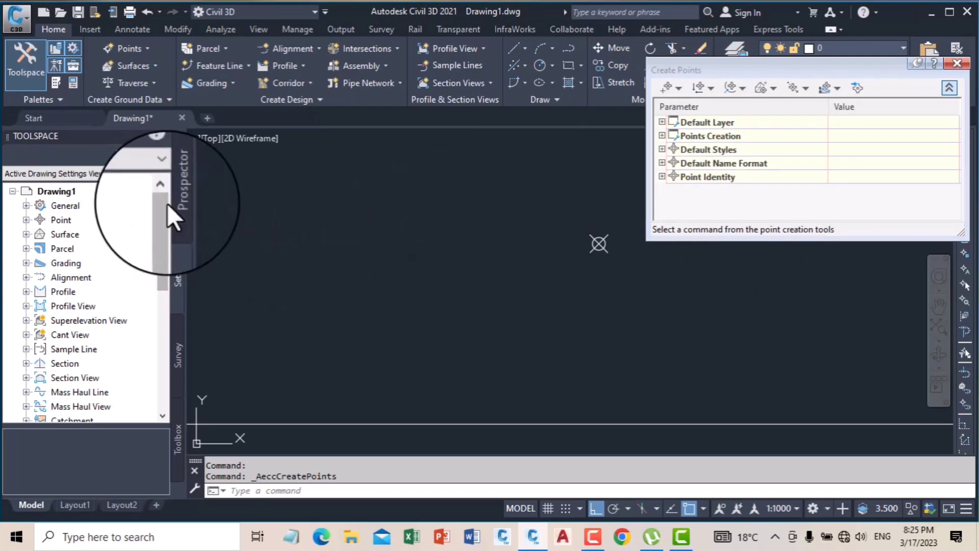
Expand the drawing's Point settings and examine the available point label styles
left_click(180, 261)
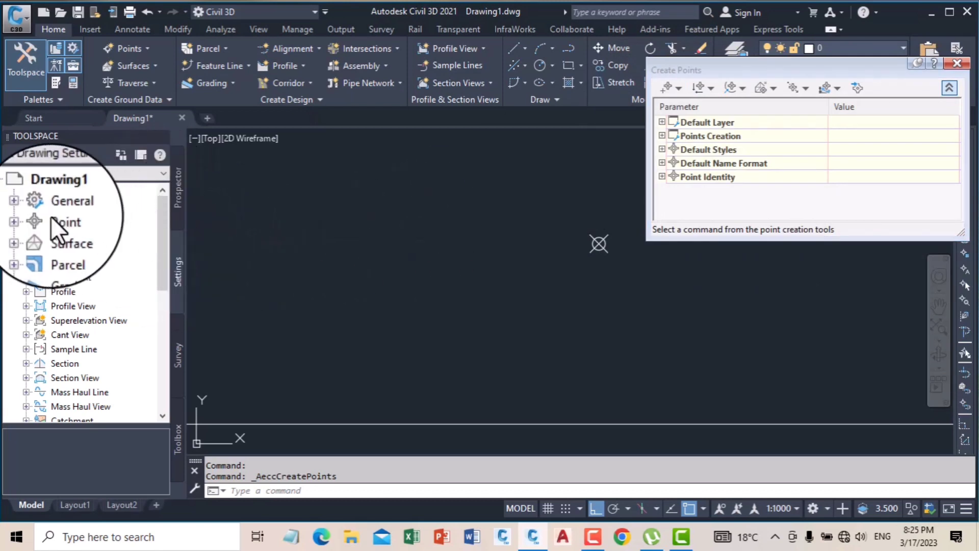
left_click(24, 219)
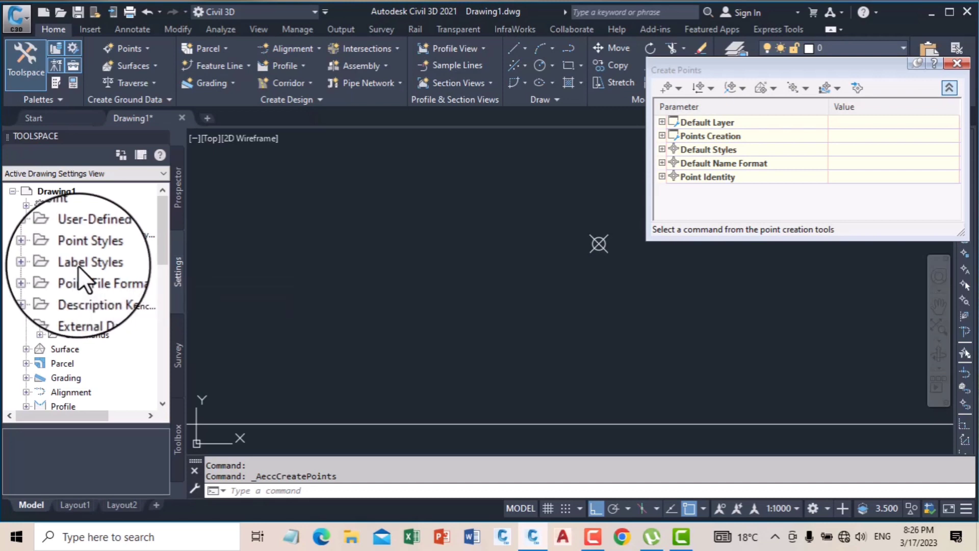
left_click(39, 262)
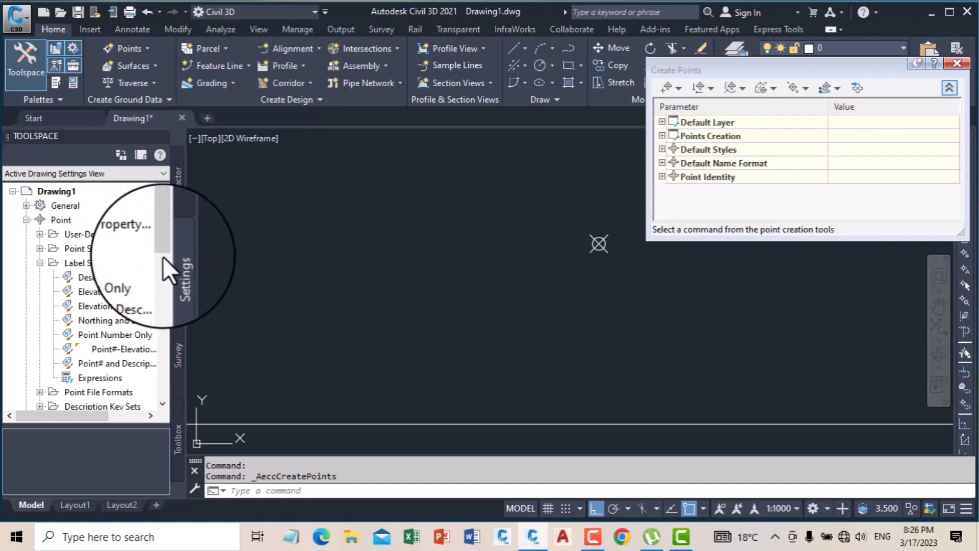
left_click_drag(162, 244, 163, 250)
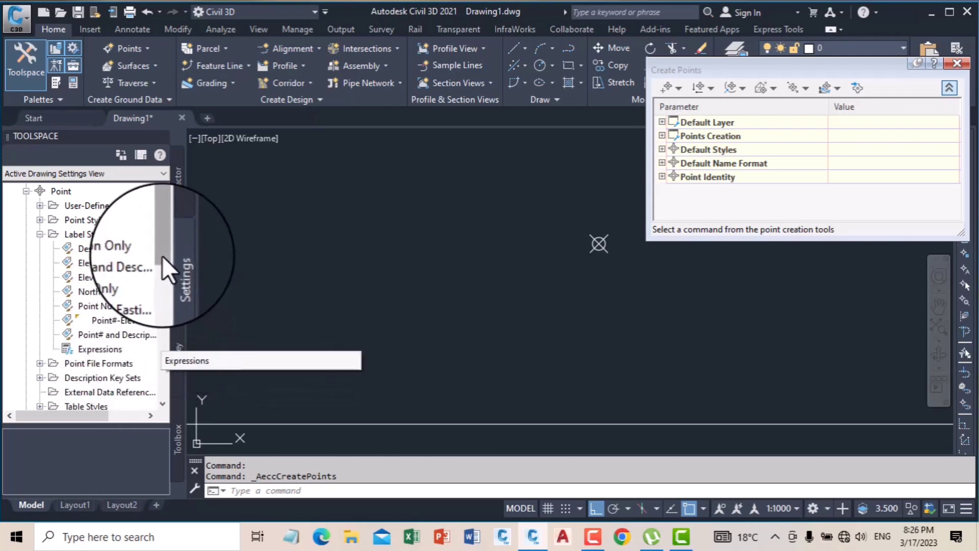
mouse_move(161, 246)
left_mouse_down()
mouse_move(161, 259)
mouse_move(162, 243)
left_mouse_up()
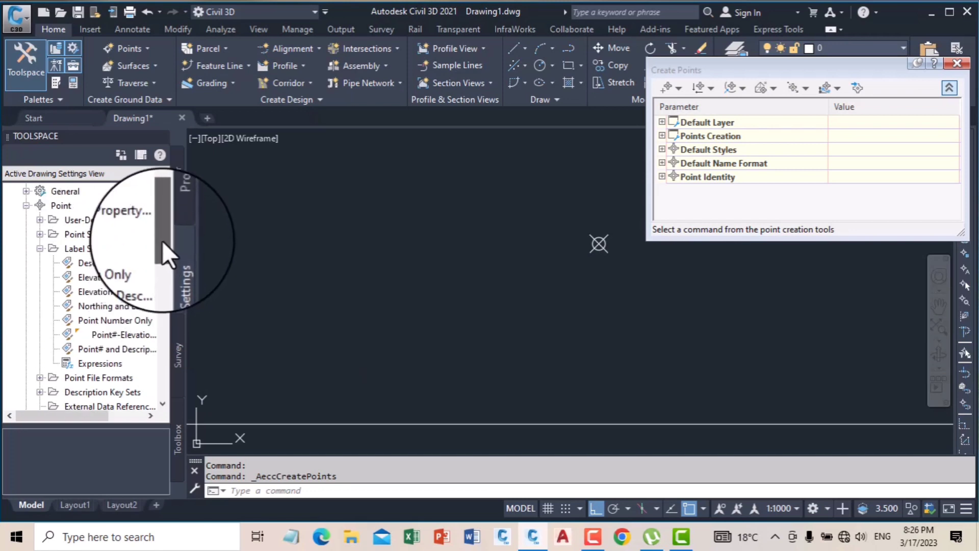
Start the Convert AutoCAD Points command, but switch to the Manual point creation method instead of selecting any points
left_click(679, 88)
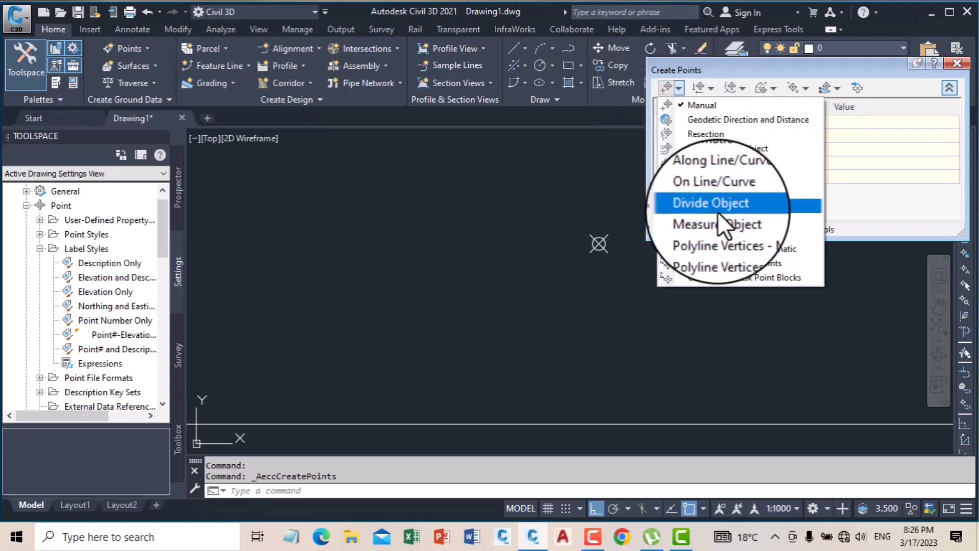
left_click(736, 263)
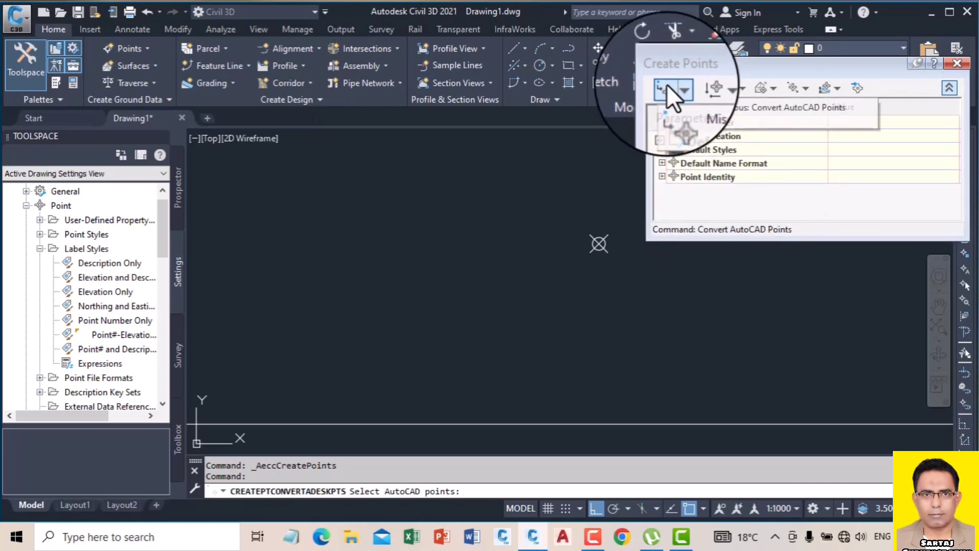
left_click(682, 89)
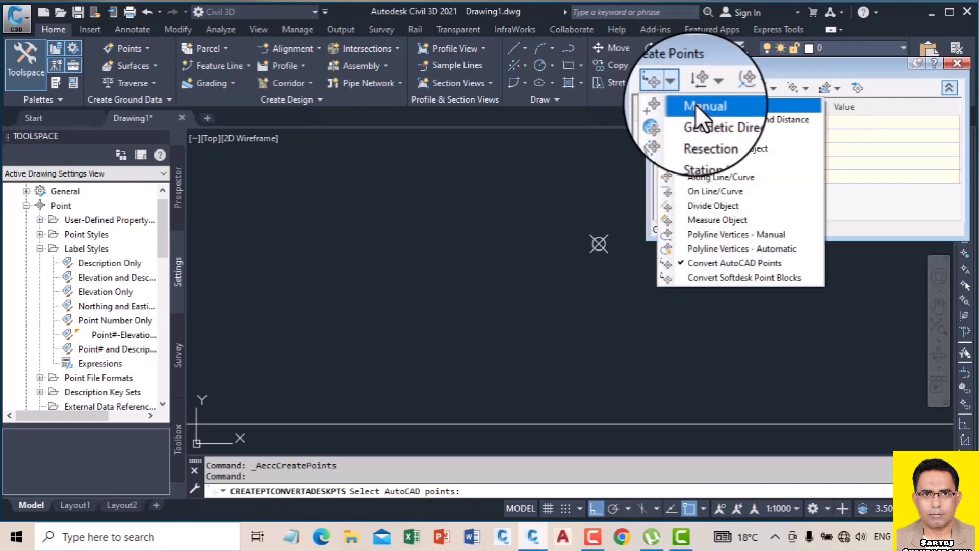
left_click(696, 105)
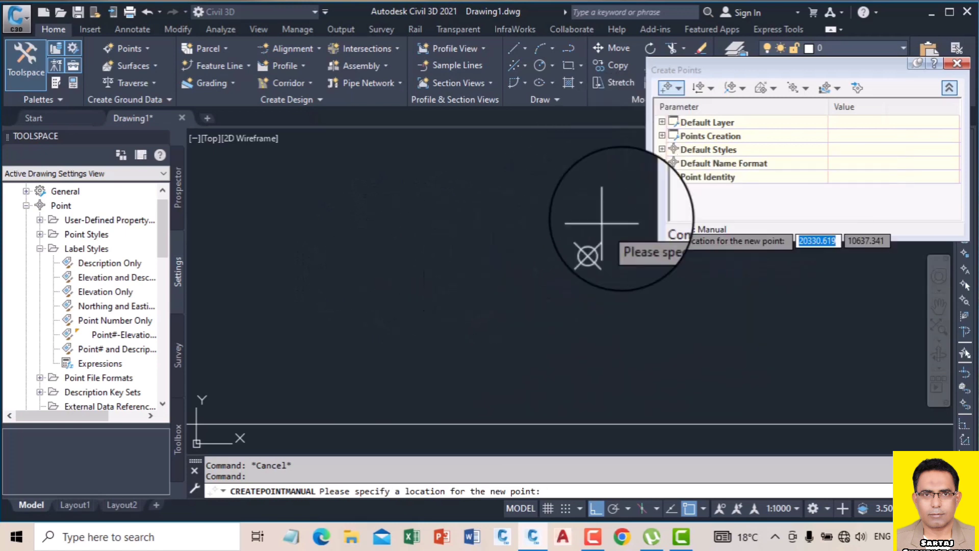
Set Prompt For Point Names to Automatic in the Points Creation parameters
left_click(662, 135)
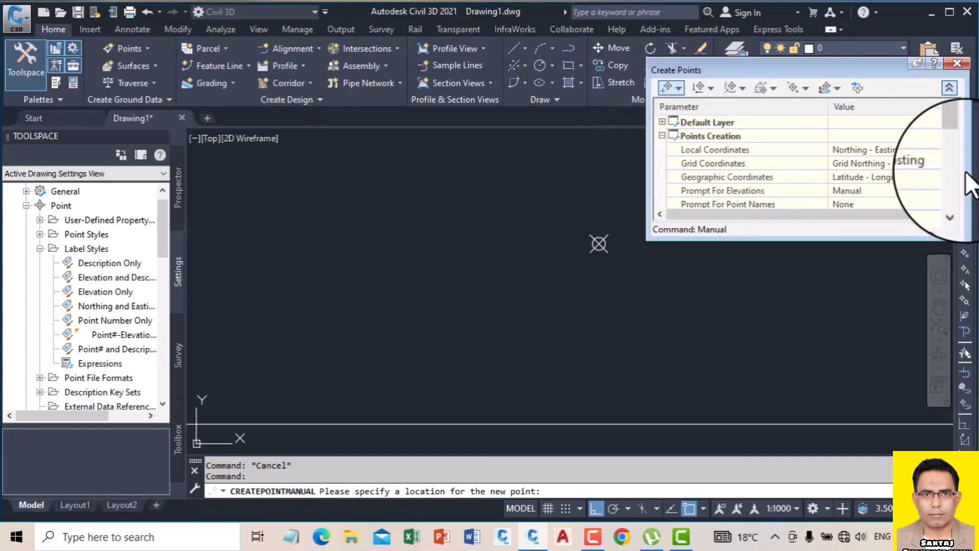
left_click_drag(956, 137, 957, 148)
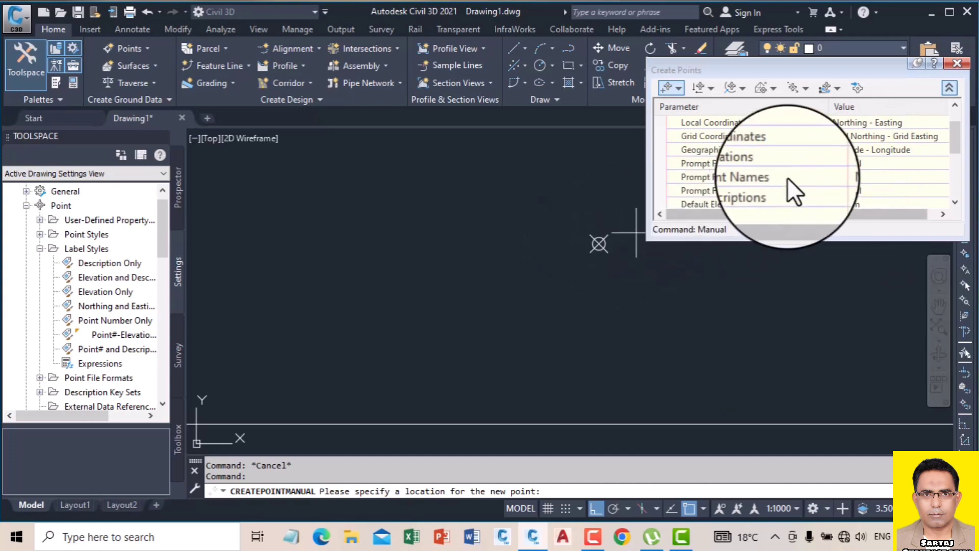
left_click(859, 176)
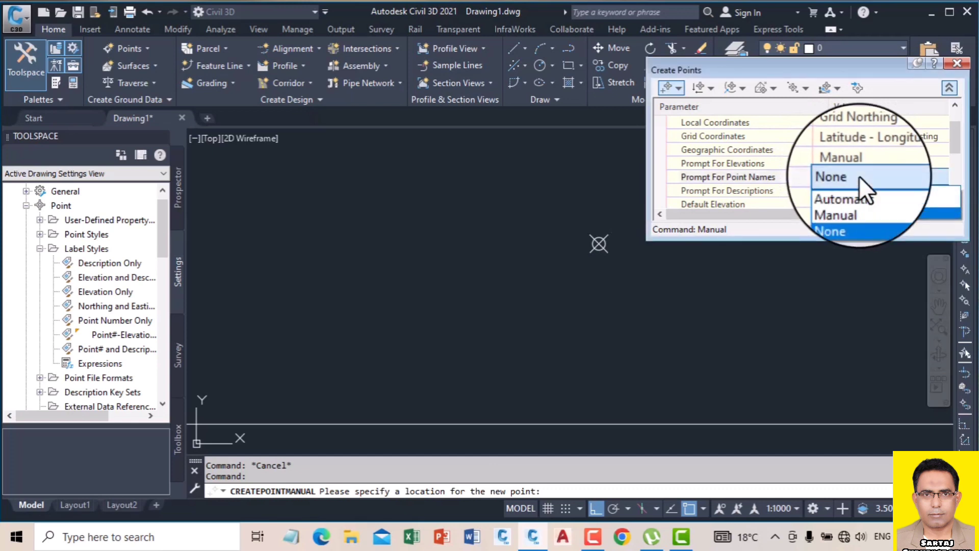
left_click(861, 193)
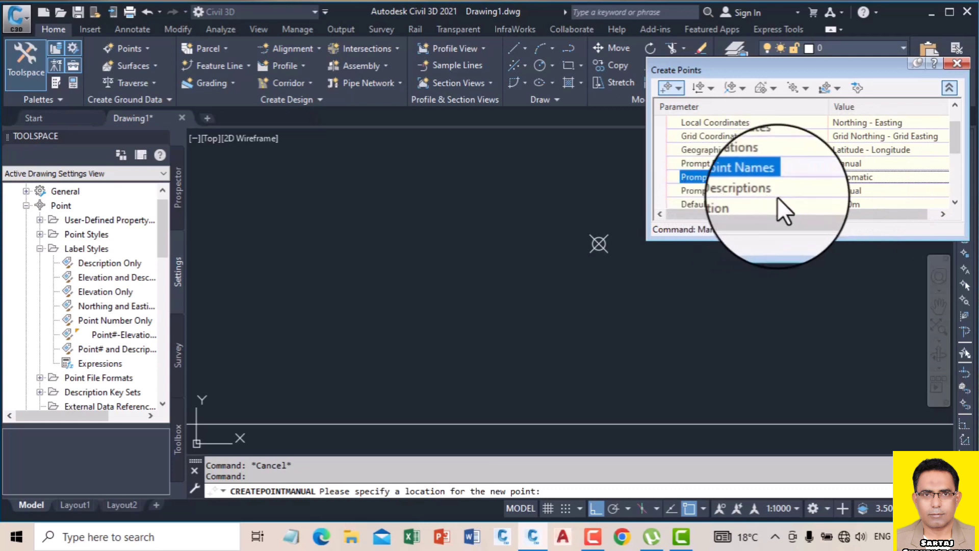
Review the remaining Points Creation parameters and set Disable Description Keys to True
left_click(955, 202)
left_click(955, 202)
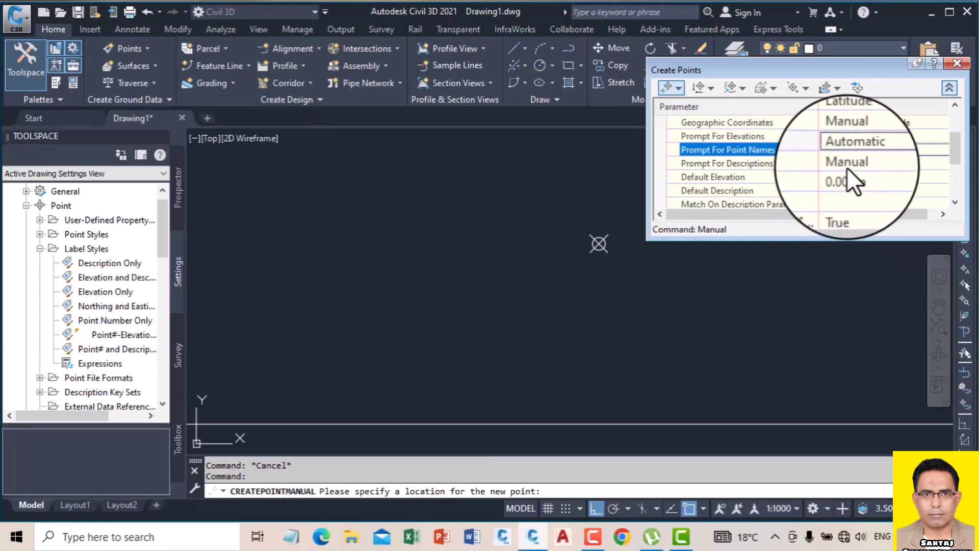
scroll(954, 168, "down", 1)
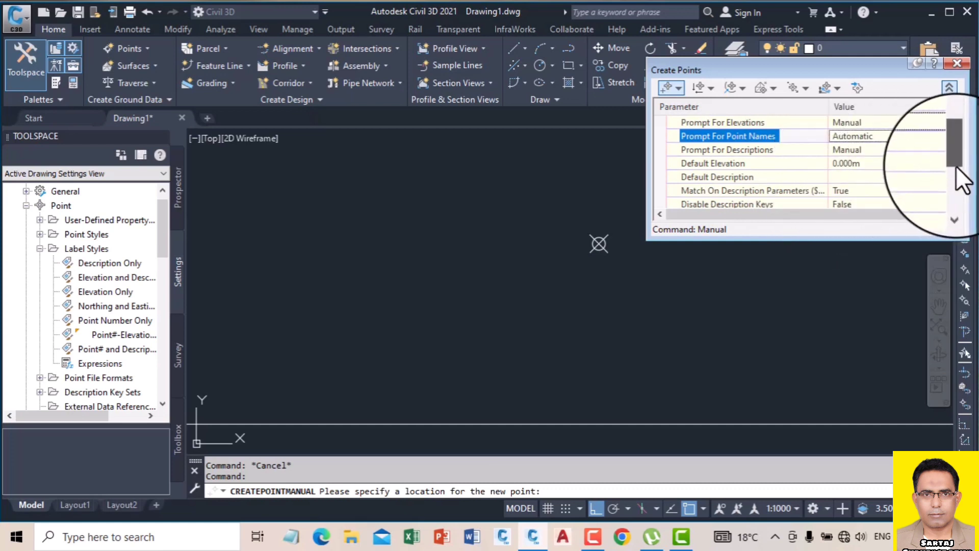
scroll(957, 170, "down", 1)
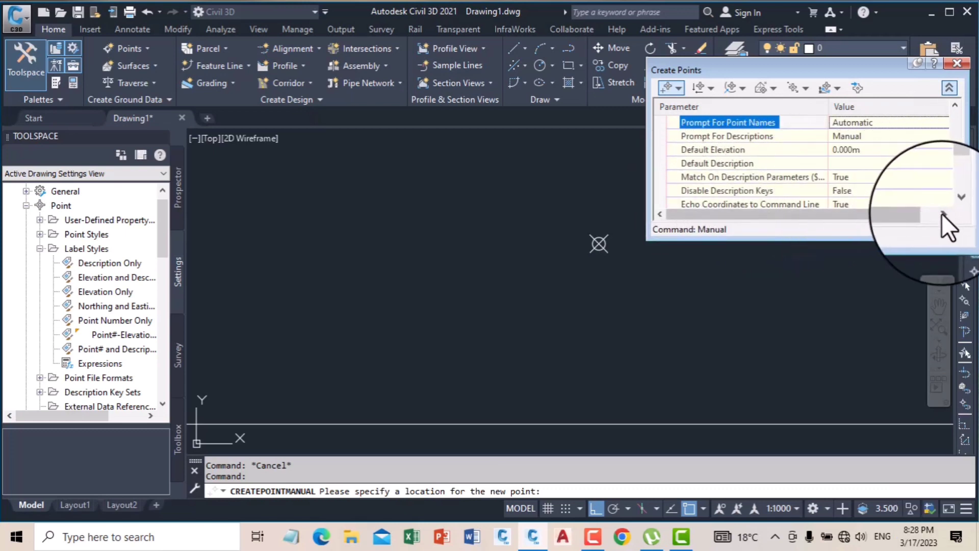
scroll(954, 203, "down", 2)
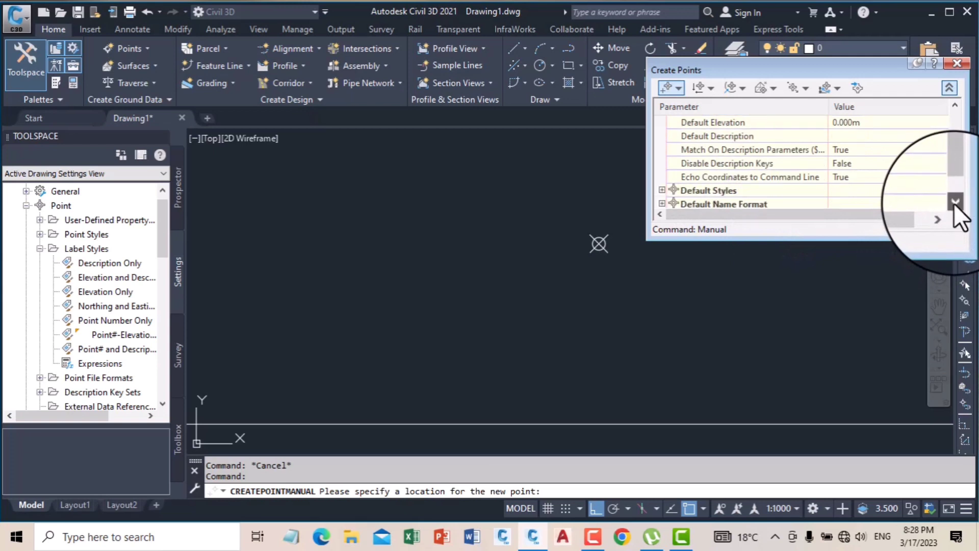
left_click(855, 165)
left_click(854, 164)
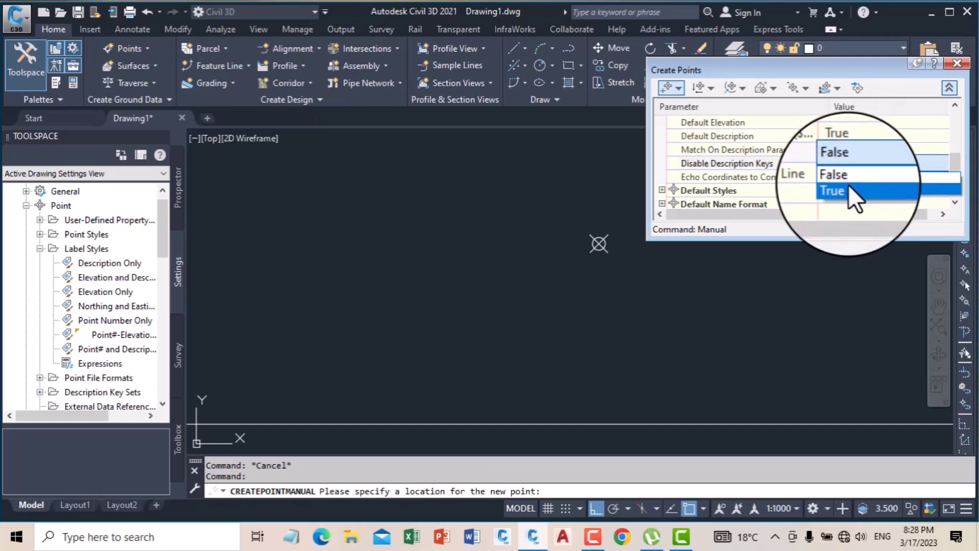
left_click(848, 186)
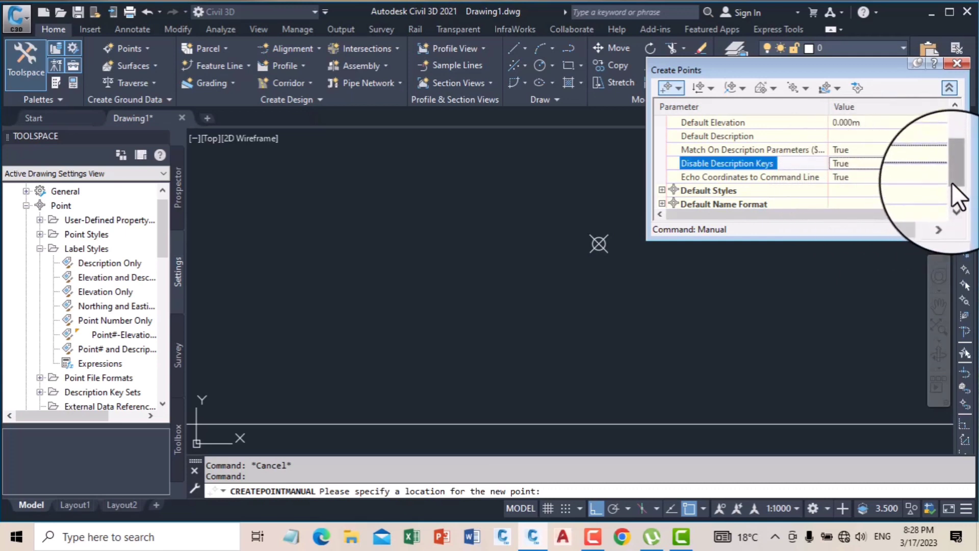
Expand the Default Styles parameters and examine the point label style choices, closing them without changing the style
left_click_drag(952, 182, 951, 189)
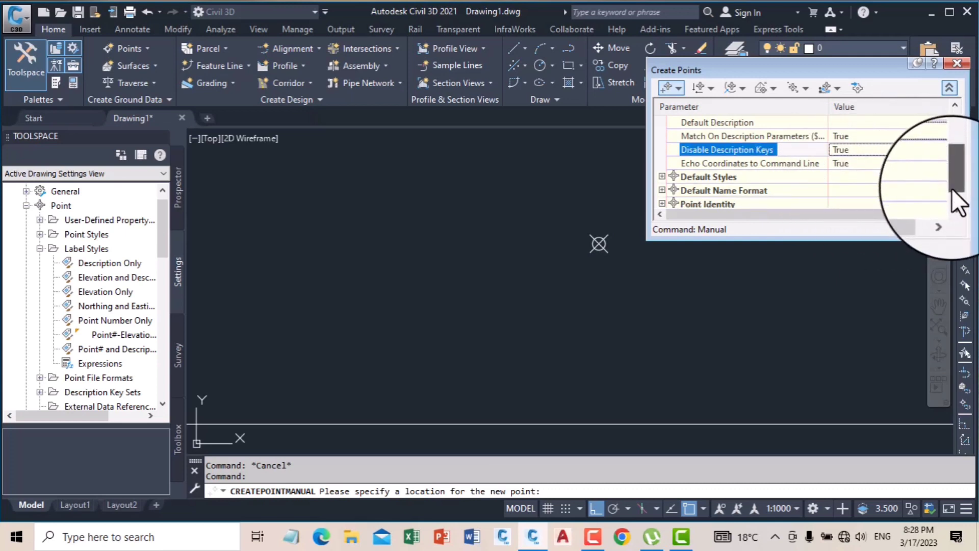
left_click(661, 176)
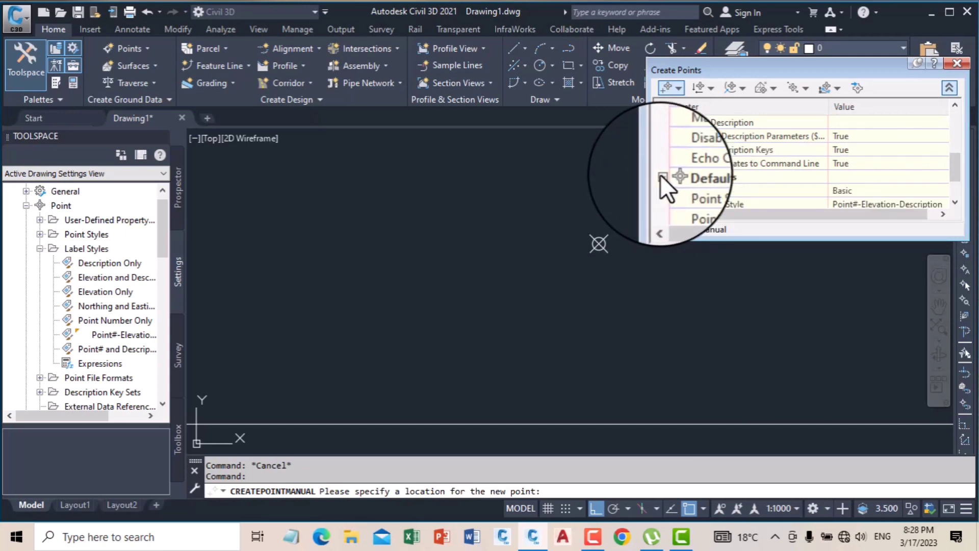
left_click(963, 199)
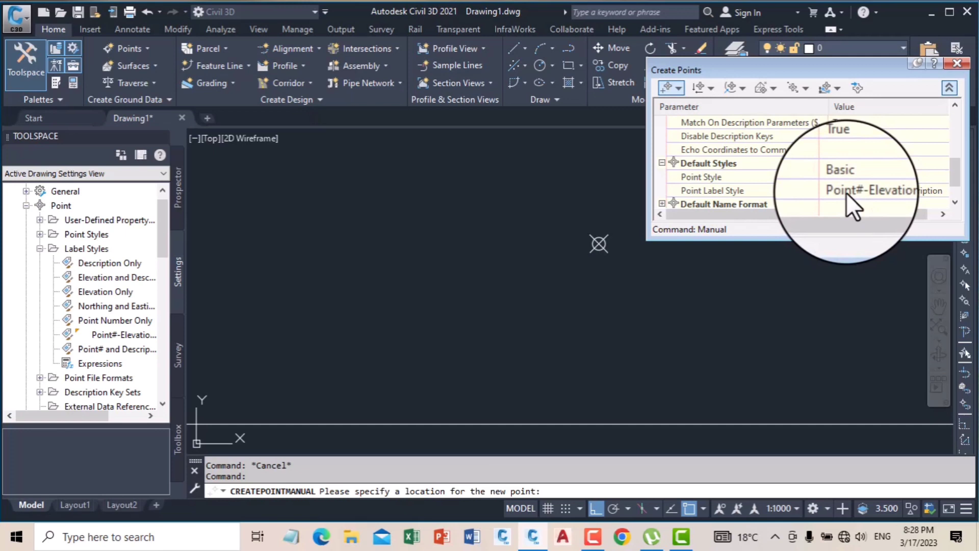
left_click(915, 191)
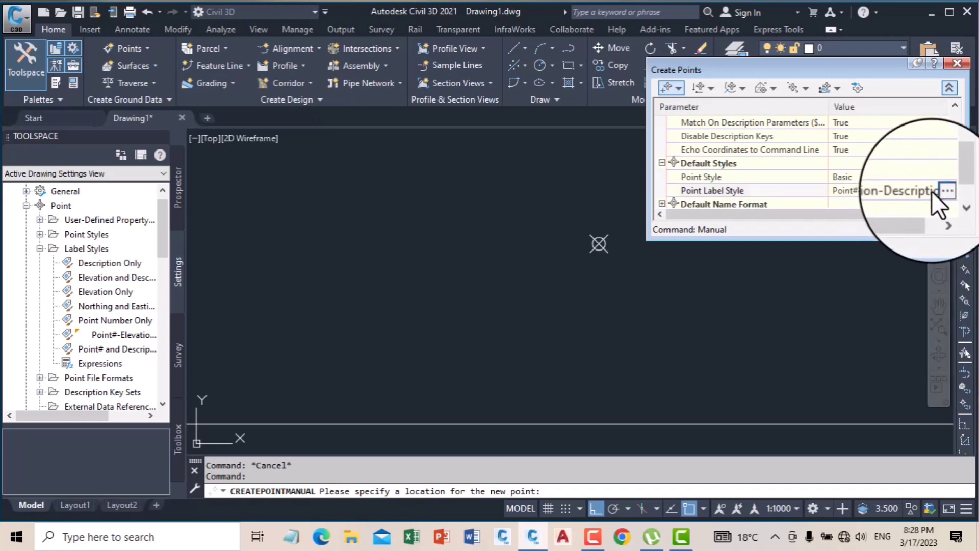
left_click(942, 190)
left_click(528, 260)
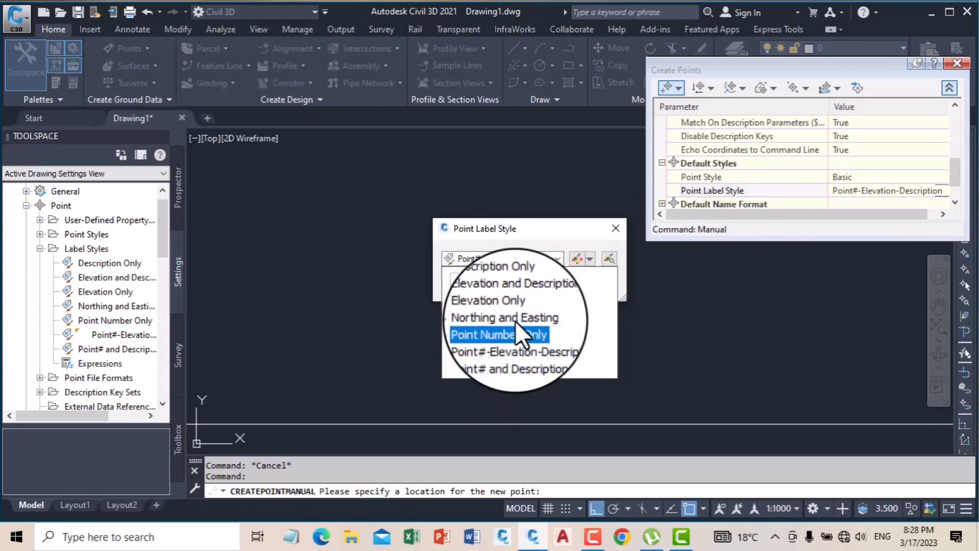
left_click(616, 229)
left_click(616, 229)
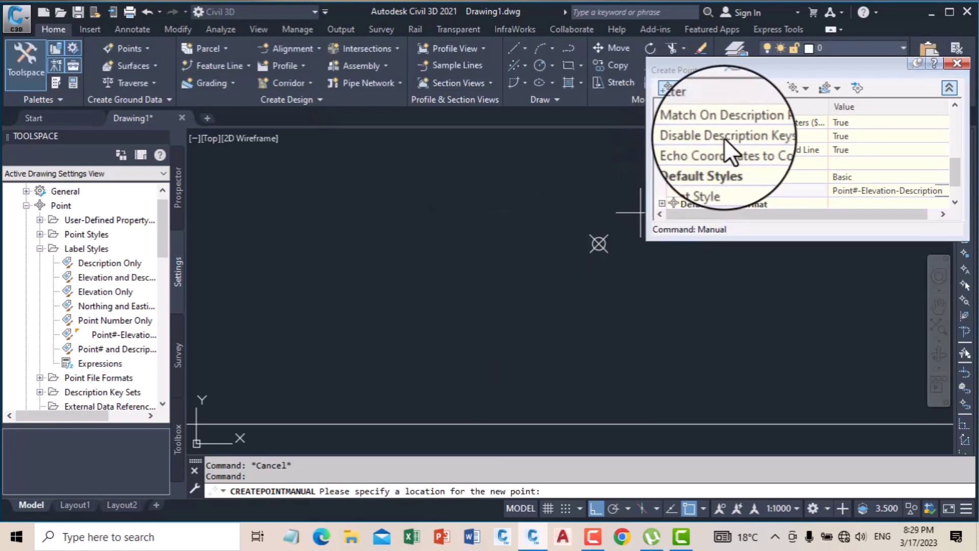
Set Disable Description Keys back to False in the Points Creation parameters
left_click(862, 137)
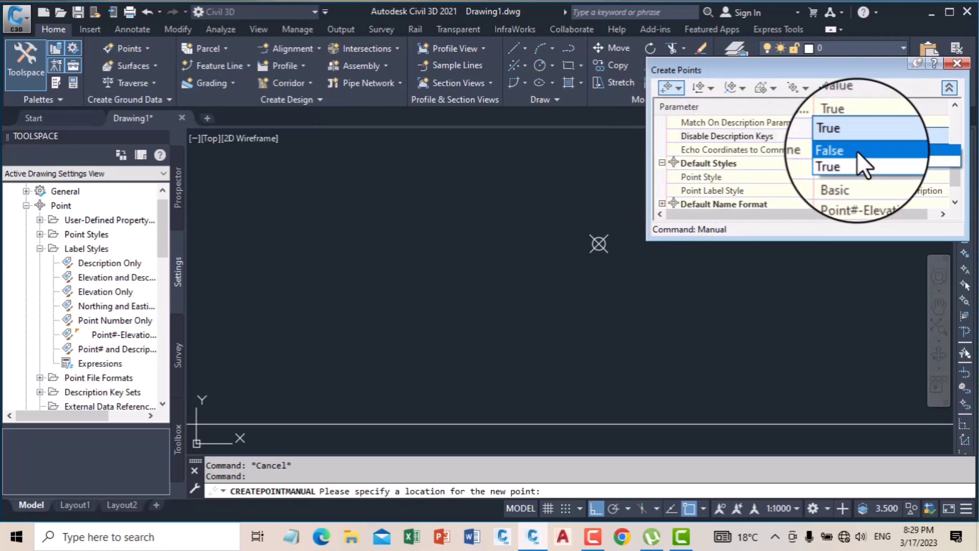
left_click(858, 151)
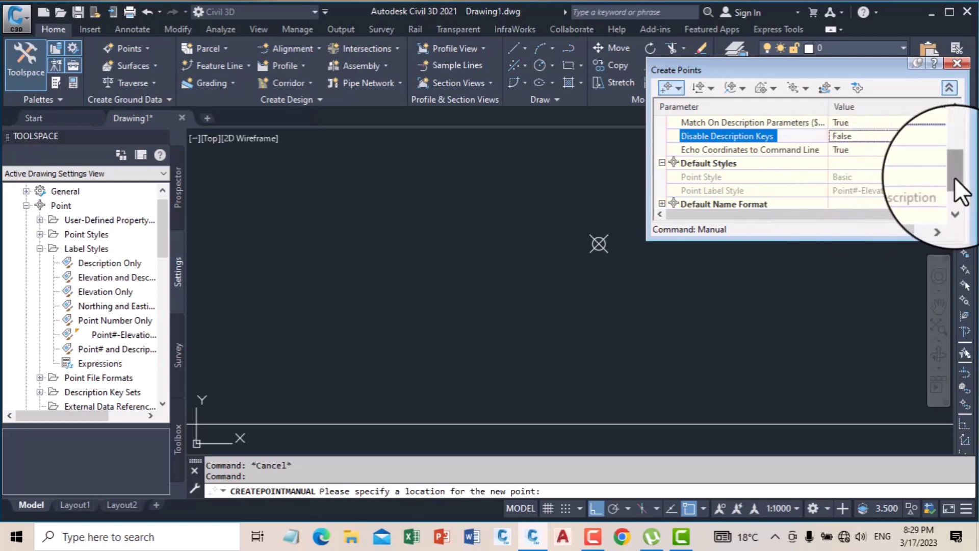
Expand the Point Identity parameters, examine the next point number and numbering settings, and close the Create Points tools
left_click_drag(954, 178, 952, 199)
left_click(662, 189)
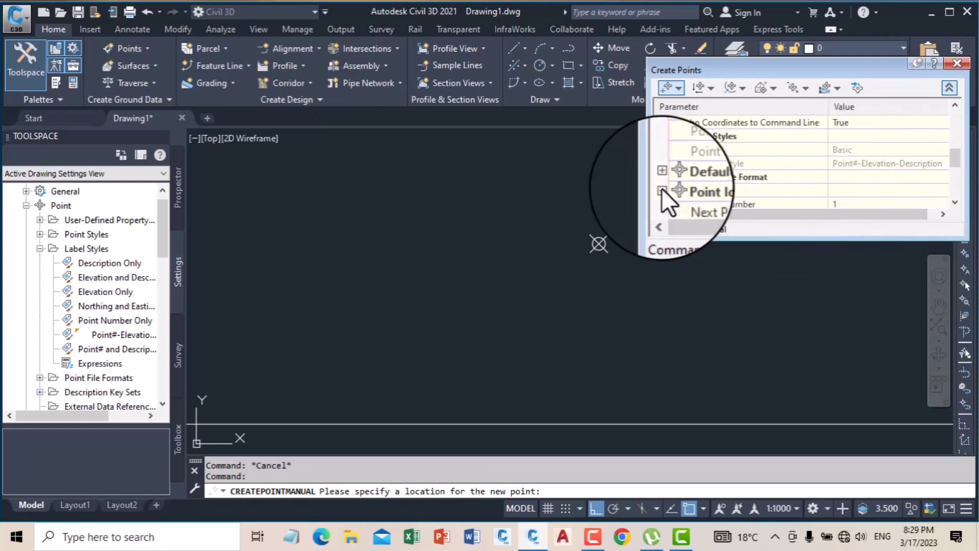
left_click(954, 203)
left_click(954, 203)
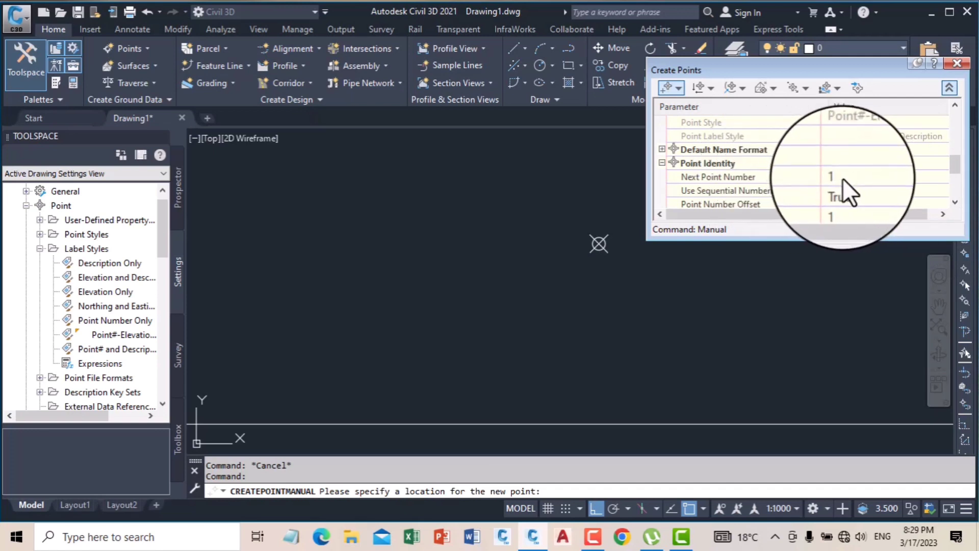
left_click(844, 178)
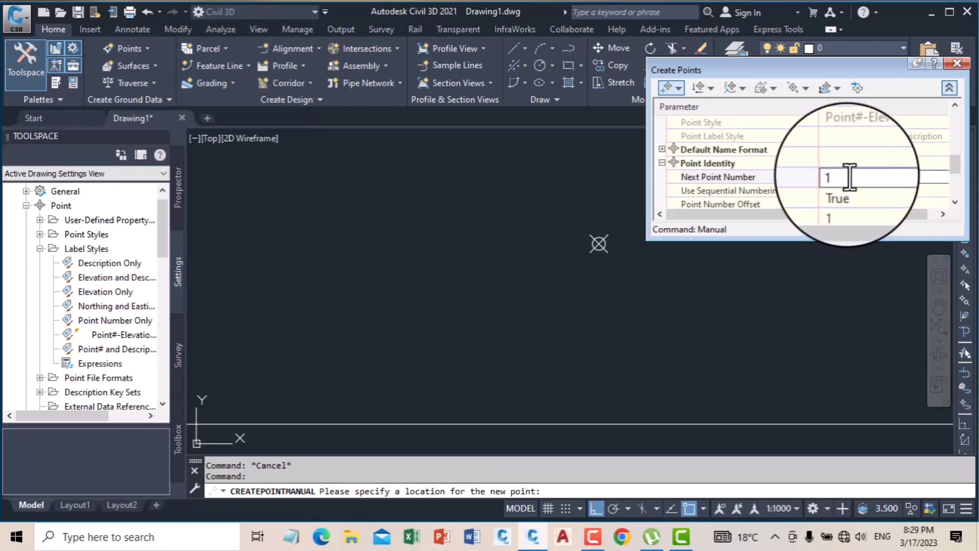
left_click_drag(956, 168, 961, 119)
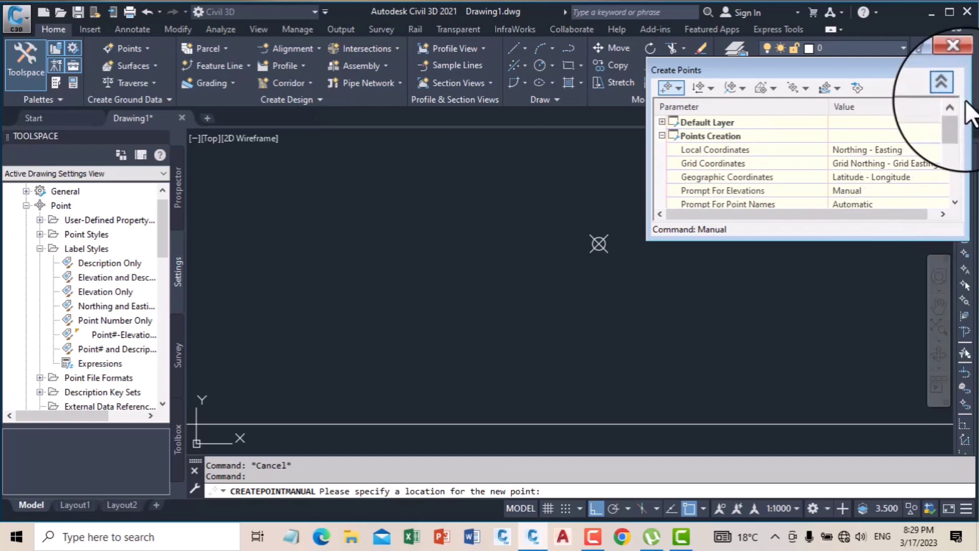
left_click(955, 65)
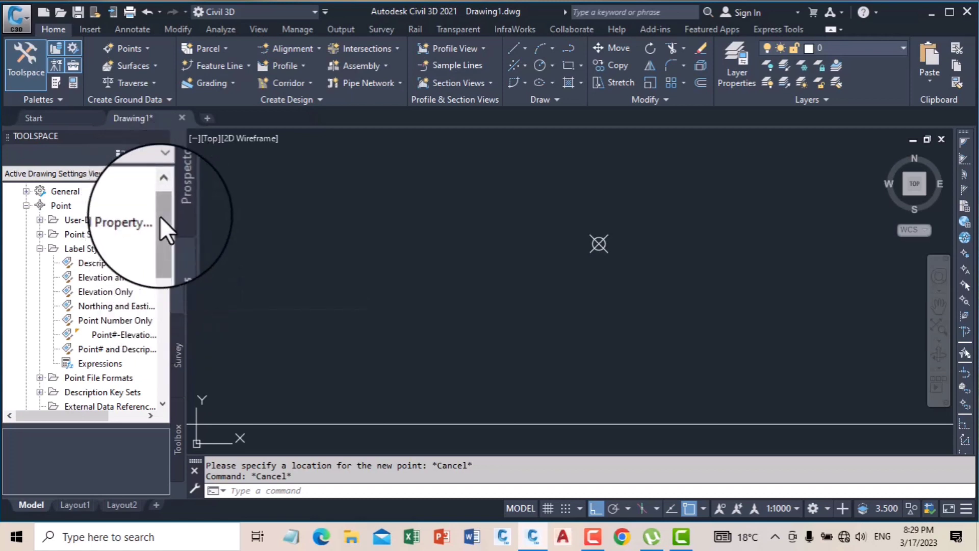
Widen the Toolspace and create a copy of the Northing and Easting point label style
scroll(161, 222, "down", 1)
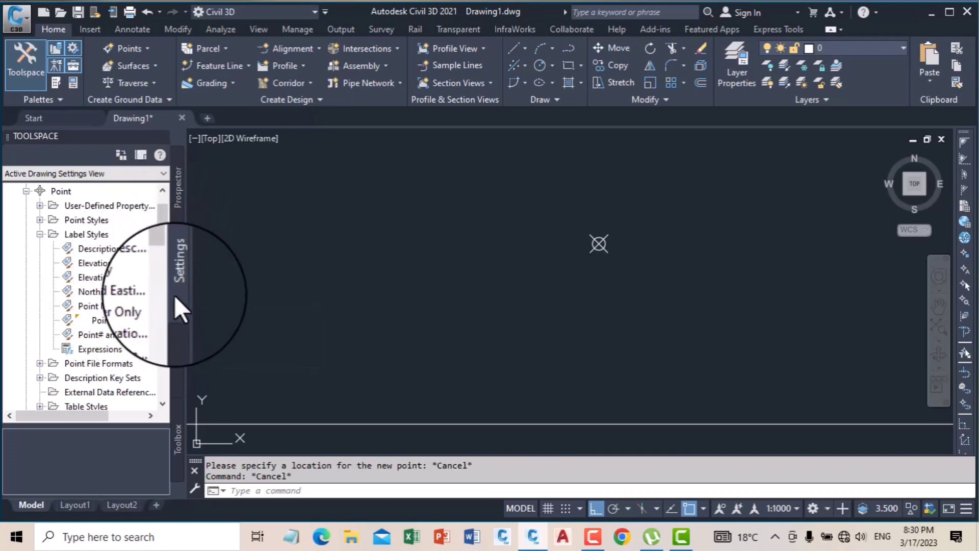
left_click_drag(186, 294, 230, 301)
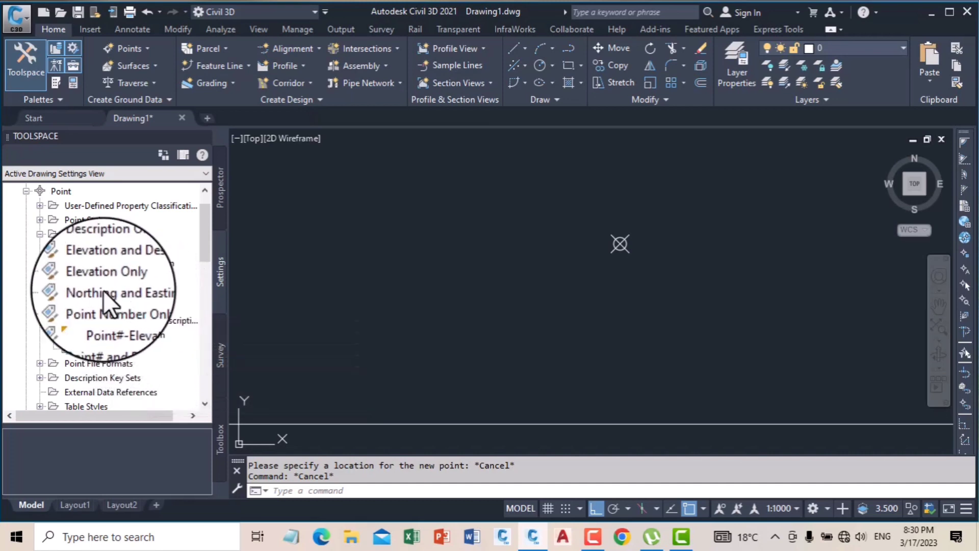
left_click(130, 295)
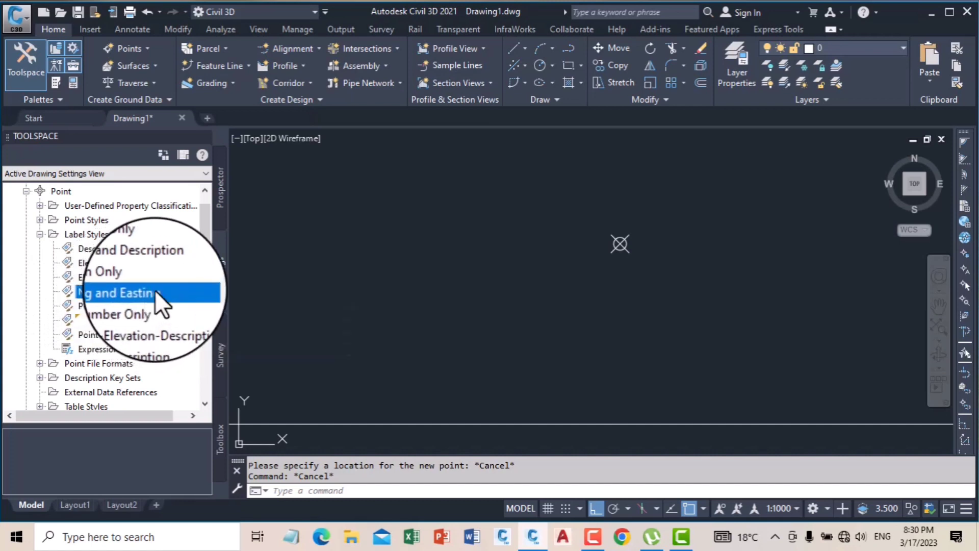
right_click(155, 289)
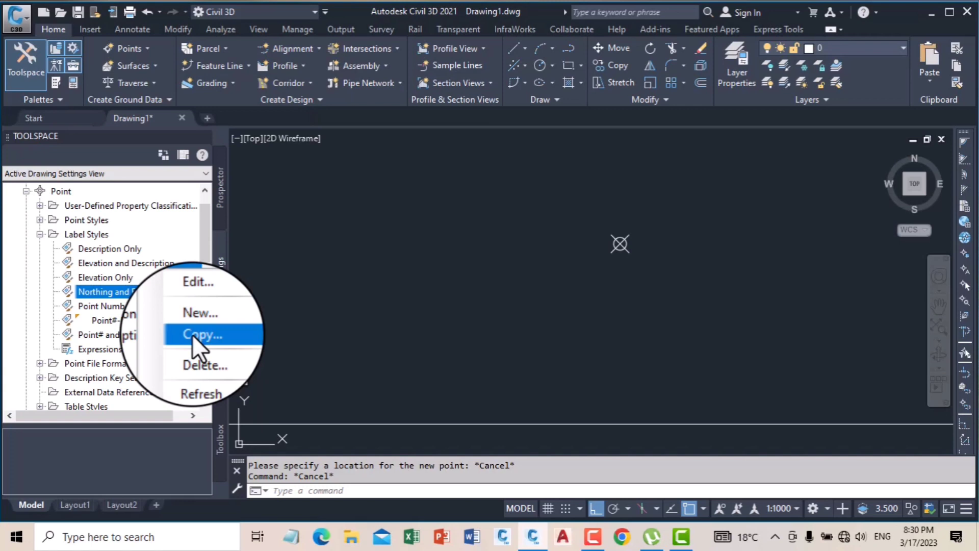
left_click(192, 334)
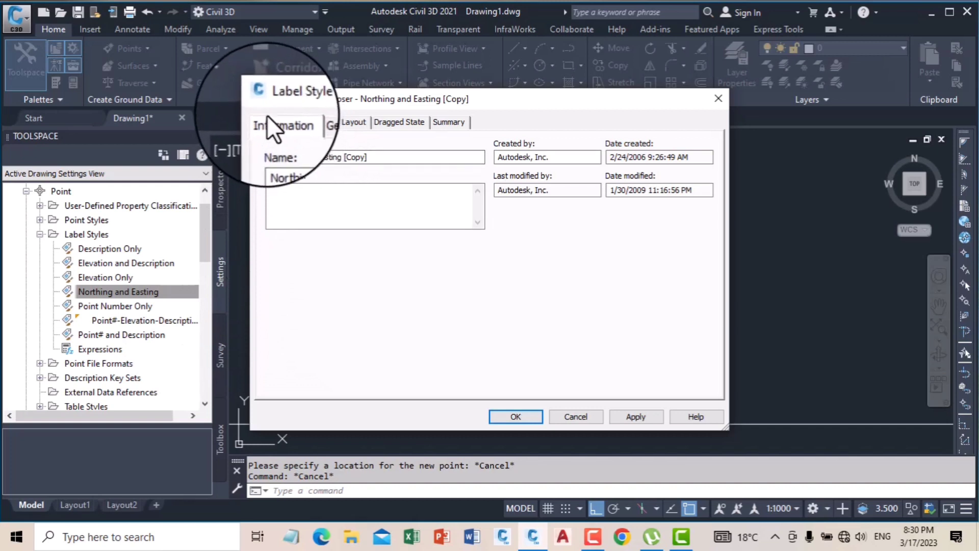
Name the copied label style Northing and Easting Elev
double_click(346, 157)
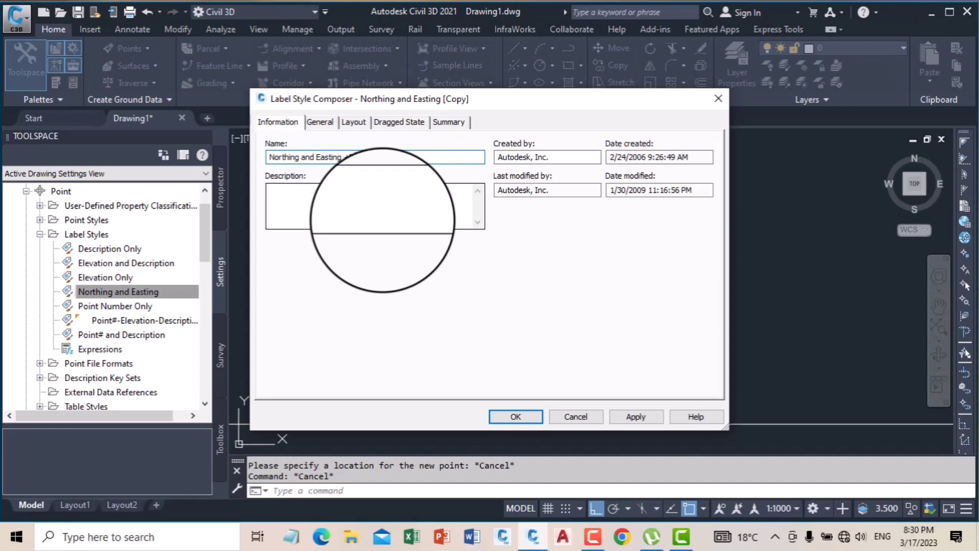
left_click_drag(344, 157, 366, 158)
type("e")
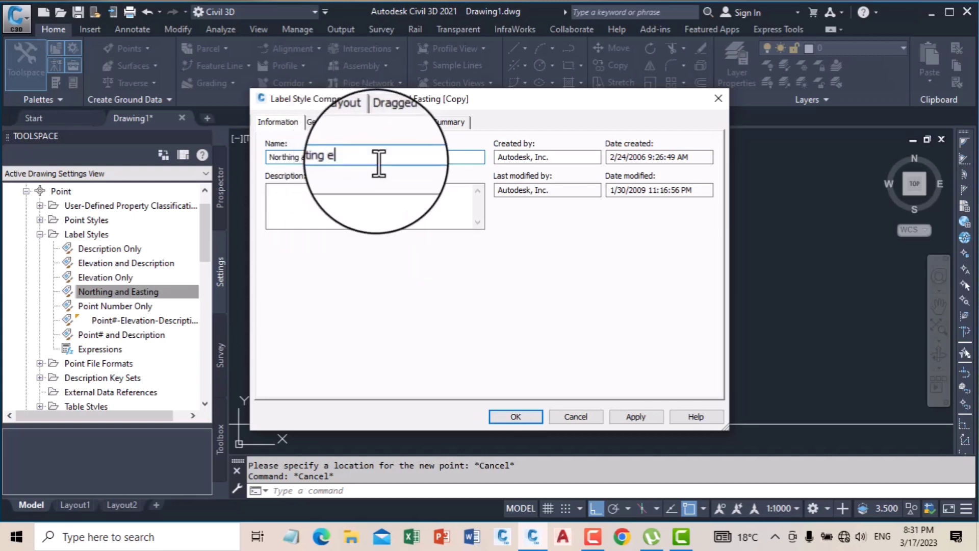
type("lev")
left_click_drag(344, 159, 350, 159)
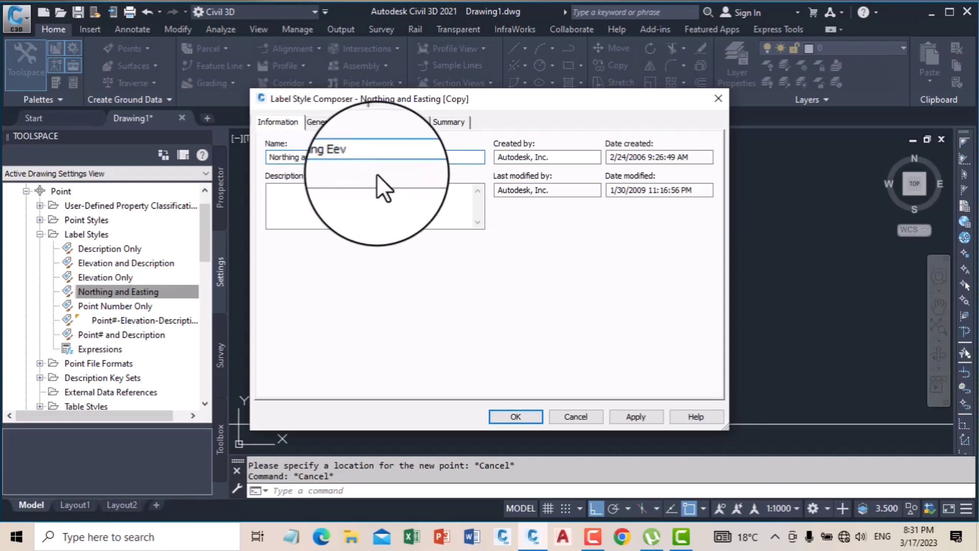
type("l")
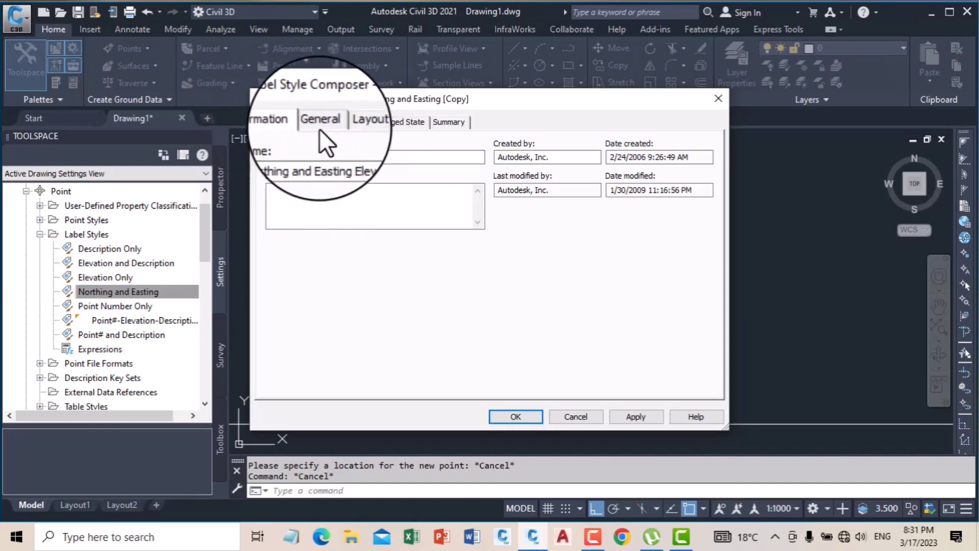
Open the Northing and Easting component's text contents for editing and add a third line reading Z=
left_click(356, 121)
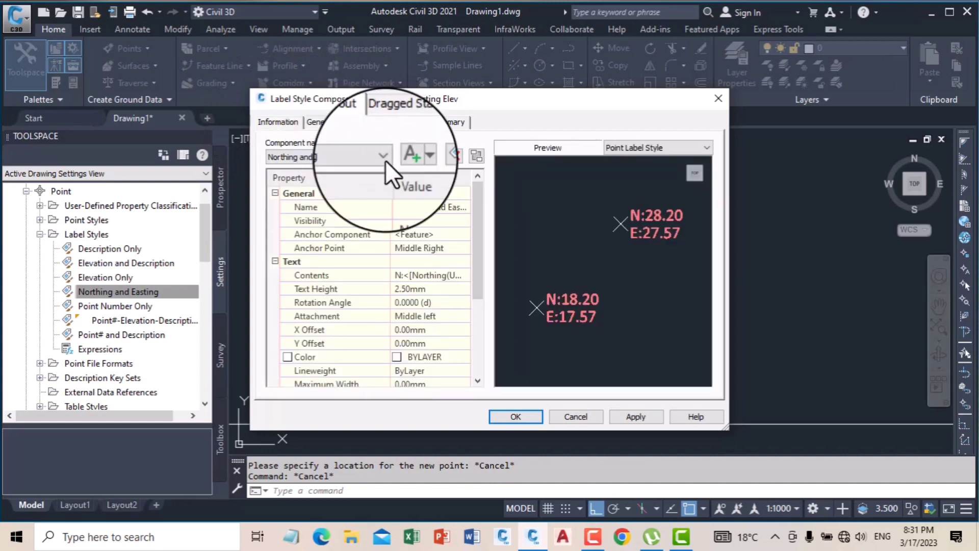
left_click_drag(475, 253, 467, 281)
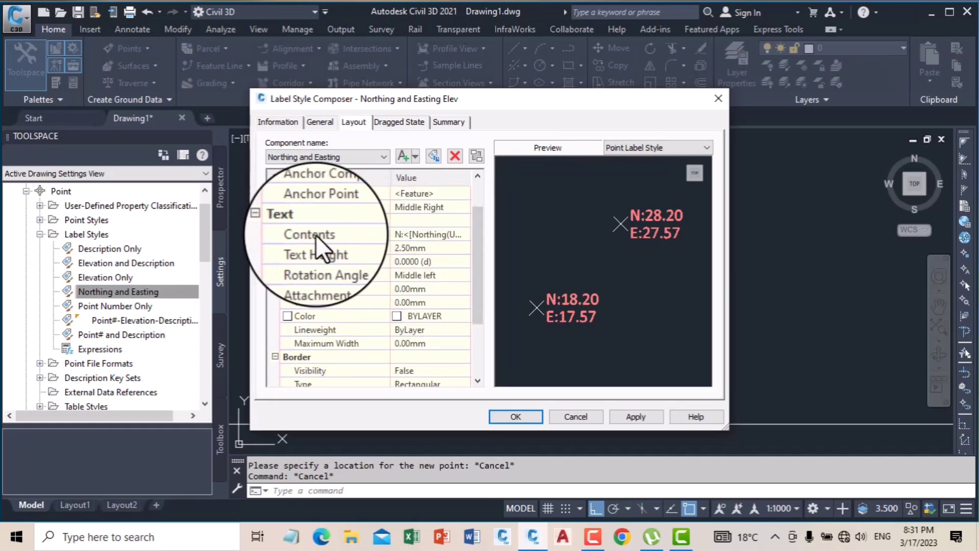
left_click(429, 236)
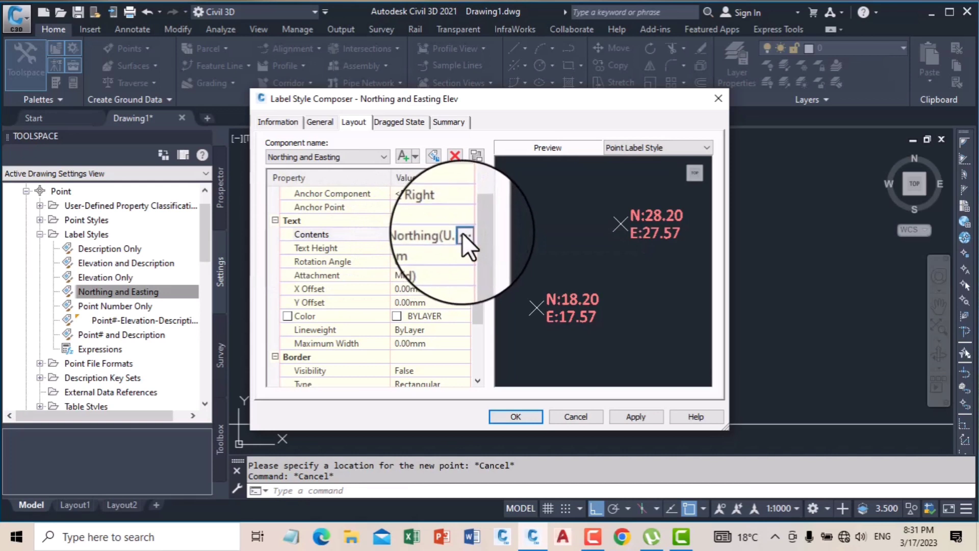
left_click(462, 232)
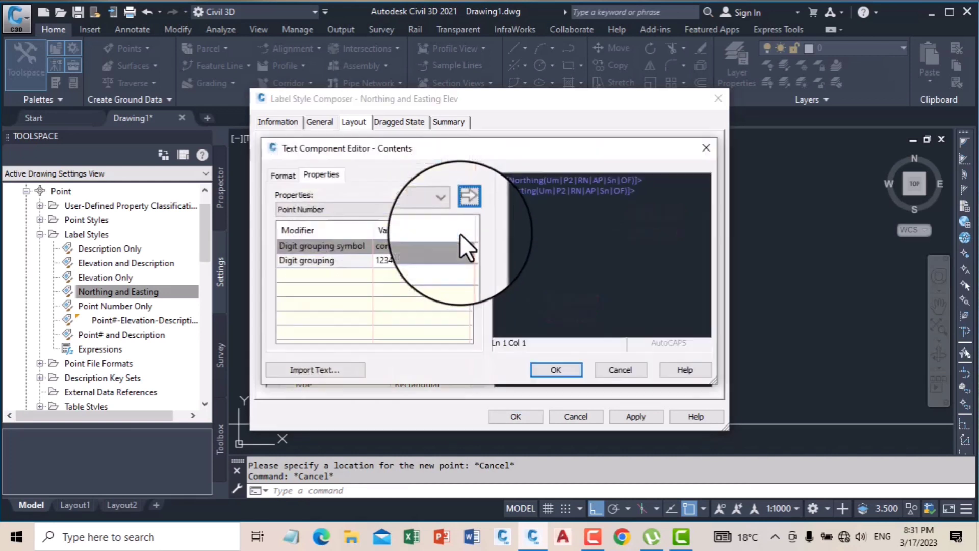
left_click(645, 192)
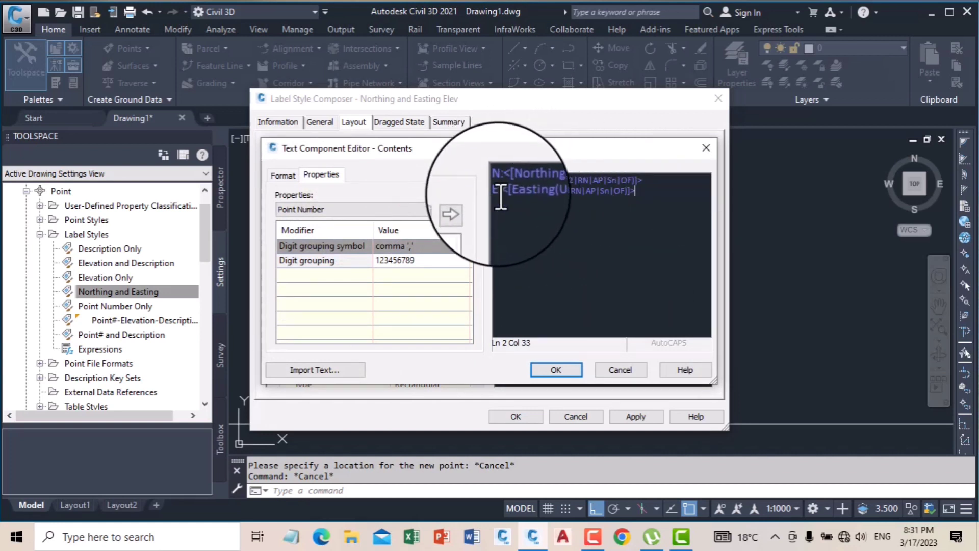
key("Return")
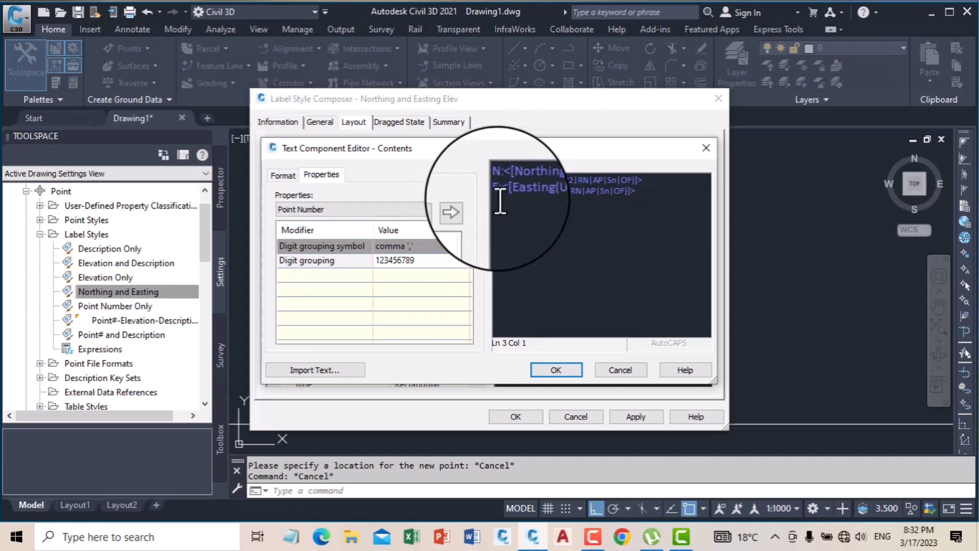
type("Z")
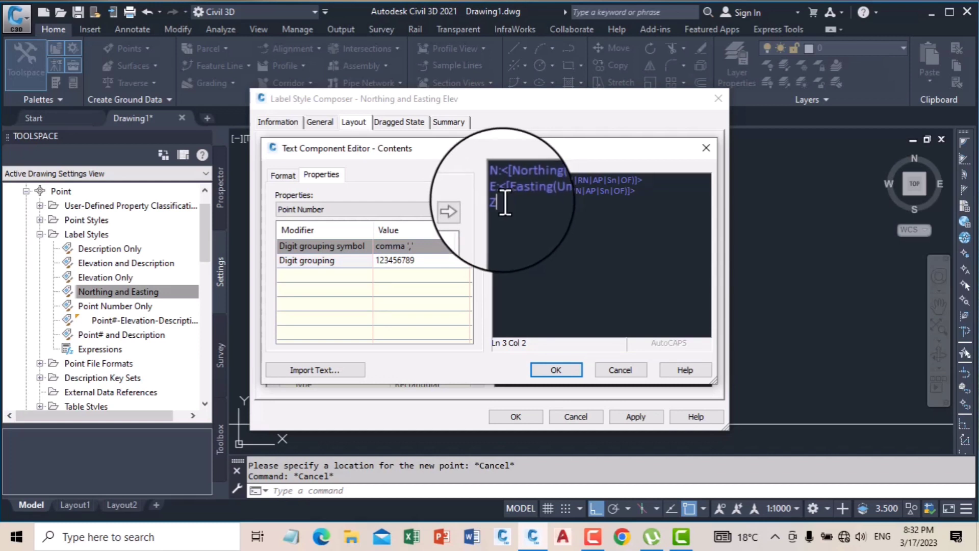
type(":")
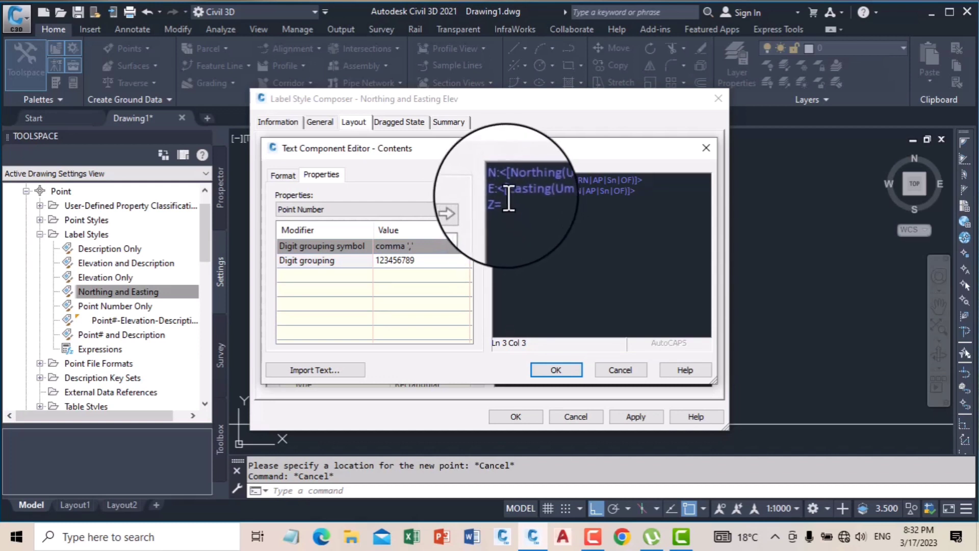
Change the prefixes of the Easting and Northing lines to E= and N= in the label contents
left_click(503, 192)
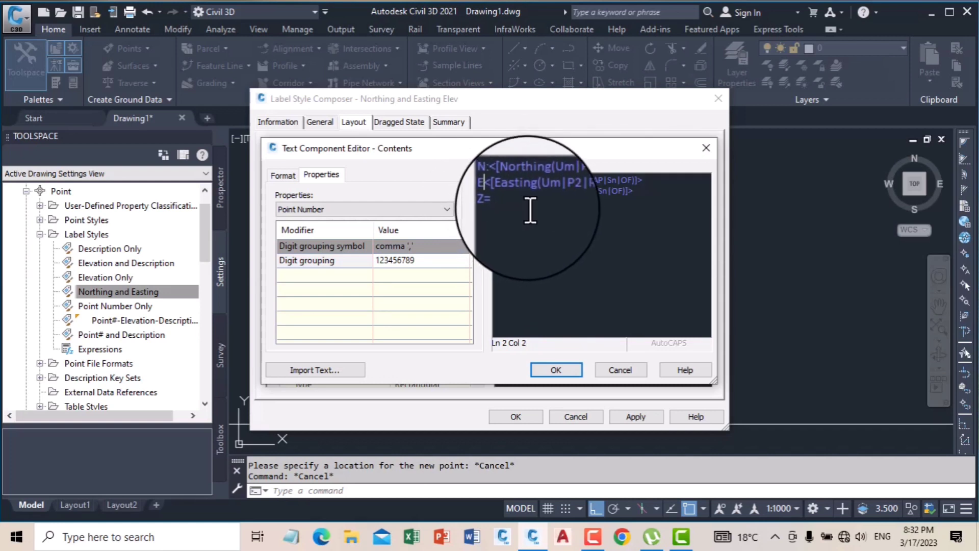
type("=")
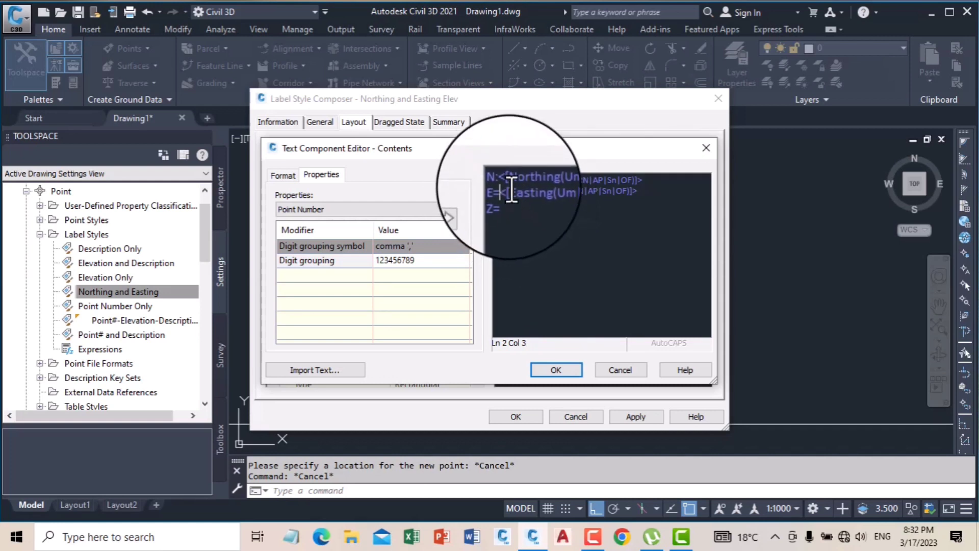
left_click(520, 181)
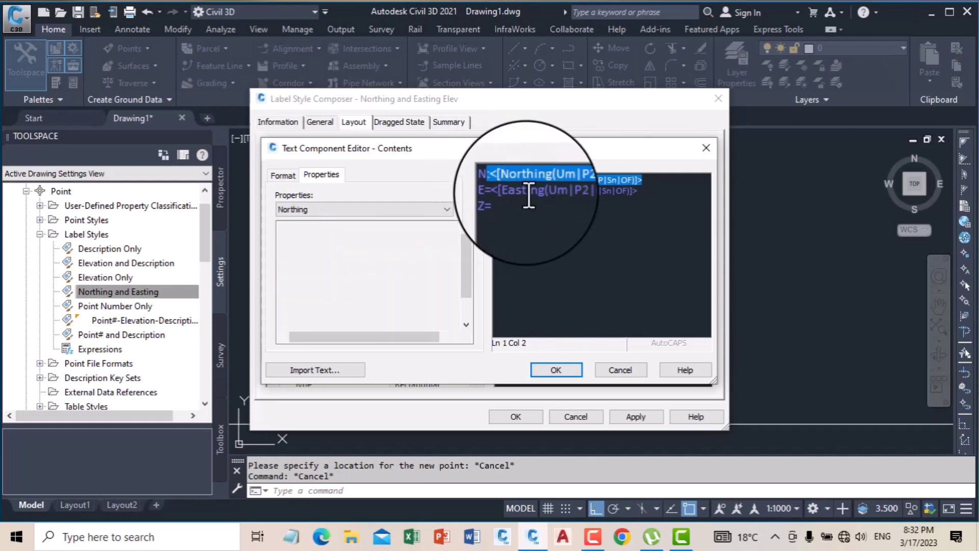
left_click(499, 181)
type(":")
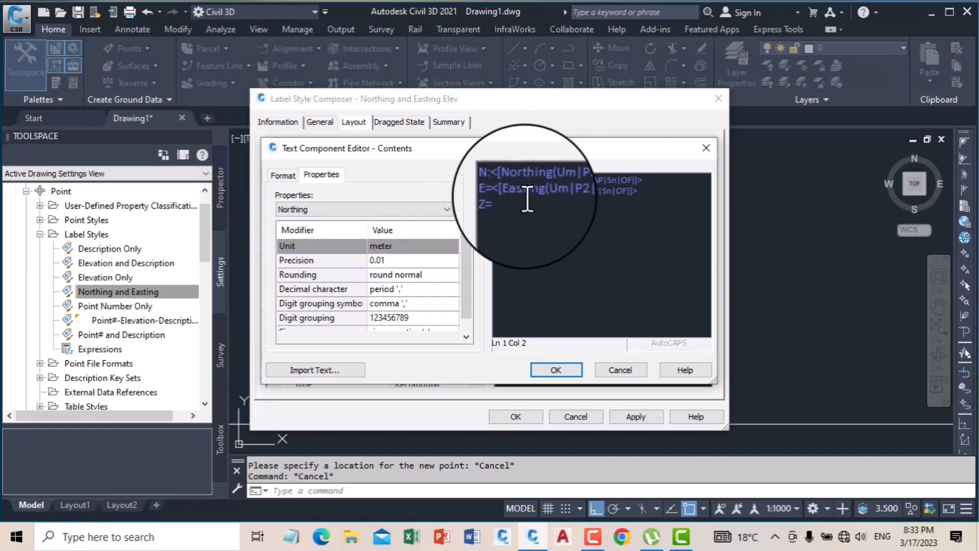
key("BackSpace")
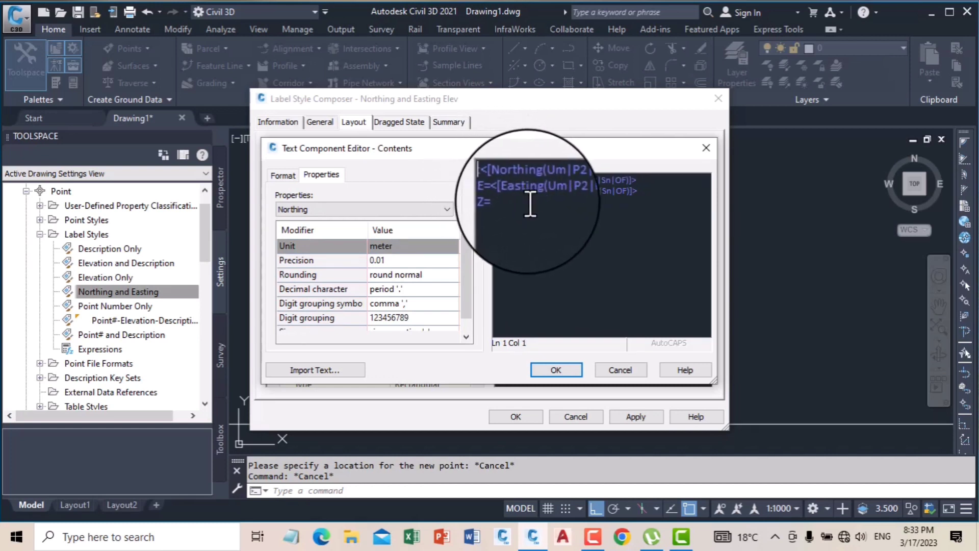
key("Delete")
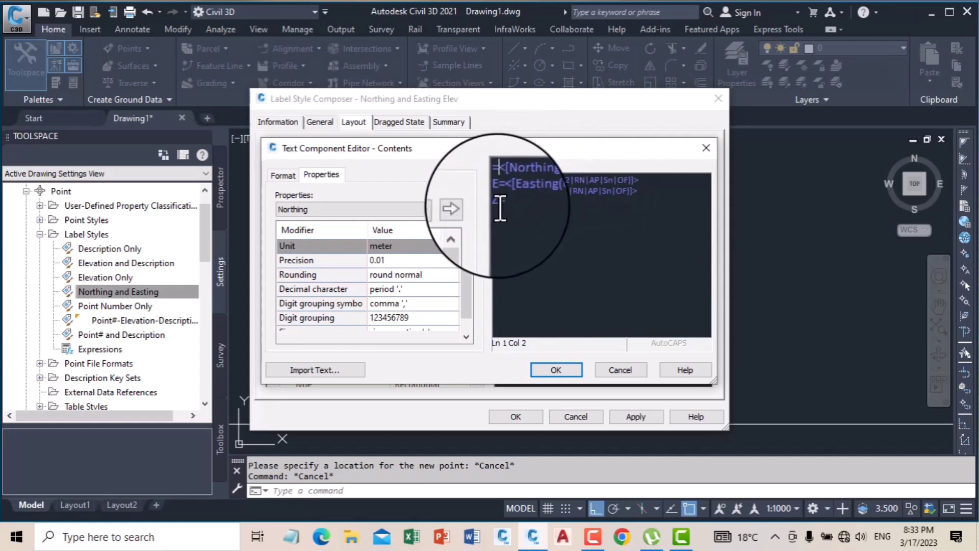
left_click(494, 177)
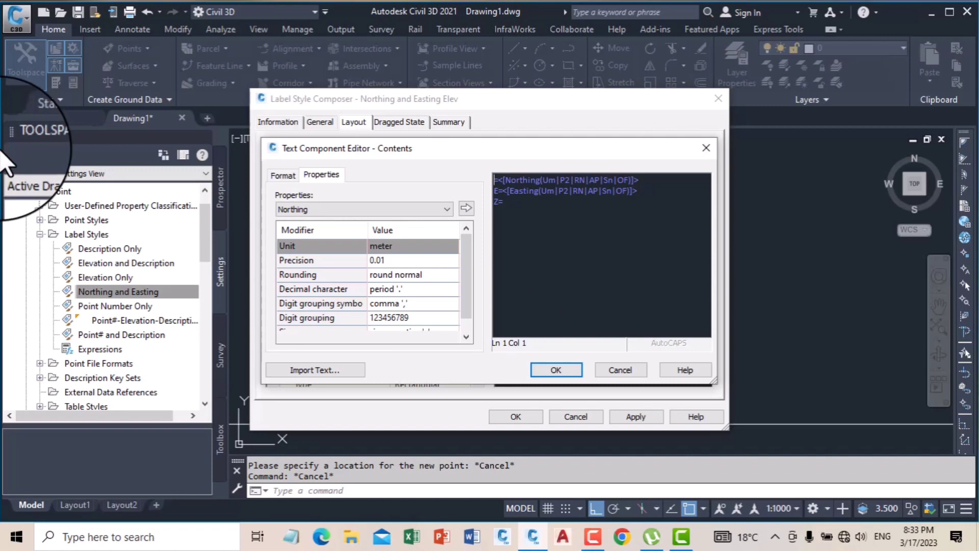
type("X")
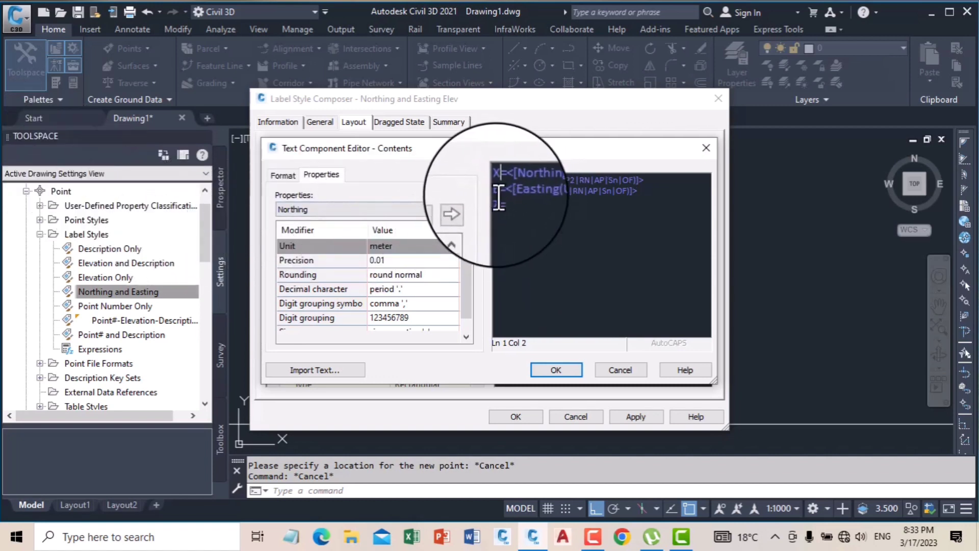
left_click_drag(498, 179, 466, 176)
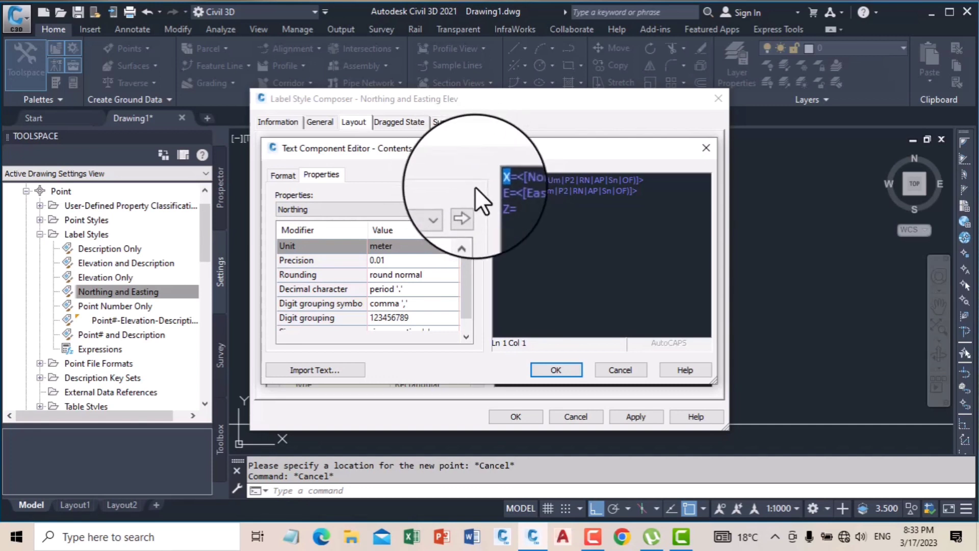
type("N")
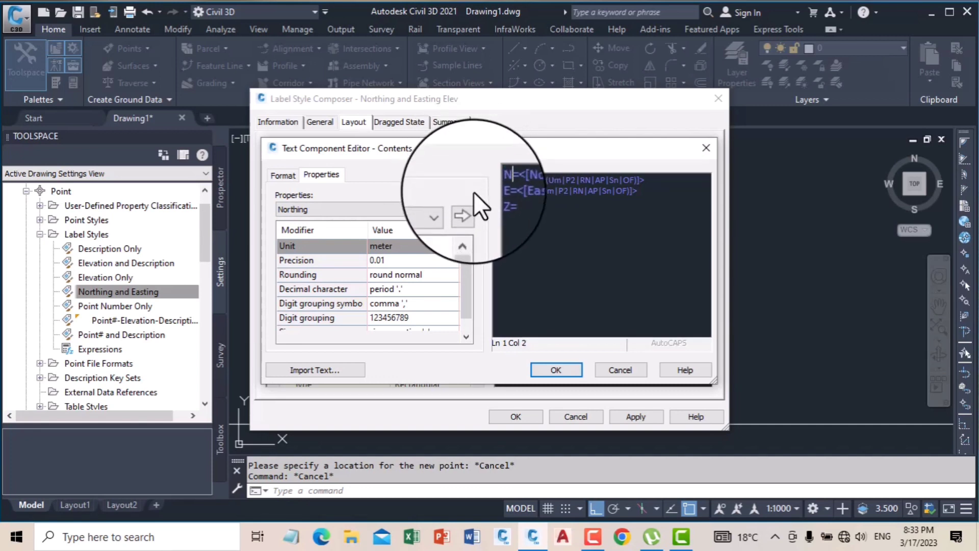
Insert the Point Elevation property with 0.001 precision after Z= in the label contents and accept the edited text
left_click(516, 214)
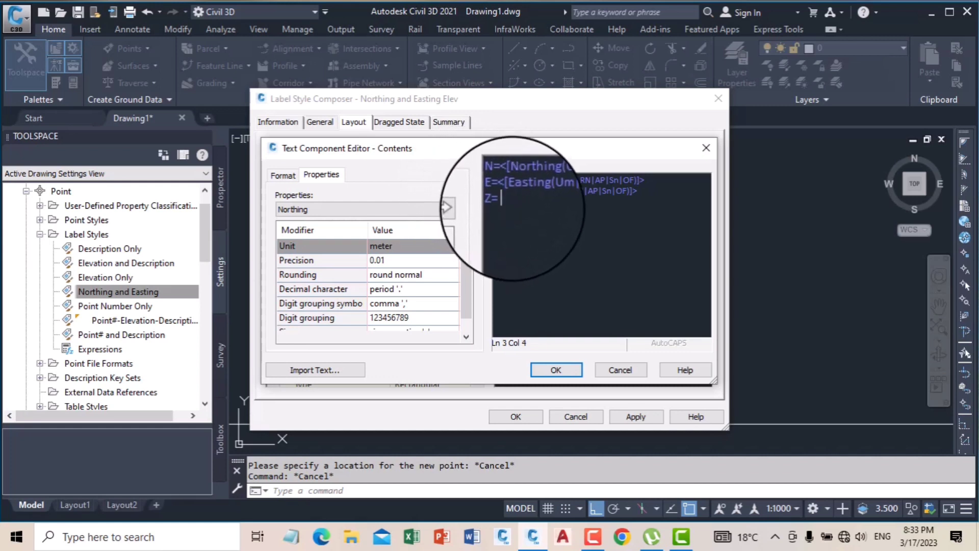
left_click(378, 206)
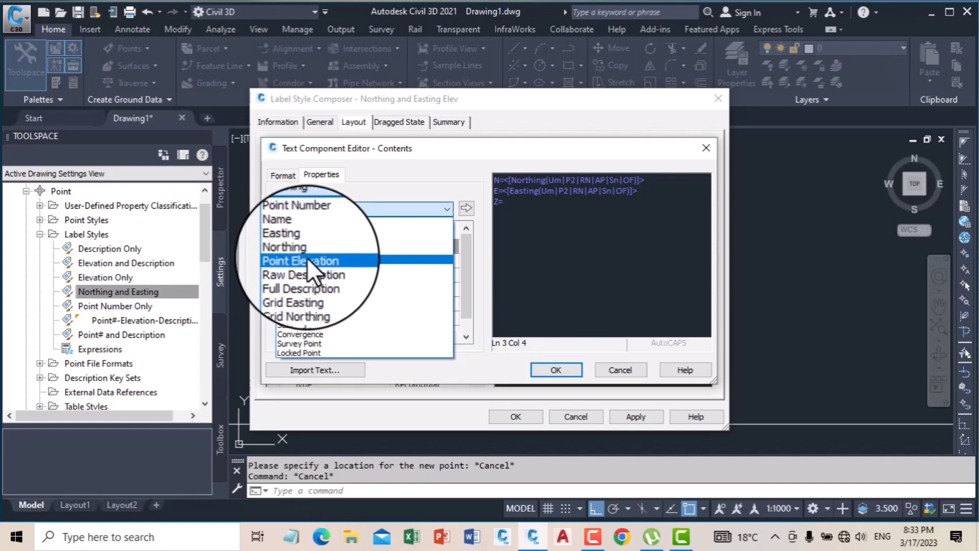
left_click(307, 260)
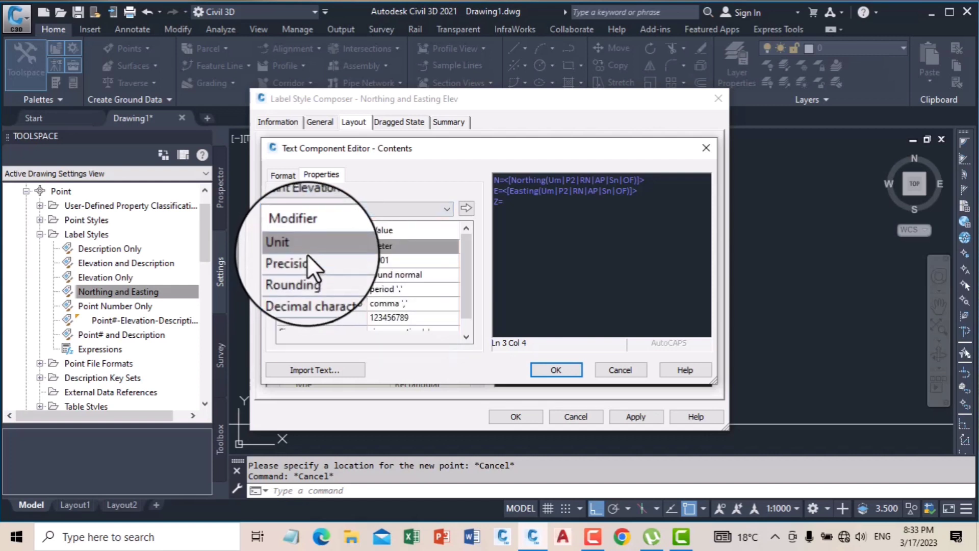
left_click(412, 261)
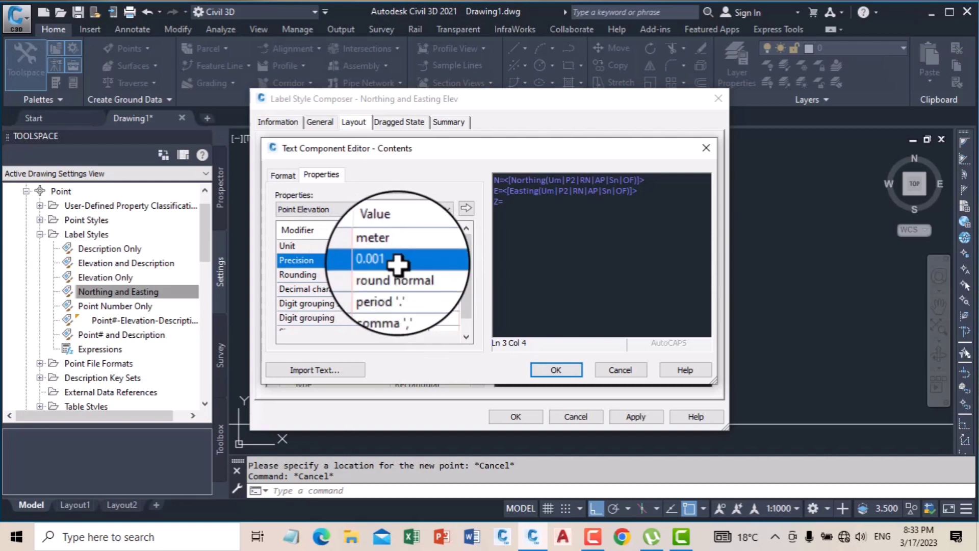
left_click(398, 264)
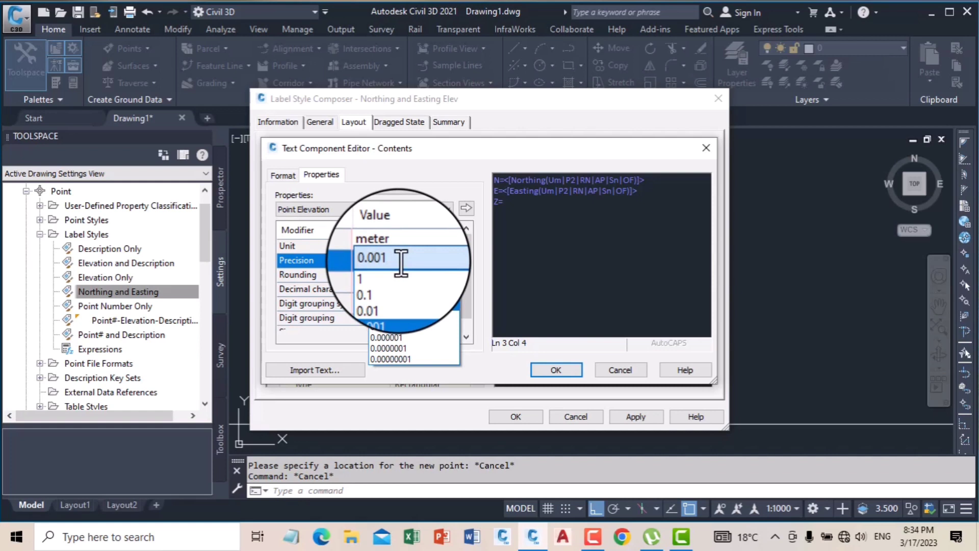
left_click(399, 261)
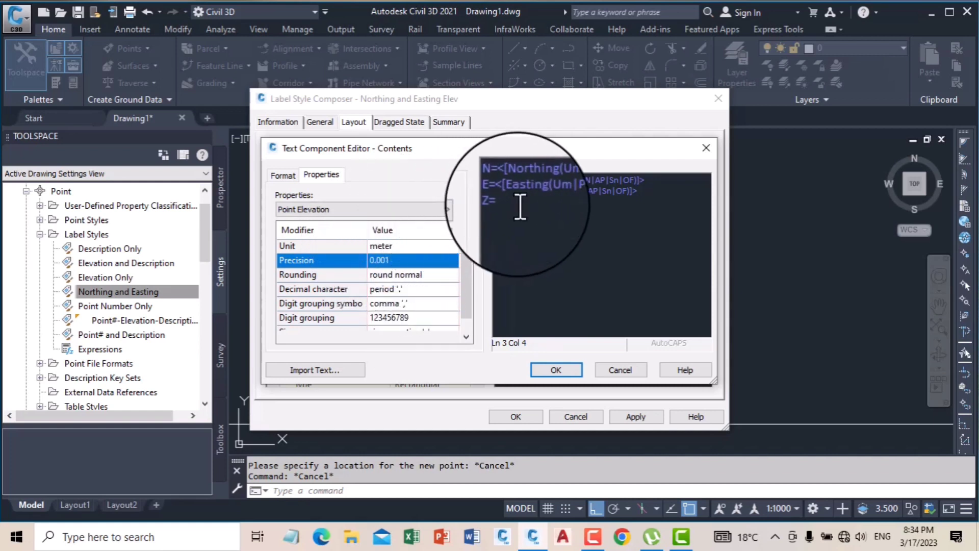
left_click(519, 206)
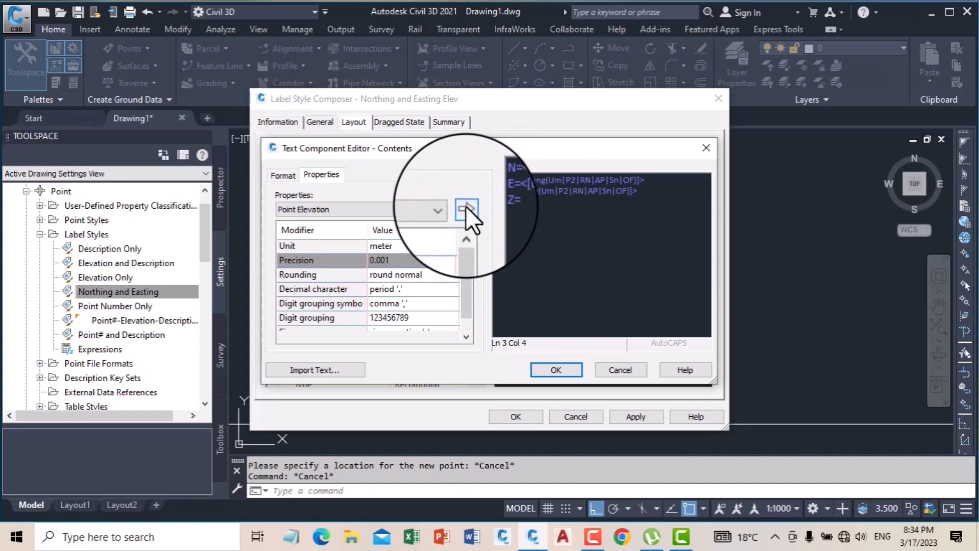
left_click(466, 206)
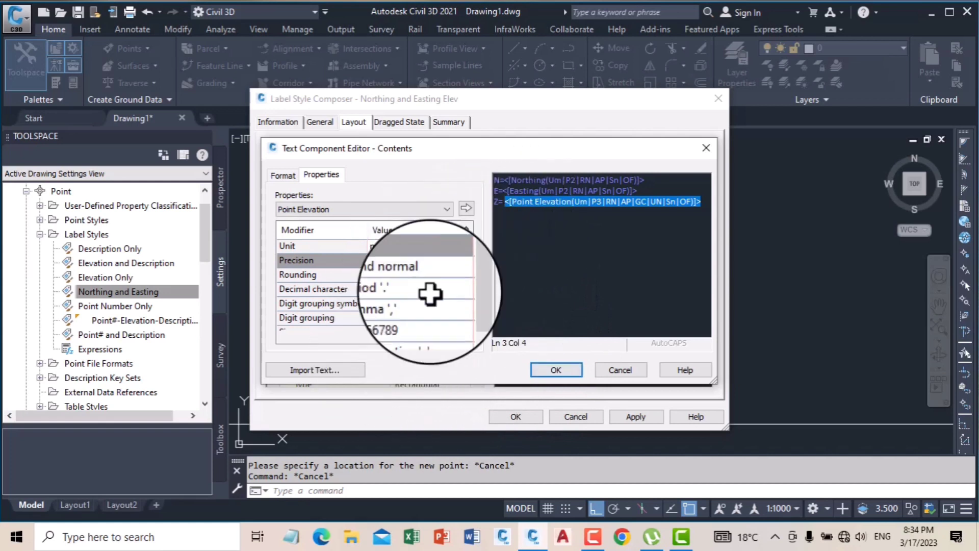
left_click(284, 176)
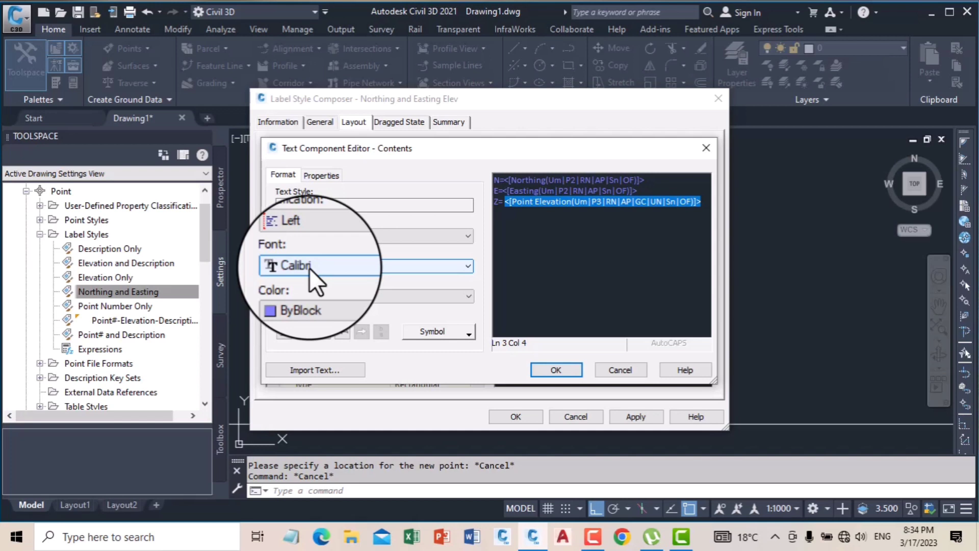
left_click(550, 369)
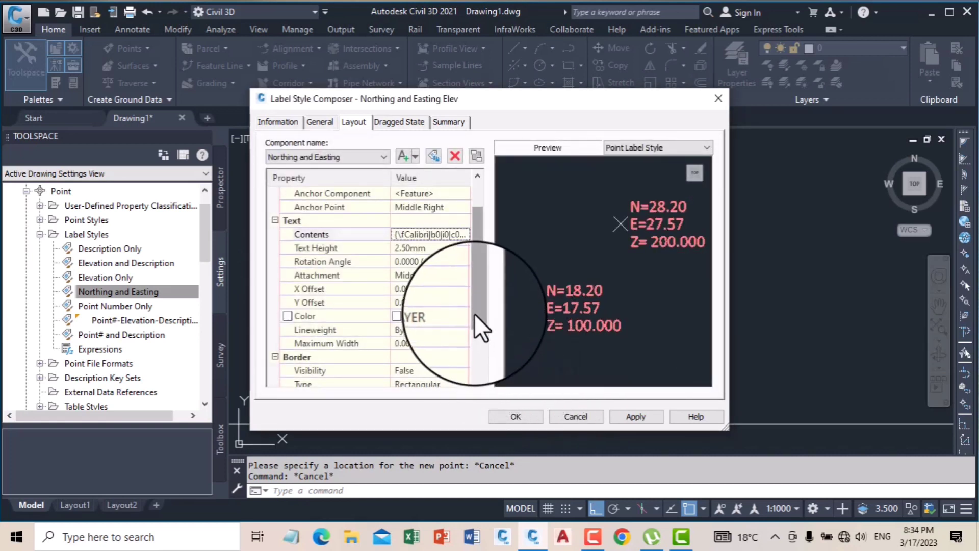
Set the label component's text color to yellow
left_click(396, 317)
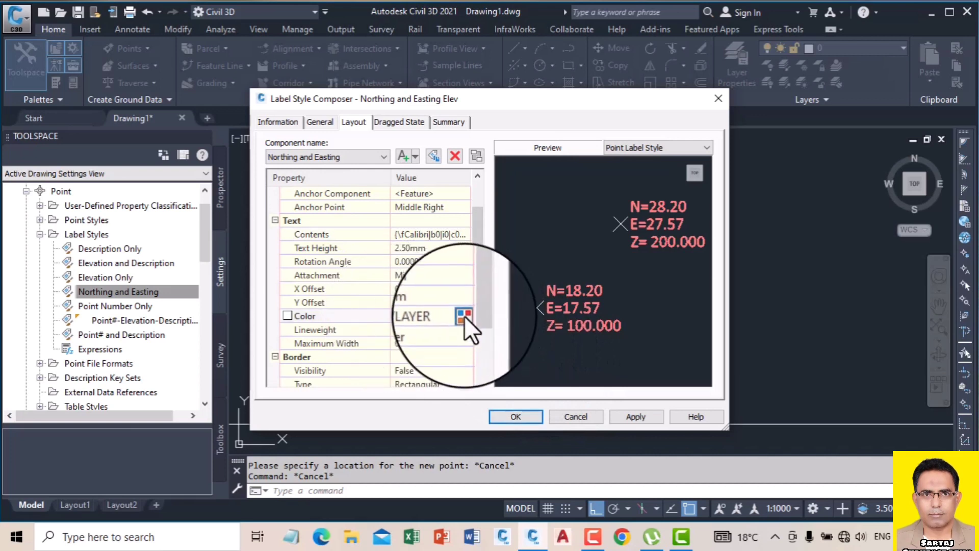
left_click(464, 316)
left_click(430, 301)
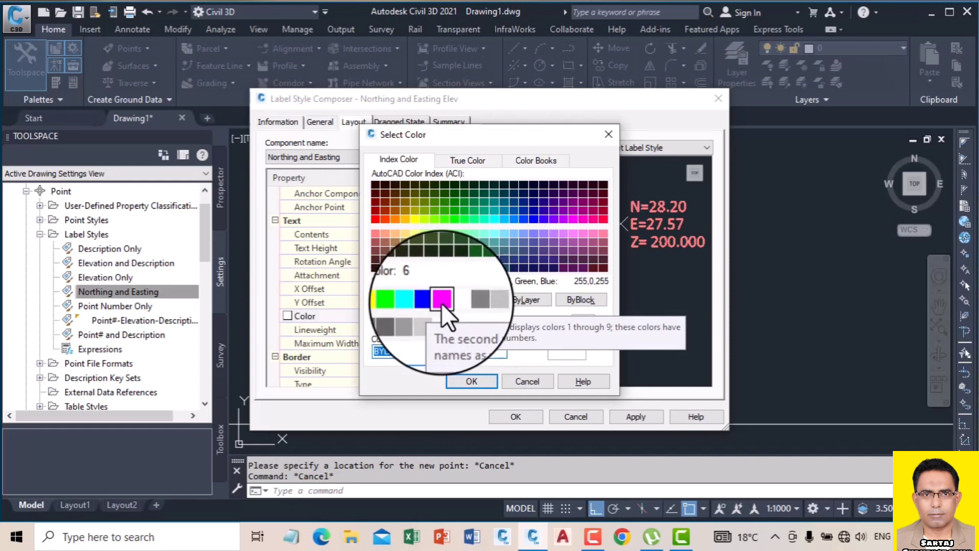
left_click(392, 300)
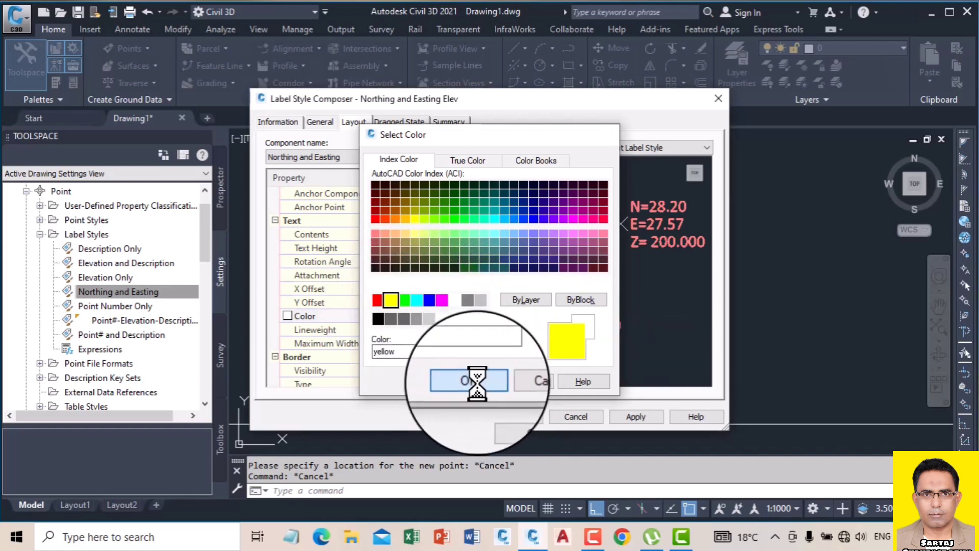
left_click(471, 381)
Set the label component's border color to yellow
left_click_drag(478, 298, 478, 345)
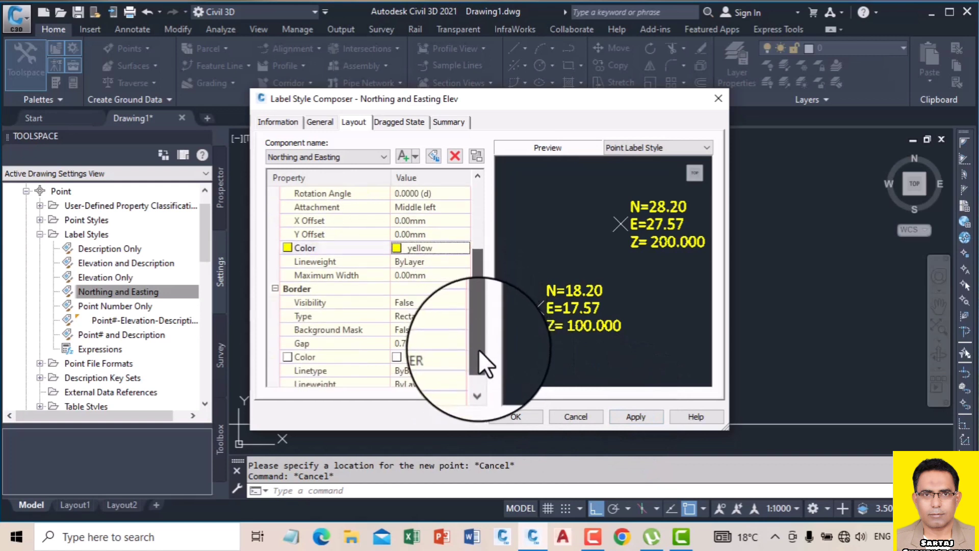
left_click(404, 357)
left_click(465, 357)
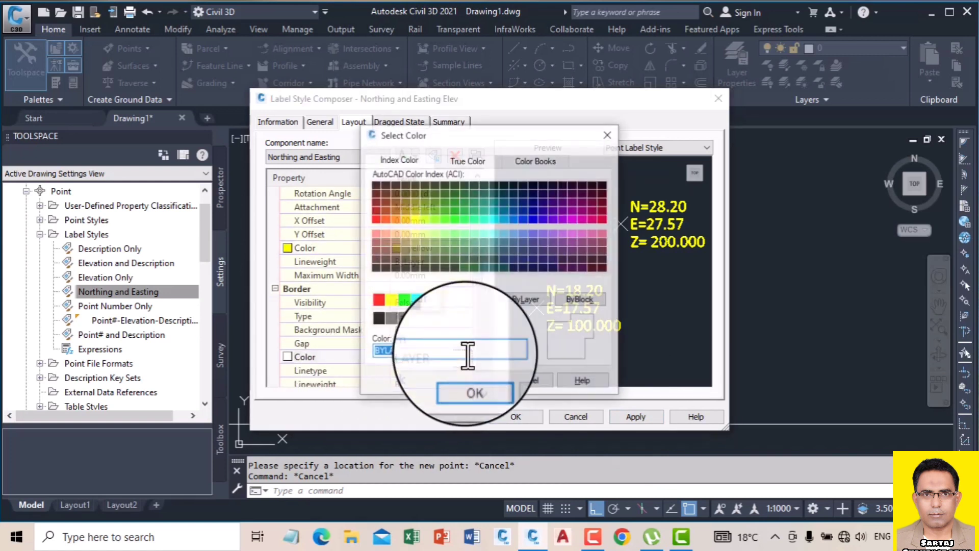
left_click(392, 300)
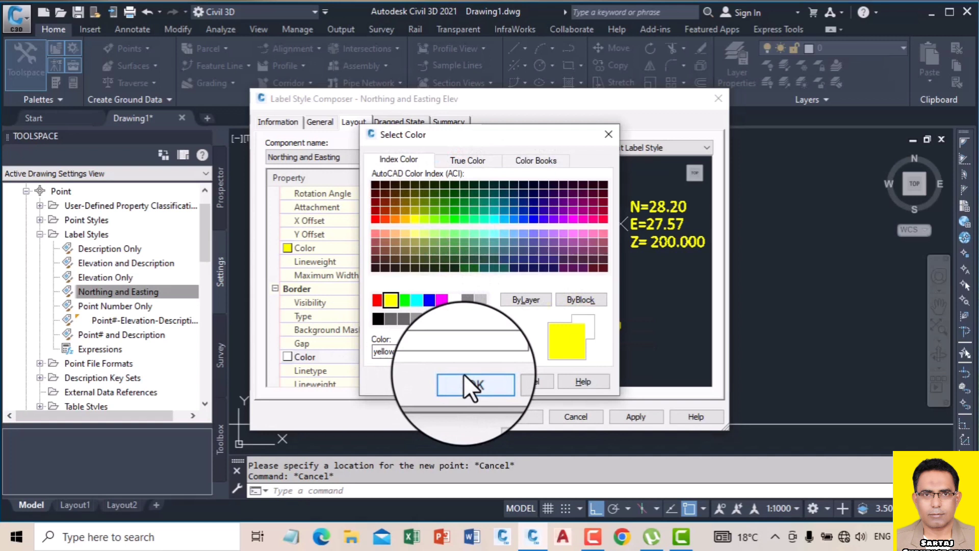
left_click(471, 388)
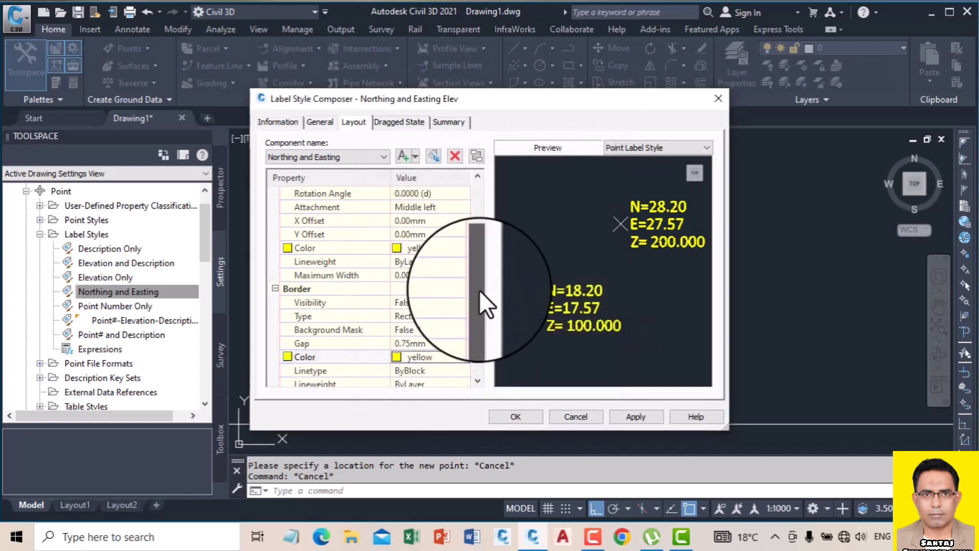
Set the label text's X offset to 2 mm, keeping the Middle left attachment
left_click_drag(479, 289, 483, 271)
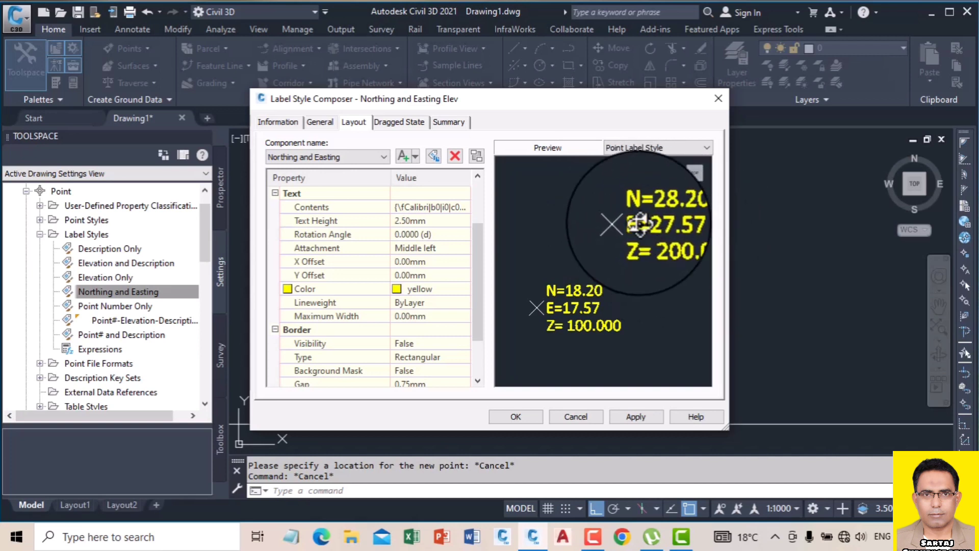
left_click(401, 261)
type("2")
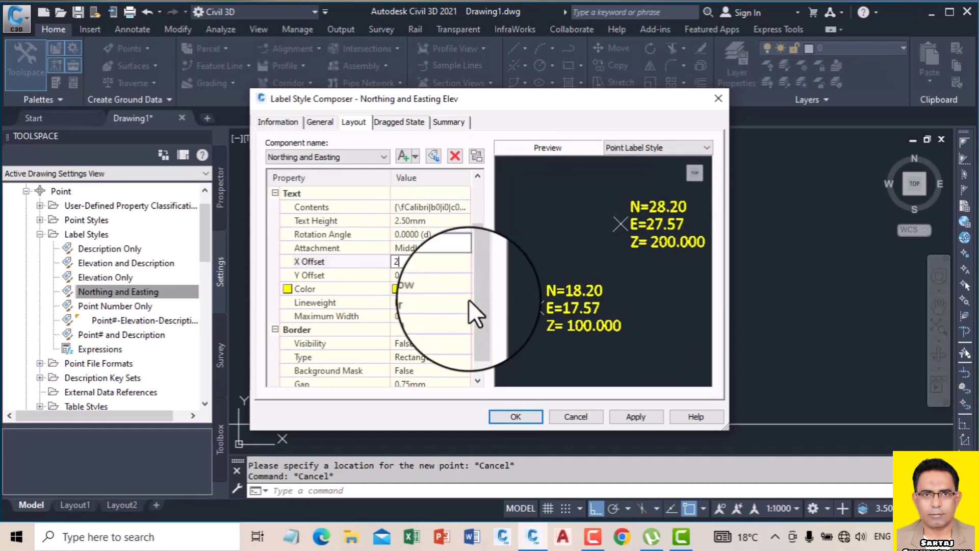
left_click(424, 247)
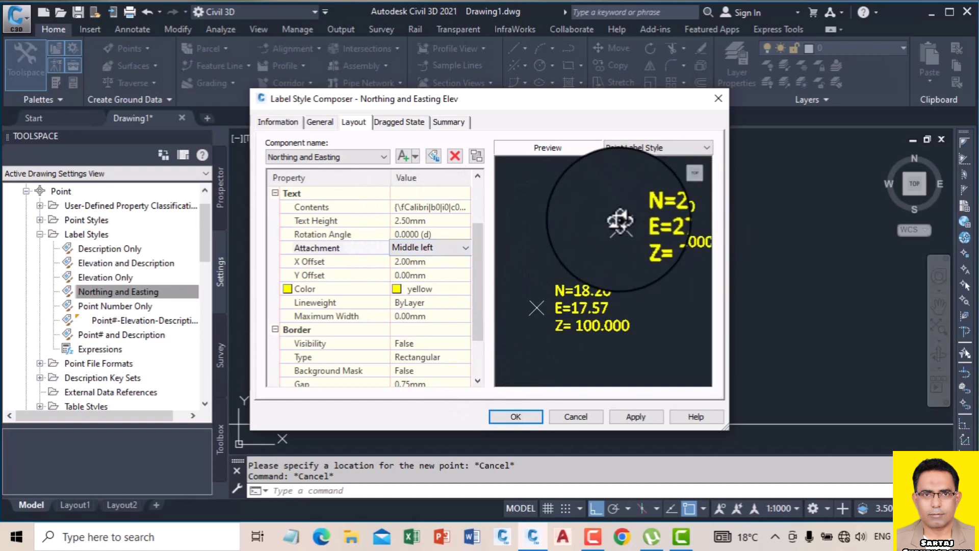
left_click(416, 262)
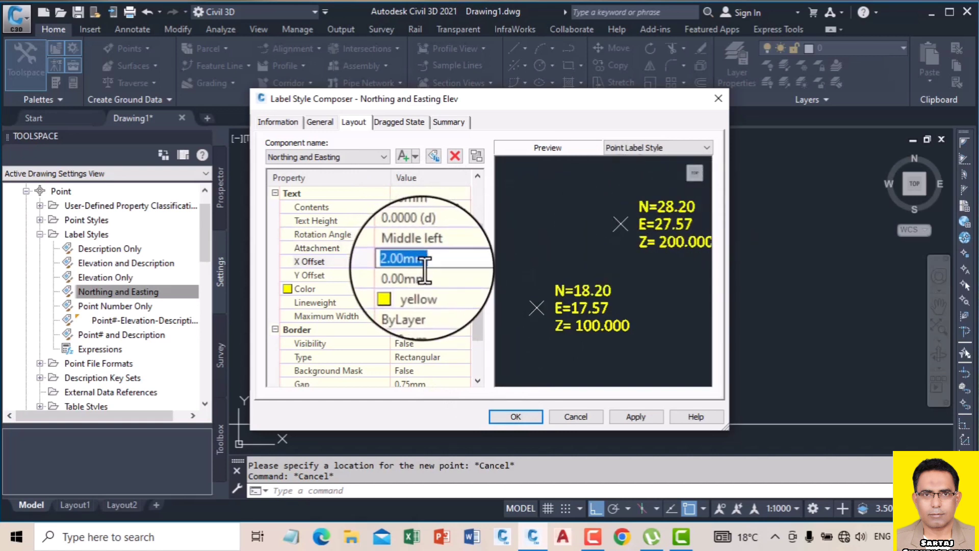
Try a Y offset of 2 mm for the label text, change it to -2 mm, and apply the style changes
left_click(423, 275)
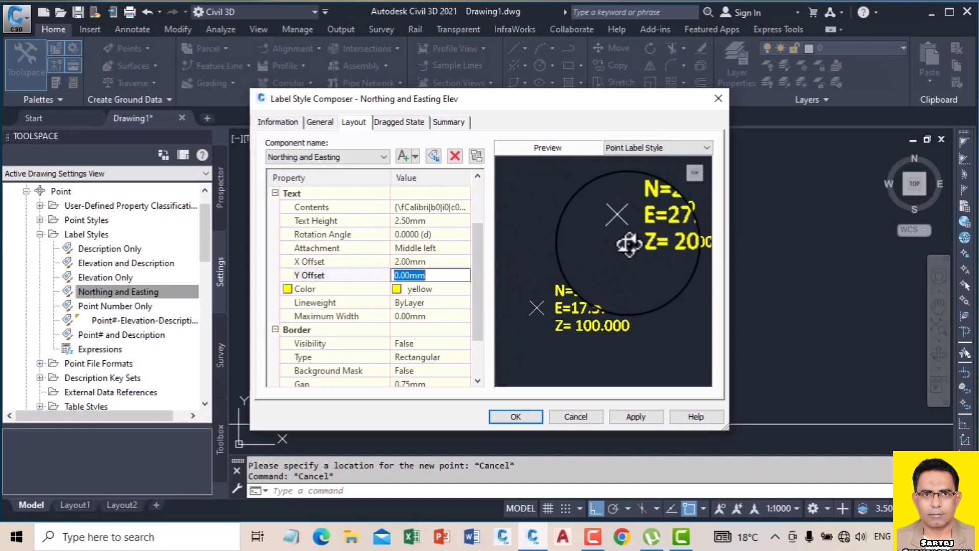
type("2")
key("Return")
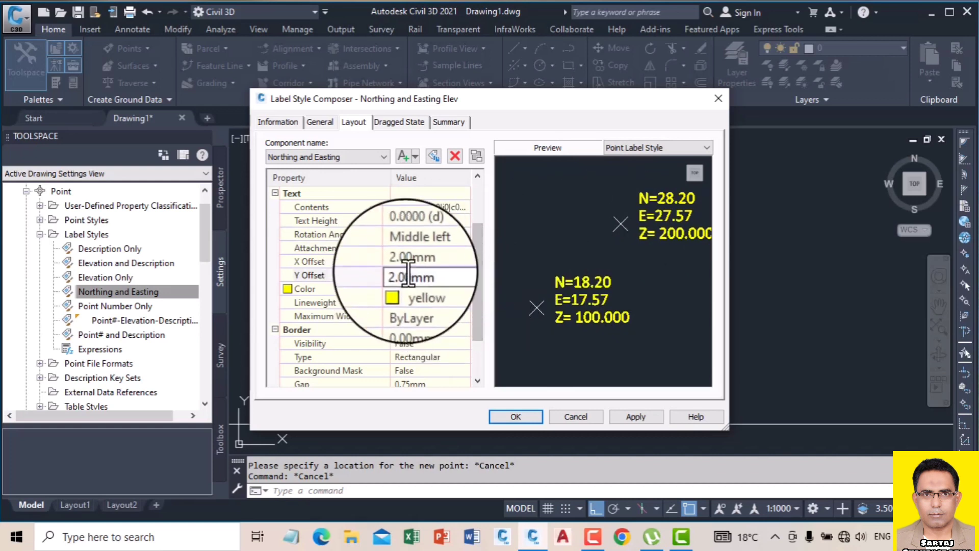
type("-")
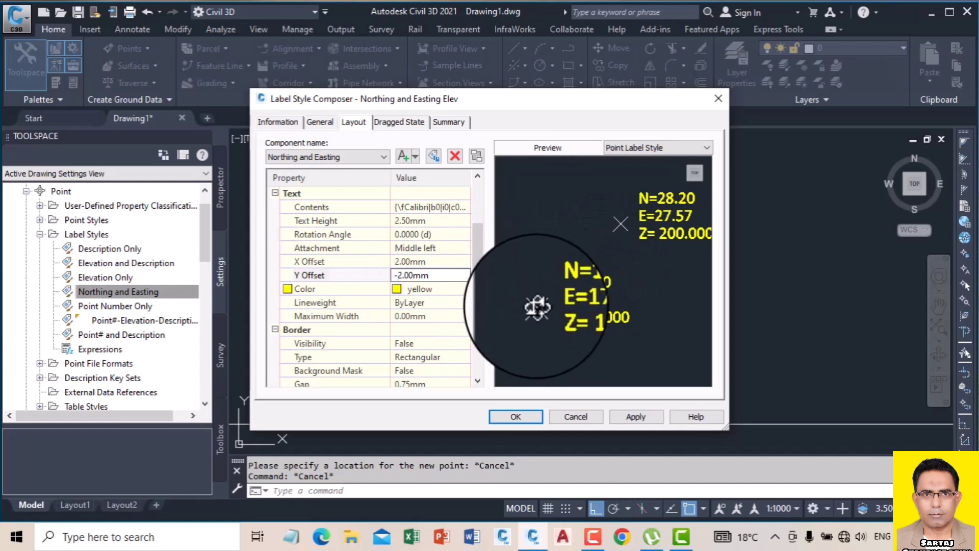
left_click(438, 289)
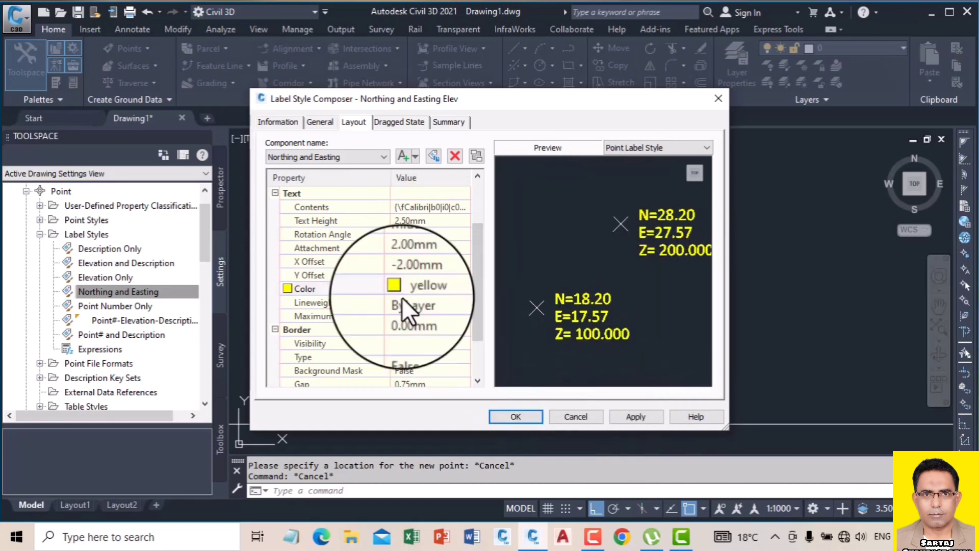
left_click(637, 416)
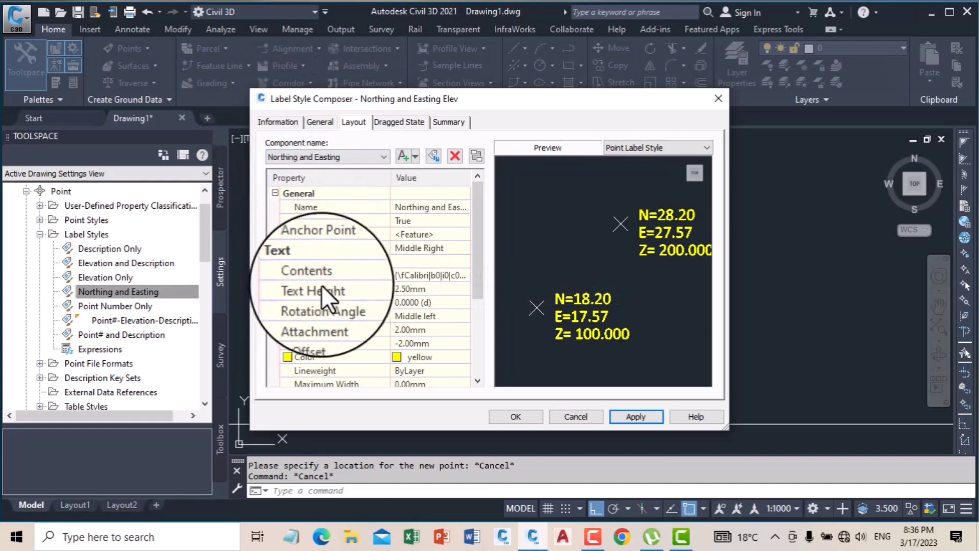
Review the component's text contents and the available point properties, and save the Northing and Easting Elev label style
left_click(459, 275)
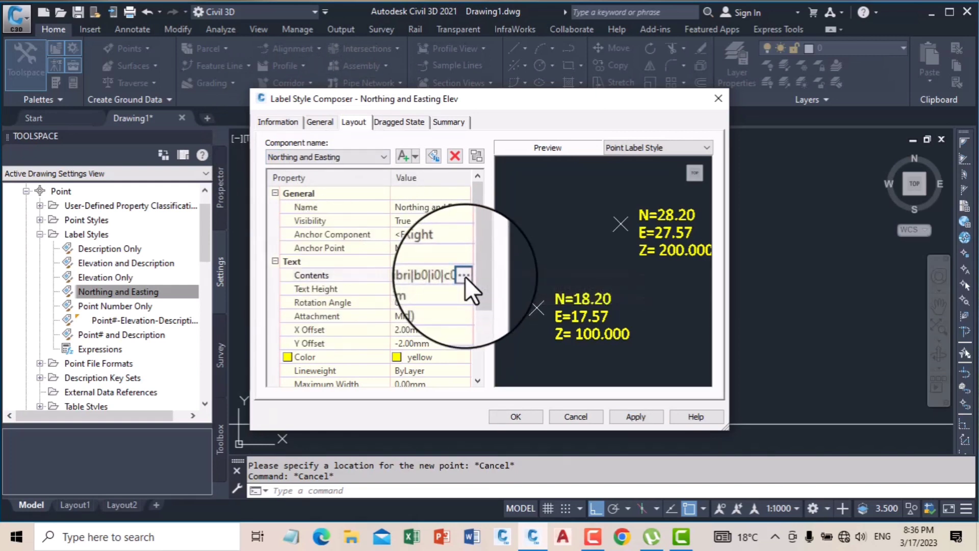
left_click(463, 275)
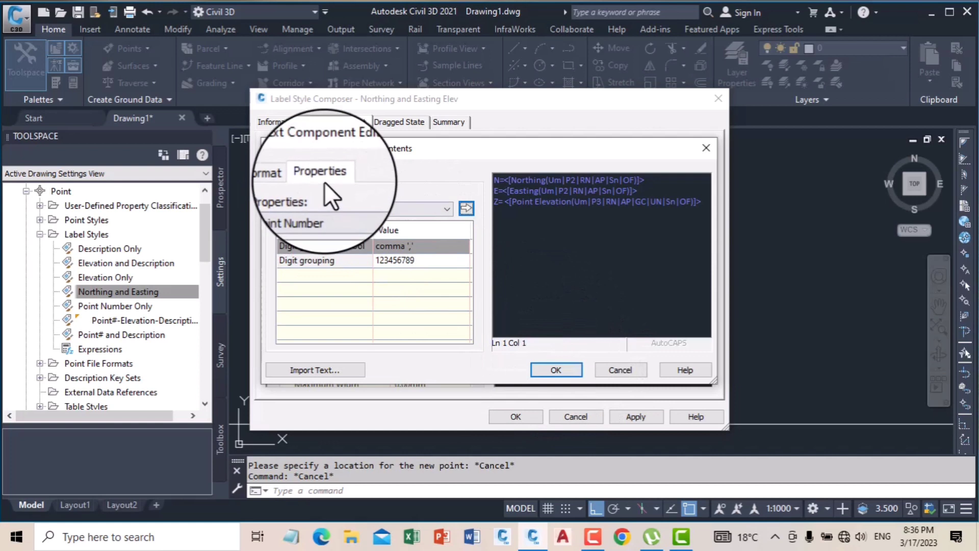
left_click(331, 210)
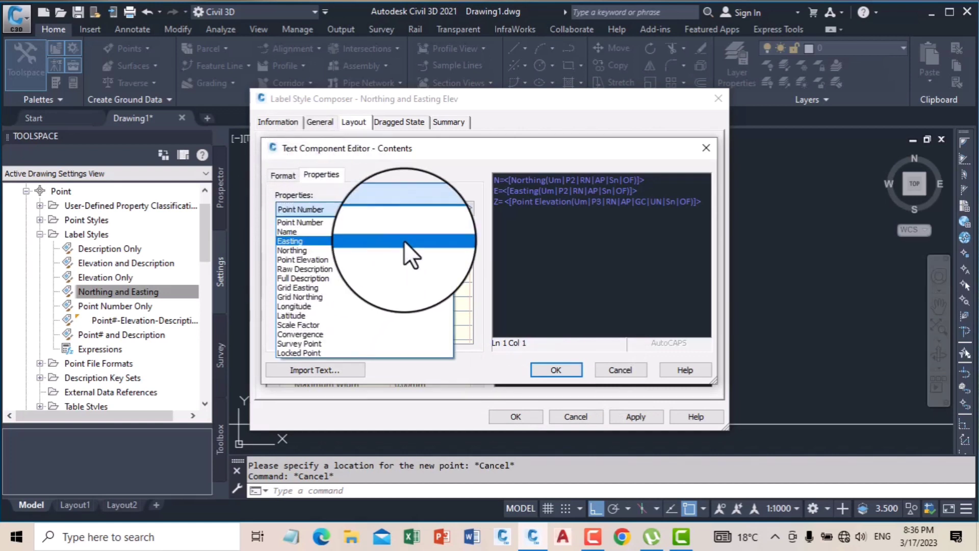
left_click(460, 167)
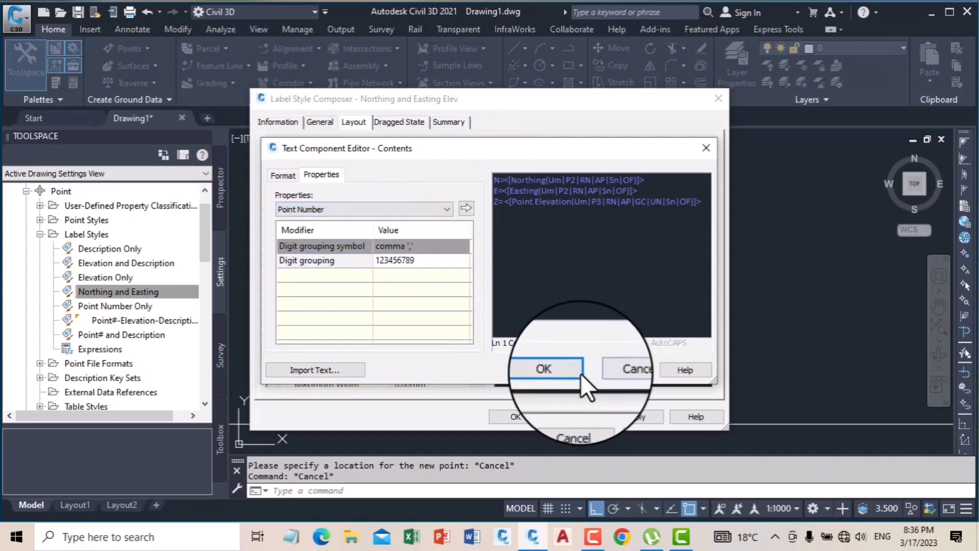
left_click(580, 372)
left_click(637, 415)
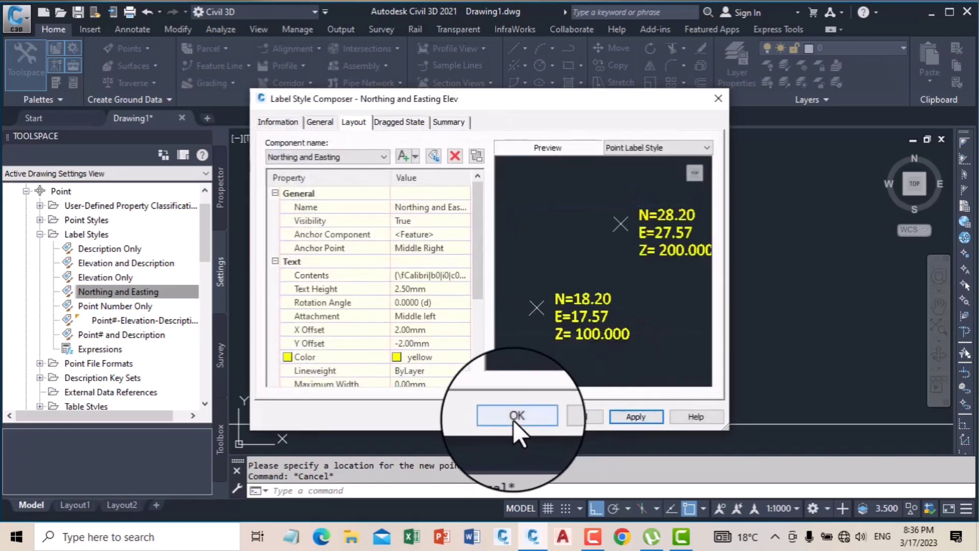
left_click(515, 415)
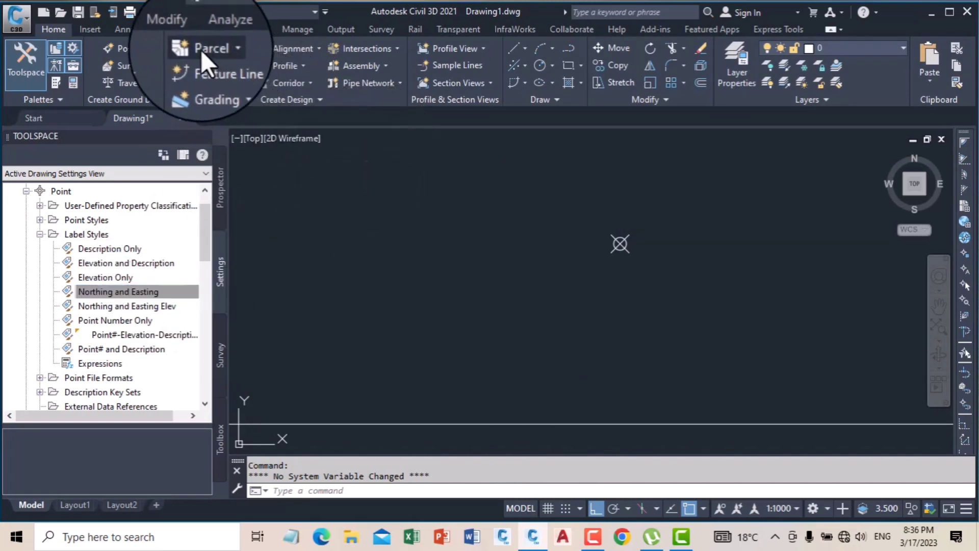
Start the point creation tools and set Disable Description Keys to True in the points creation settings
left_click(131, 47)
left_click(164, 67)
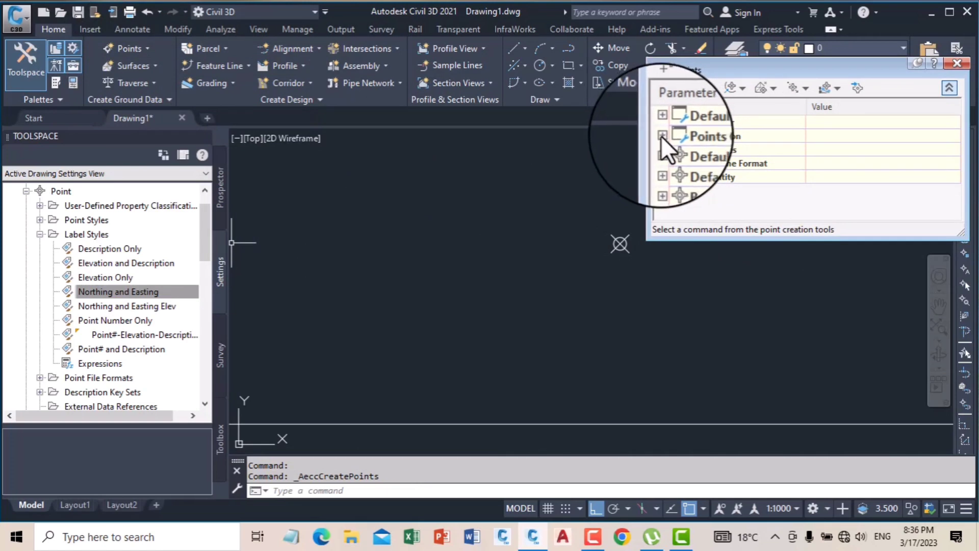
left_click(662, 136)
left_click_drag(955, 147, 953, 195)
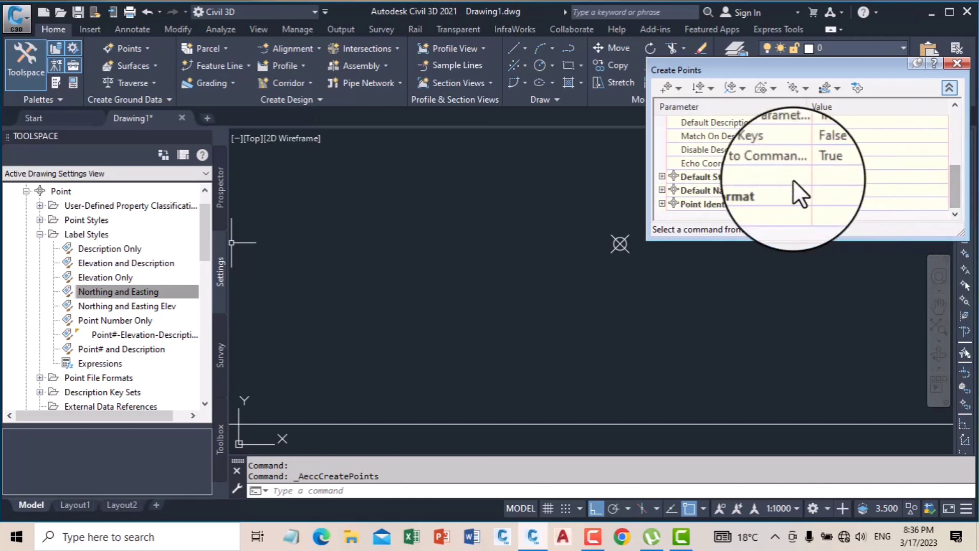
left_click(663, 176)
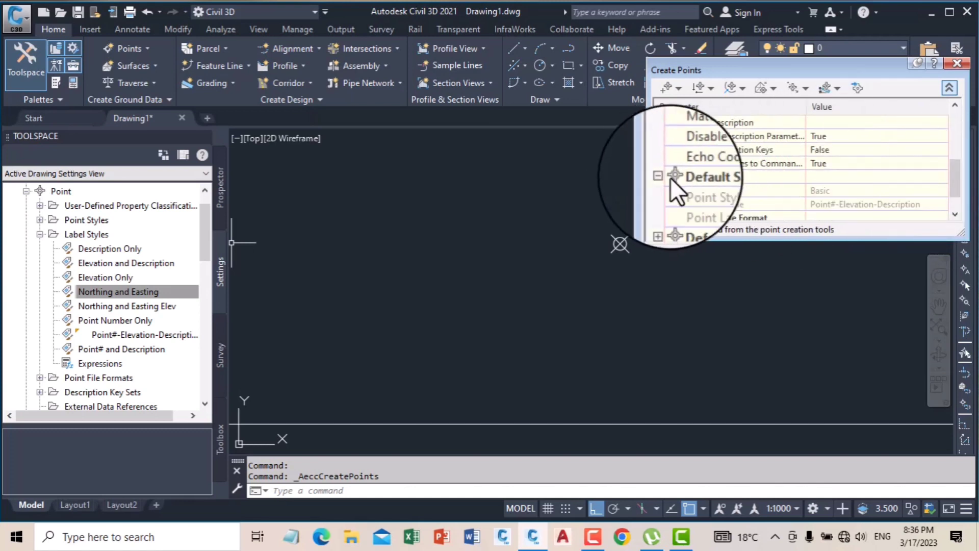
left_click(832, 149)
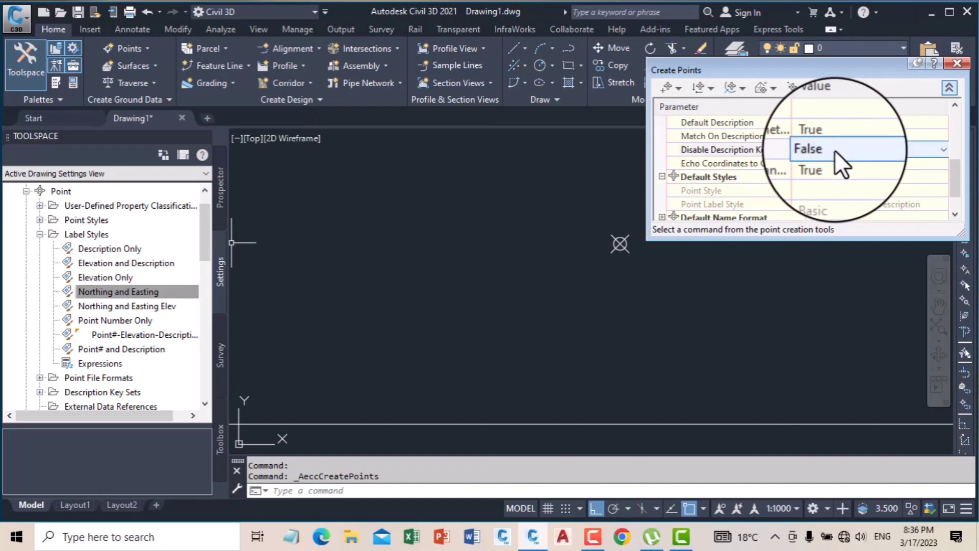
left_click(834, 150)
left_click(827, 172)
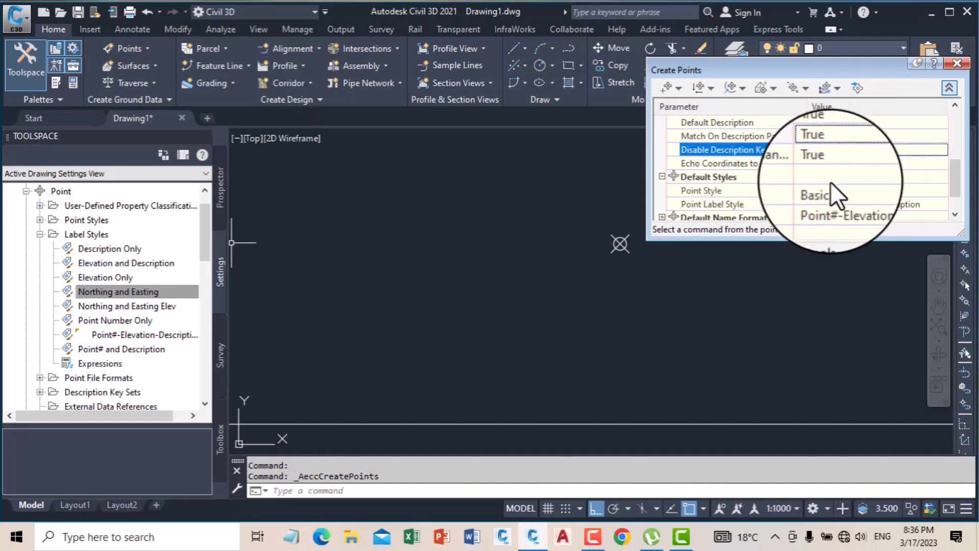
Set the default point label style for new points to Northing and Easting Elev
left_click(871, 204)
left_click(941, 204)
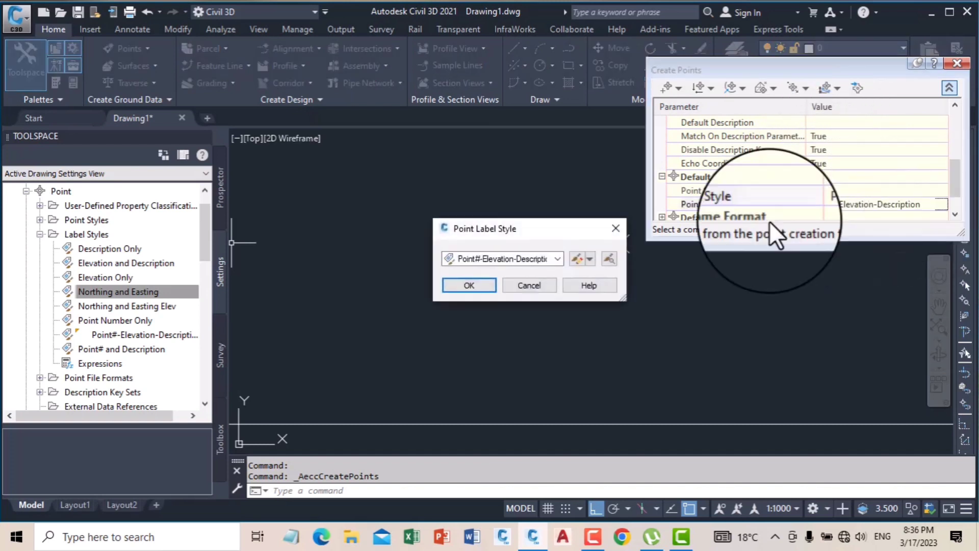
left_click(558, 259)
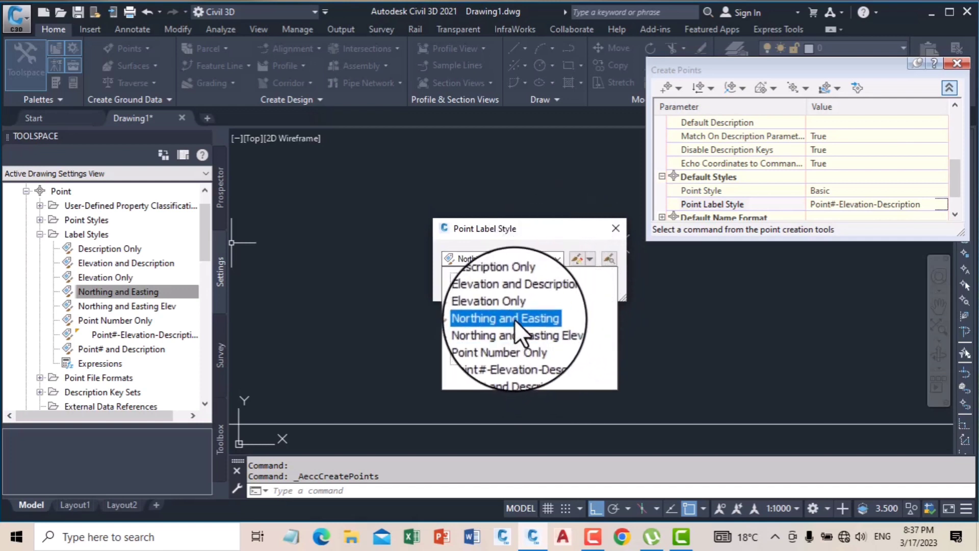
left_click(550, 329)
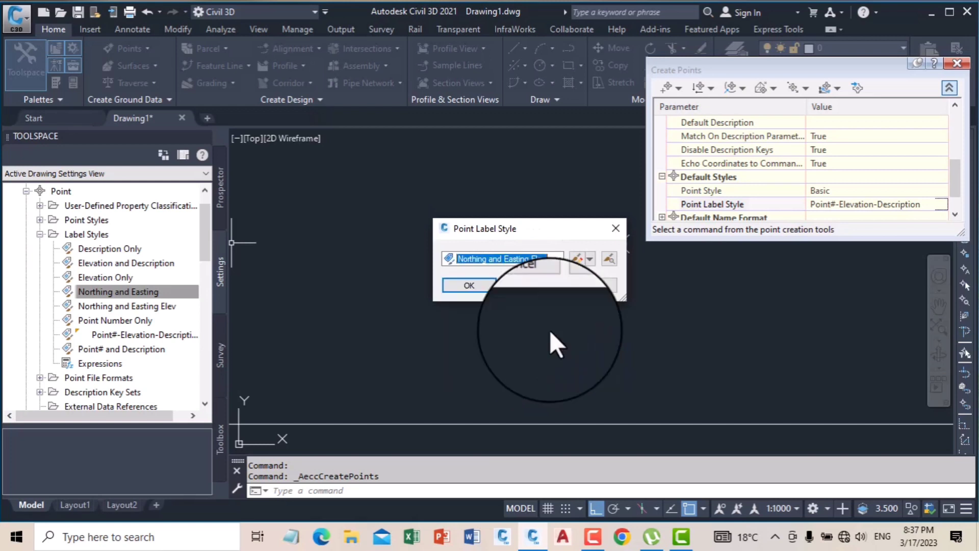
left_click(467, 285)
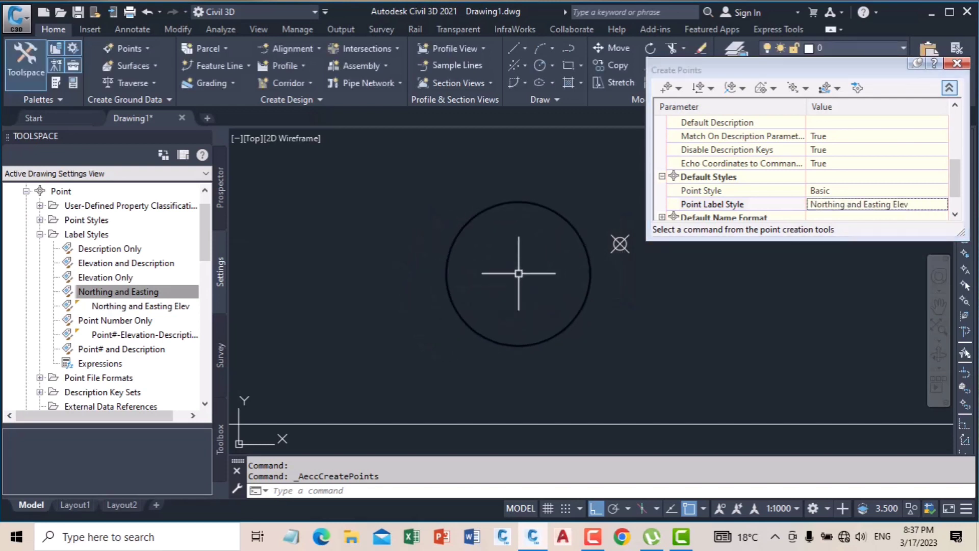
Manually create a point at about N 10619, E 20186 with description GL and elevation 15
left_click(662, 87)
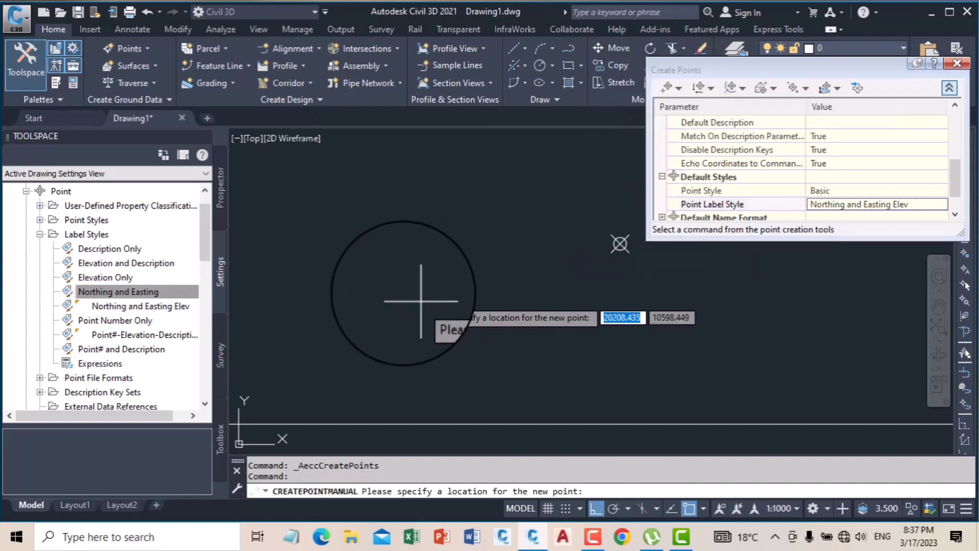
left_click(387, 271)
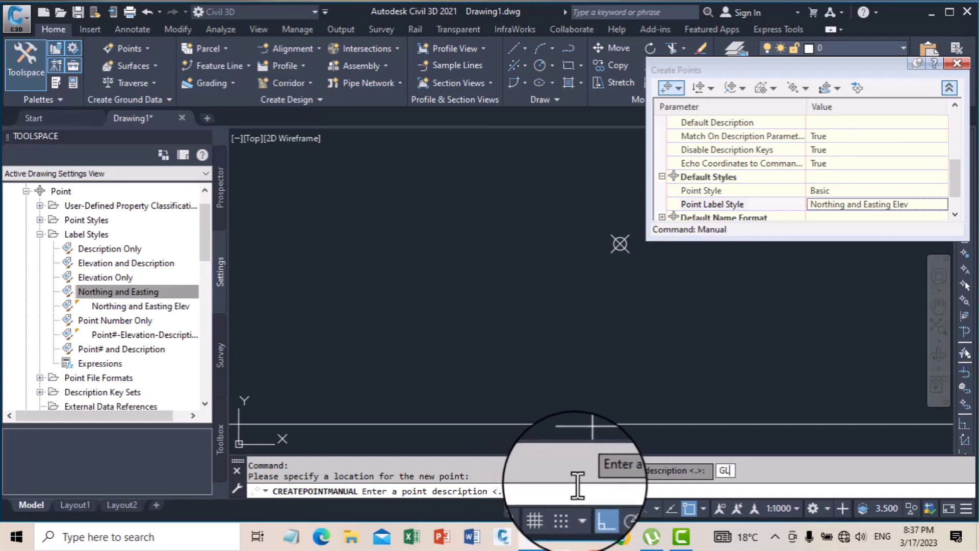
type("L")
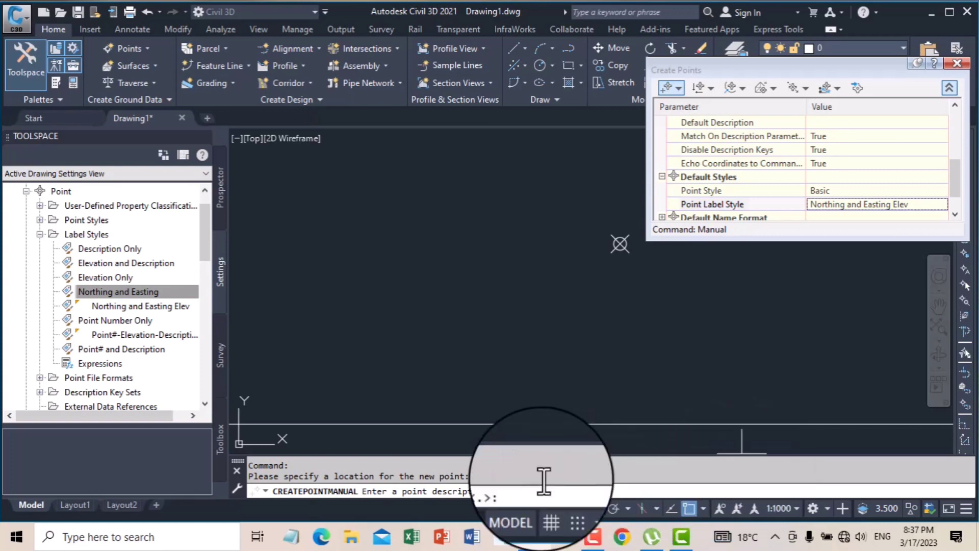
key("Return")
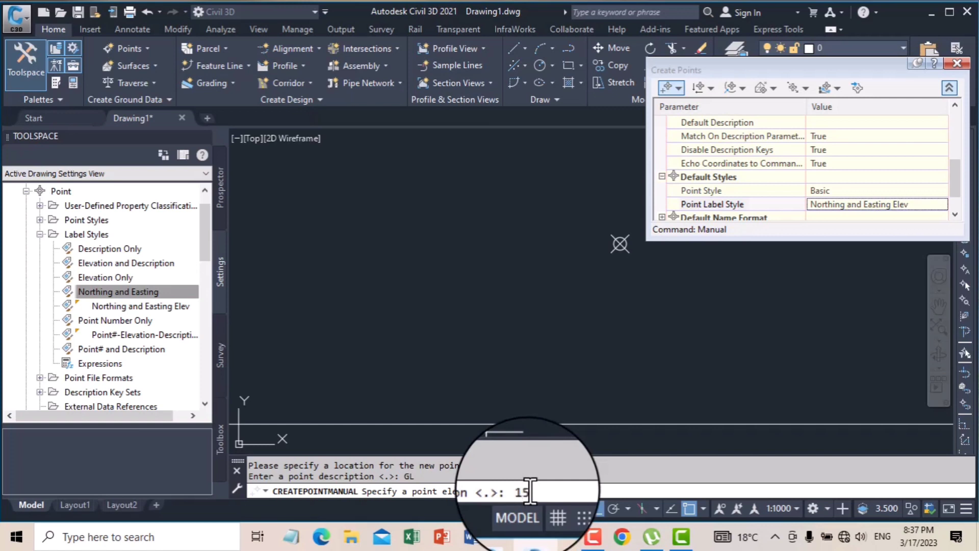
key("Return")
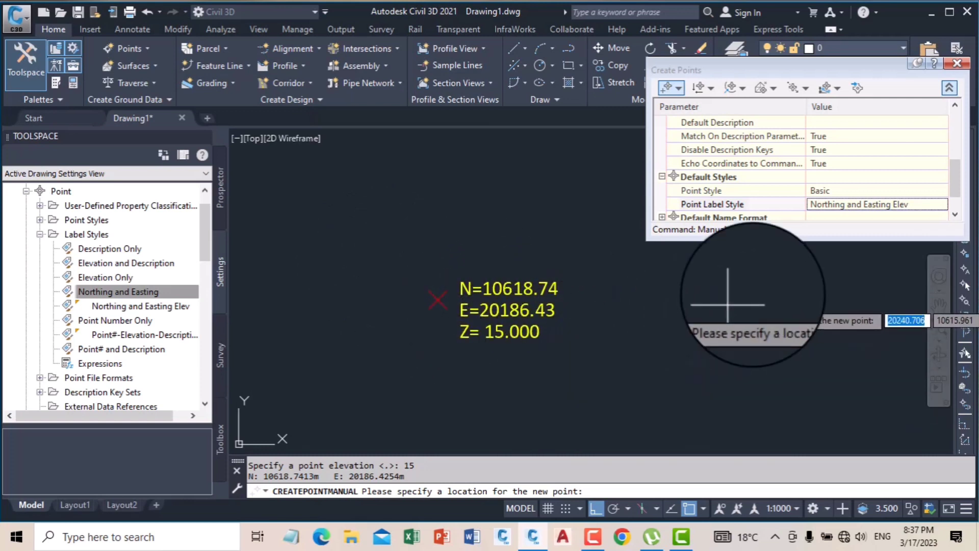
key("Escape")
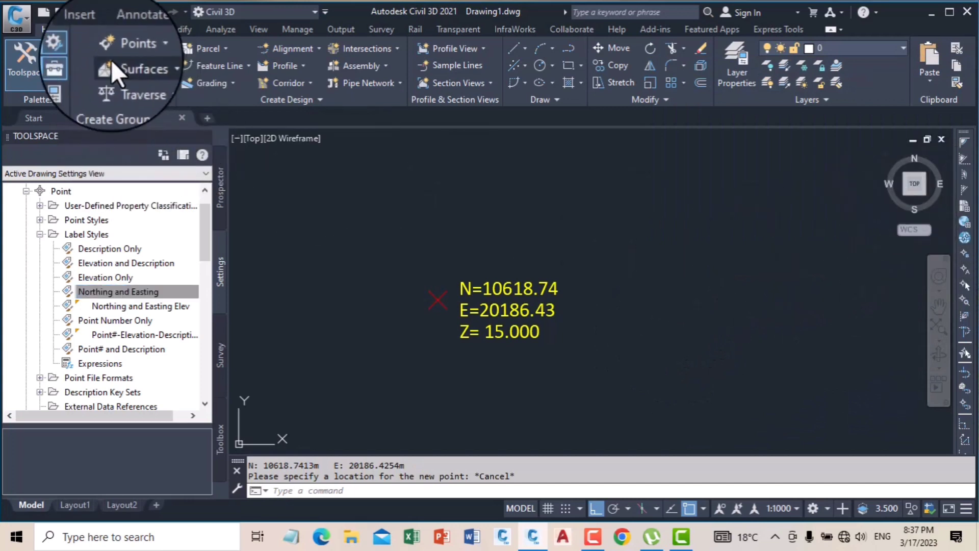
Reopen the point creation tools and set the default point label style to Northing and Easting
left_click(121, 47)
left_click(158, 66)
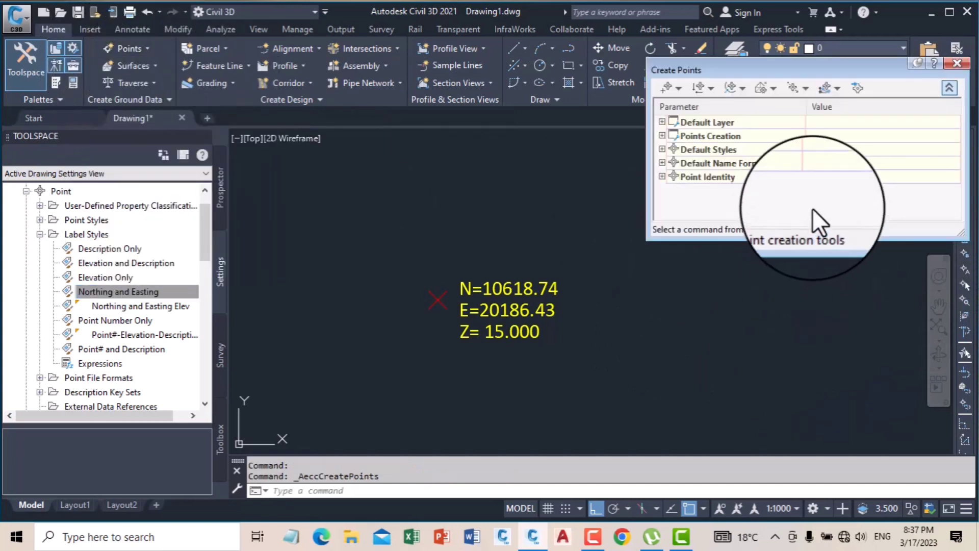
left_click(661, 136)
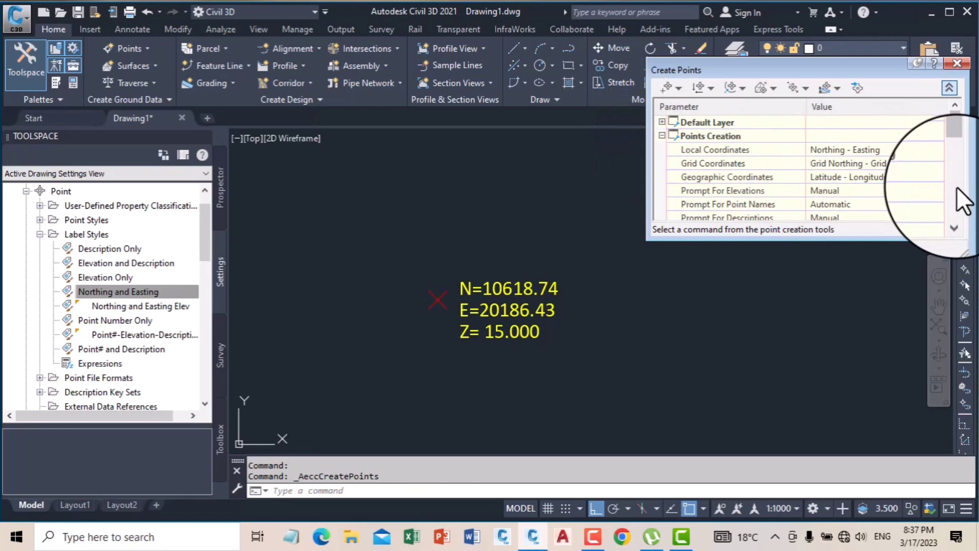
left_click(955, 214)
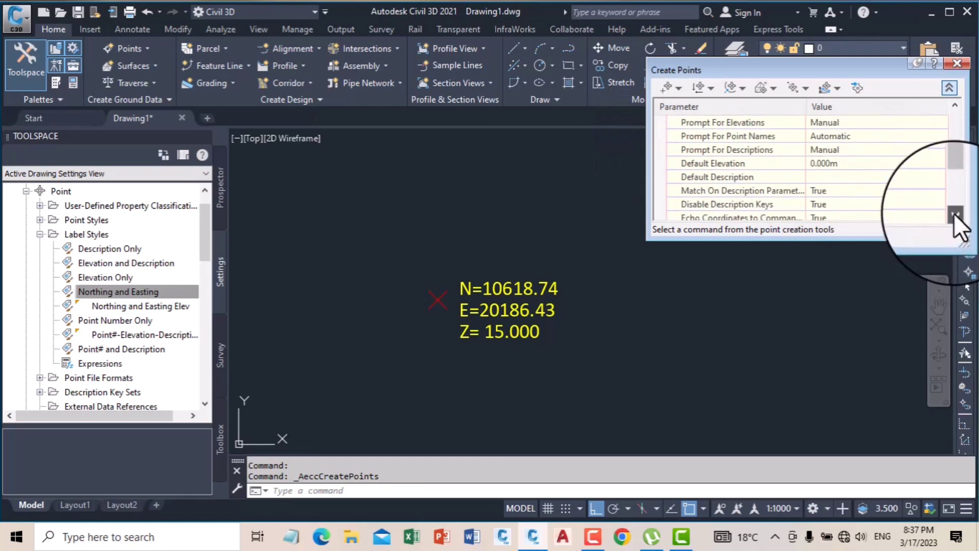
left_click(954, 215)
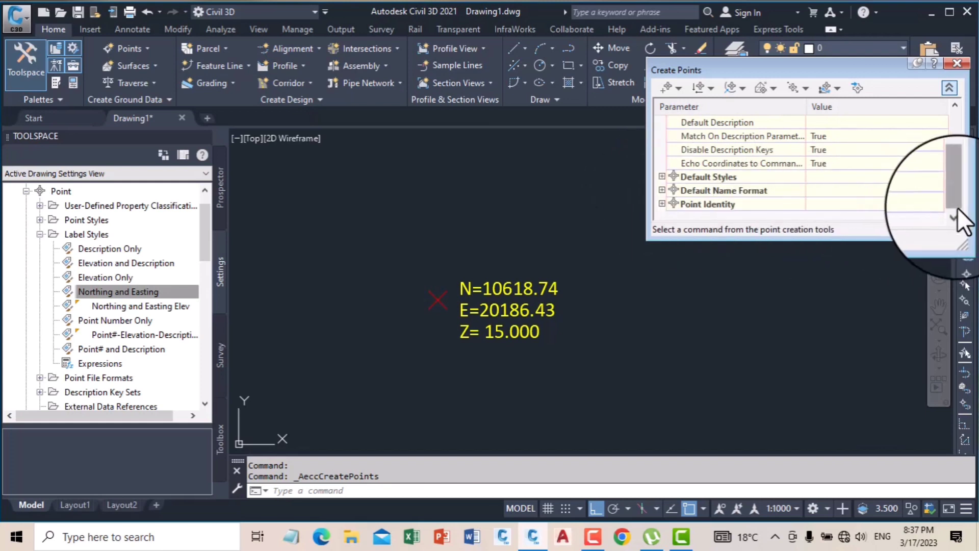
left_click(662, 177)
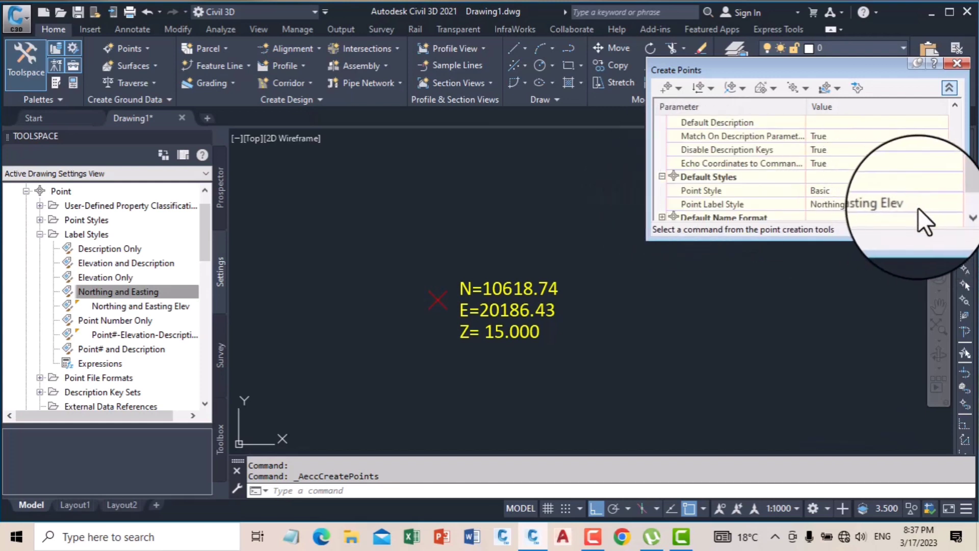
left_click(941, 206)
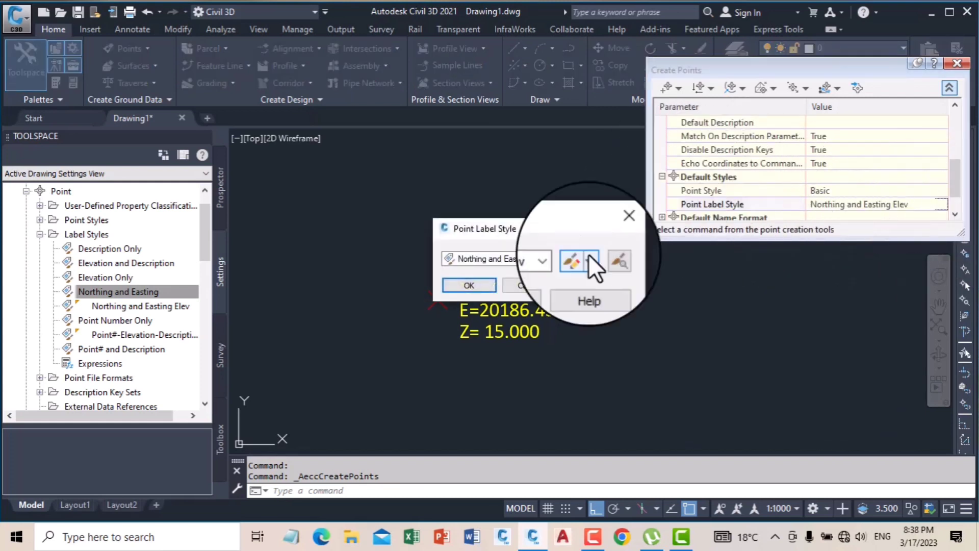
left_click(534, 258)
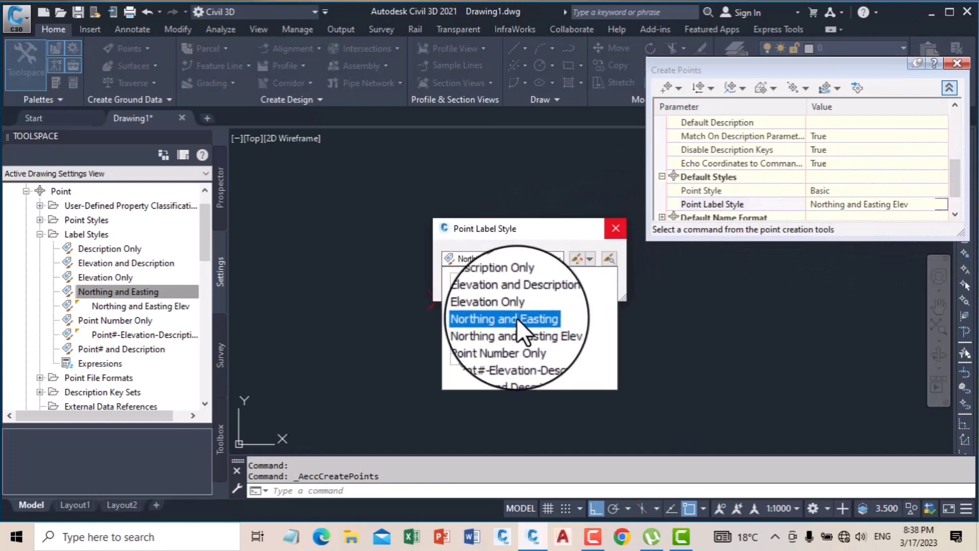
left_click(518, 317)
left_click(468, 286)
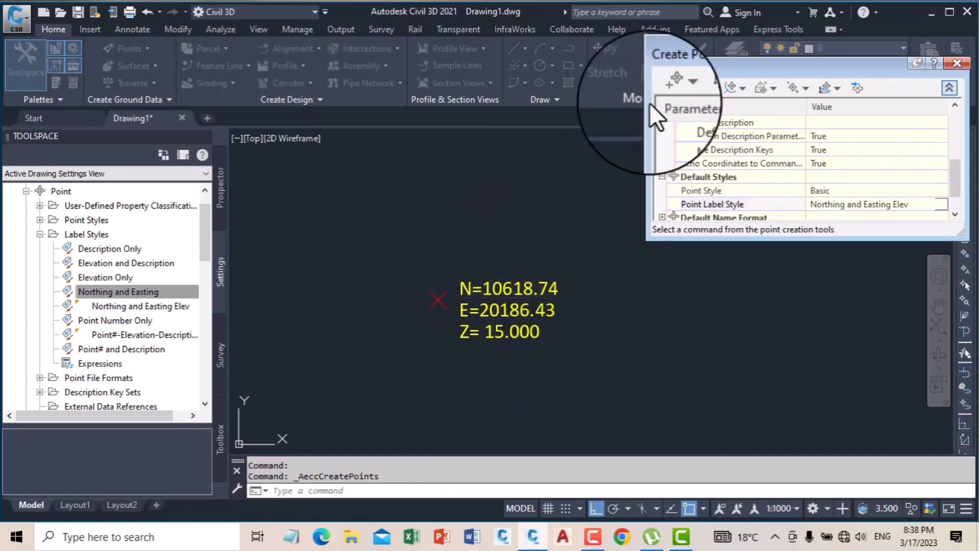
Manually create a second point above the first, at about N 10643, E 20188, with description GL and elevation 15
left_click(671, 88)
left_click(500, 254)
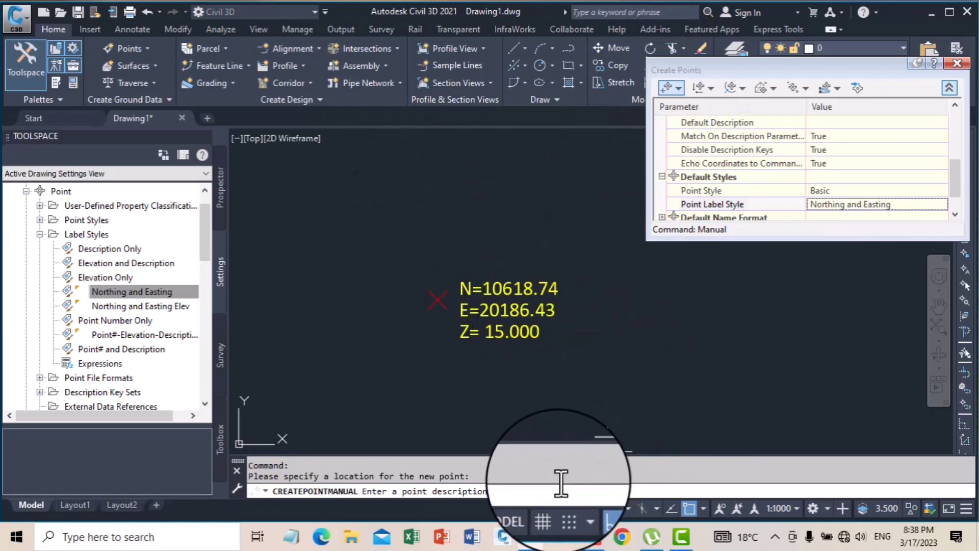
type("GL")
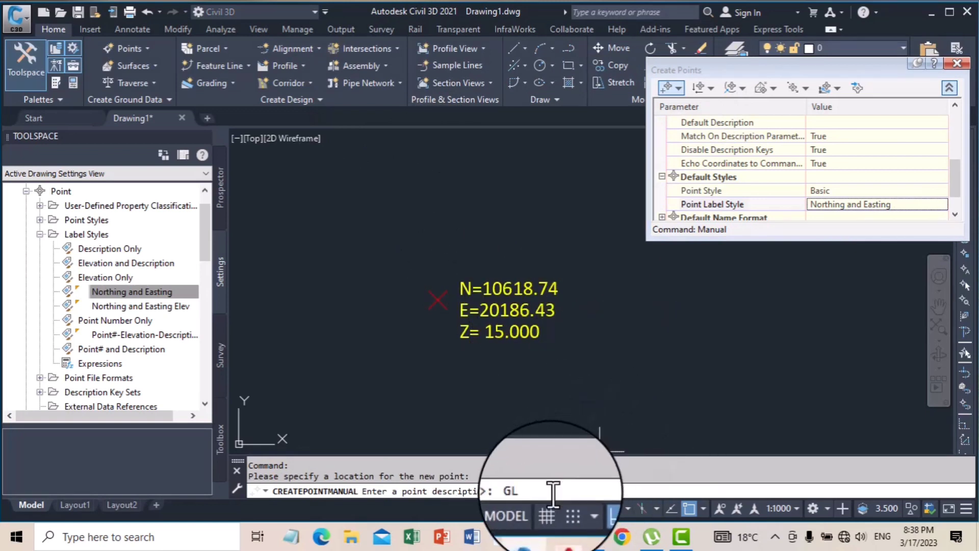
key("Return")
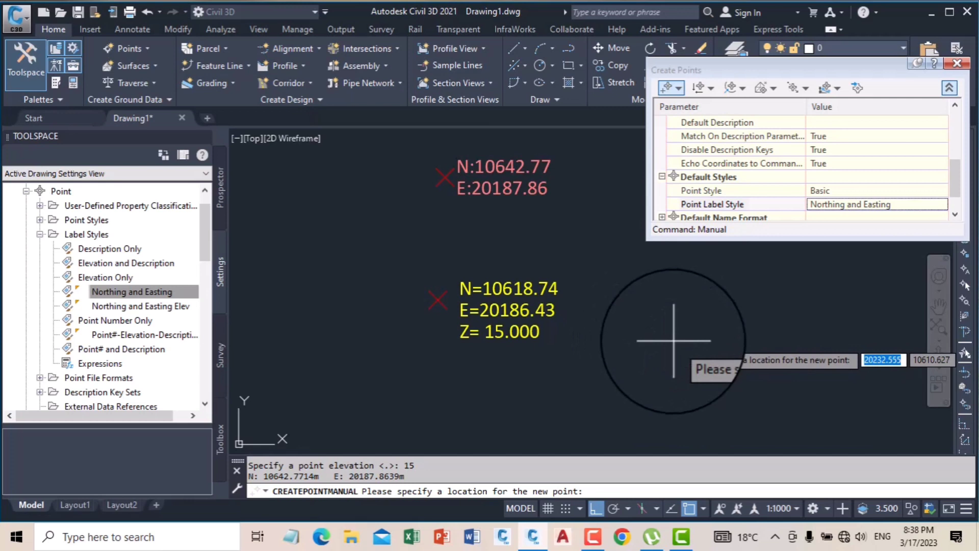
key("Escape")
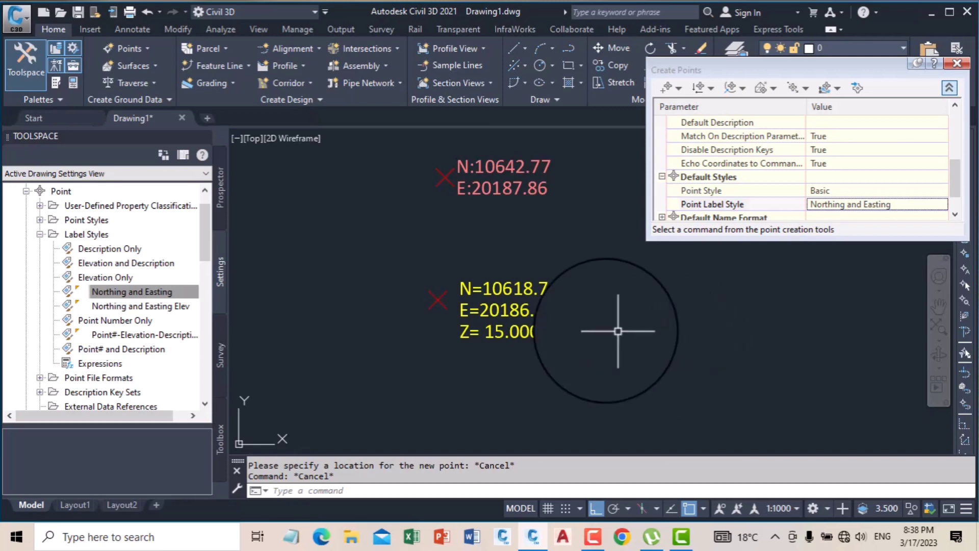
Open the Northing and Easting Elev label style for editing, rename it Northing and Easting Elev Des, and show its layout properties
left_click(179, 334)
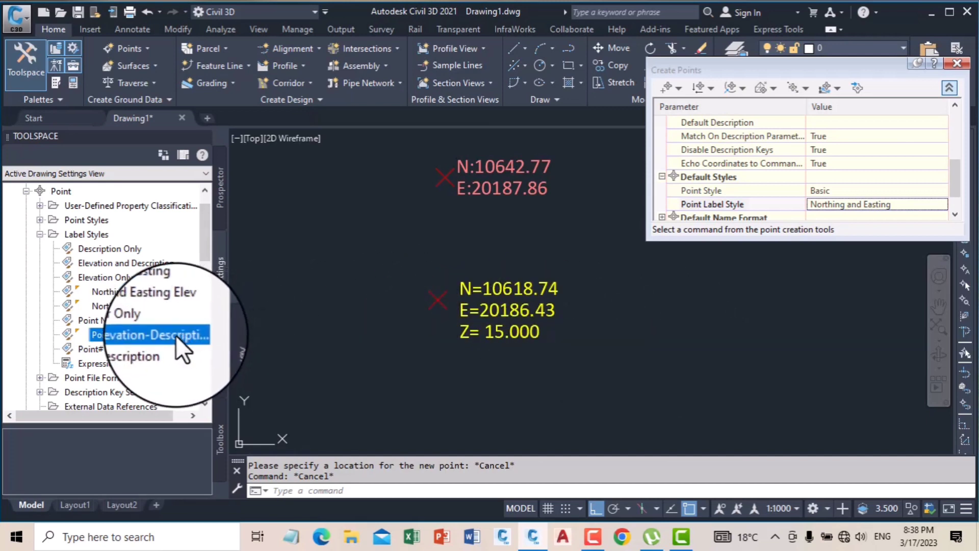
left_click(174, 306)
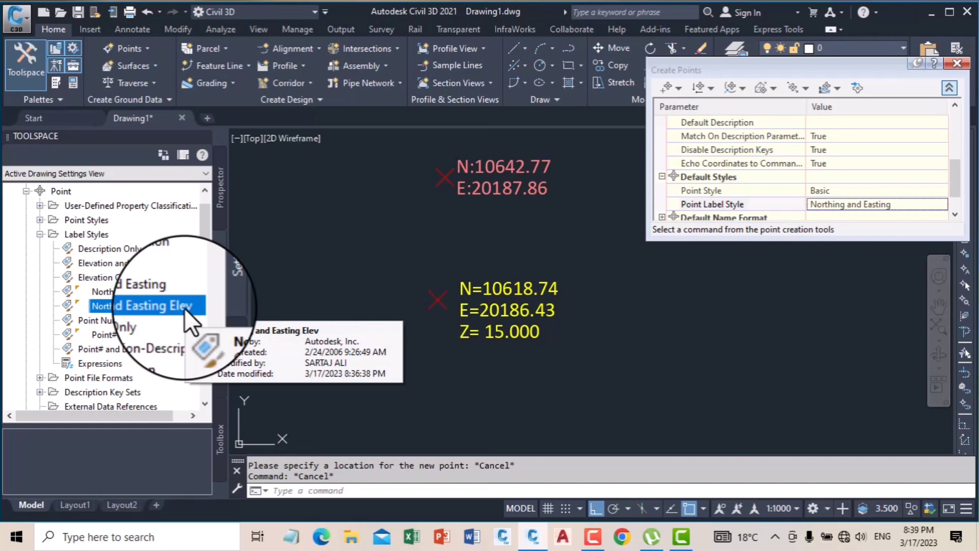
right_click(184, 308)
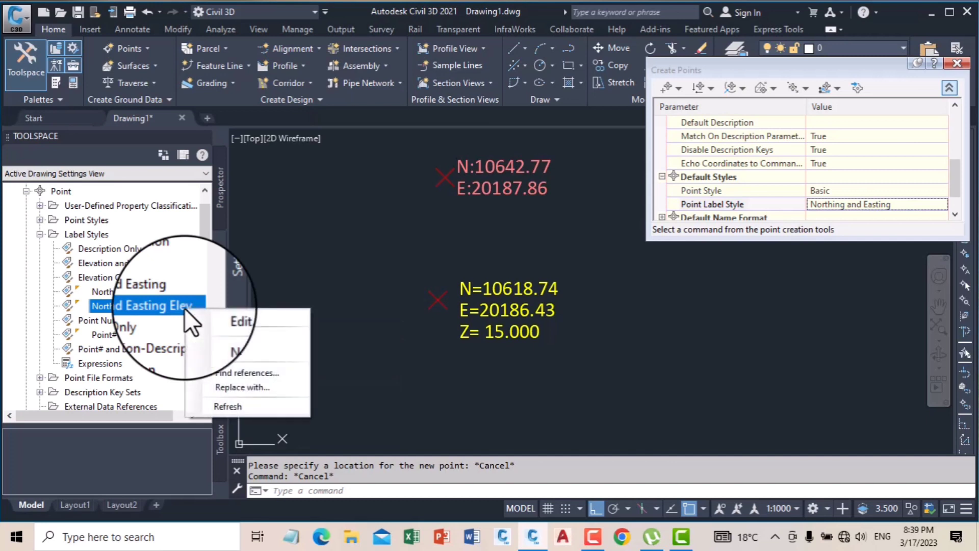
left_click(240, 314)
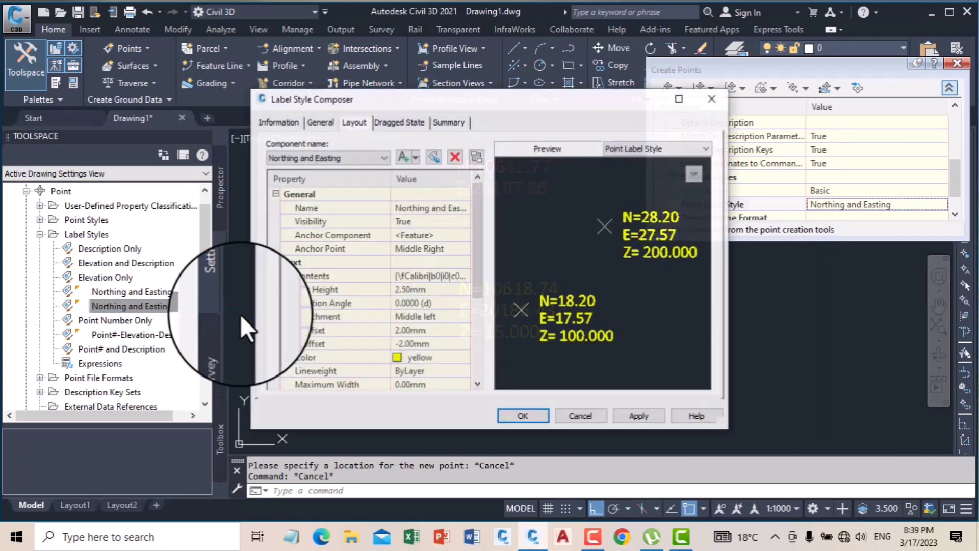
left_click(283, 121)
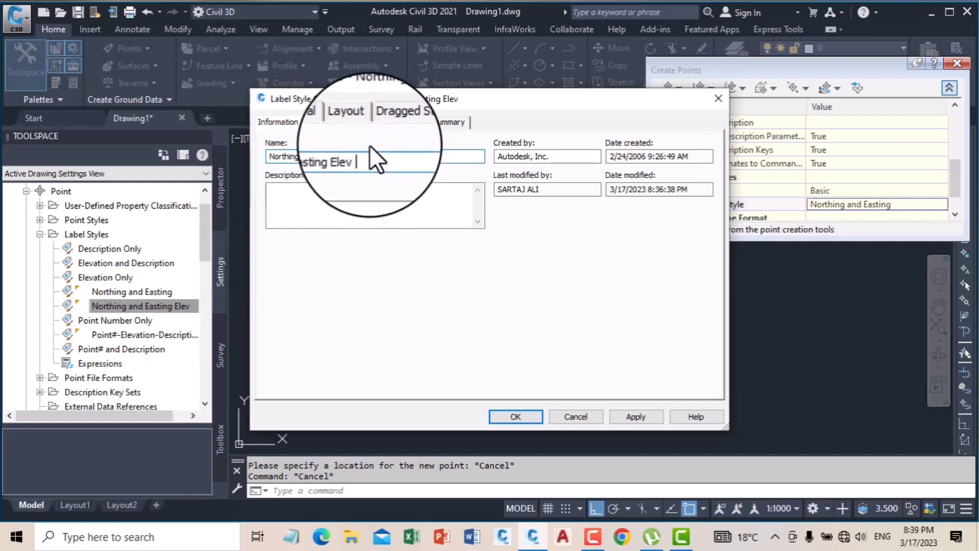
type("Des")
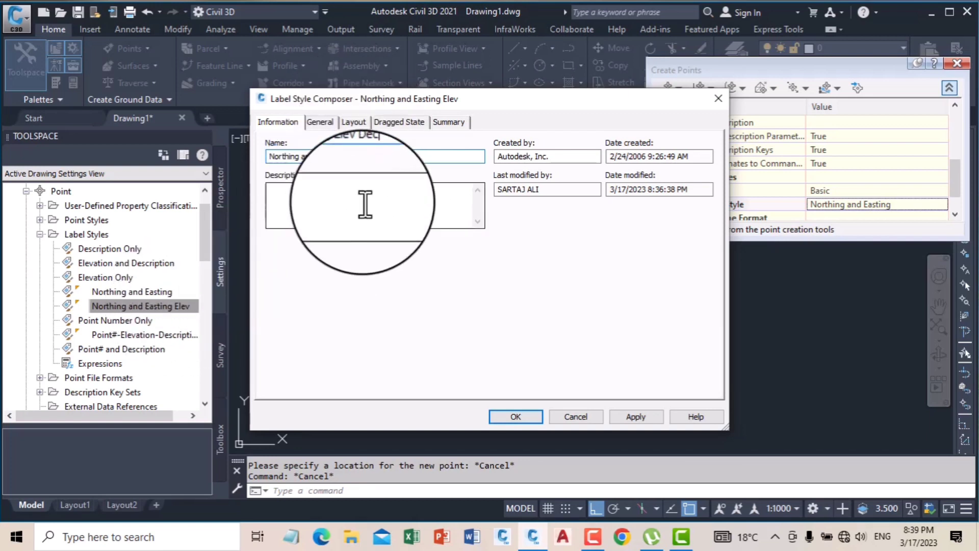
type("De")
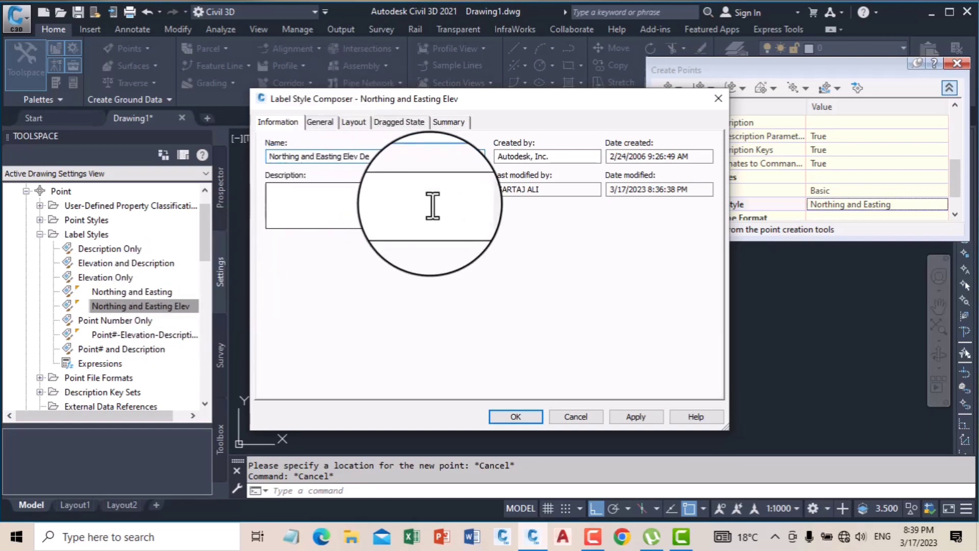
left_click(352, 122)
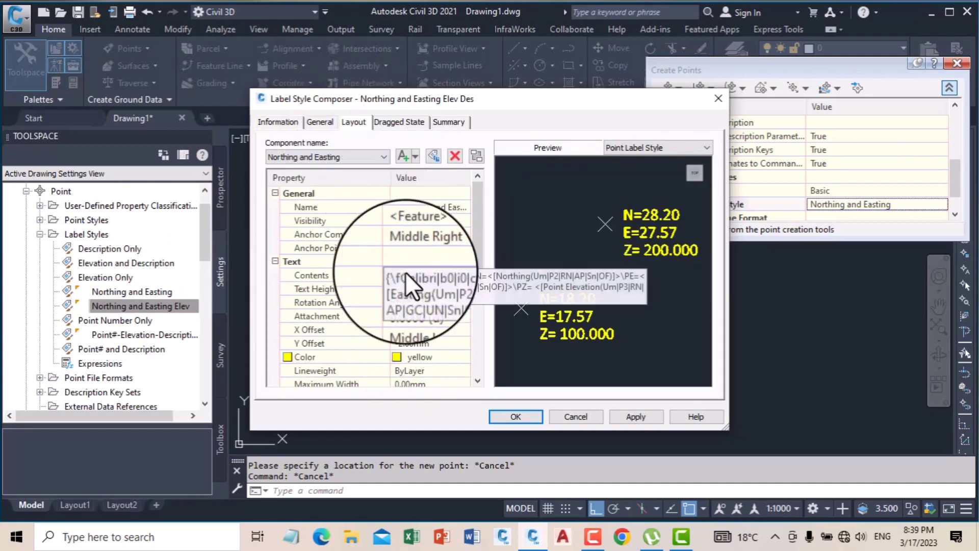
Open the label's text contents for editing and add a fourth line reading "DES =" below the Z elevation line
left_click(464, 278)
left_click(464, 275)
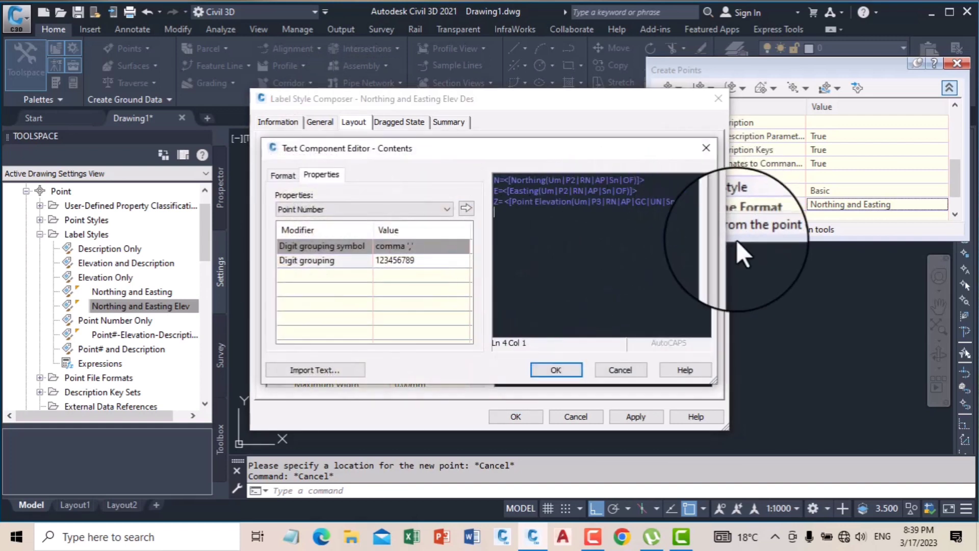
type("DES")
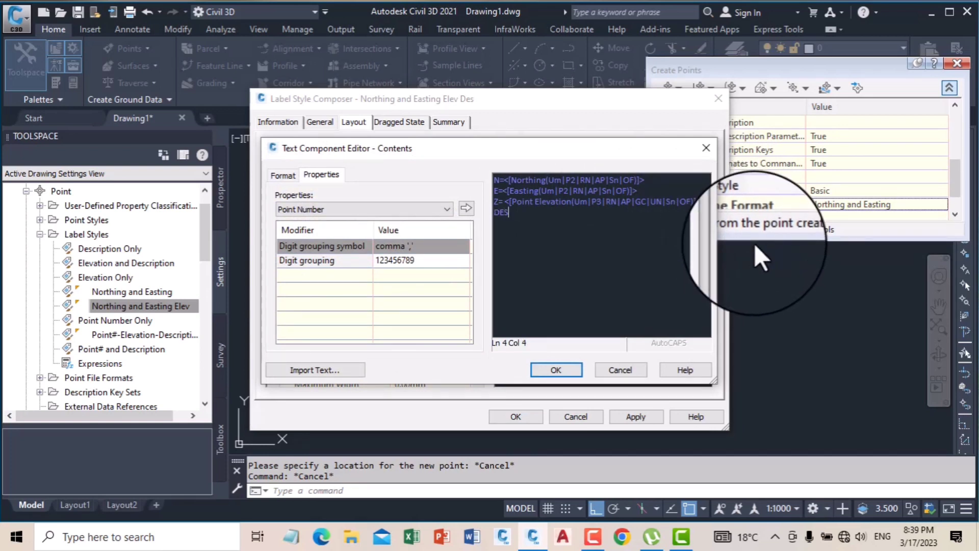
key("Return")
key("Return")
key("Return")
key("Return")
type("=")
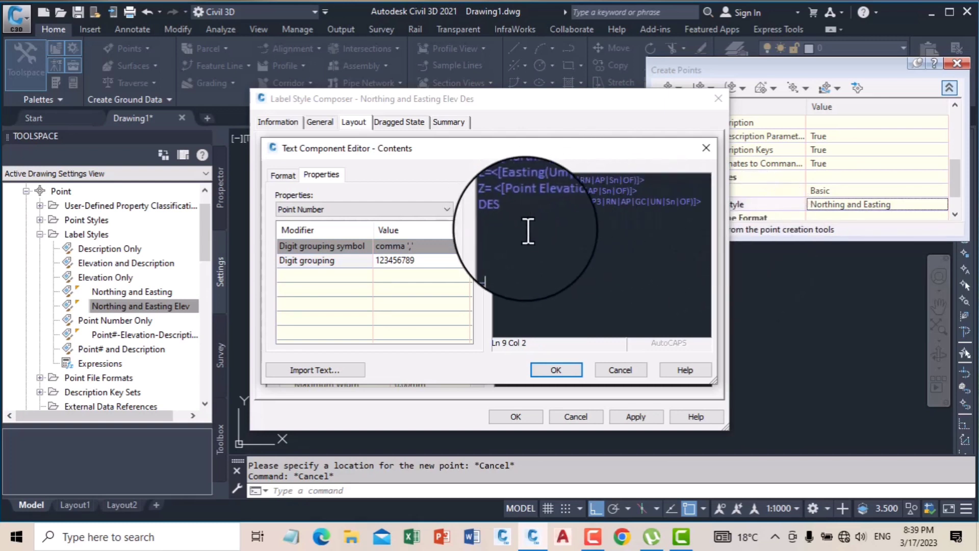
left_click(526, 218)
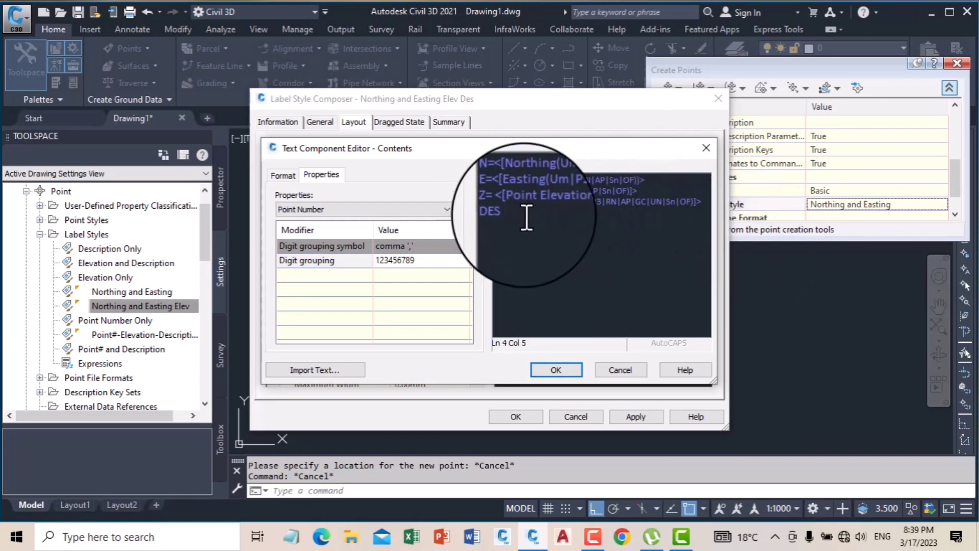
key("Return")
key("Return")
key("Return")
key("Return")
key("Return")
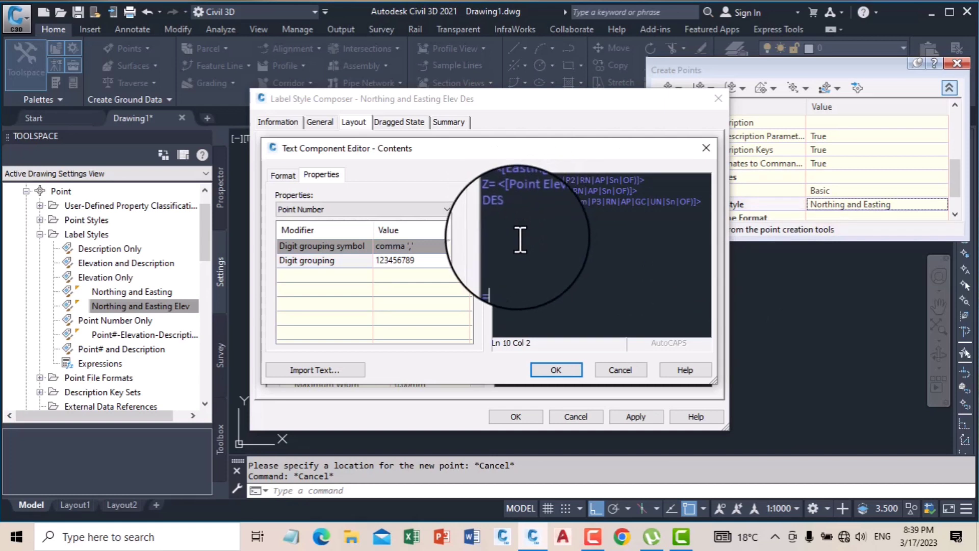
left_click(521, 220)
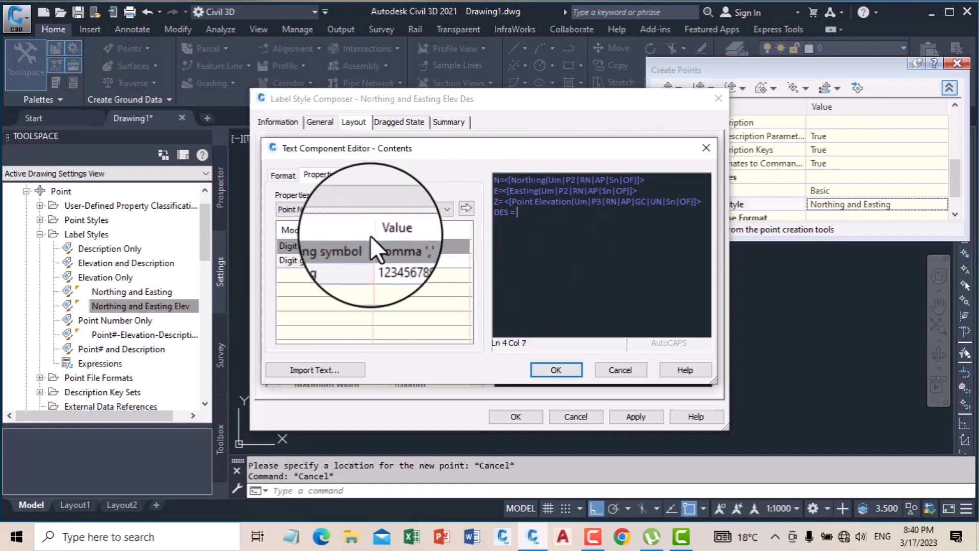
Insert the Raw Description property after "DES =" and apply the changes to the Northing and Easting Elev Des label style
left_click(329, 209)
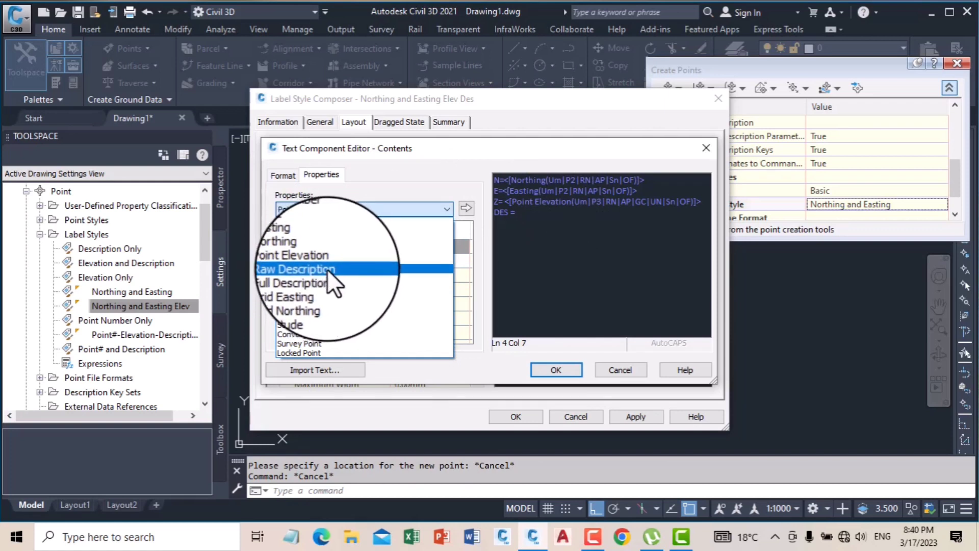
left_click(329, 269)
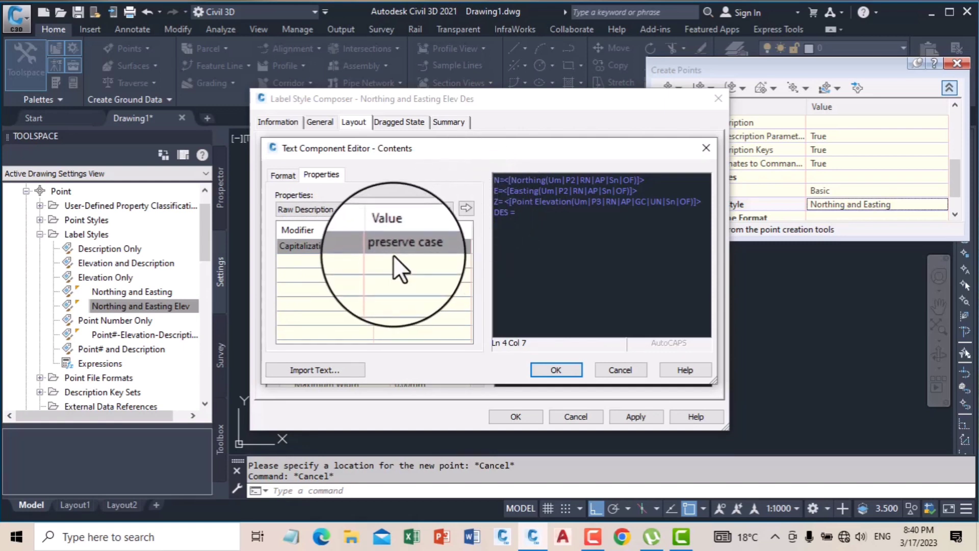
left_click(466, 208)
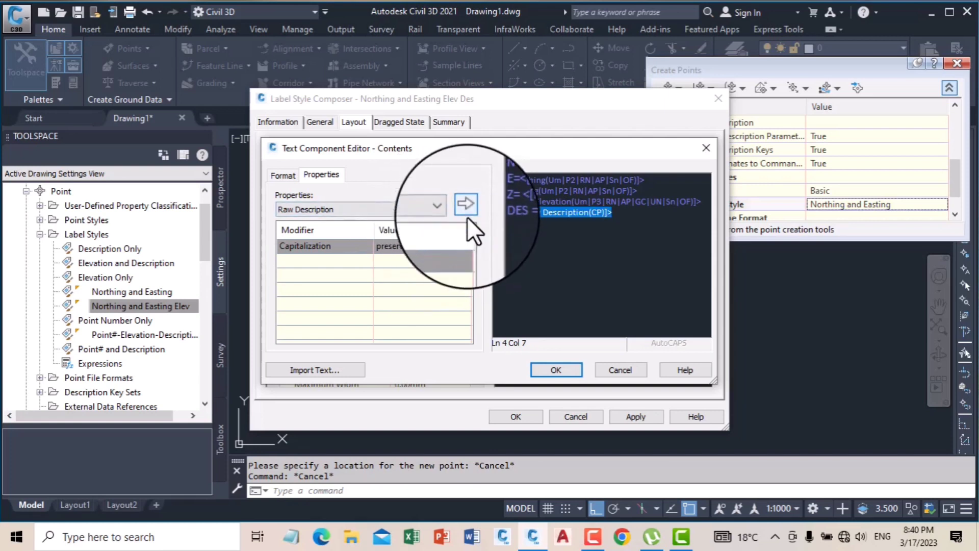
left_click(562, 370)
left_click(635, 417)
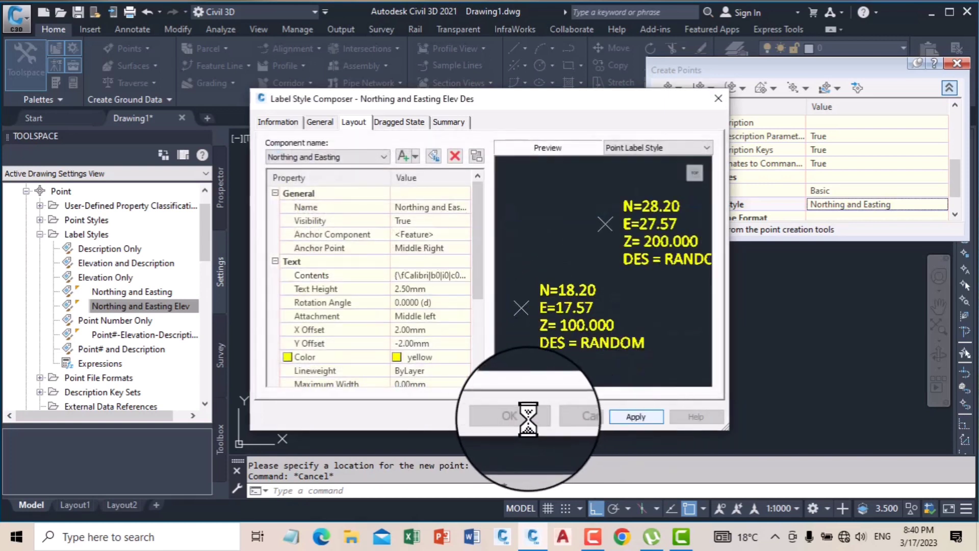
left_click(516, 416)
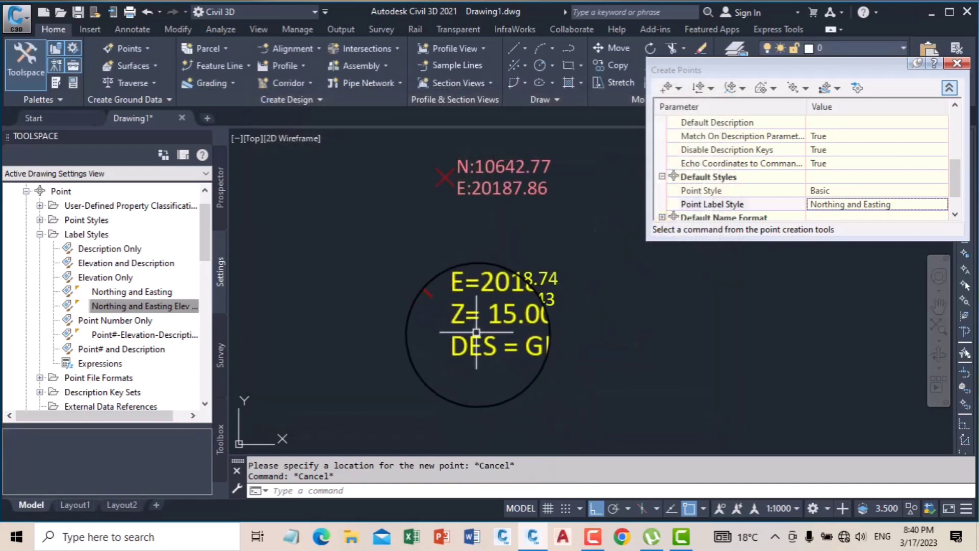
left_click(170, 305)
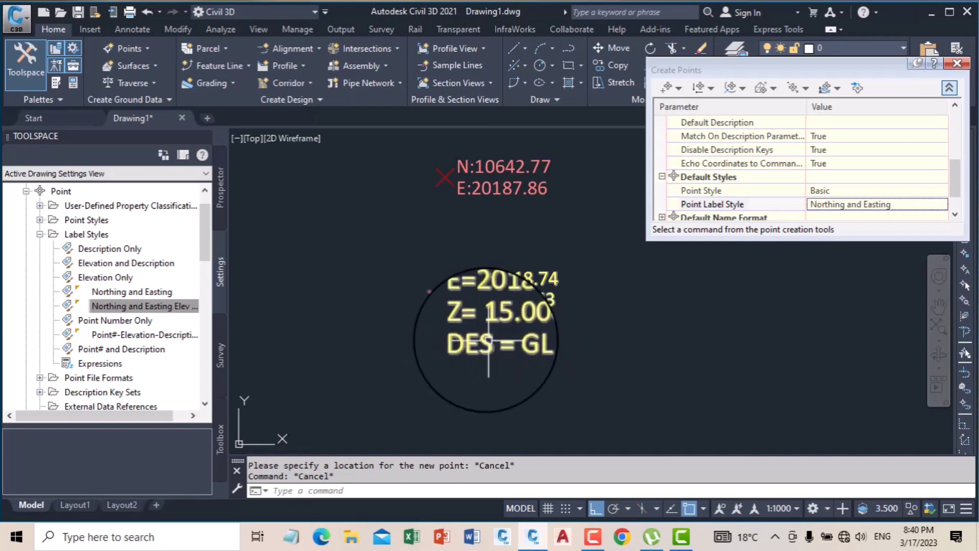
left_click(487, 187)
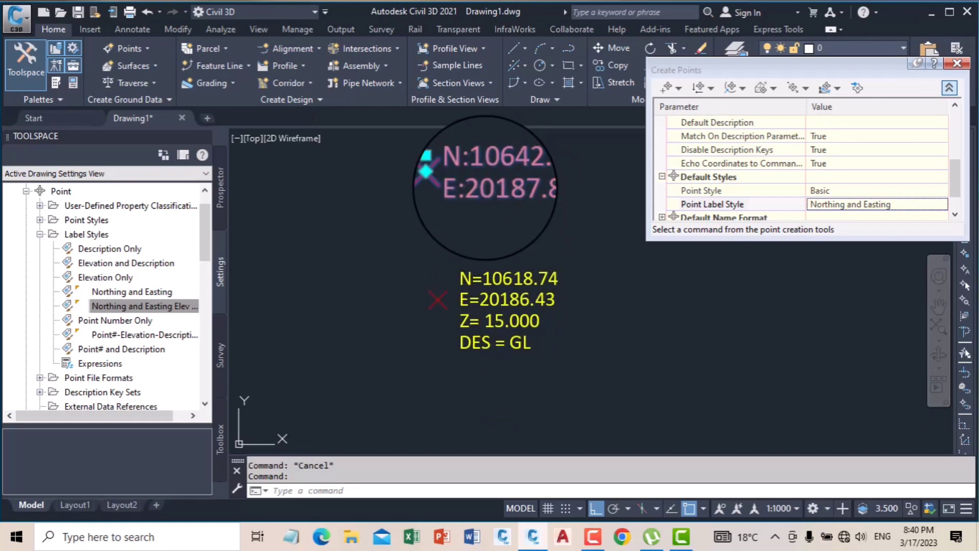
right_click(488, 186)
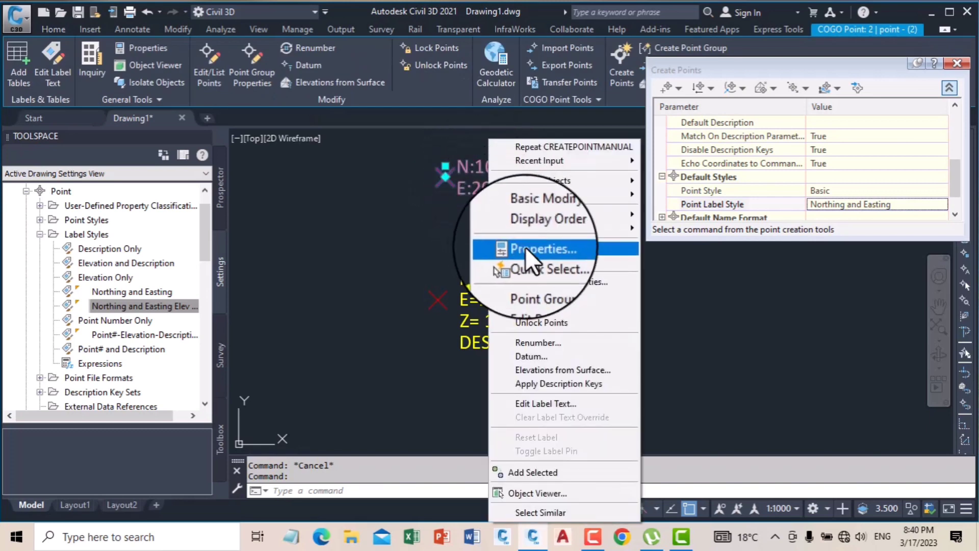
left_click(526, 247)
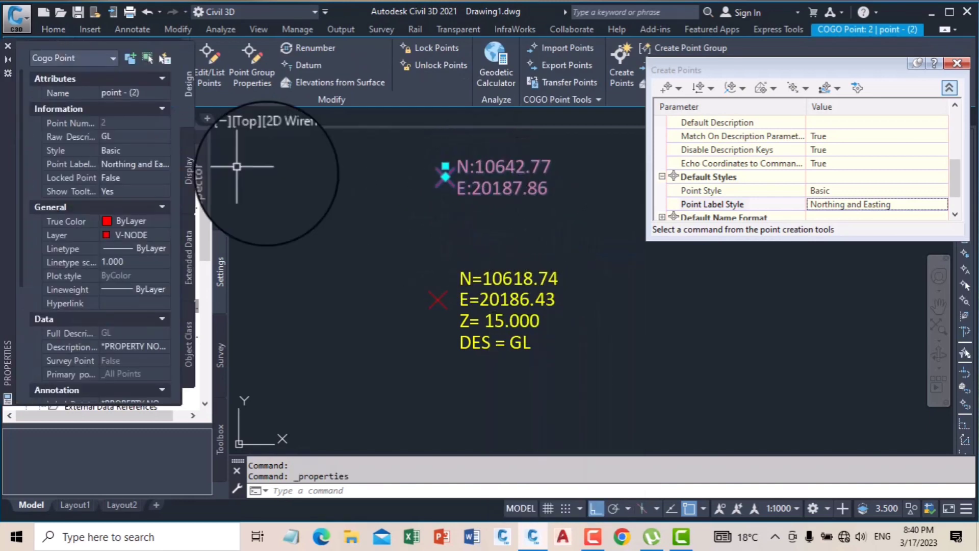
left_click(149, 164)
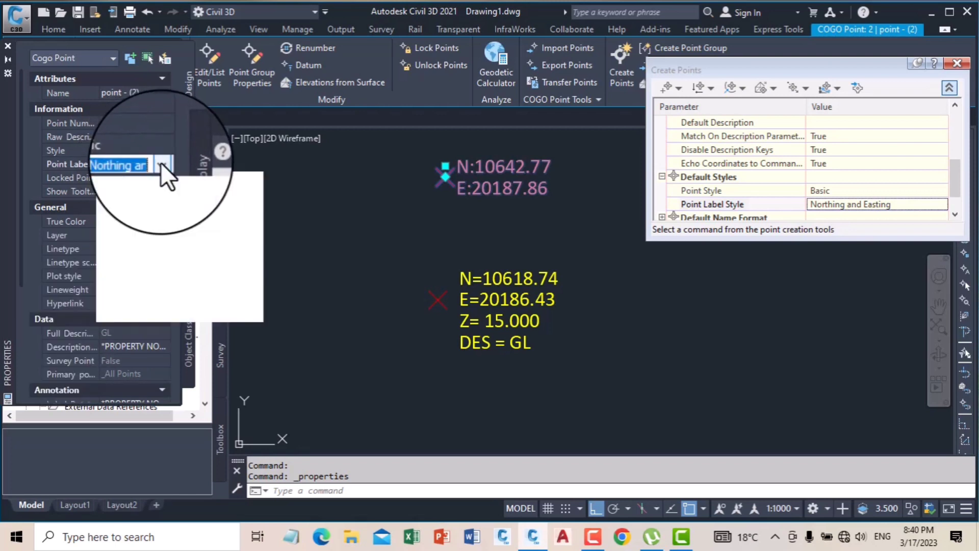
left_click(162, 165)
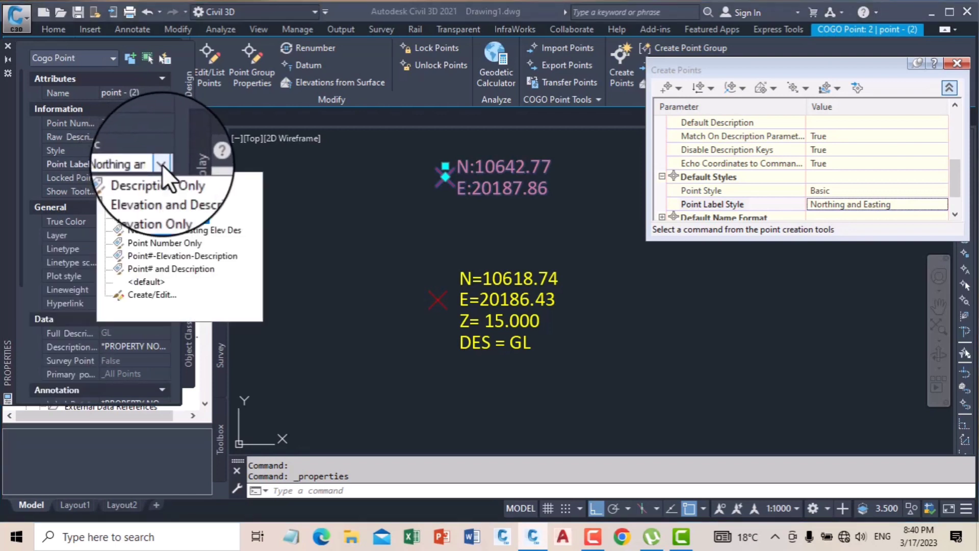
left_click(357, 223)
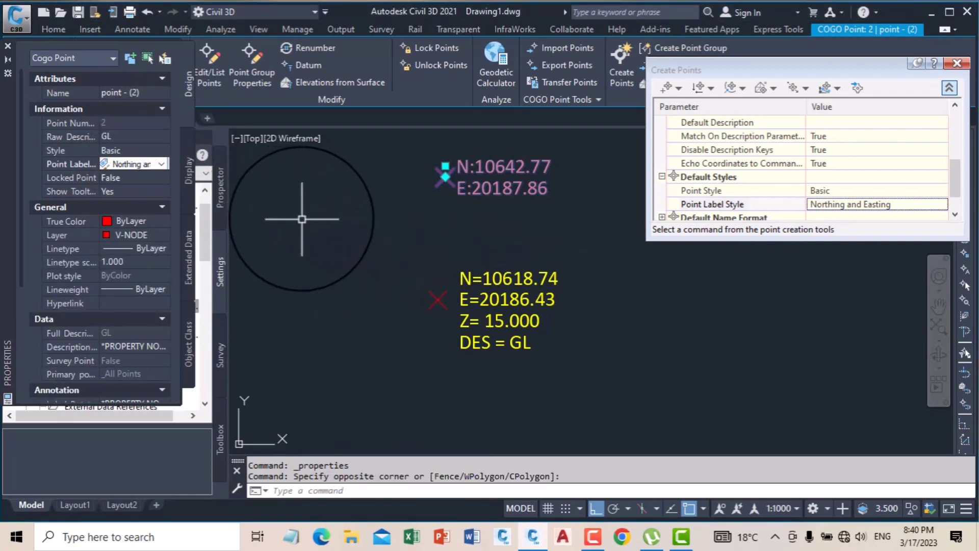
left_click(9, 46)
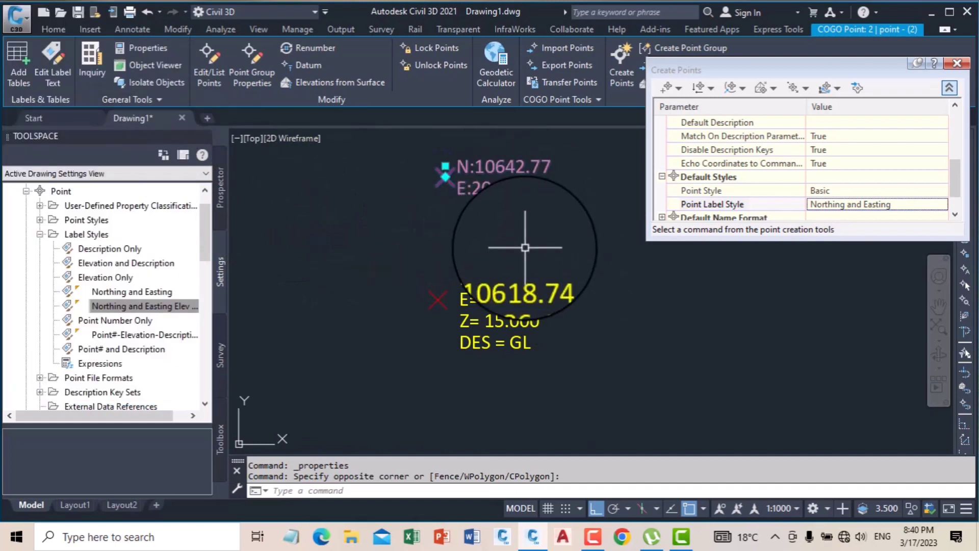
key("Escape")
key("Escape")
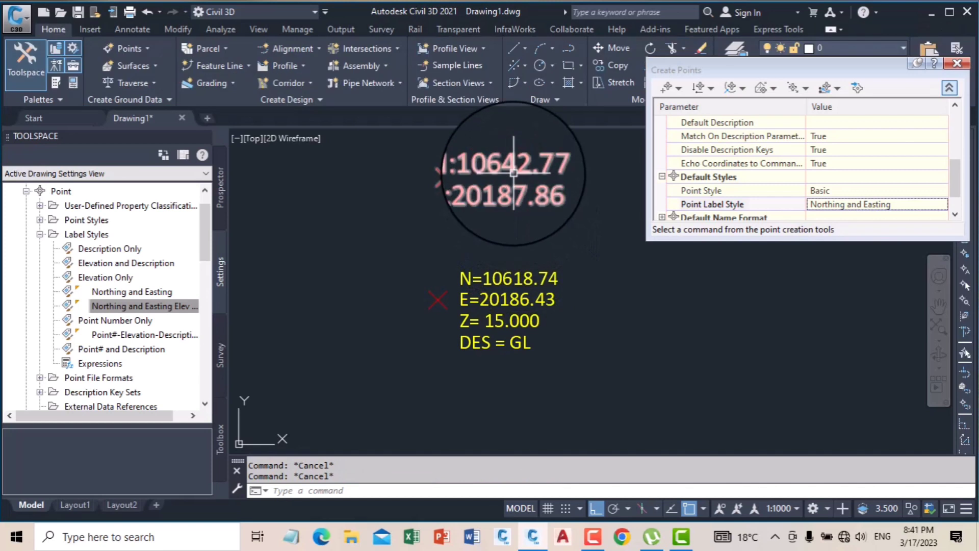
Show the upper point's properties with its label style field ready for editing, and close the point creation tools
left_click(508, 167)
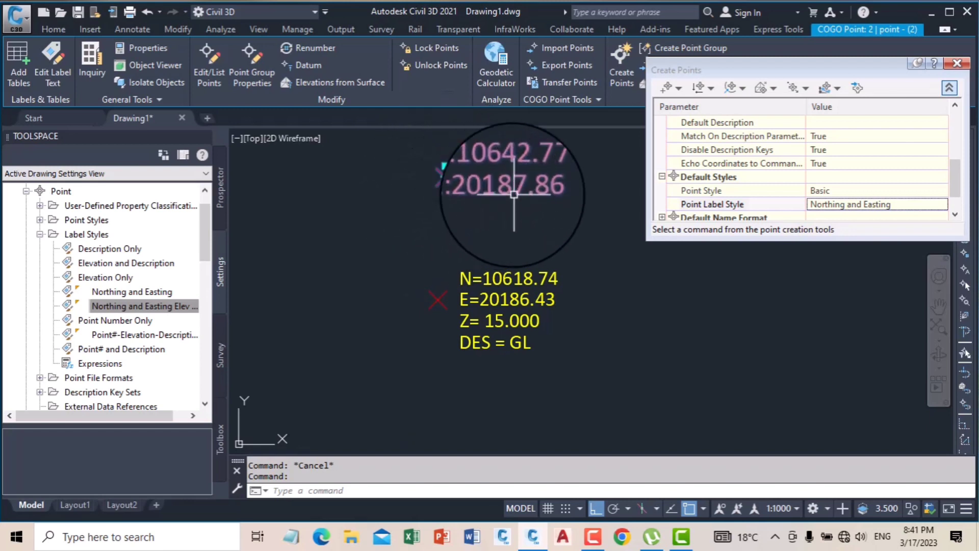
right_click(557, 179)
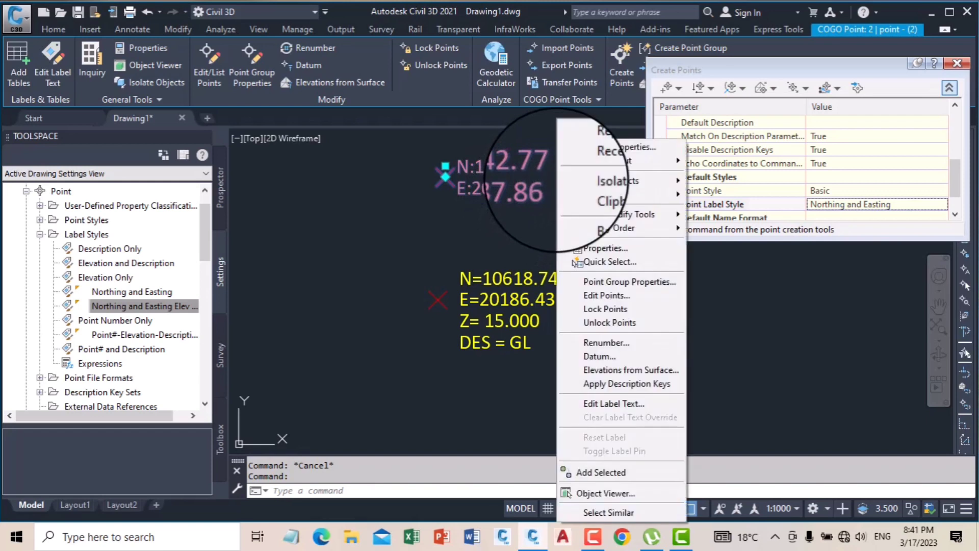
left_click(599, 249)
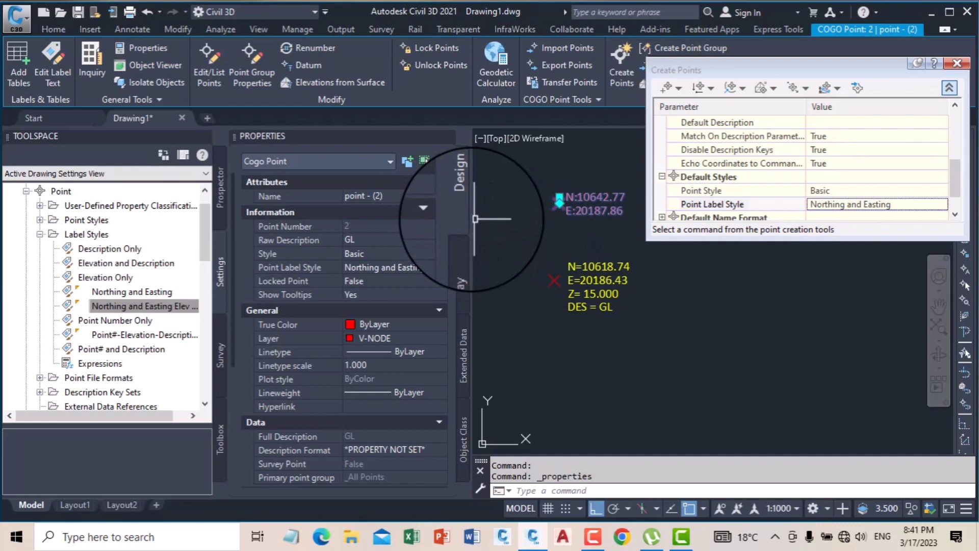
mouse_move(466, 219)
left_mouse_down()
mouse_move(443, 219)
mouse_move(447, 232)
left_mouse_up()
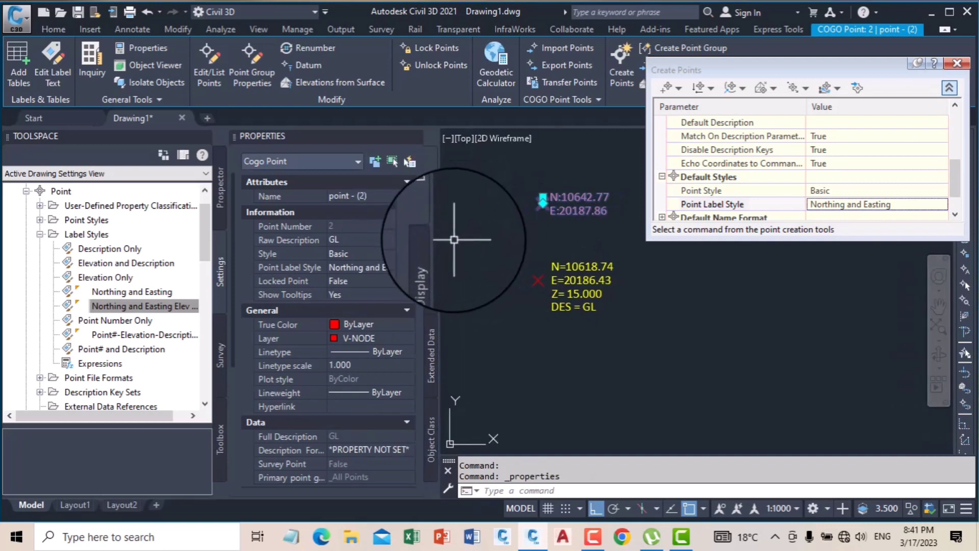
left_click(393, 270)
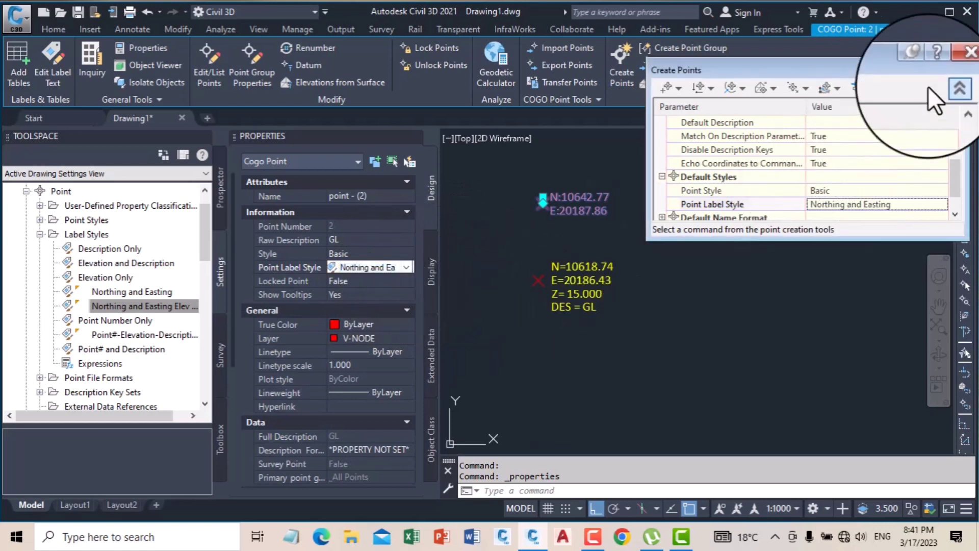
left_click(957, 63)
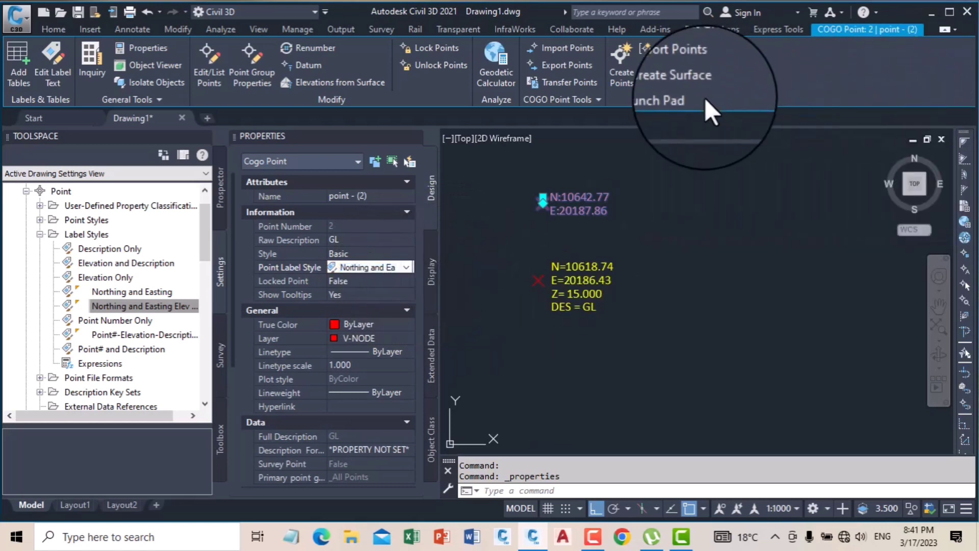
Run Layer Match on the drawn points and move the upper point to the current layer 0
left_click(46, 31)
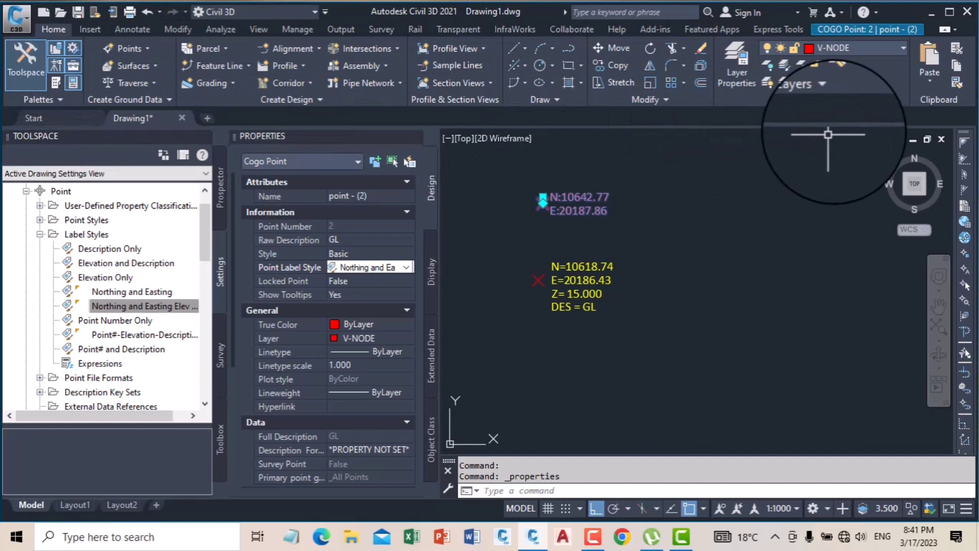
left_click(584, 283)
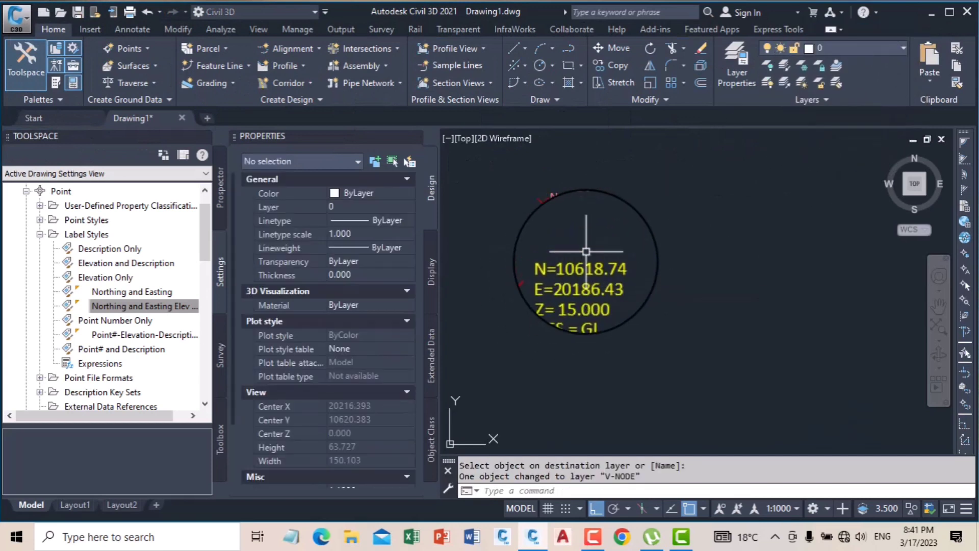
left_click(835, 82)
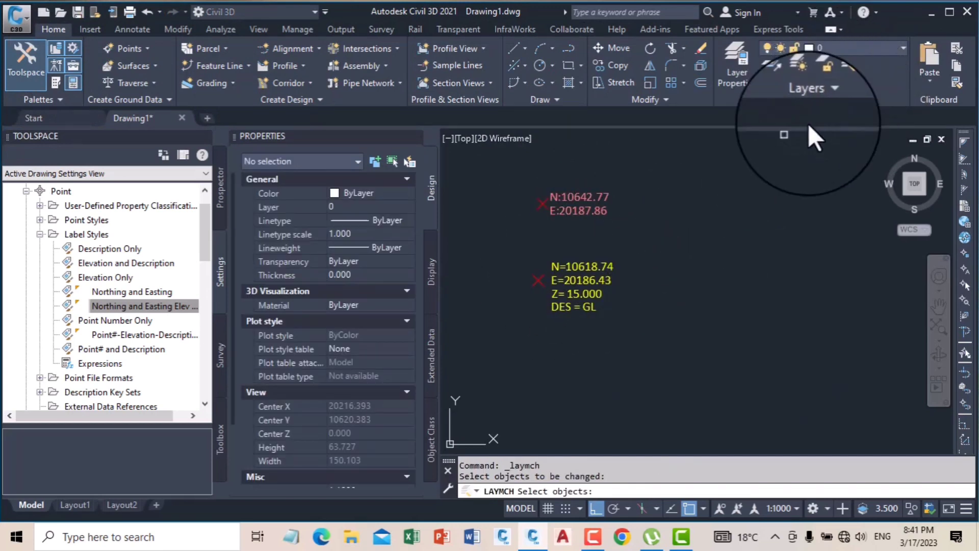
left_click(592, 282)
left_click(580, 204)
key("Return")
right_click(674, 219)
left_click(688, 234)
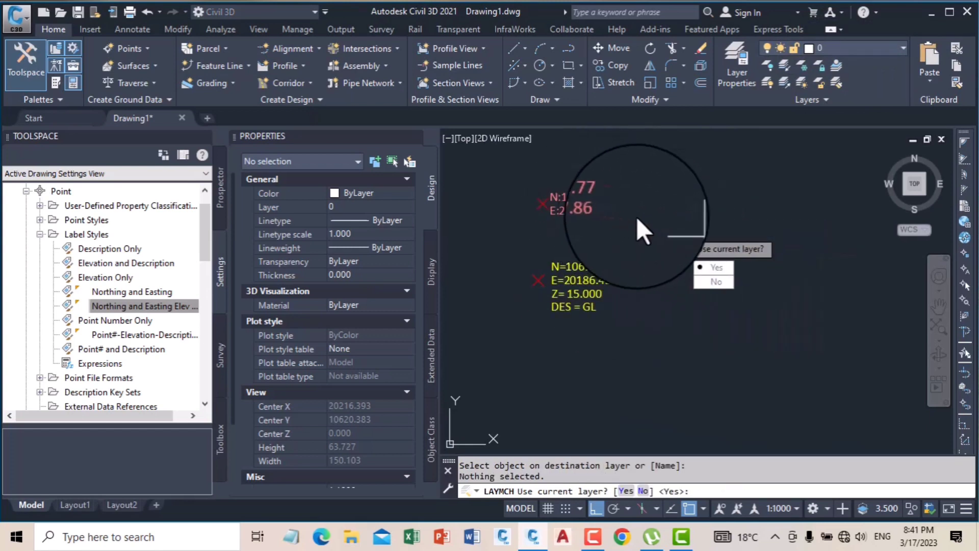
left_click(677, 253)
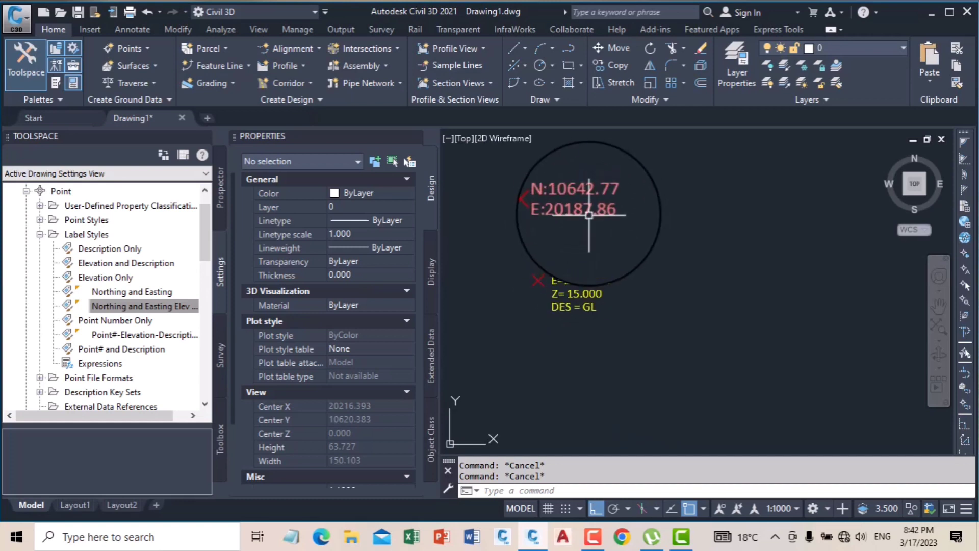
Set the upper point's label style to Northing and Easting Elev Des
left_click(588, 205)
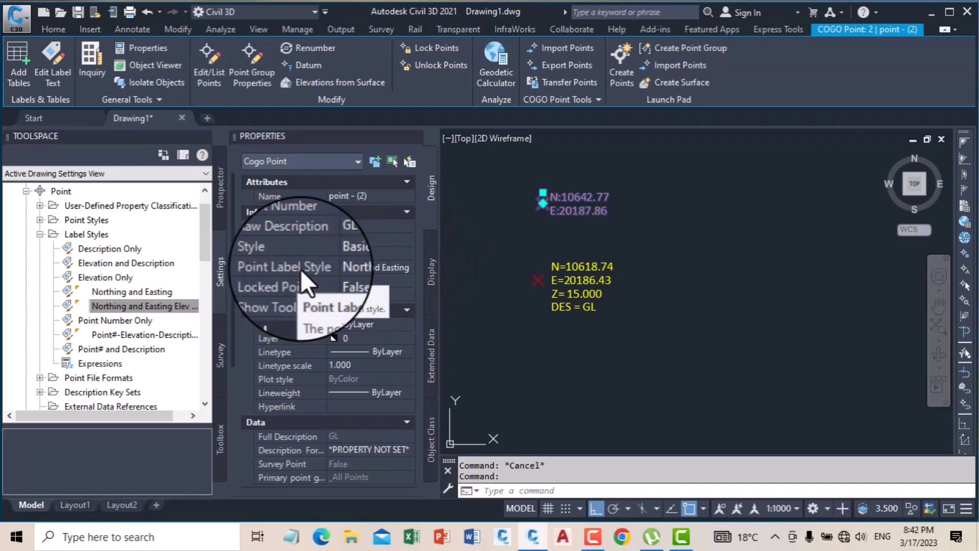
left_click(411, 268)
left_click(406, 268)
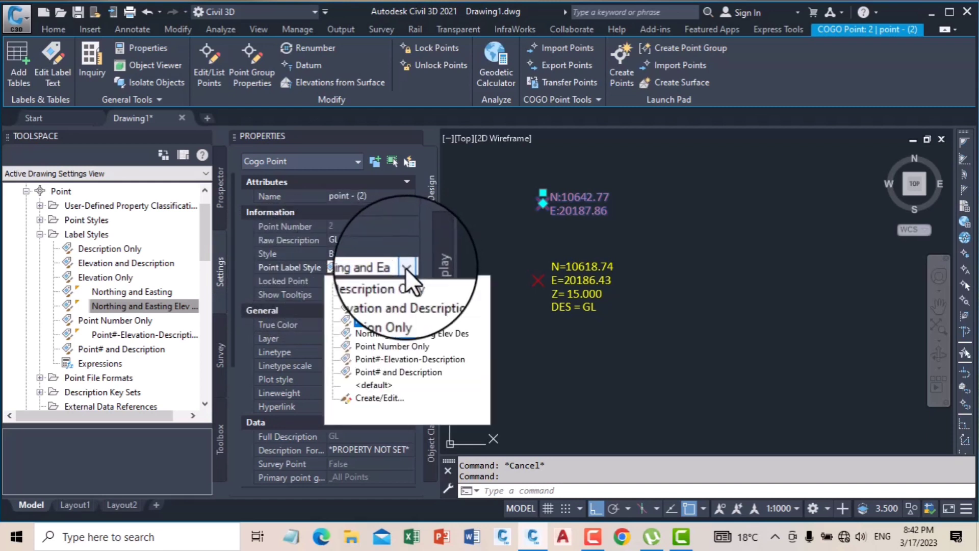
left_click(452, 332)
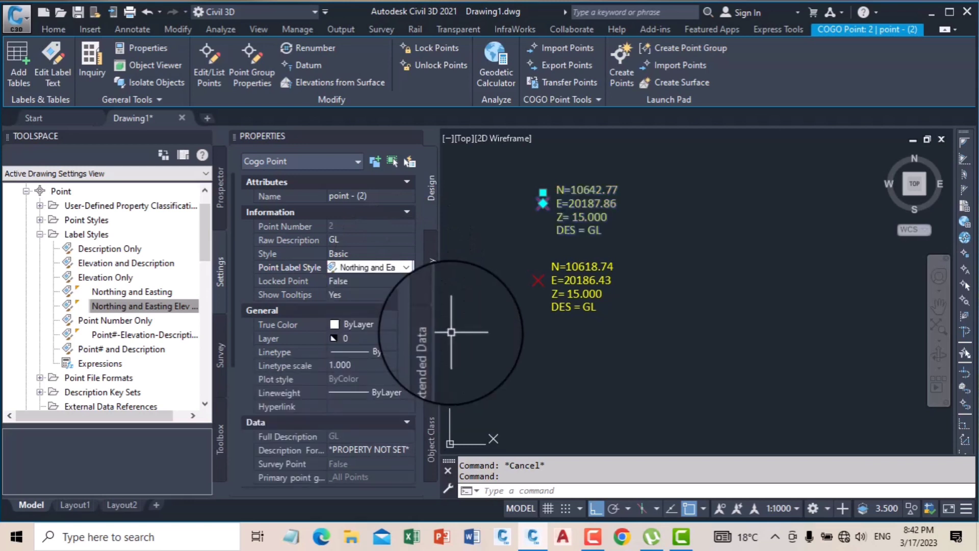
Try the Elevation Only and Point# and Description label styles on the upper point and clear the selection
left_click(406, 267)
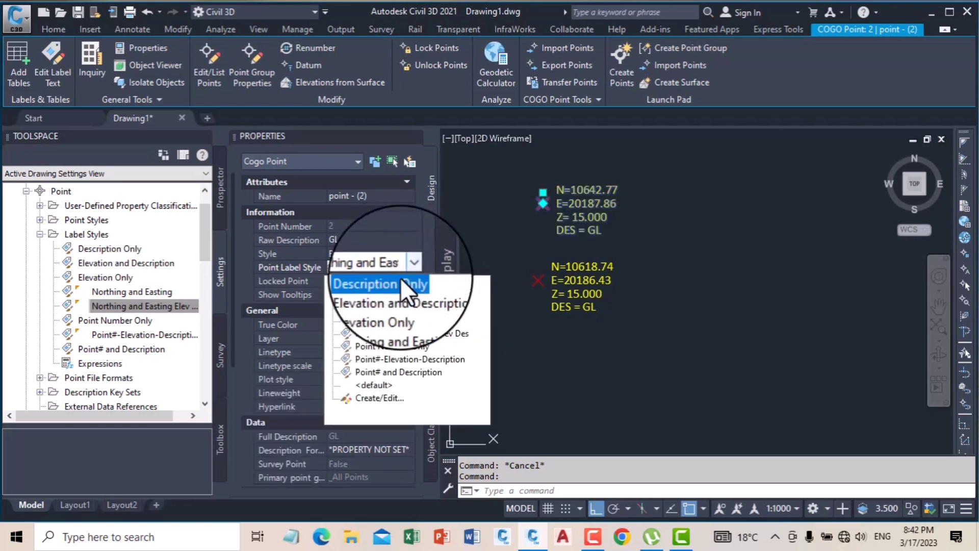
left_click(383, 308)
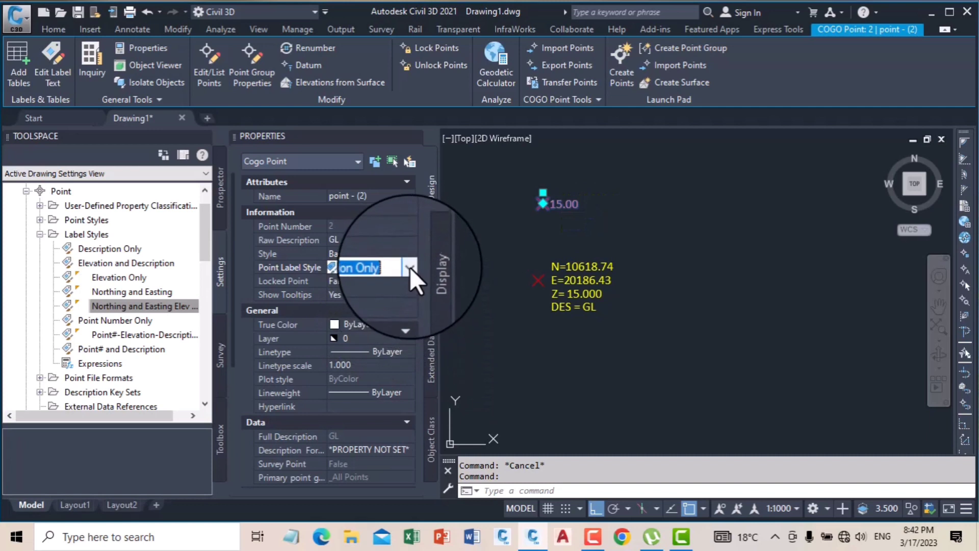
left_click(409, 267)
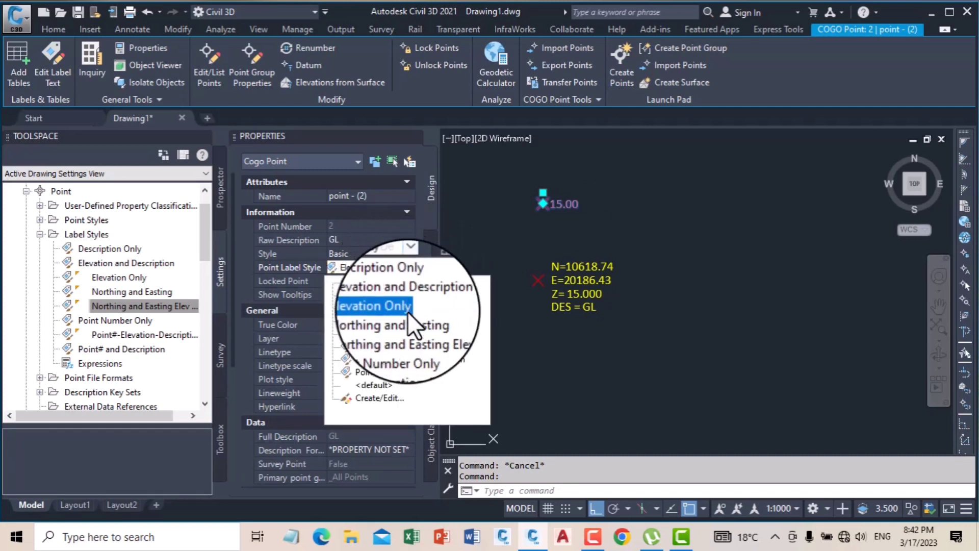
left_click(414, 370)
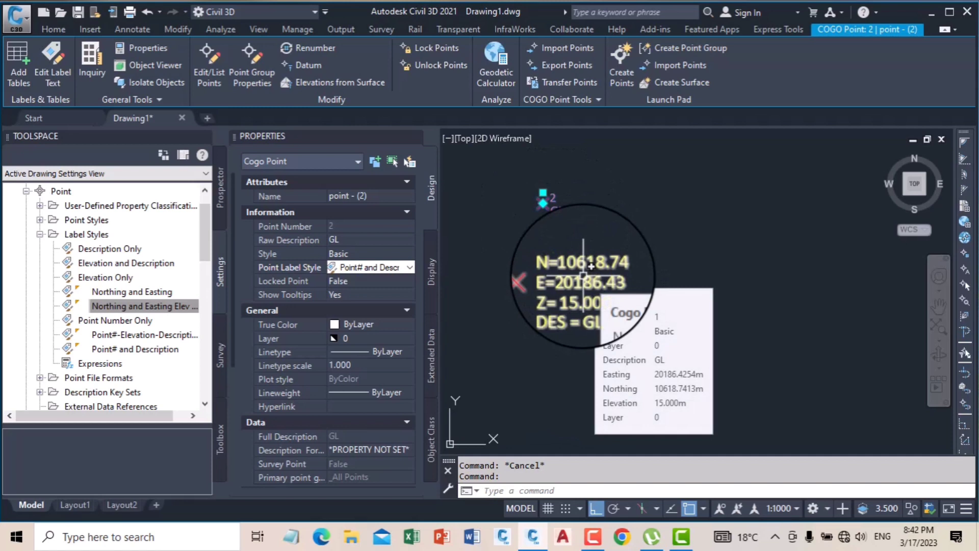
key("Escape")
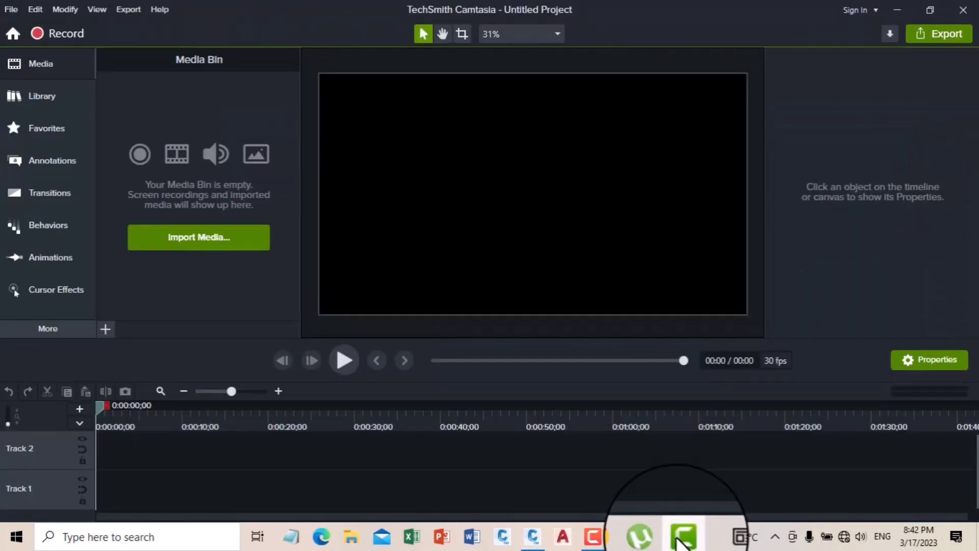
left_click(679, 538)
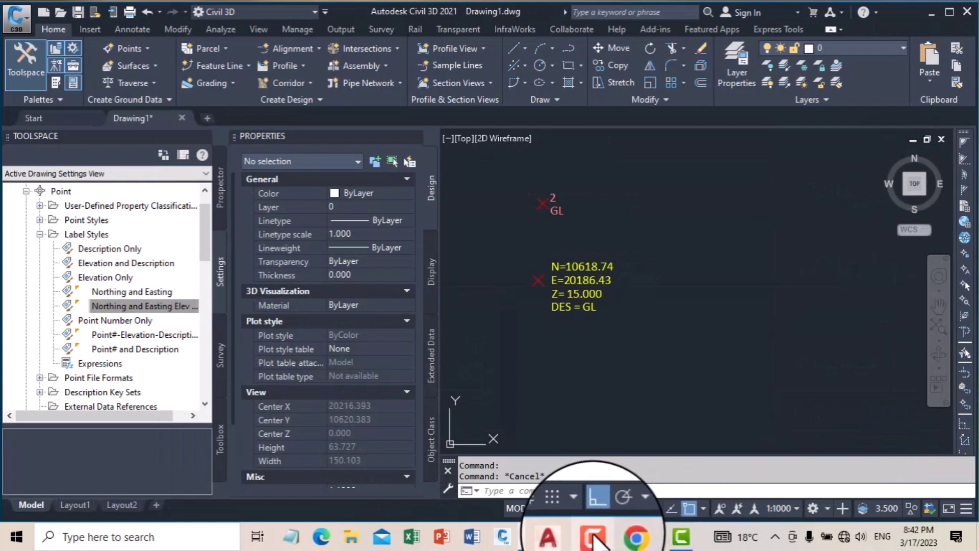
mouse_move(594, 534)
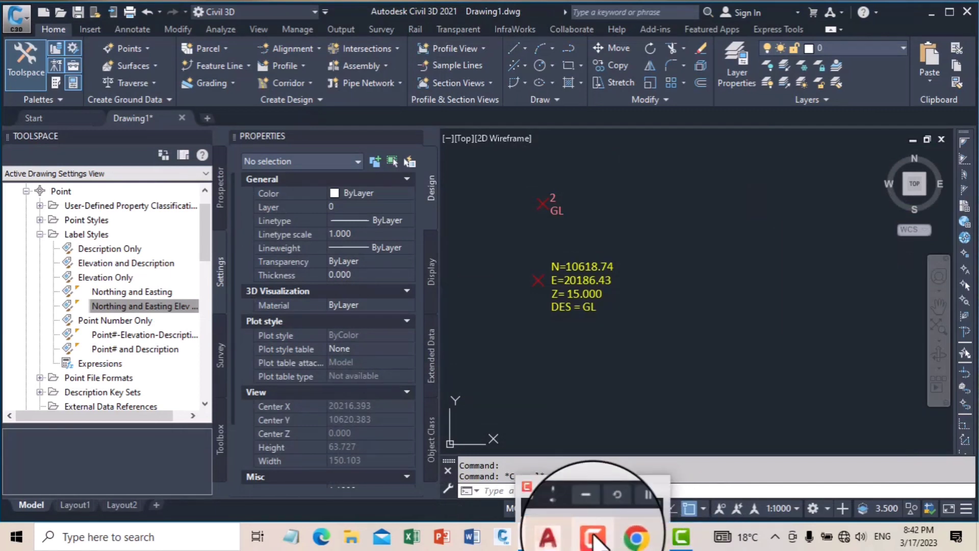
Select all points similar to the upper one and try the Elevation Only and Elevation and Description label styles on them
left_click(560, 207)
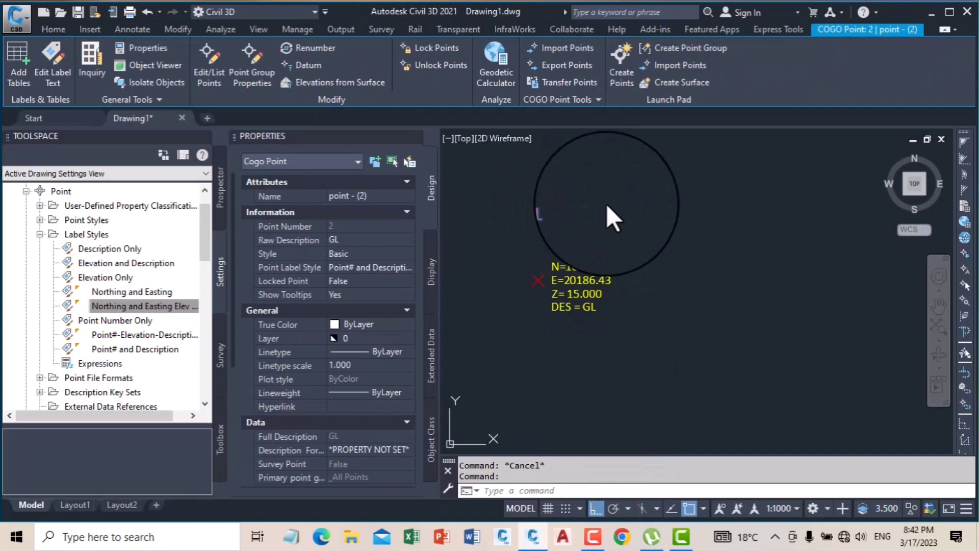
right_click(560, 153)
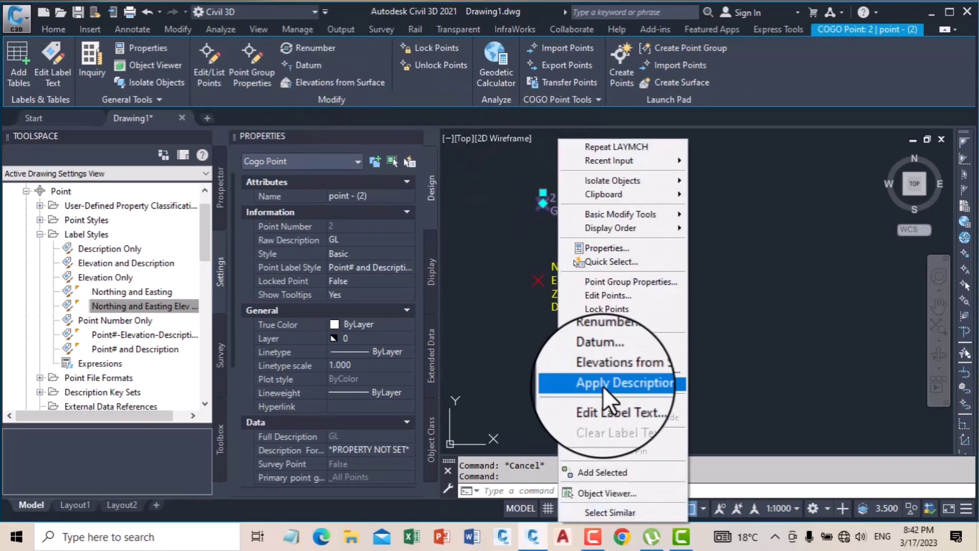
left_click(626, 513)
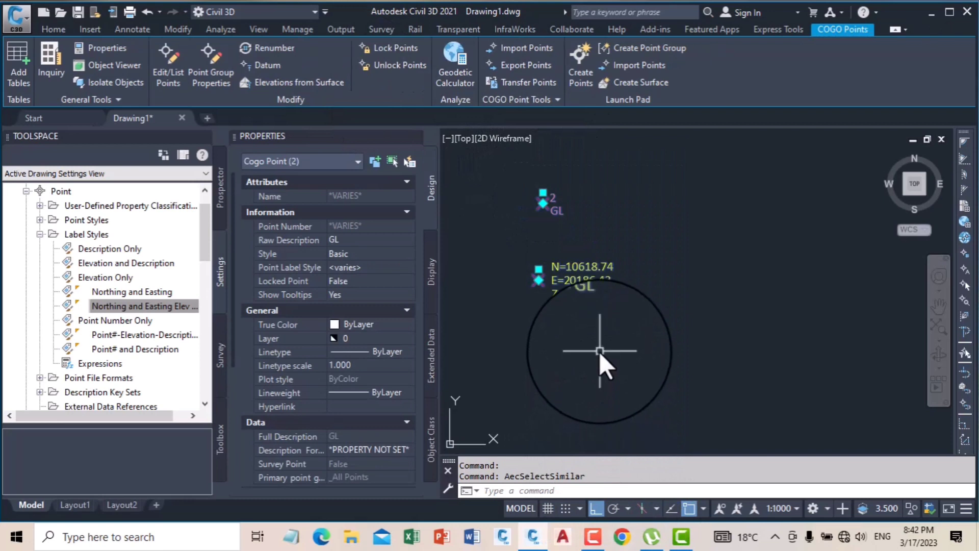
left_click(398, 267)
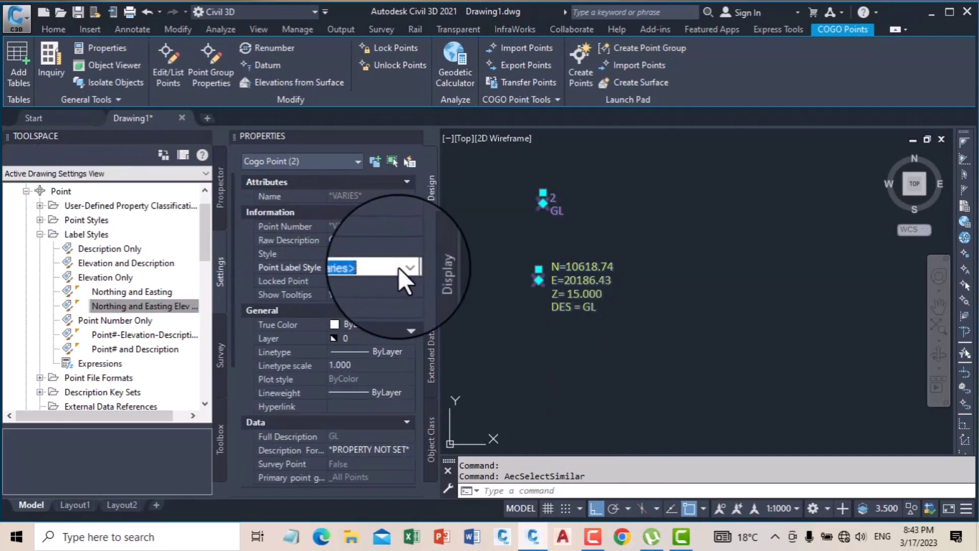
left_click(407, 267)
left_click(398, 306)
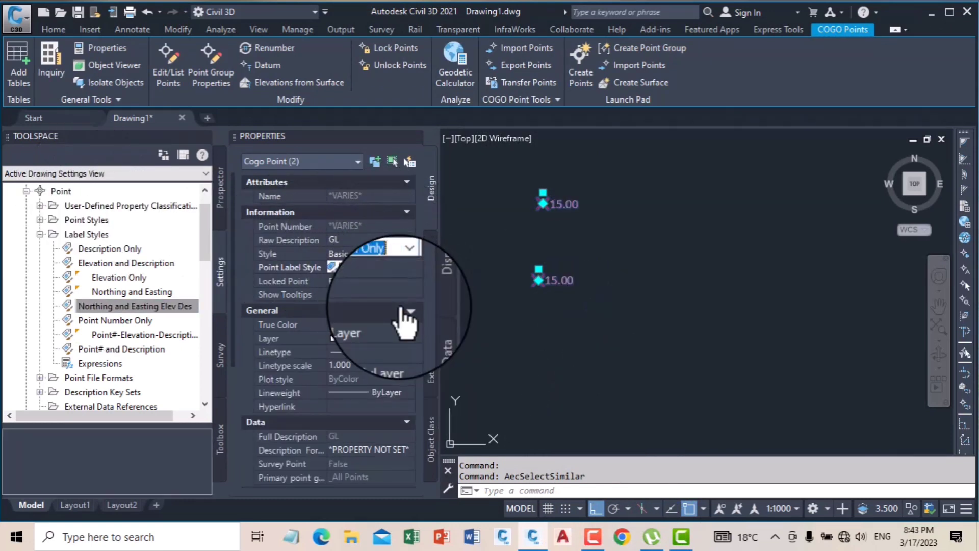
left_click(402, 268)
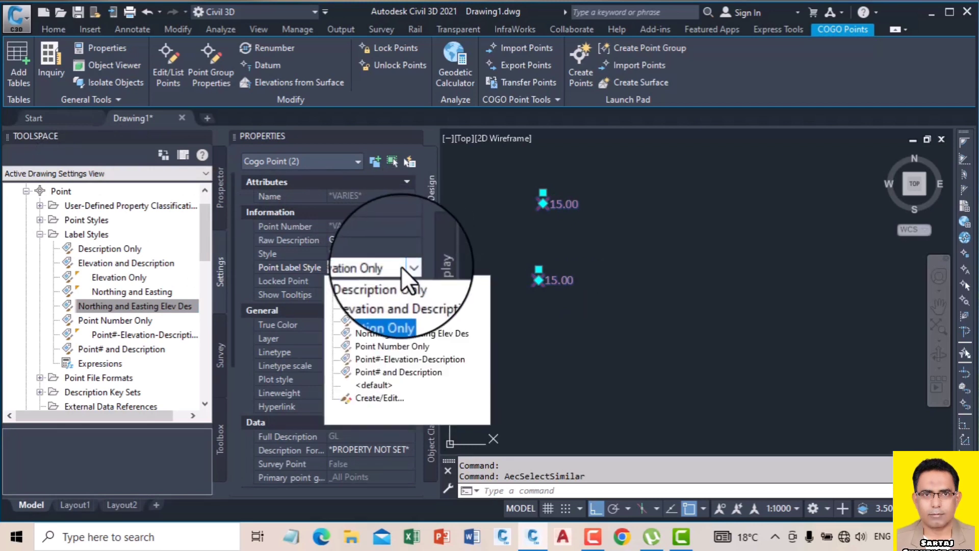
left_click(408, 295)
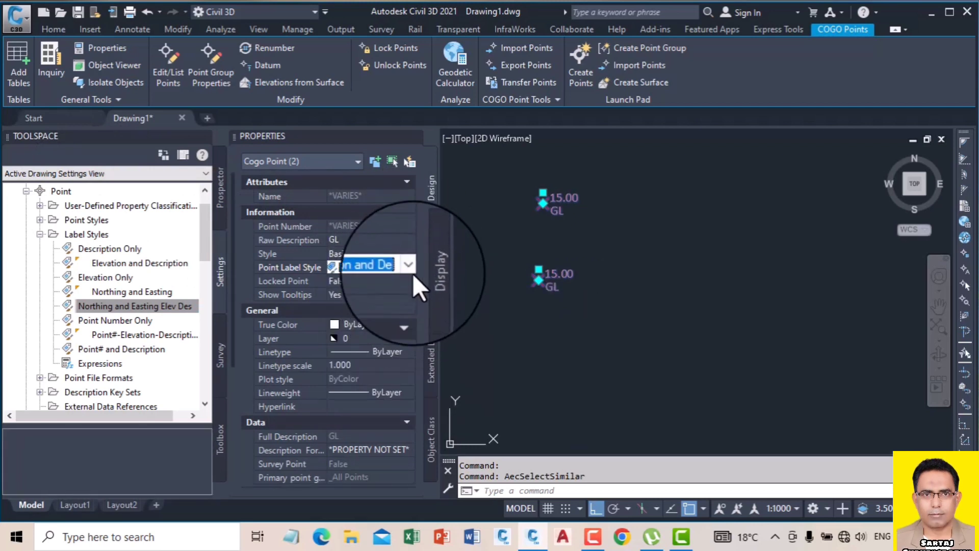
Set both points' label style to Northing and Easting Elev Des, clear the selection and close the properties
left_click(409, 268)
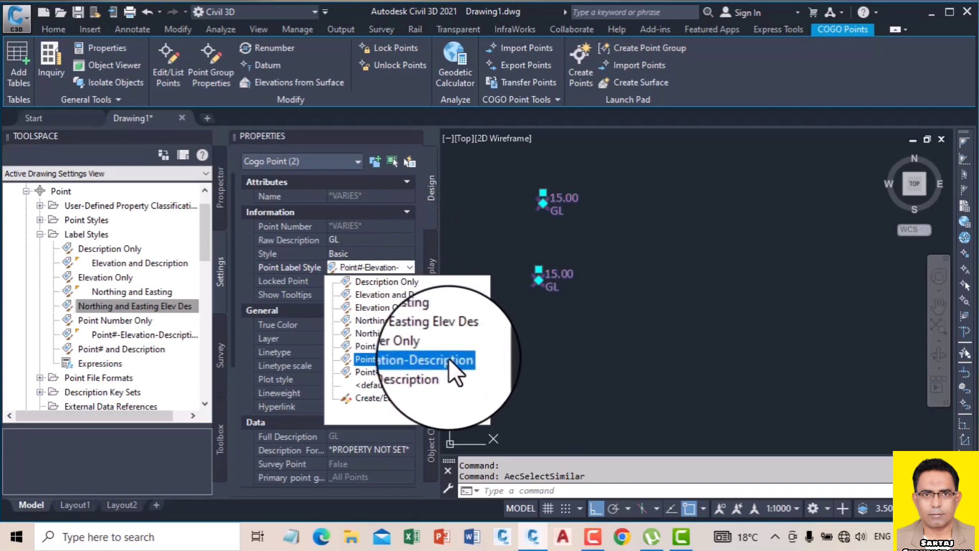
left_click(448, 333)
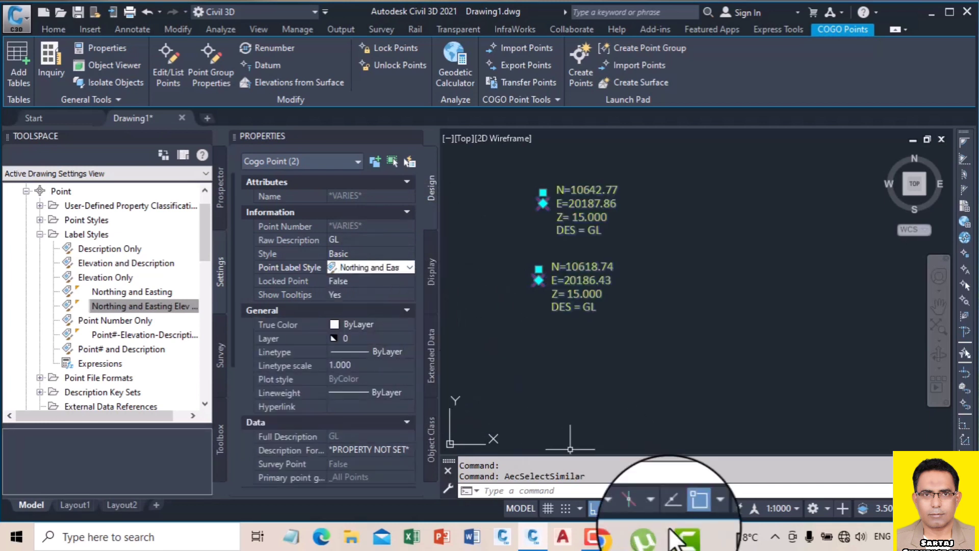
left_click(593, 540)
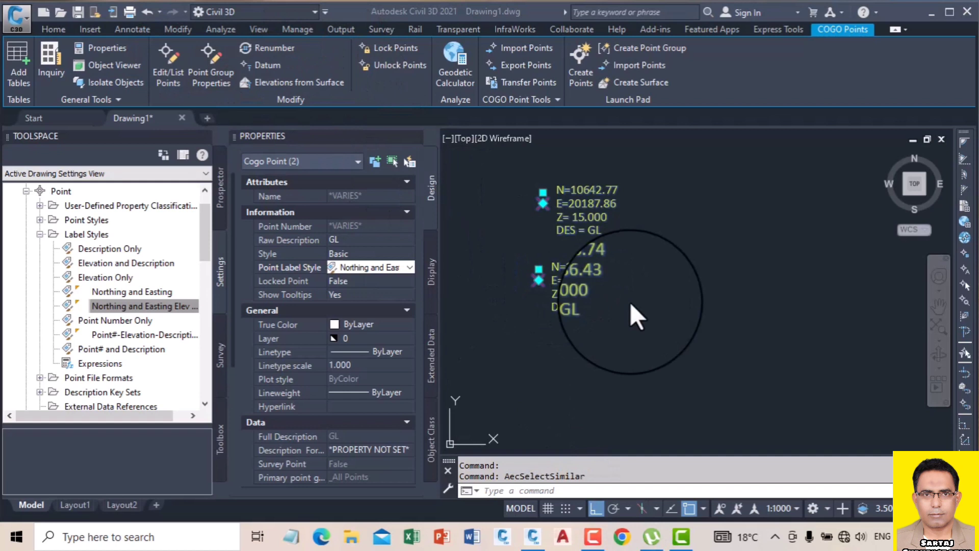
left_click(663, 270)
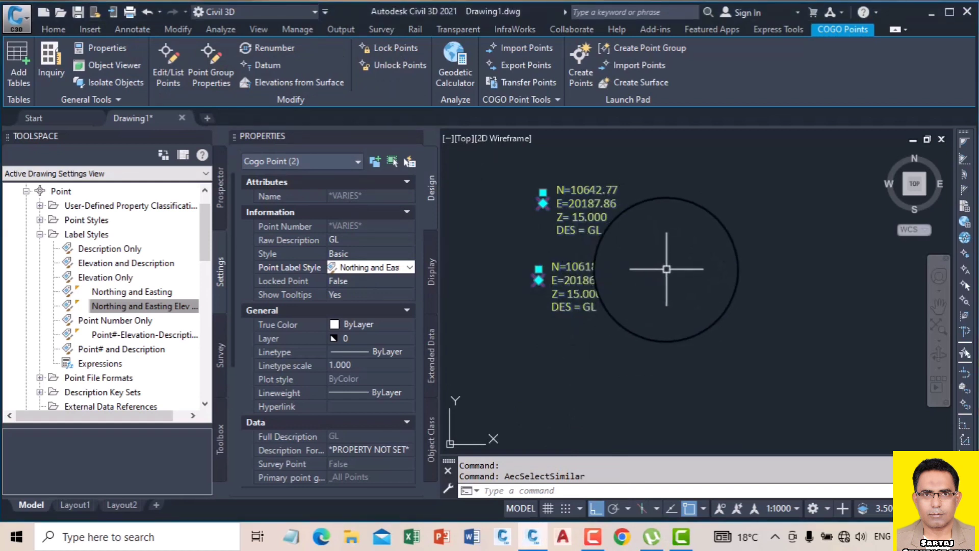
key("Escape")
left_click(415, 136)
Select both labelled COGO points and open them for editing in the point editor table
scroll(483, 250, "down", 5)
scroll(483, 251, "up", 4)
scroll(480, 257, "down", 4)
scroll(382, 308, "up", 3)
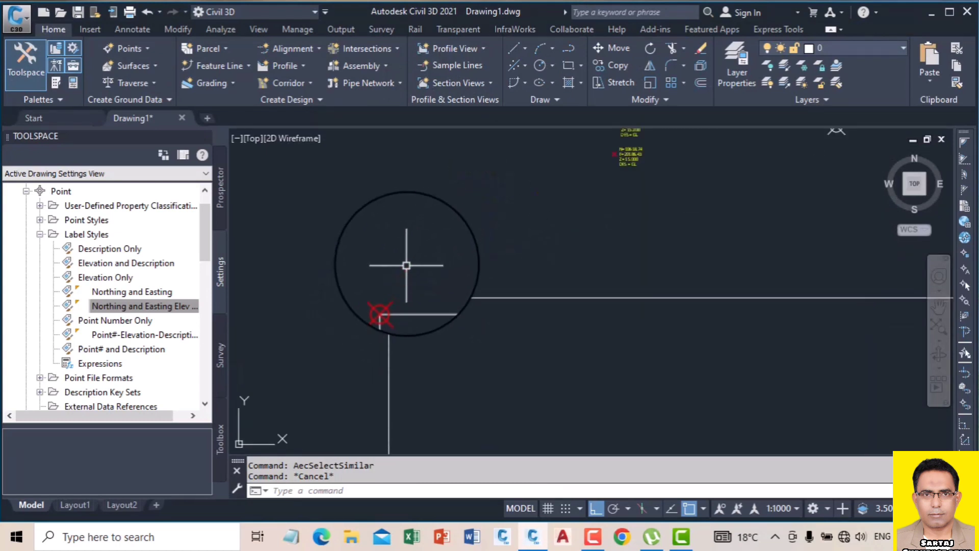
scroll(406, 265, "down", 2)
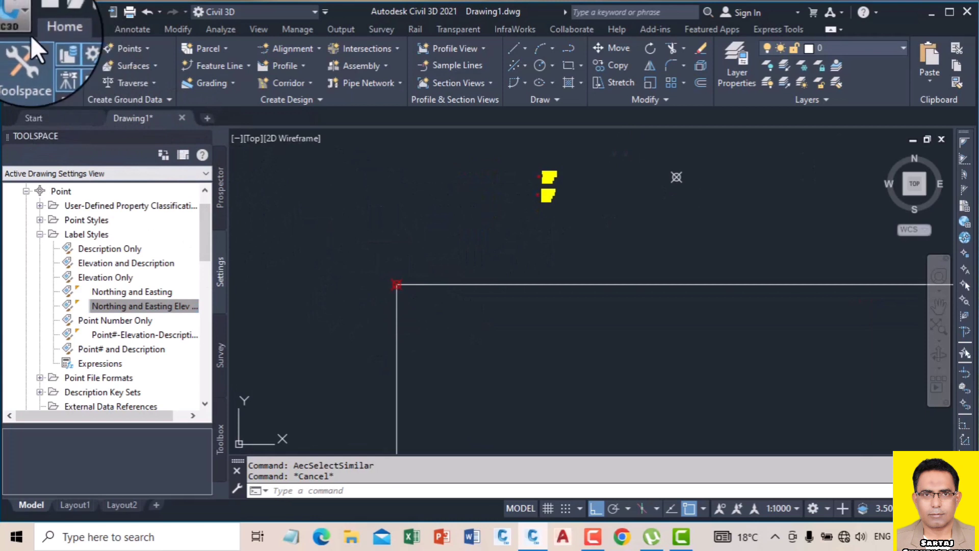
left_click(554, 177)
right_click(587, 203)
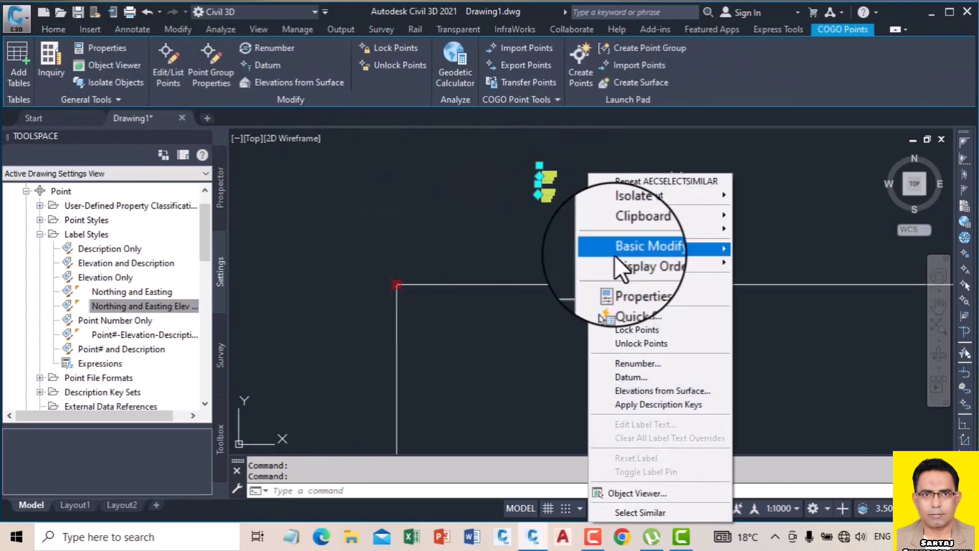
left_click(655, 314)
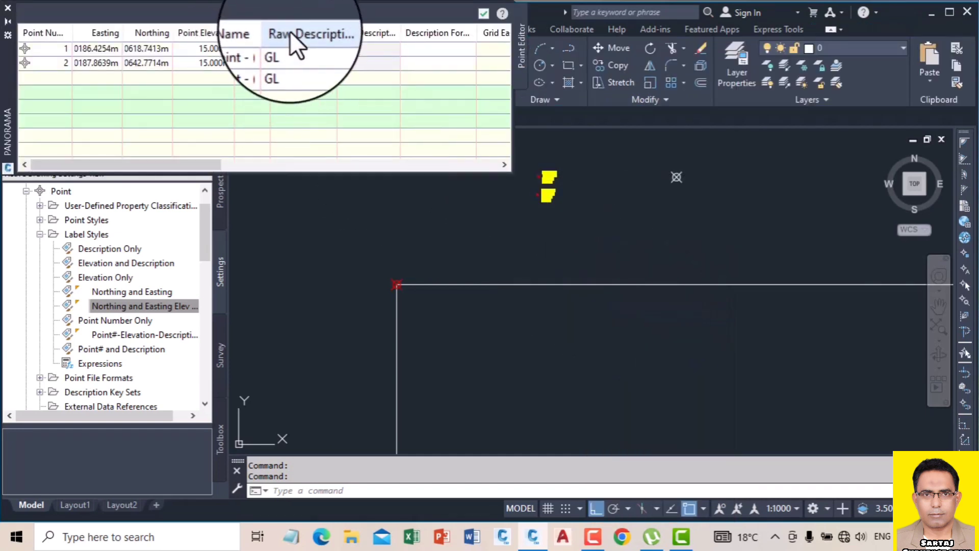
Change the raw description of both points to "Asp" with a column-wide edit and accept the table
right_click(290, 32)
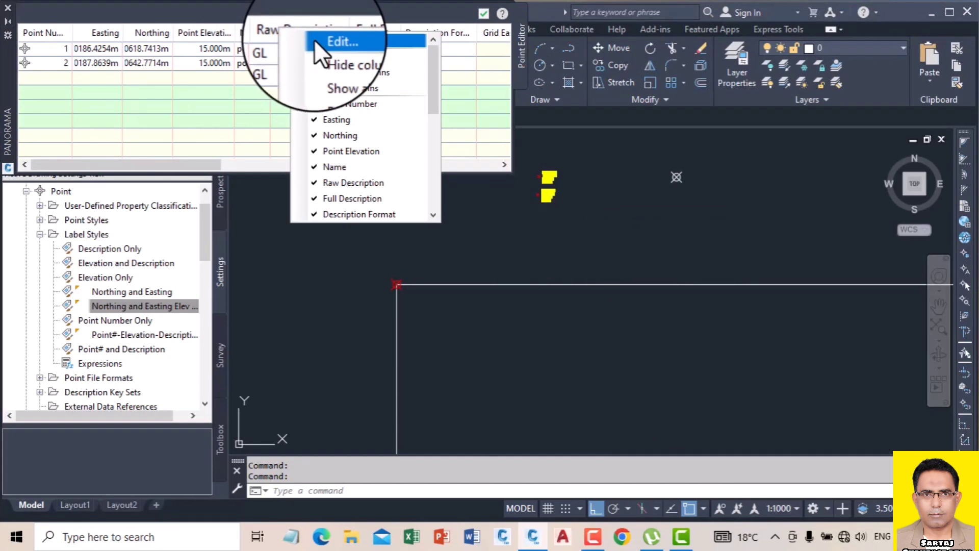
left_click(313, 41)
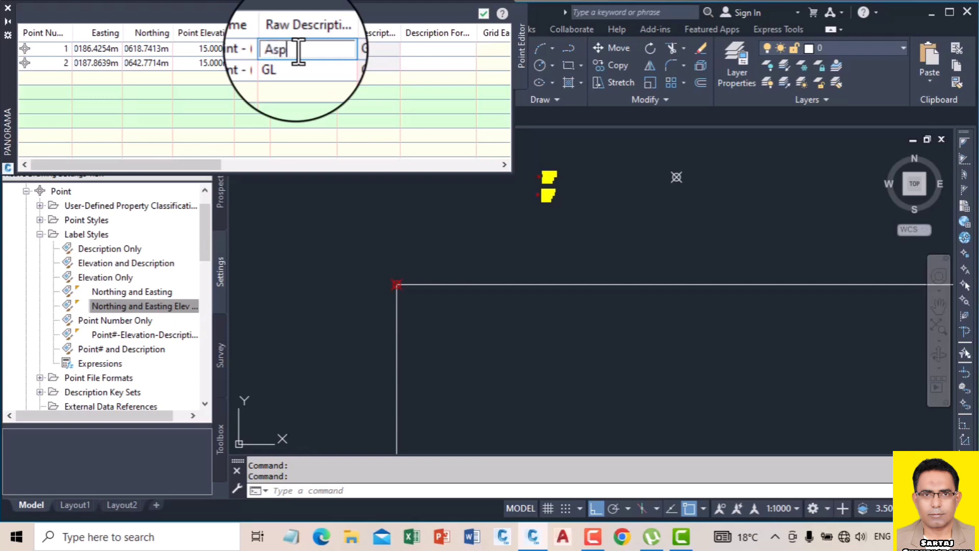
left_click(308, 31)
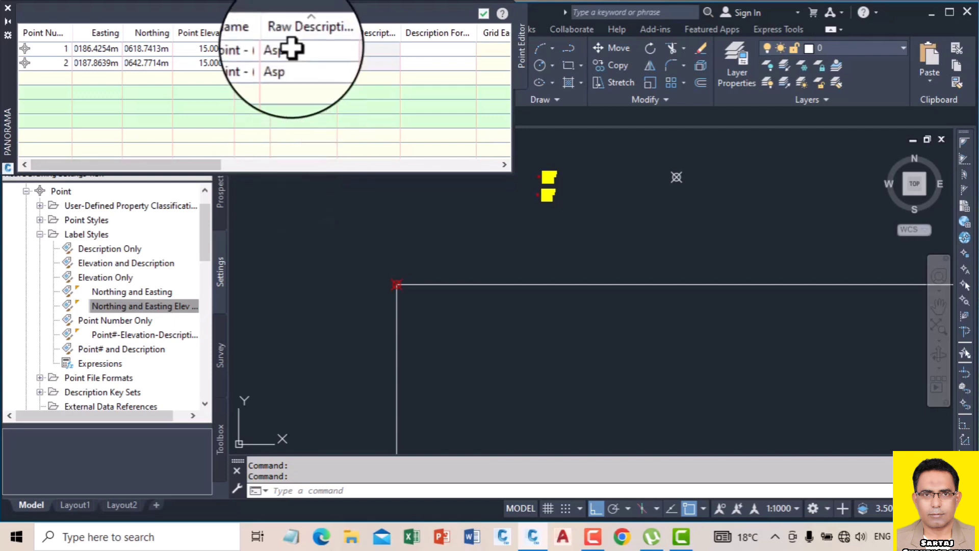
right_click(290, 33)
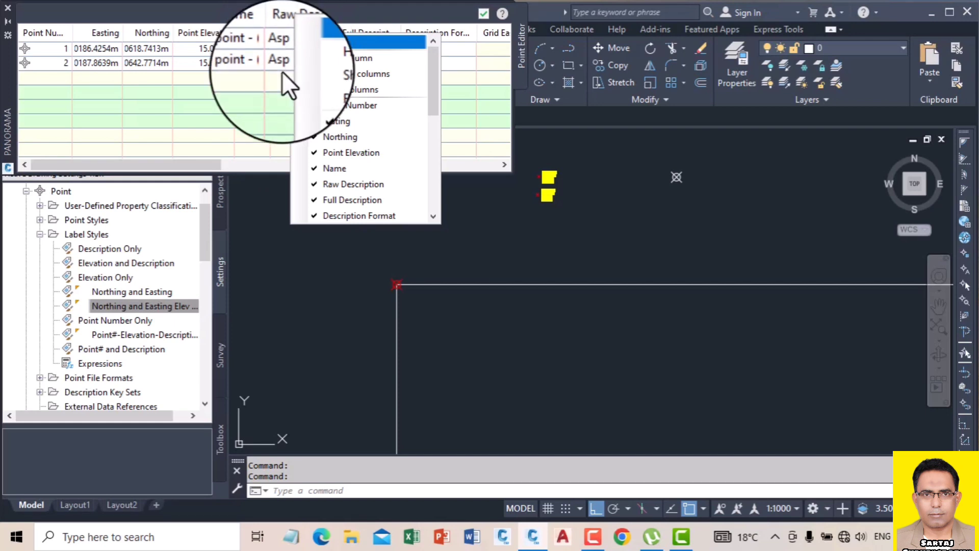
left_click(253, 215)
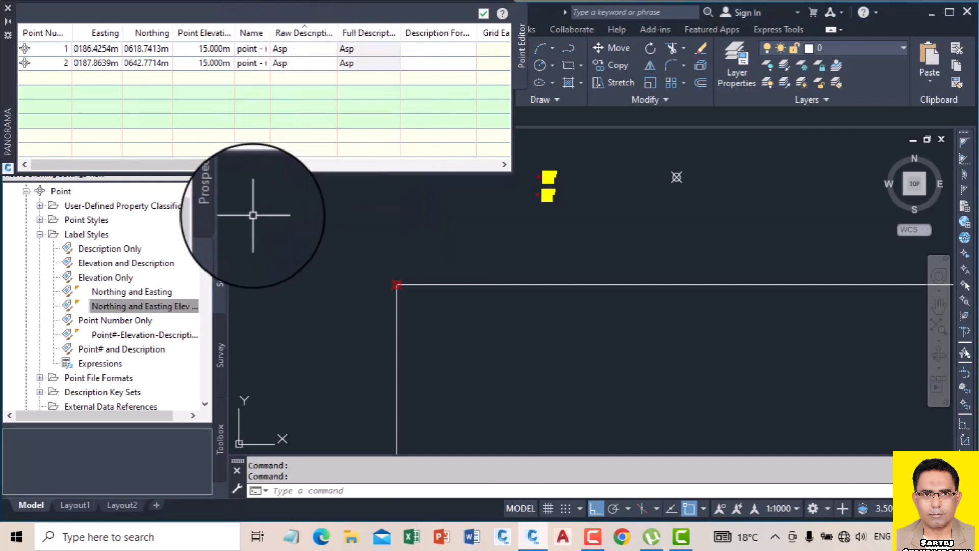
left_click(483, 14)
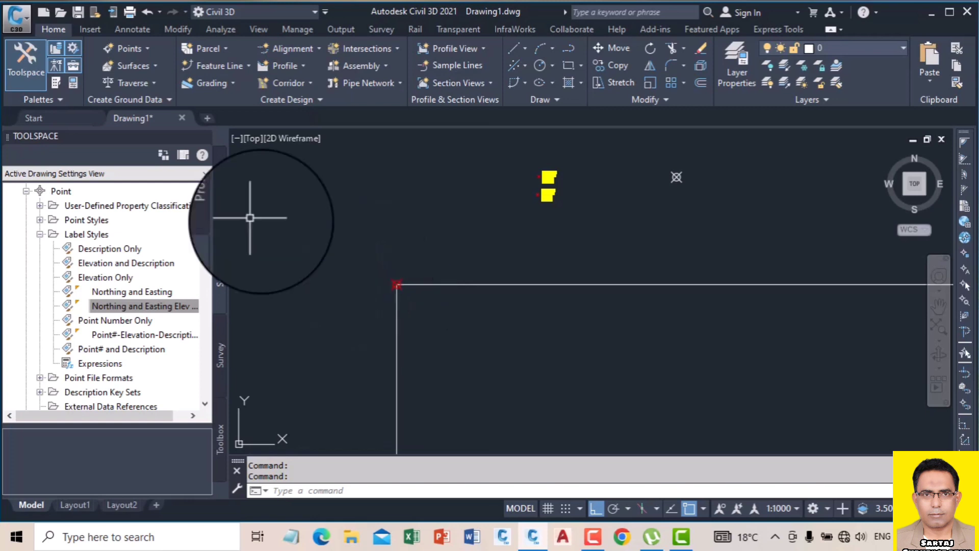
left_click(149, 49)
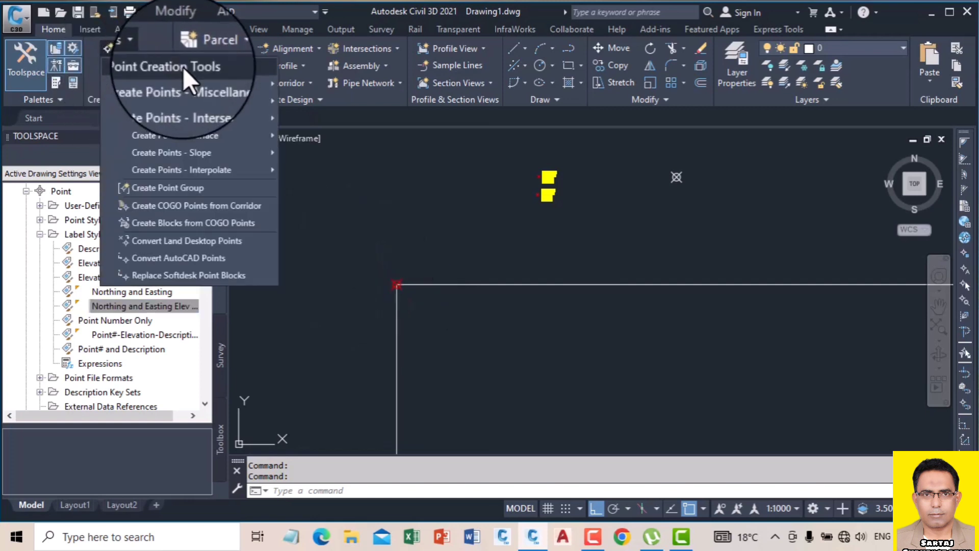
left_click(183, 66)
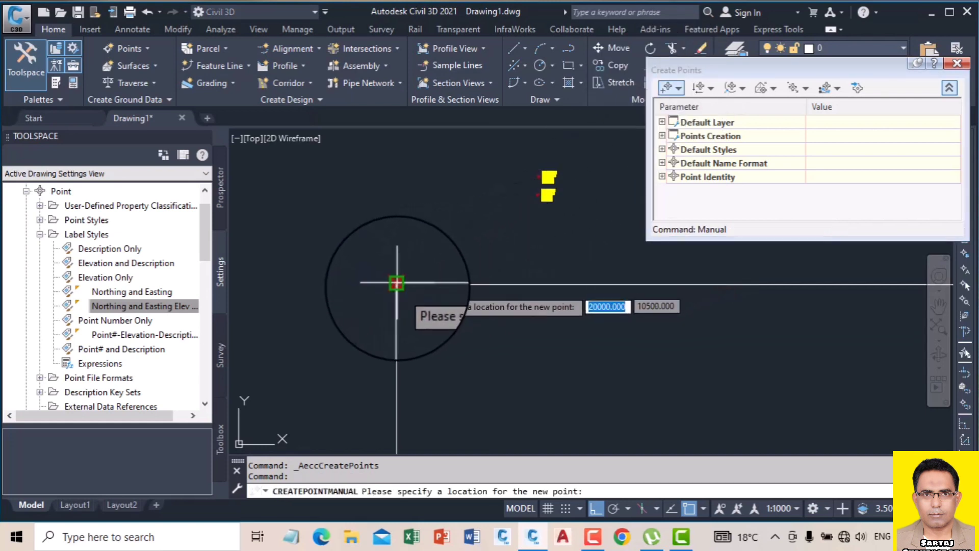
scroll(397, 288, "up", 3)
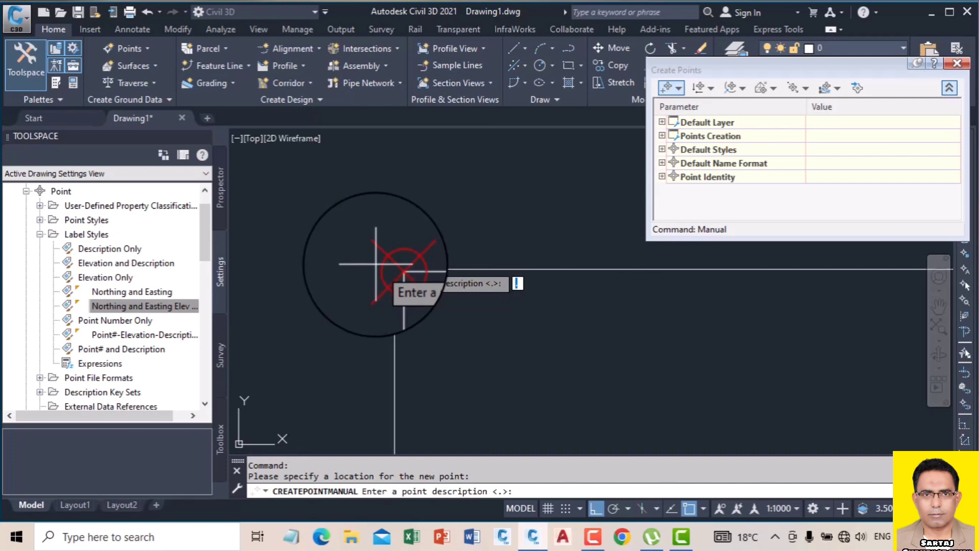
left_click(663, 137)
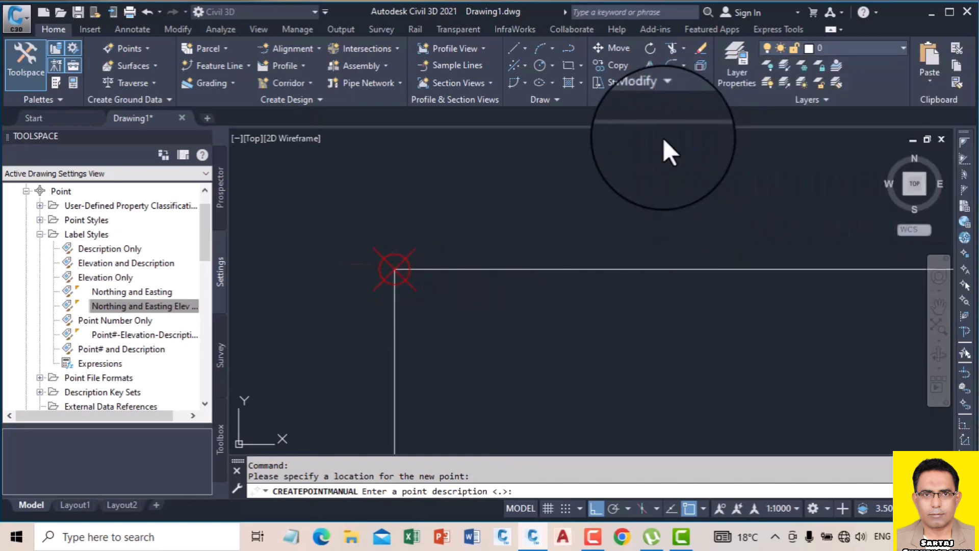
key("Escape")
left_click(133, 48)
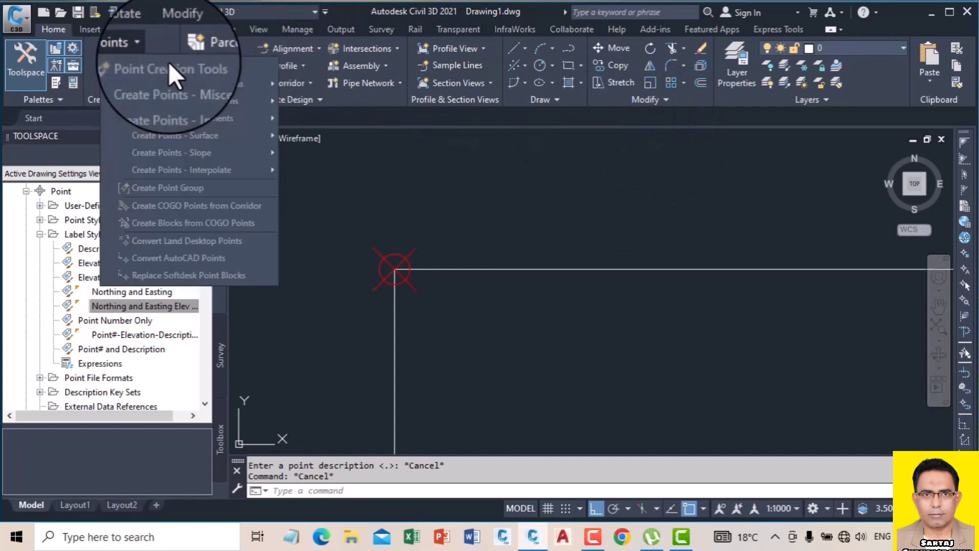
left_click(168, 63)
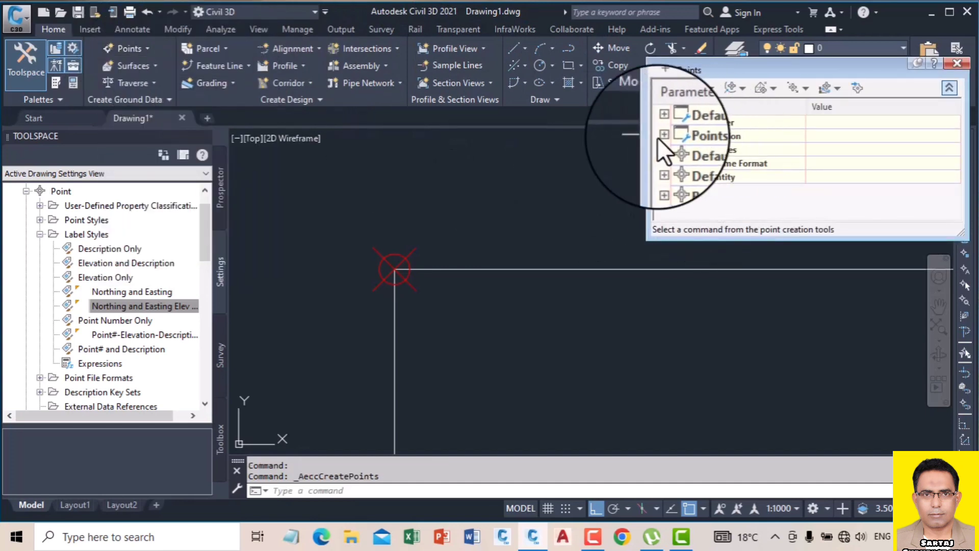
left_click(663, 136)
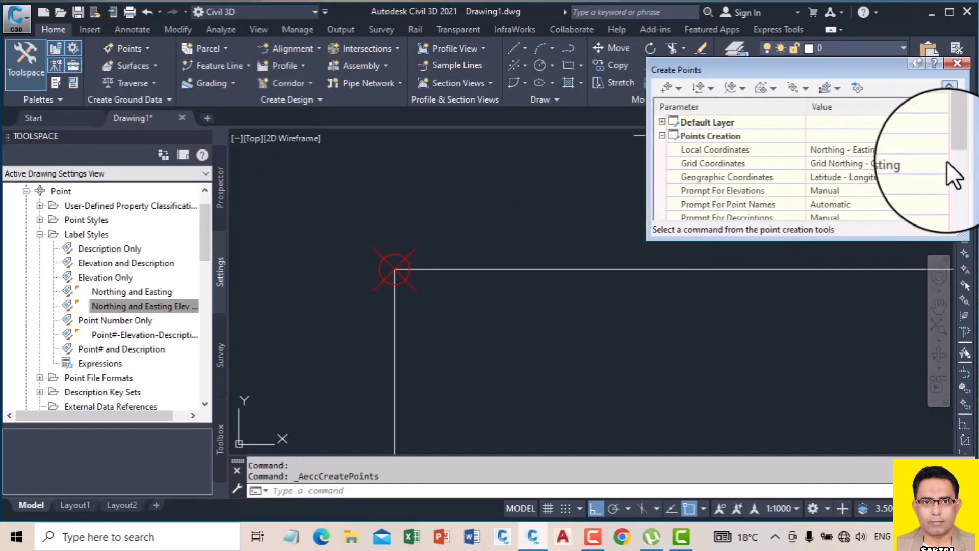
left_click_drag(953, 144, 950, 107)
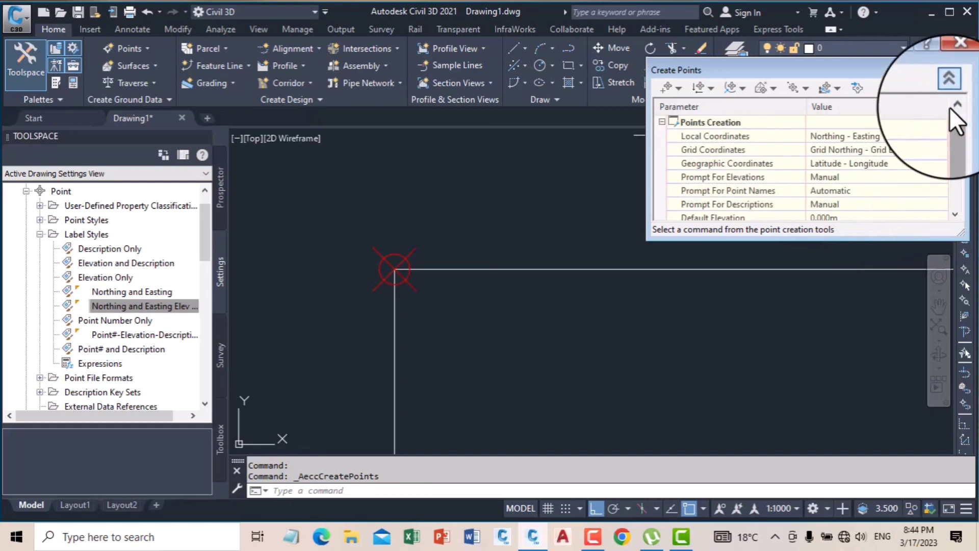
left_click(960, 42)
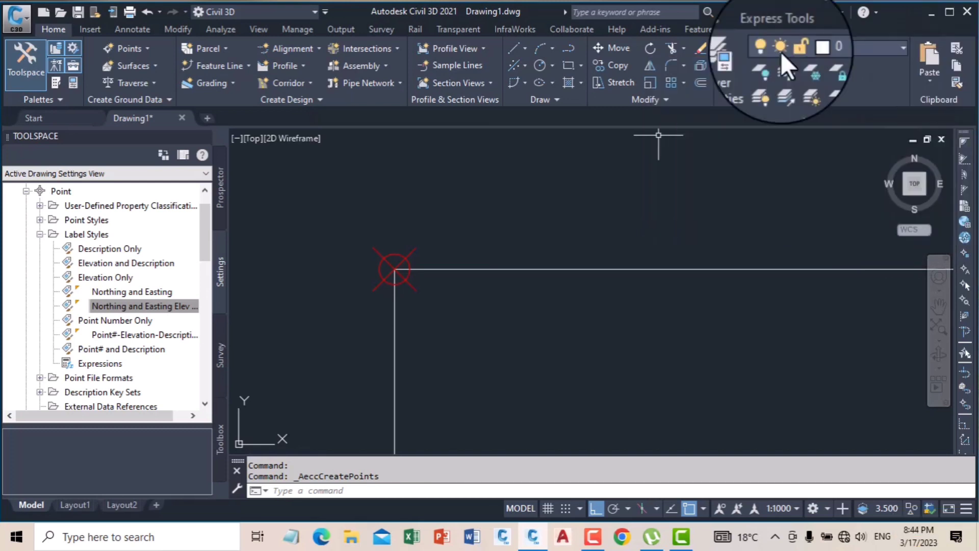
Open the point creation tools and set Prompt For Descriptions to Automatic under Points Creation
left_click(134, 48)
left_click(190, 67)
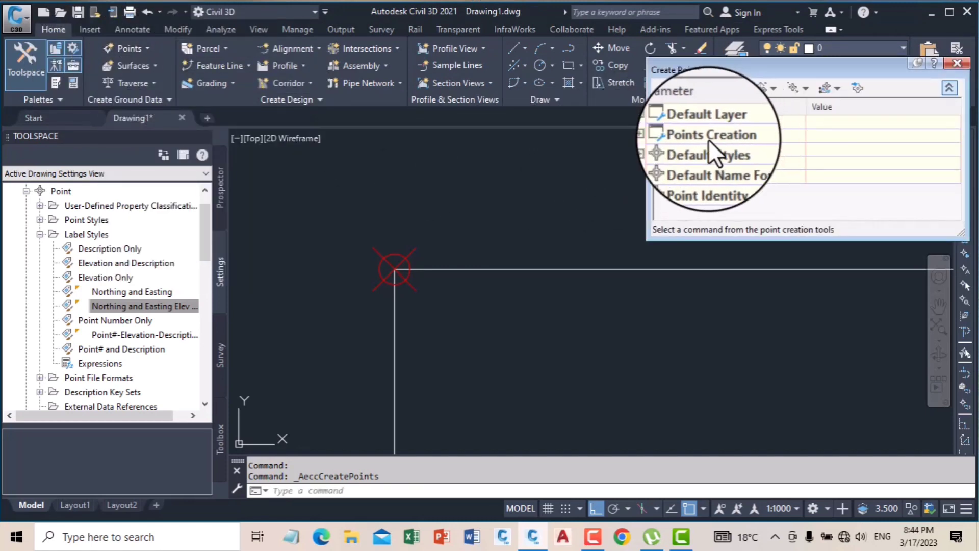
left_click(662, 136)
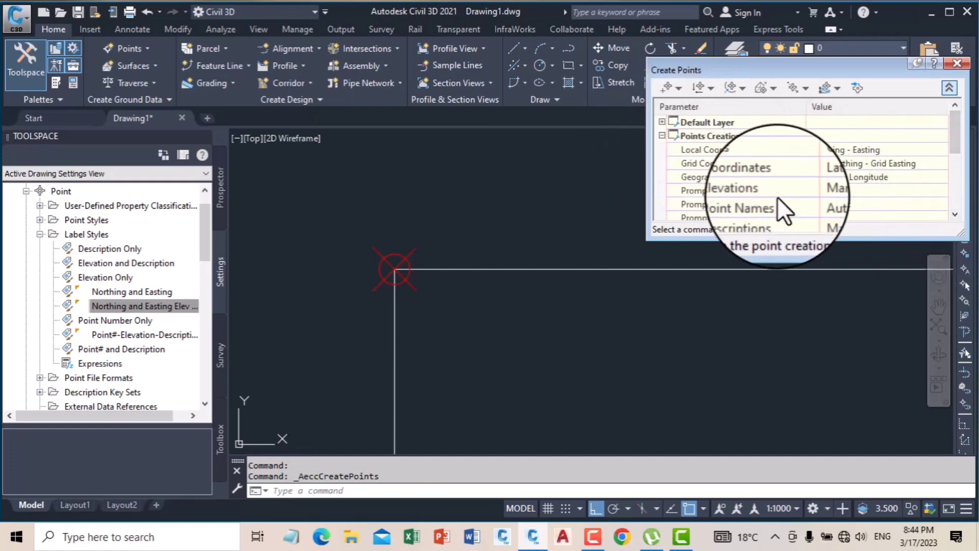
left_click(954, 215)
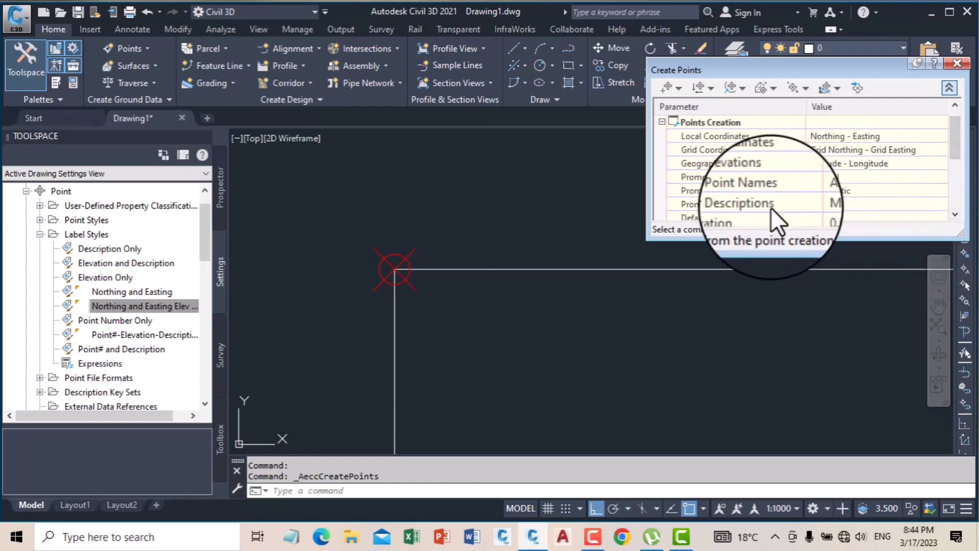
left_click(851, 205)
left_click(850, 204)
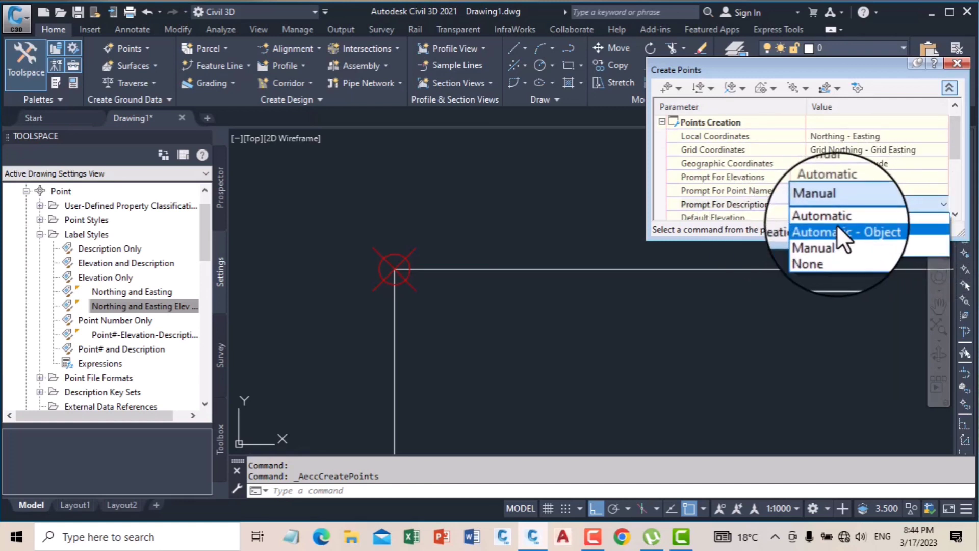
left_click(836, 217)
Set the Default Description for new points to "GL" in the Points Creation parameters
left_click(955, 216)
left_click(955, 216)
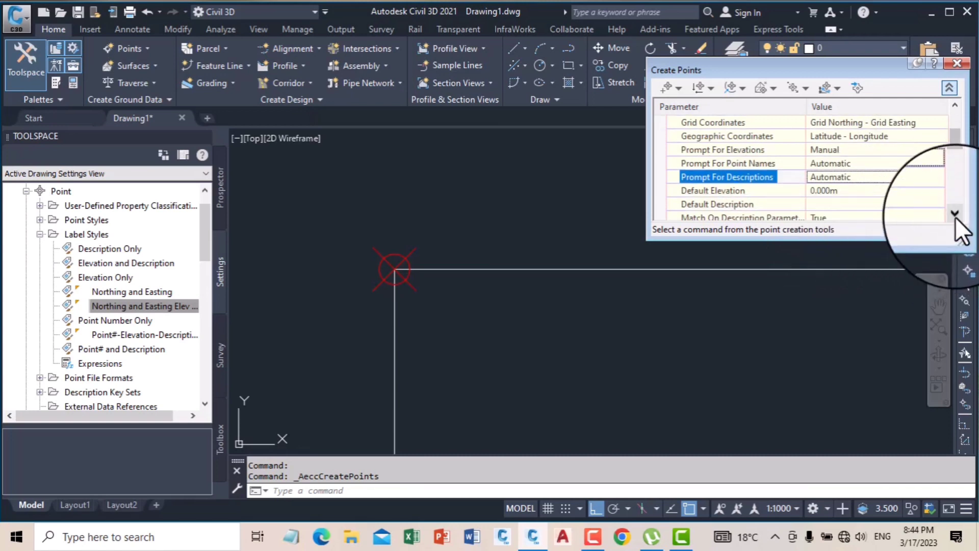
left_click(956, 216)
left_click(832, 191)
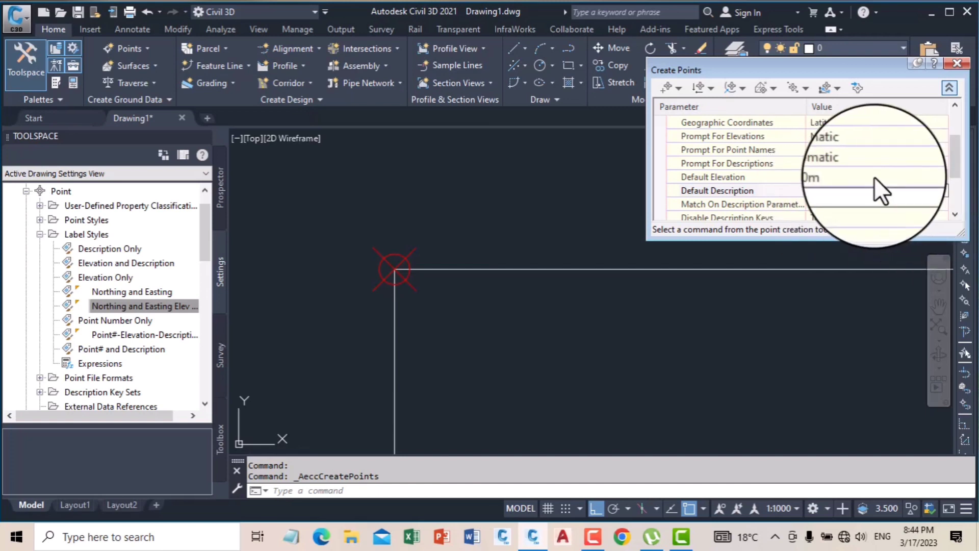
left_click(955, 216)
left_click(956, 216)
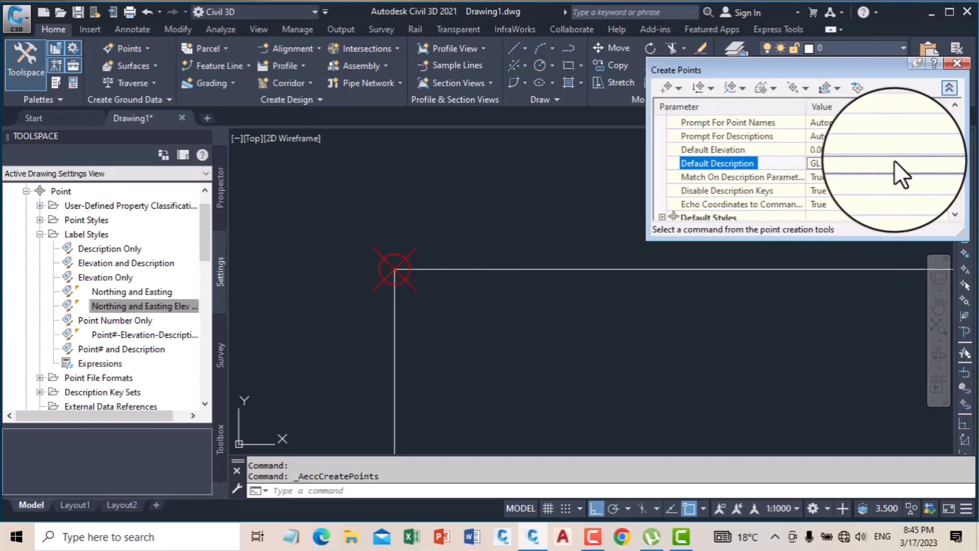
left_click_drag(951, 167, 951, 161)
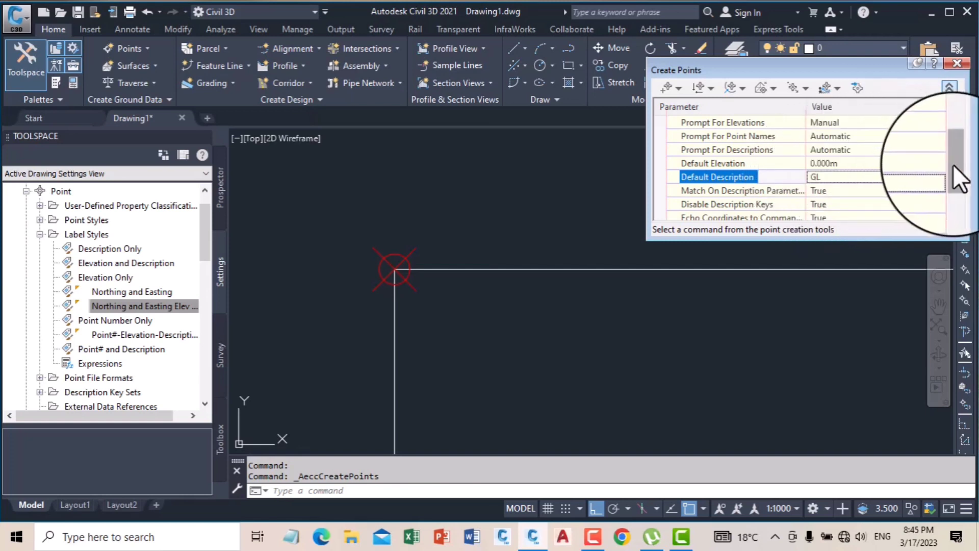
left_click_drag(956, 164, 957, 150)
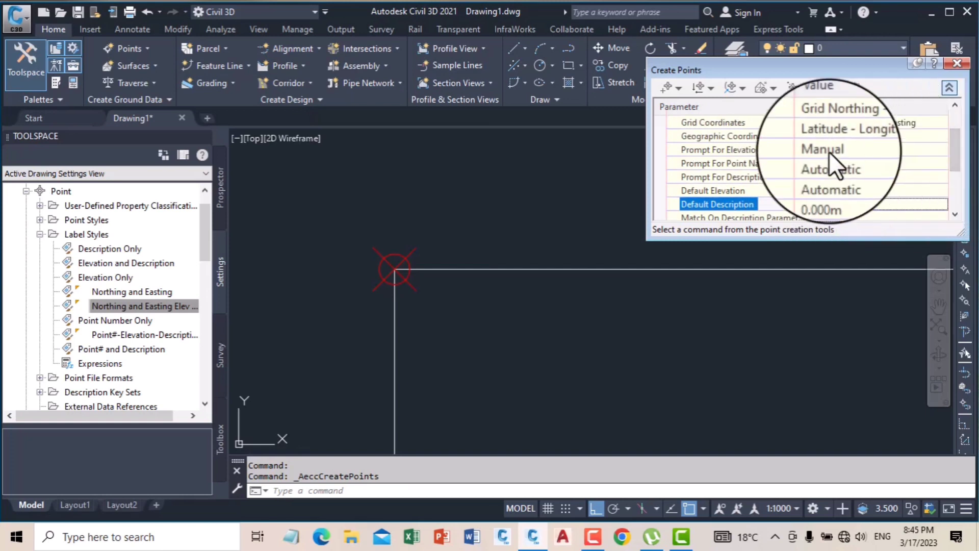
Create manual points on the rectangle's upper-left corner at elevation 2.000 m and its lower-left corner at elevation 10.000 m
left_click(664, 88)
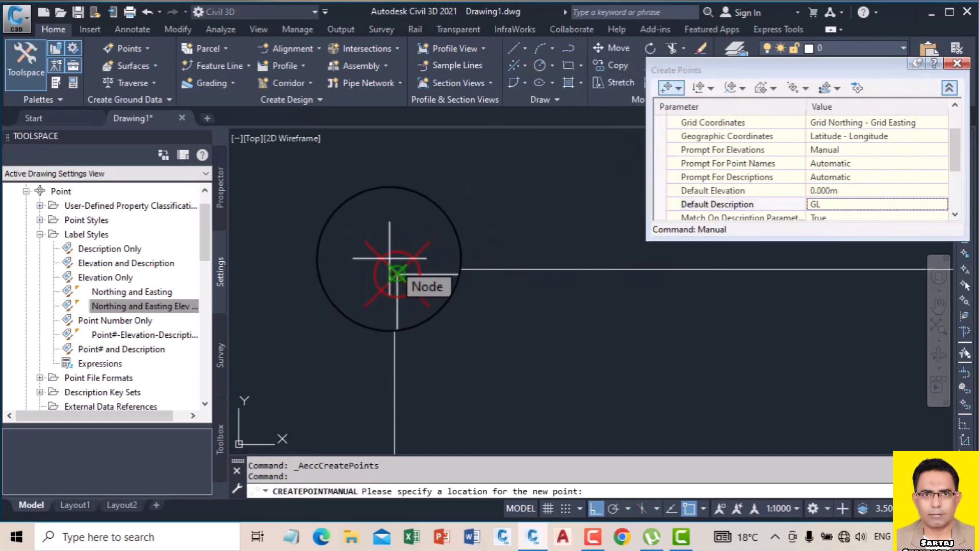
left_click(394, 269)
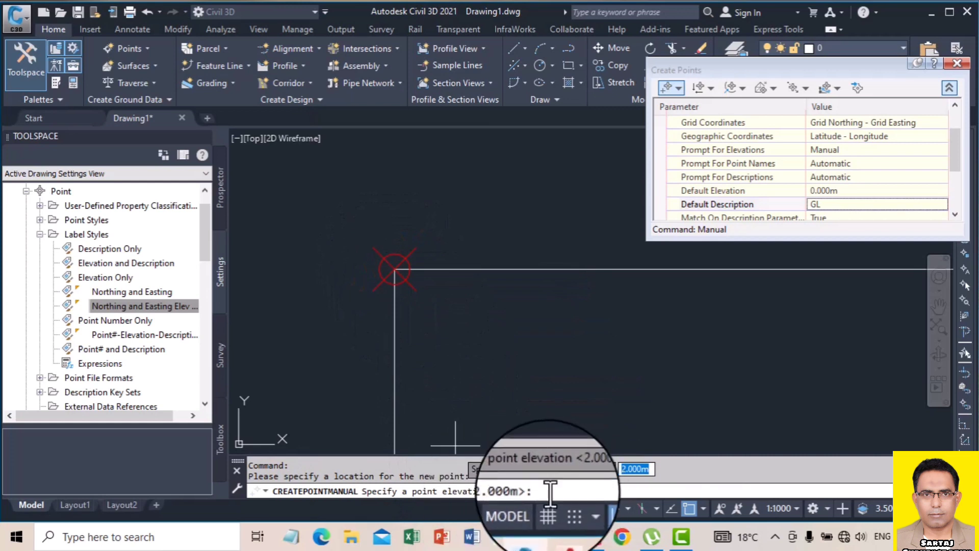
key("Return")
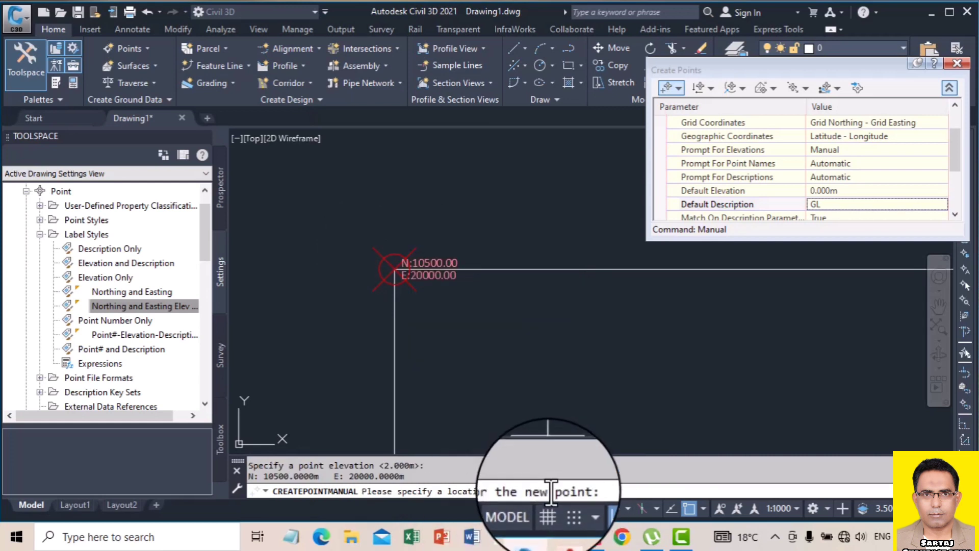
scroll(463, 174, "down", 1)
scroll(463, 175, "down", 2)
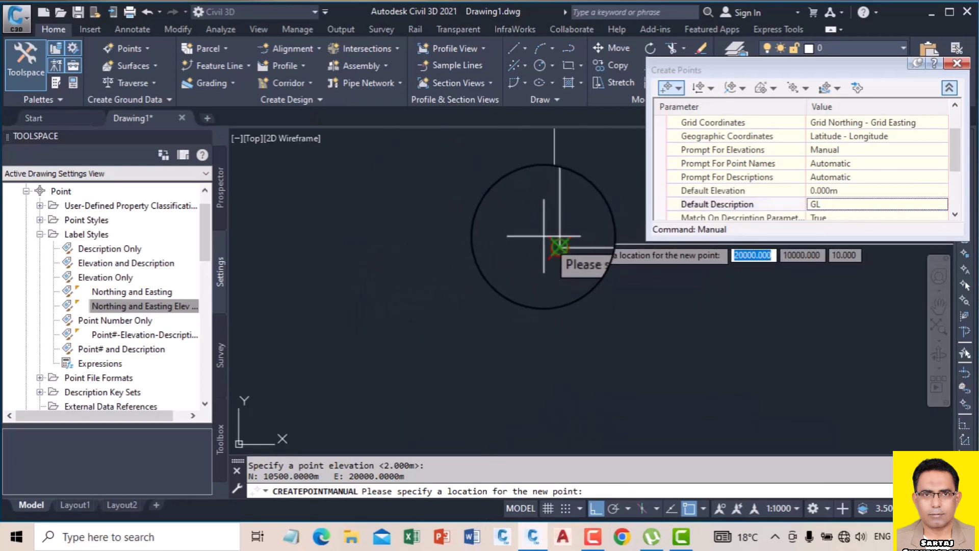
left_click(558, 246)
key("Return")
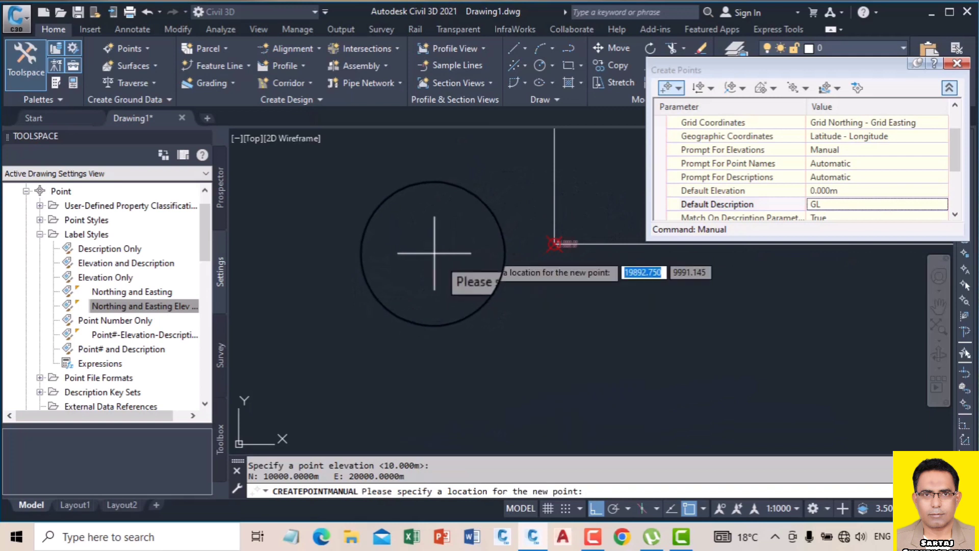
Add points on the rectangle's lower-right corner at elevation 2.000 m and upper-right corner at 10.000 m, and end point creation
scroll(554, 241, "up", 5)
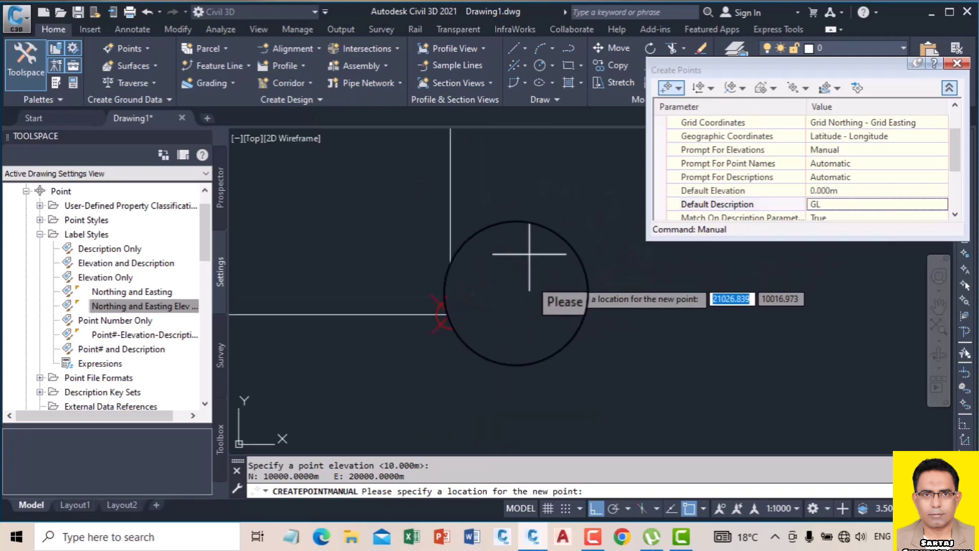
left_click(456, 327)
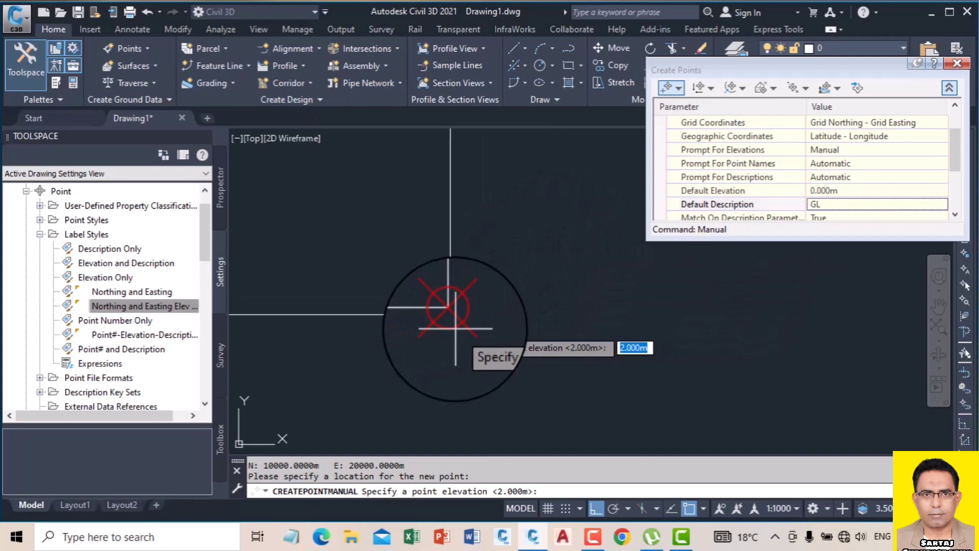
key("Return")
scroll(494, 356, "down", 2)
middle_click_drag(522, 235, 559, 433)
scroll(551, 311, "down", 3)
scroll(548, 230, "up", 3)
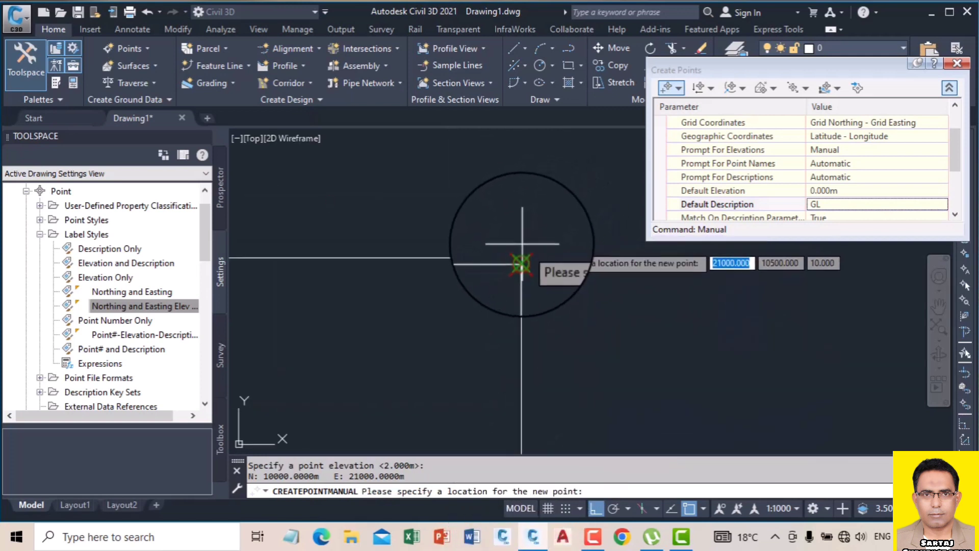
left_click(520, 263)
key("Return")
scroll(645, 293, "down", 4)
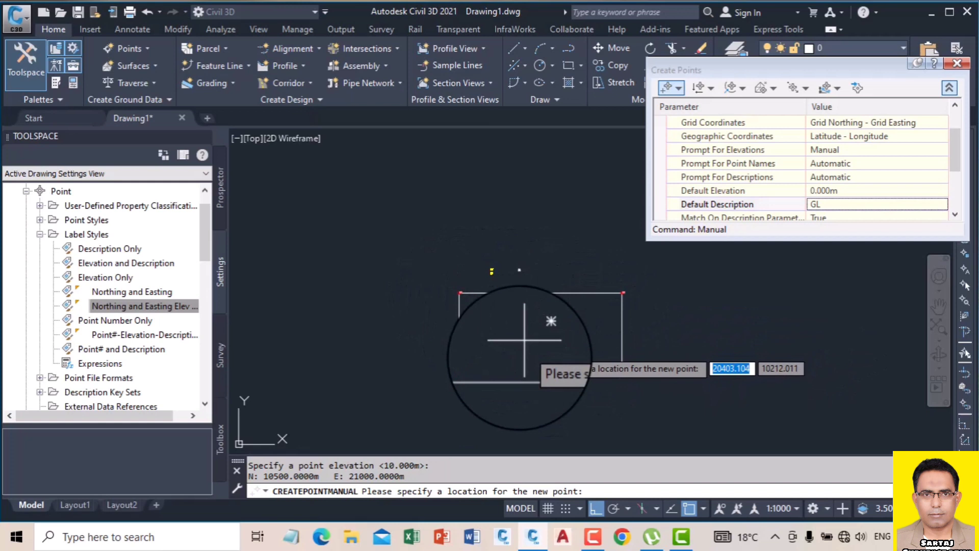
key("Escape")
Examine the northing and easting labels of the new points at the rectangle's corners
scroll(403, 345, "up", 4)
scroll(399, 346, "up", 2)
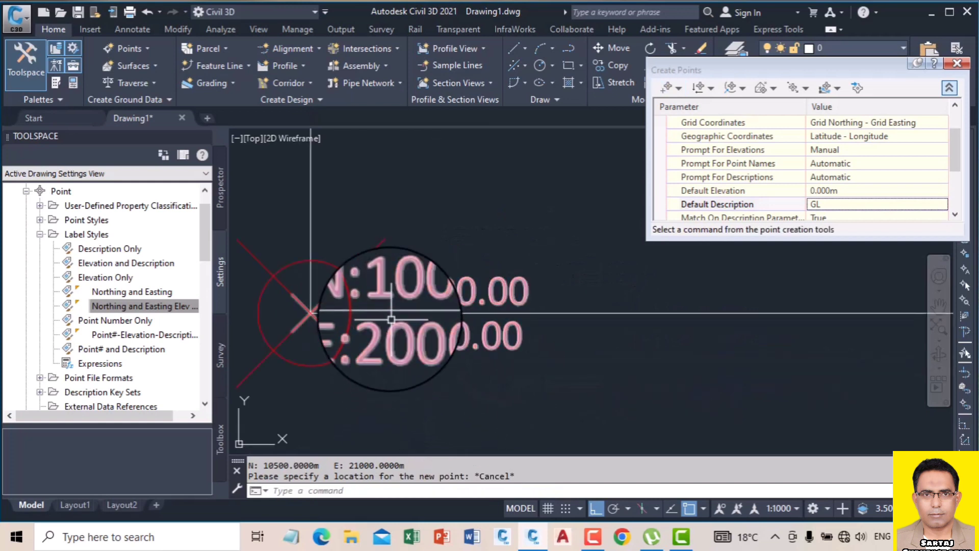
scroll(409, 303, "down", 5)
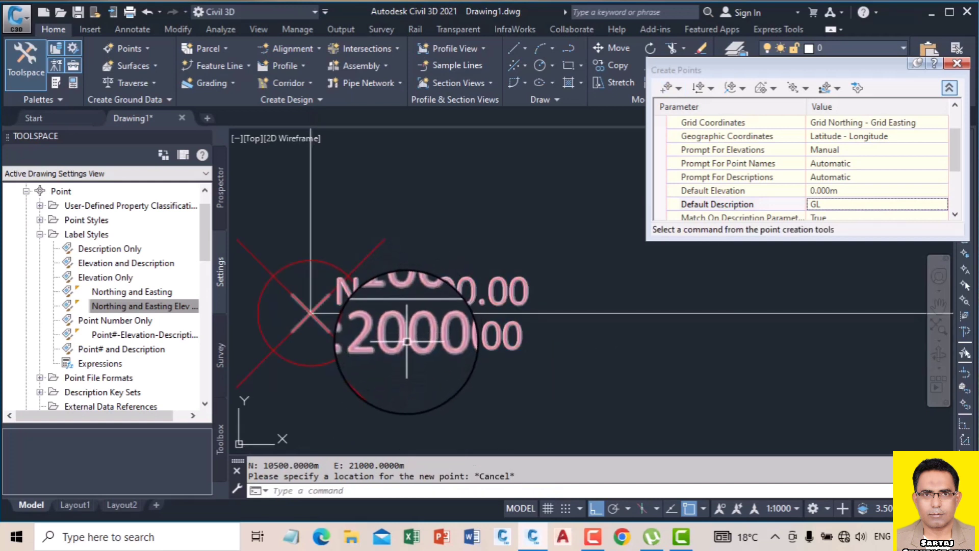
scroll(340, 333, "down", 3)
scroll(739, 367, "up", 4)
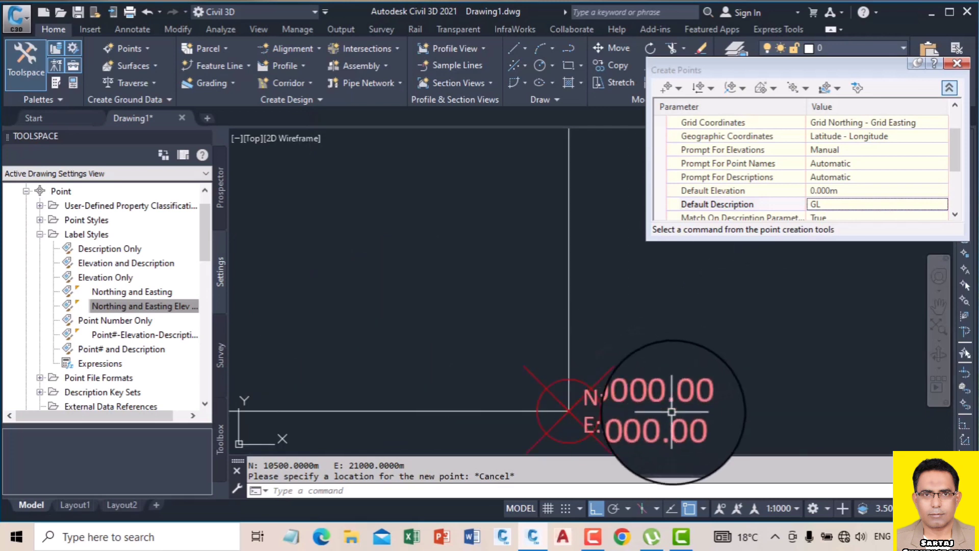
scroll(674, 412, "down", 4)
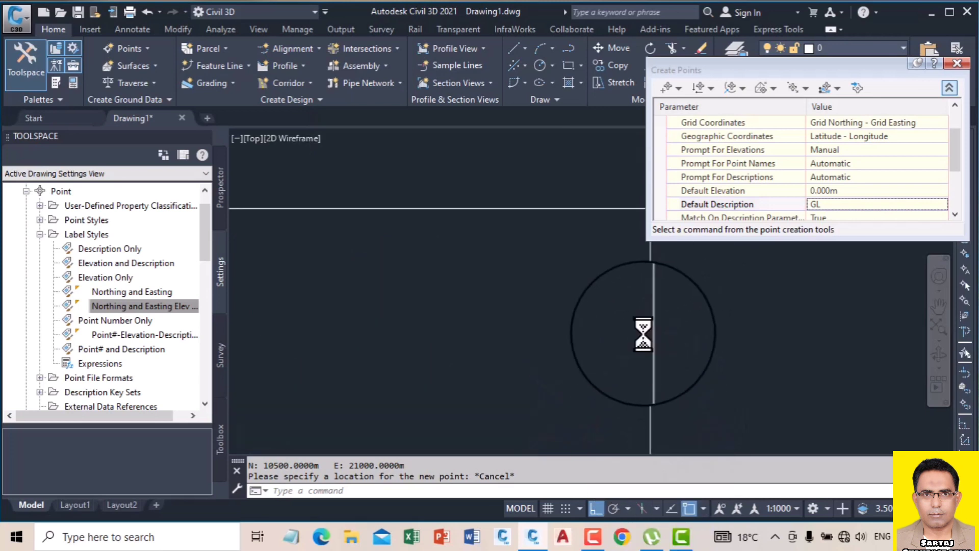
scroll(646, 301, "up", 2)
scroll(648, 302, "down", 3)
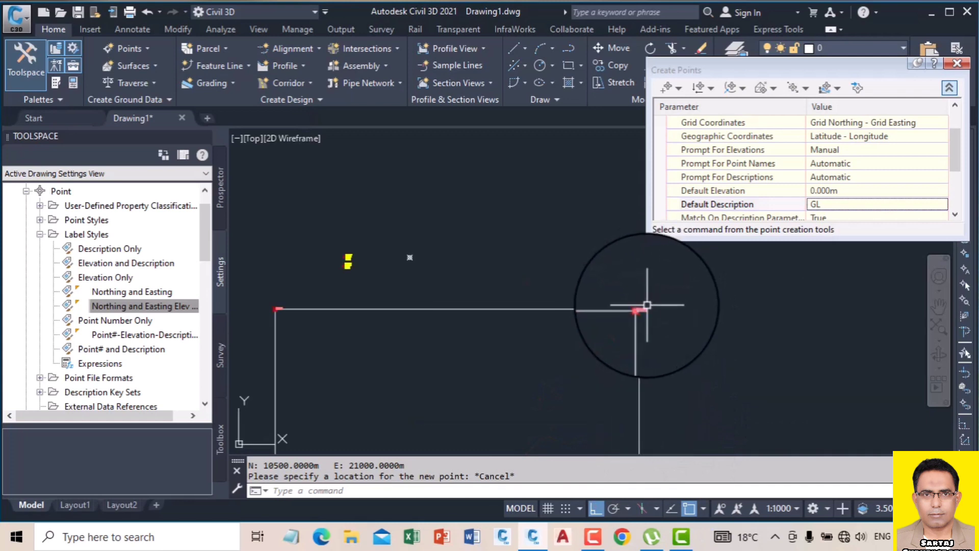
middle_click_drag(529, 304, 498, 229)
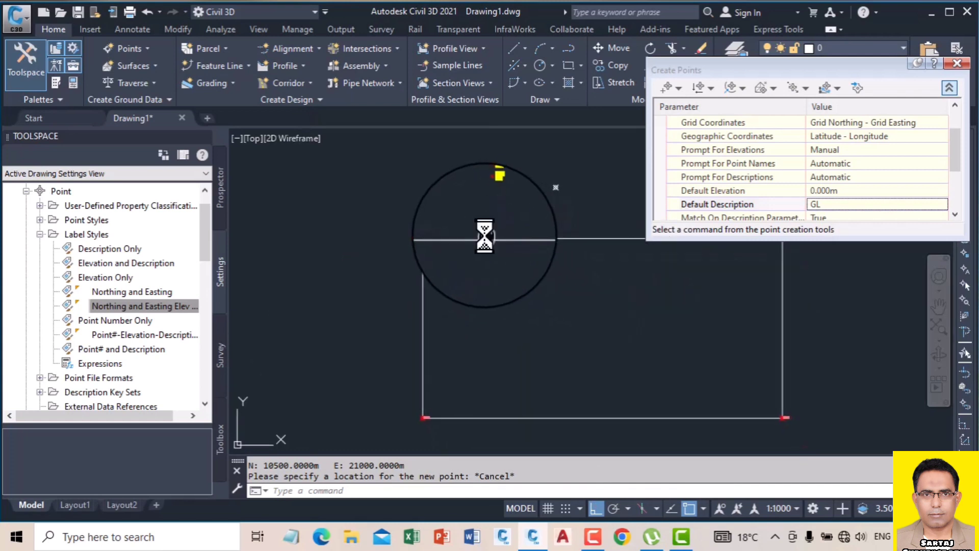
Close the point creation tools and display the drawing's point groups in a reopened Toolspace Prospector
left_click(958, 70)
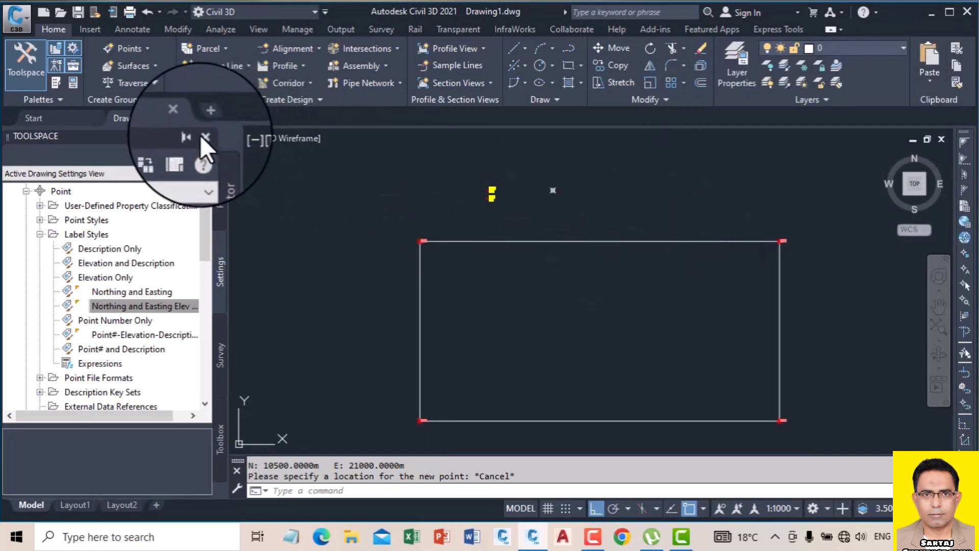
left_click(200, 136)
left_click(23, 77)
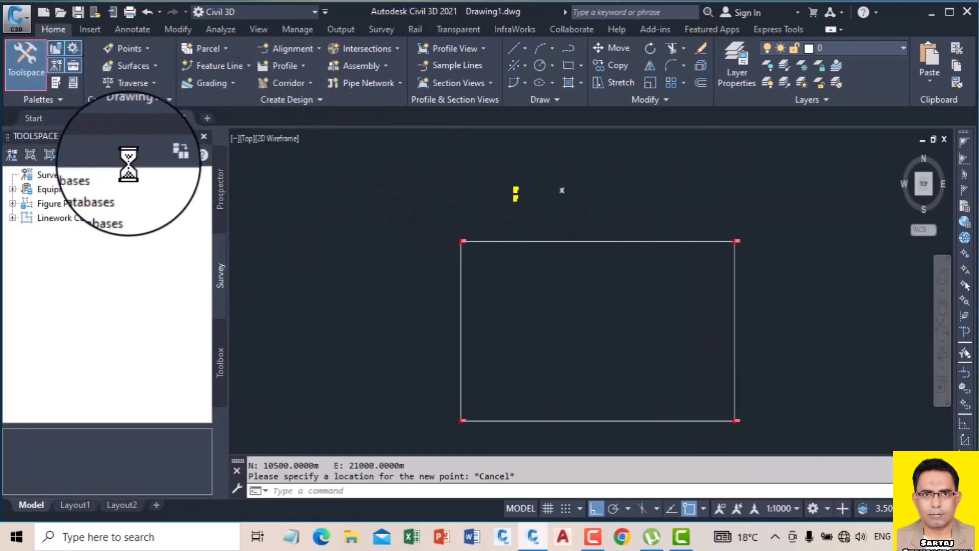
left_click(223, 209)
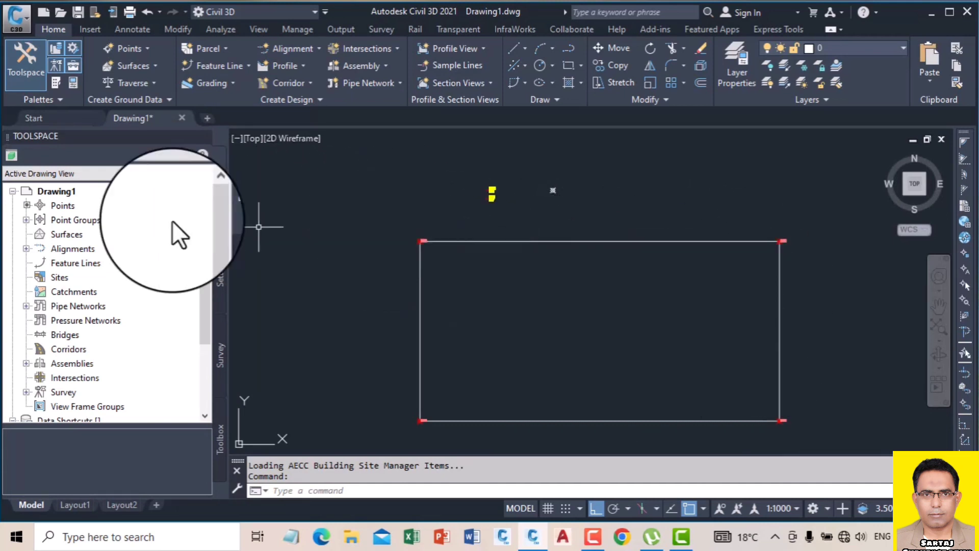
left_click(72, 219)
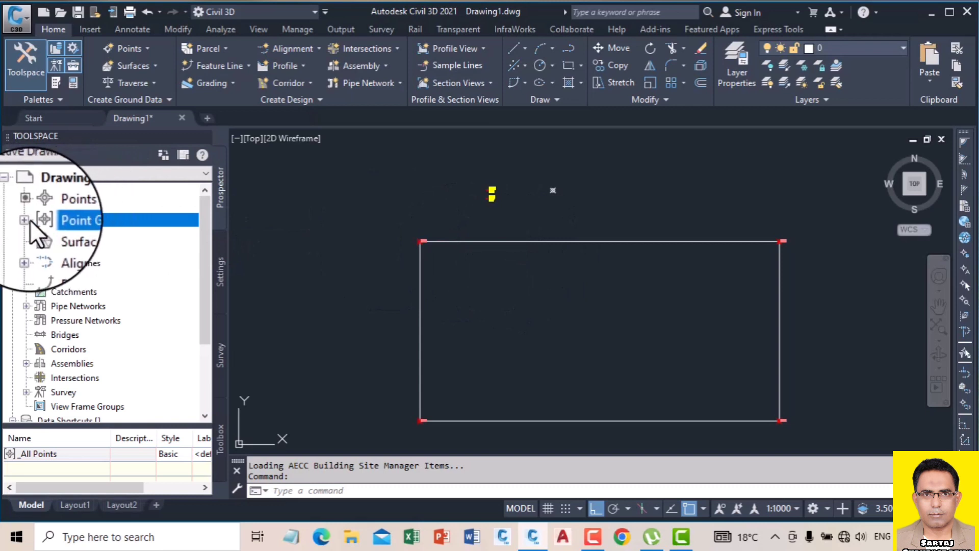
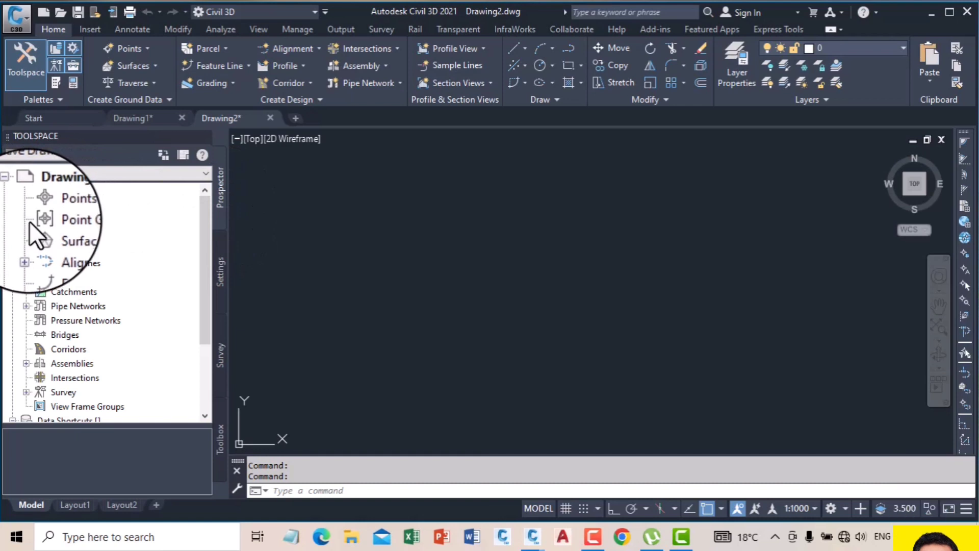
Create one manual point in the empty drawing with the default description and elevation, and end point creation
left_click(131, 50)
left_click(177, 65)
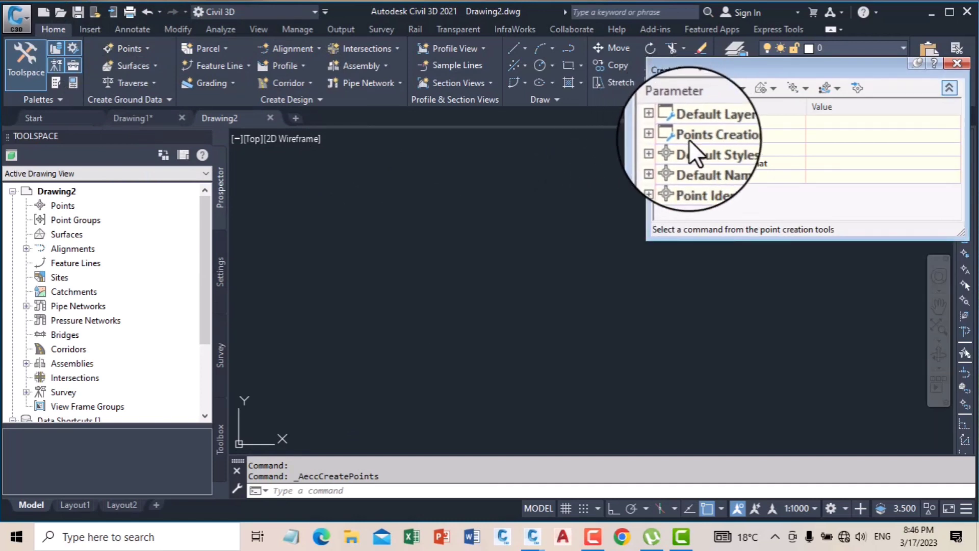
left_click(668, 86)
left_click(453, 245)
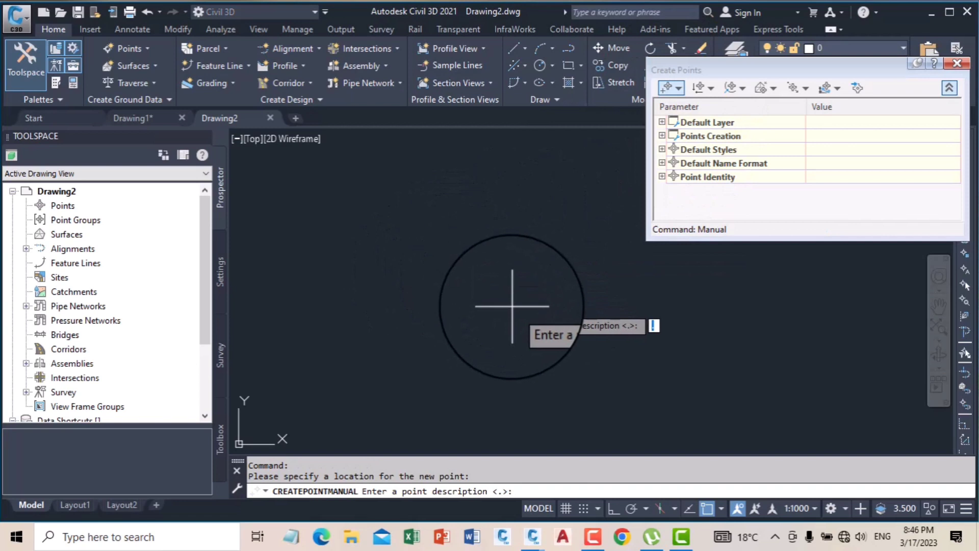
key("Return")
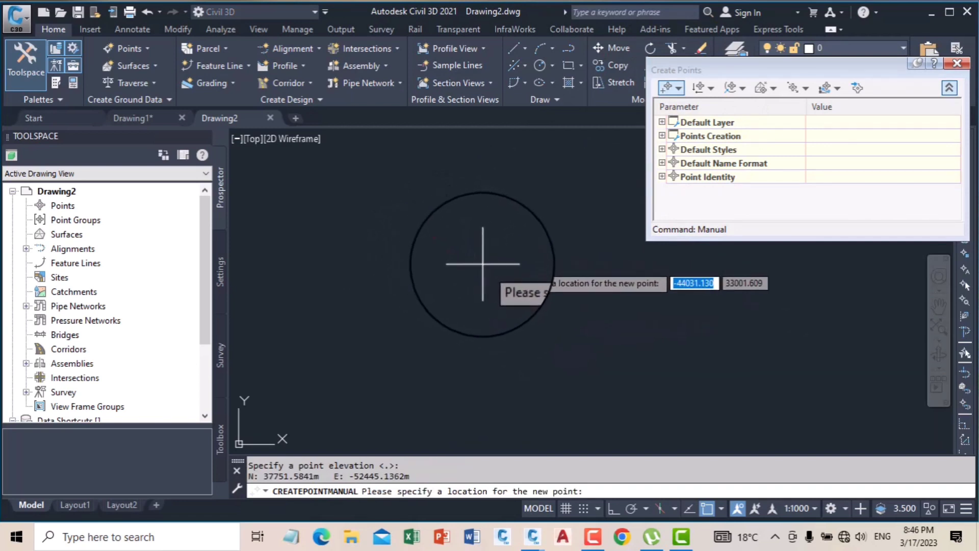
key("Escape")
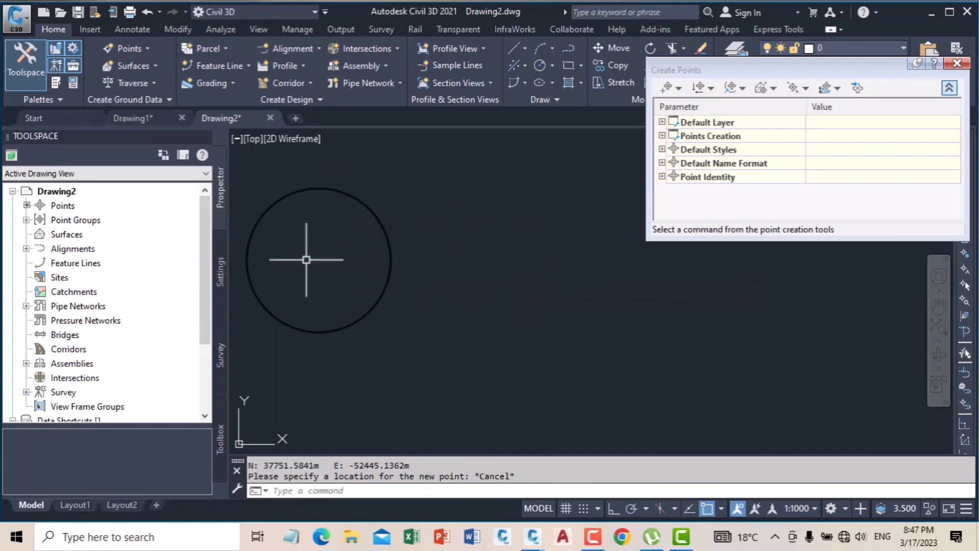
List the points of the _All Points group in the Prospector and close the point creation tools
left_click(25, 220)
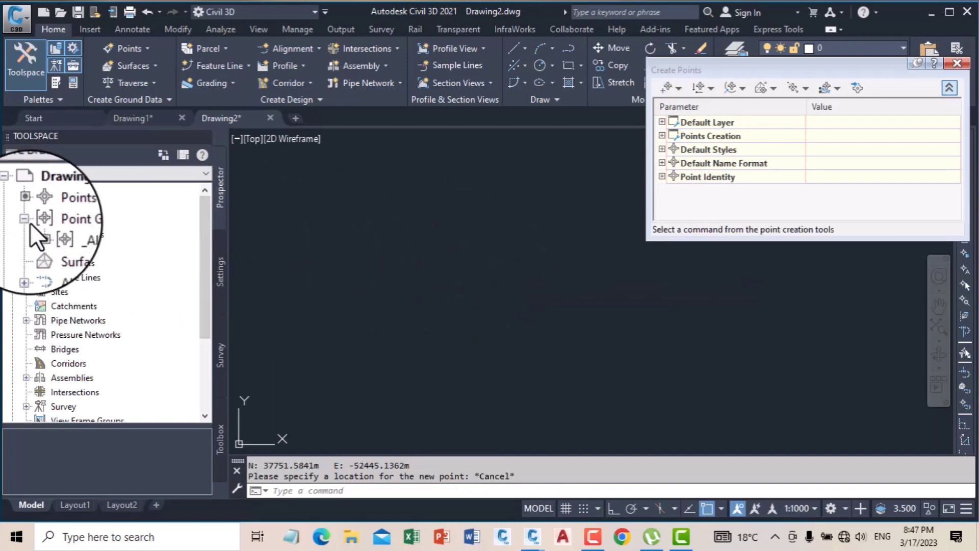
left_click(89, 236)
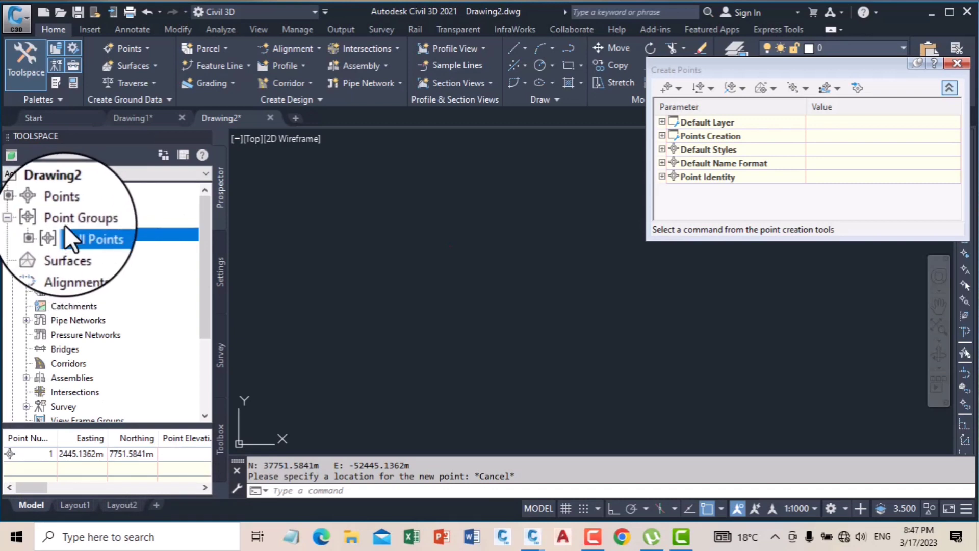
left_click(957, 63)
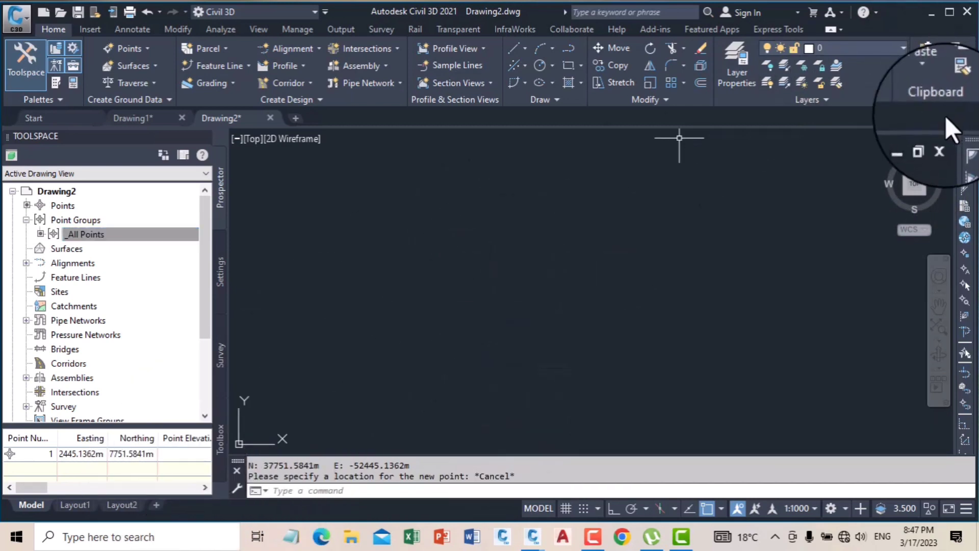
Close Drawing2 without saving its changes and return to Drawing1 with the rectangle
left_click(941, 139)
left_click(496, 298)
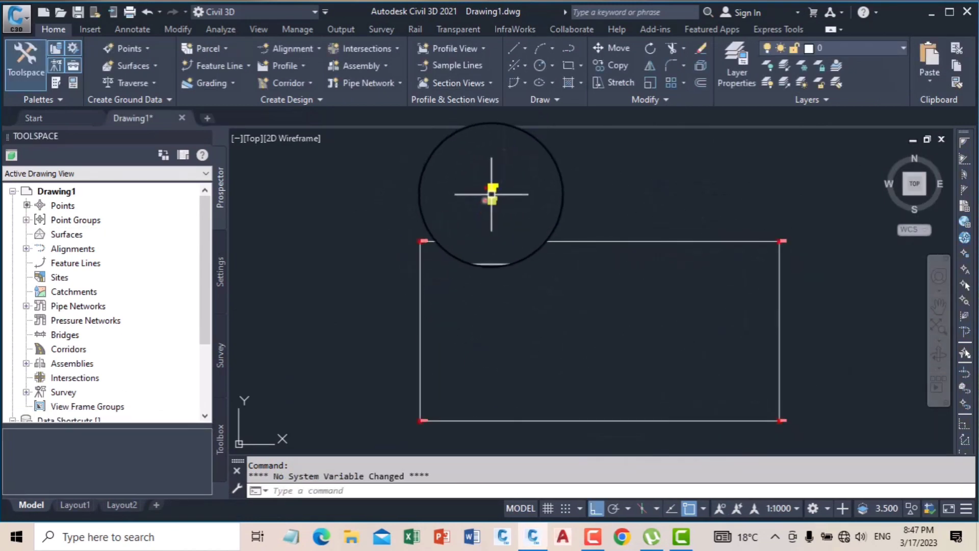
Inspect the survey points around the rectangle and list the point data of the _All Points group
scroll(536, 204, "up", 8)
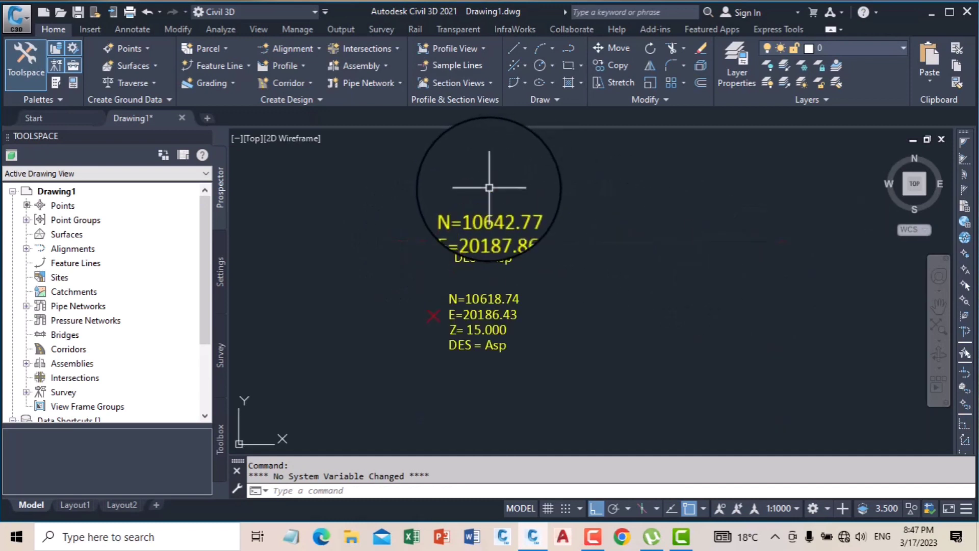
scroll(487, 203, "down", 6)
scroll(424, 252, "up", 4)
scroll(422, 253, "down", 4)
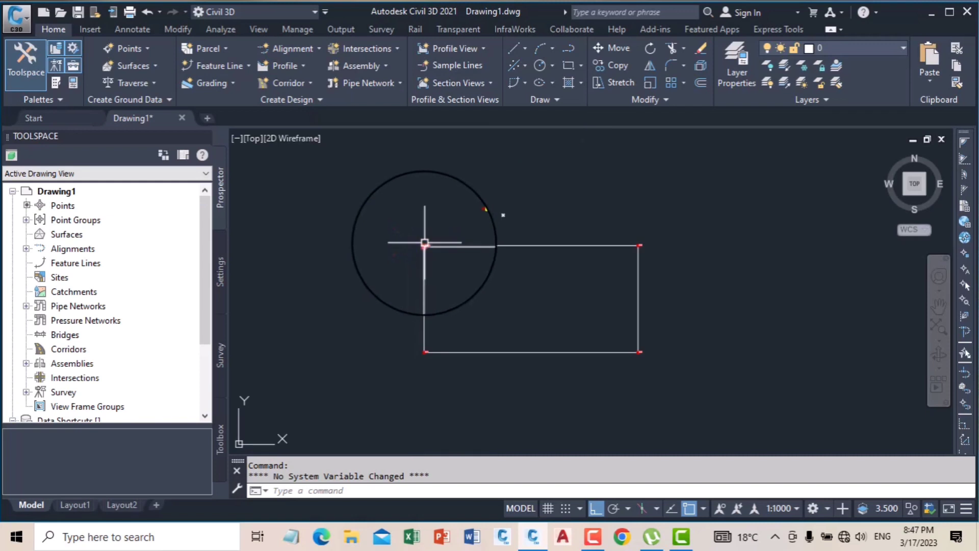
left_click(26, 218)
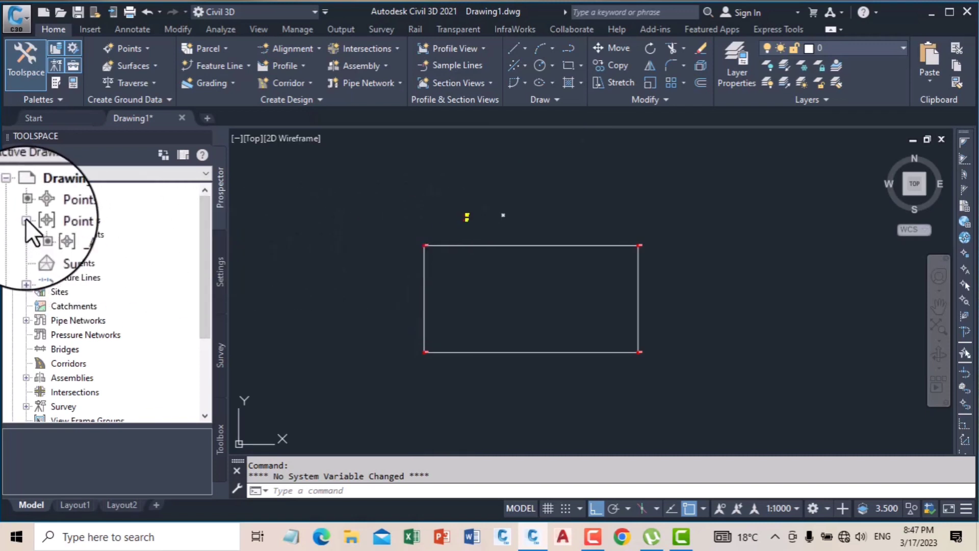
left_click(88, 234)
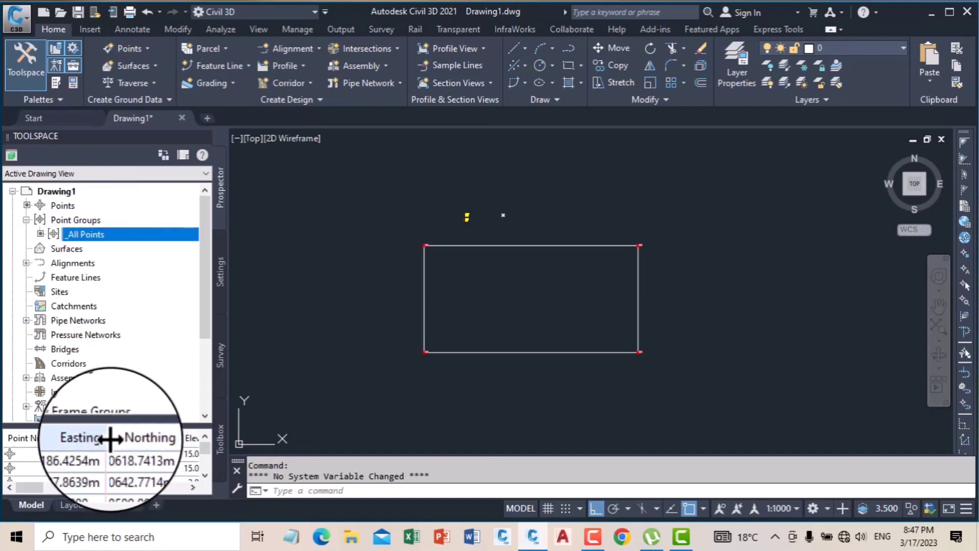
scroll(89, 466, "down", 2)
scroll(90, 467, "up", 2)
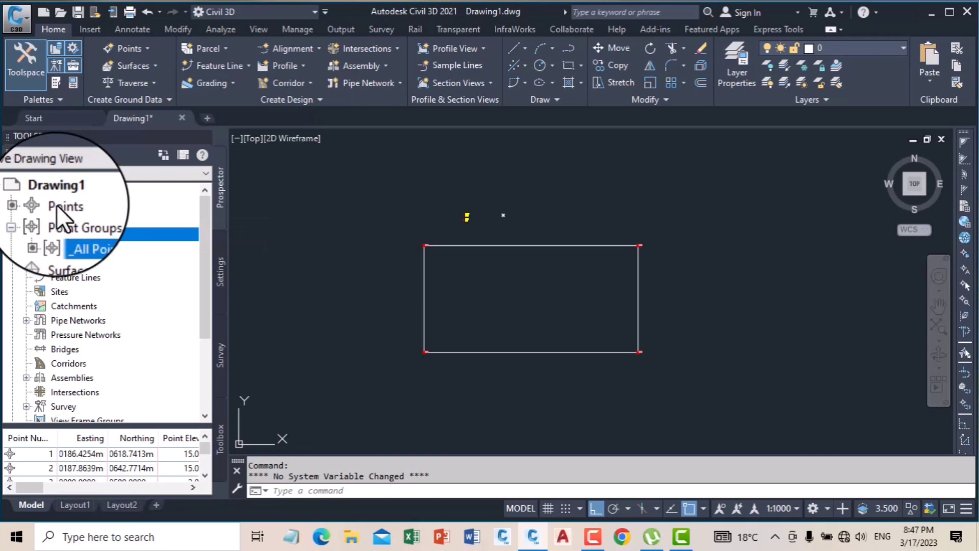
Start exporting the points of the _All Points group and create a desktop folder named Test as the destination
right_click(81, 235)
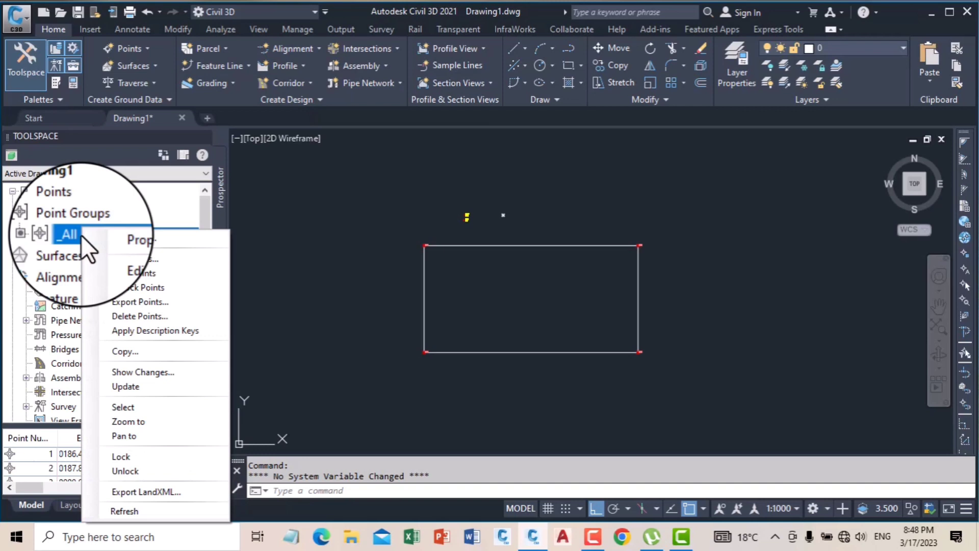
left_click(144, 299)
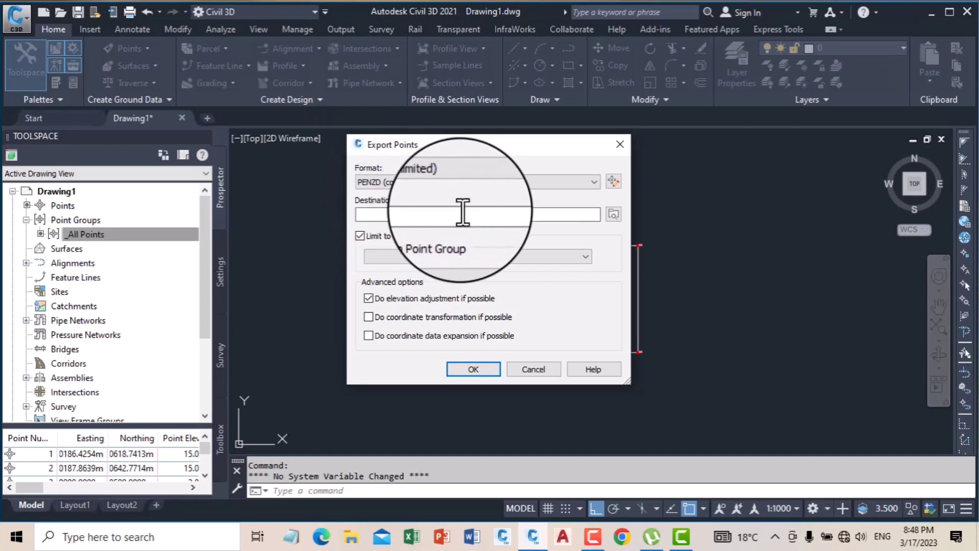
left_click(615, 215)
left_click(299, 232)
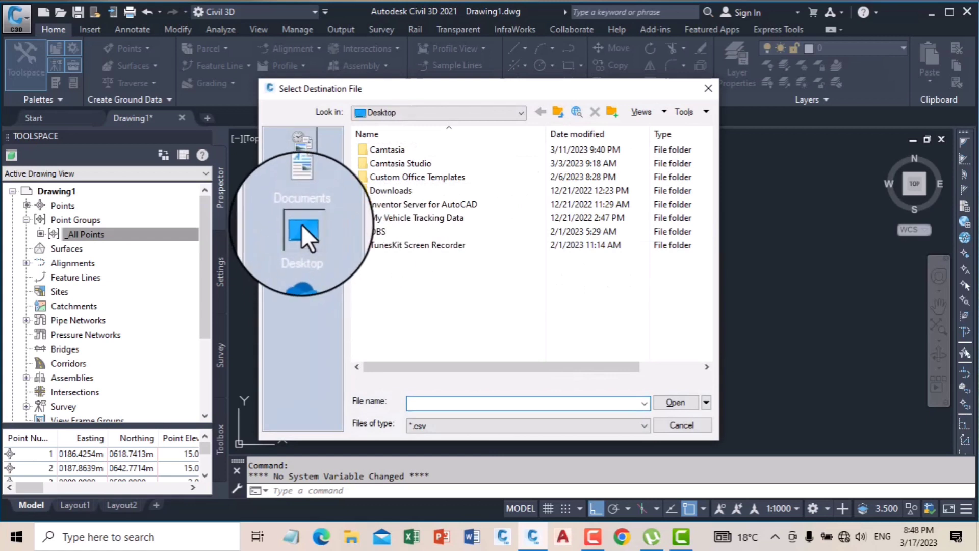
right_click(399, 319)
mouse_move(480, 271)
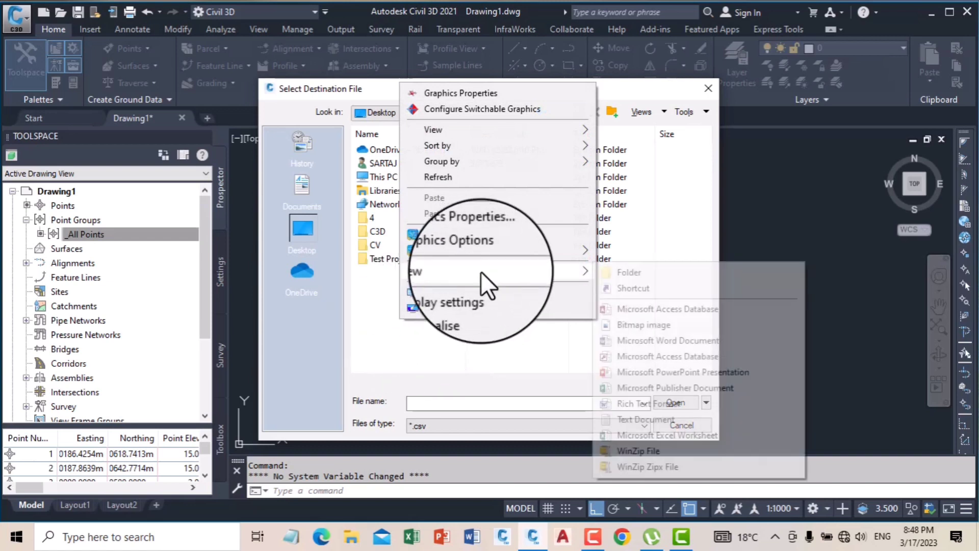
left_click(627, 274)
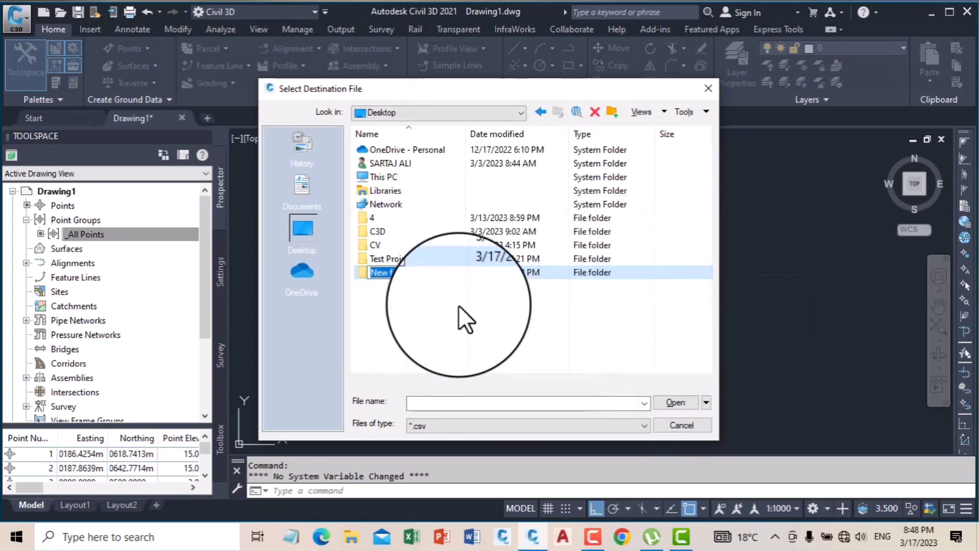
type("T")
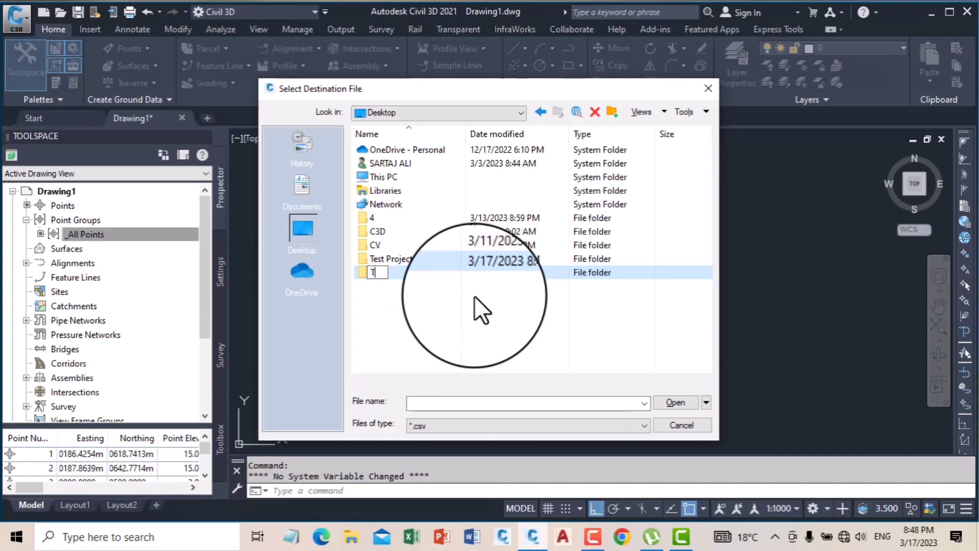
type("est")
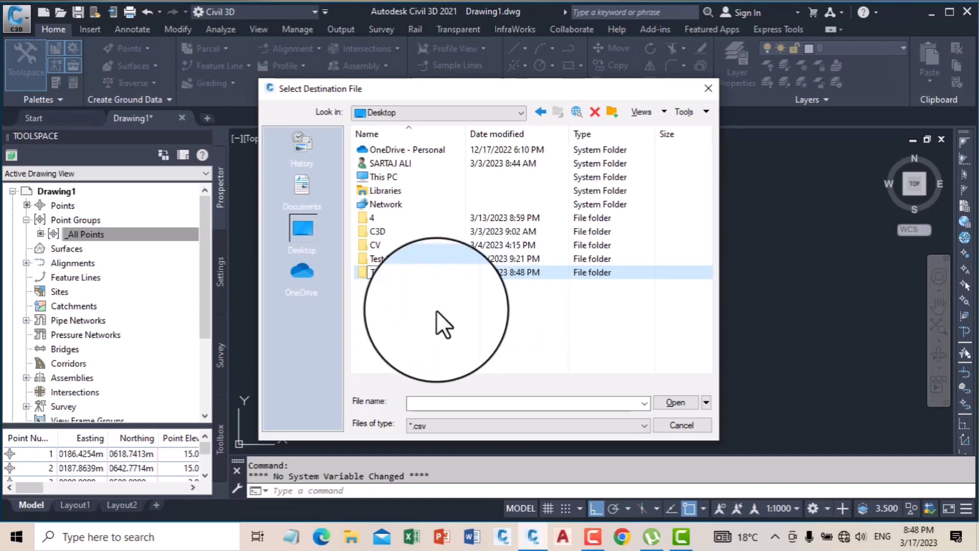
key("Return")
double_click(379, 273)
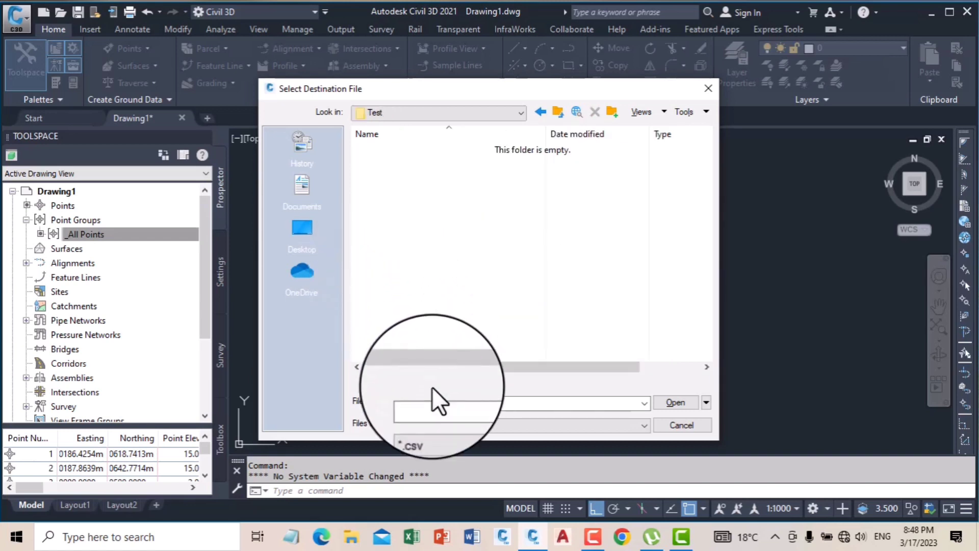
Name the destination file Day1, keep its type as *.csv, and export the points
left_click(432, 402)
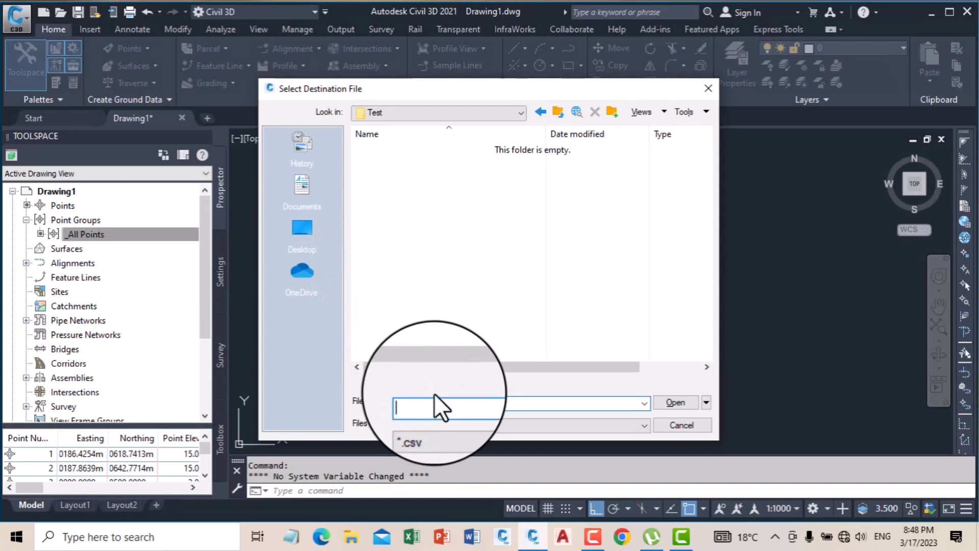
type("Da")
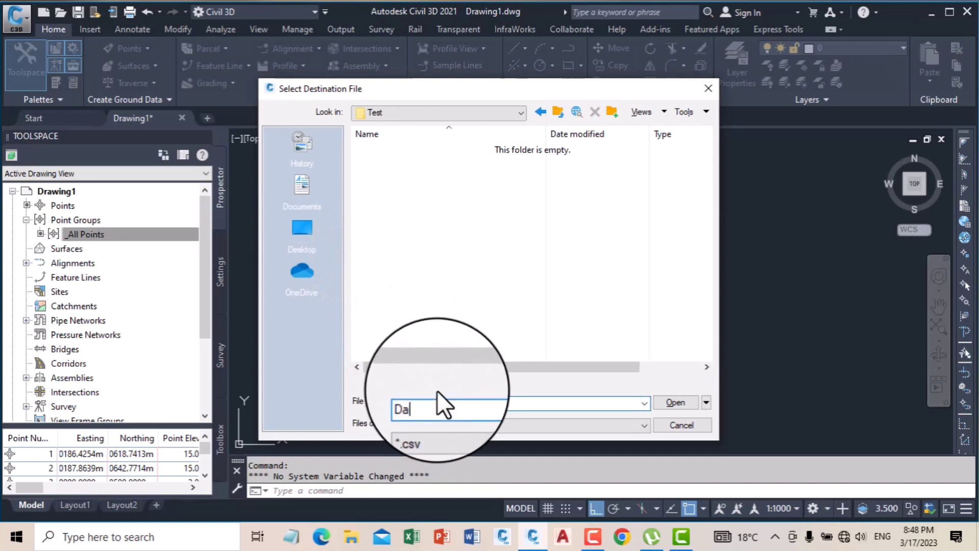
type("y")
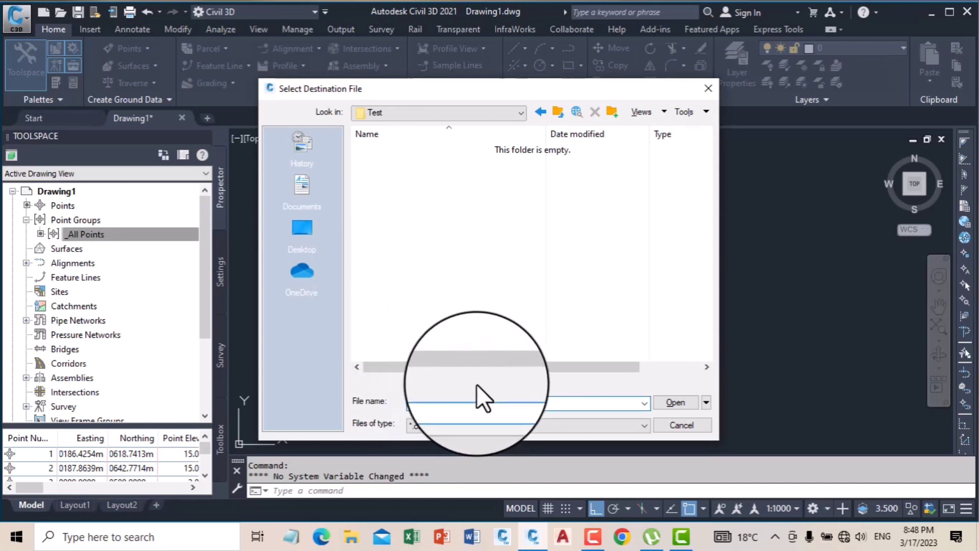
type("1")
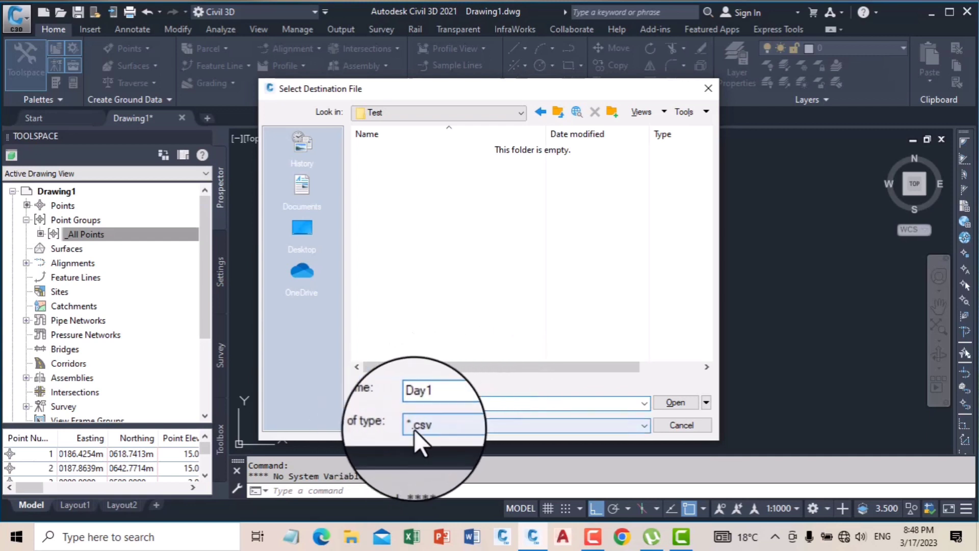
left_click(455, 425)
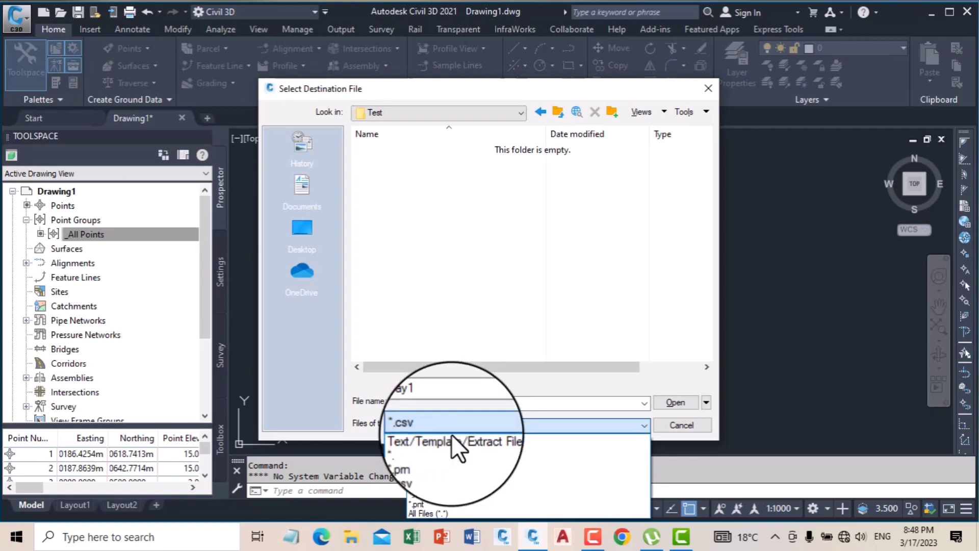
left_click(419, 465)
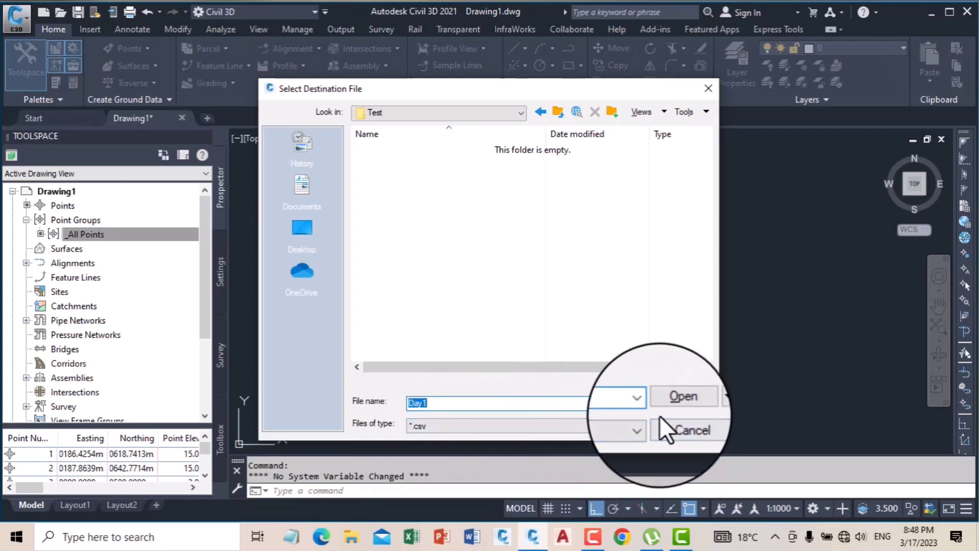
left_click(675, 400)
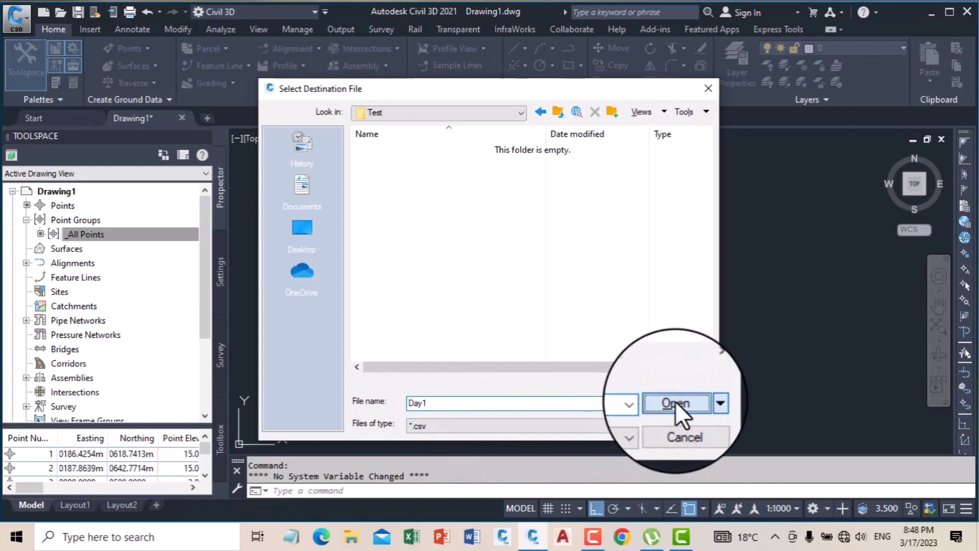
left_click(476, 371)
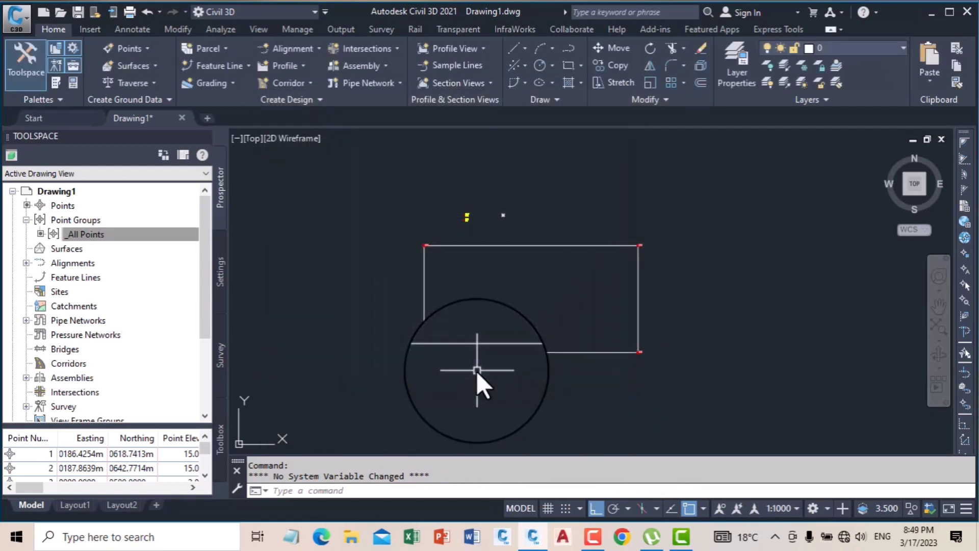
Switch to the desktop and open the exported Day1 file from the Test folder in Excel
left_click(931, 17)
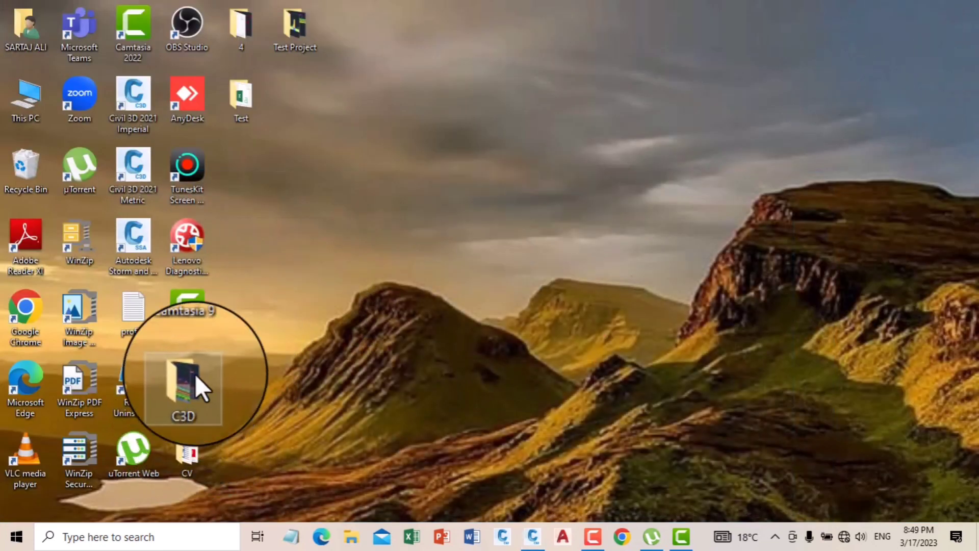
double_click(305, 26)
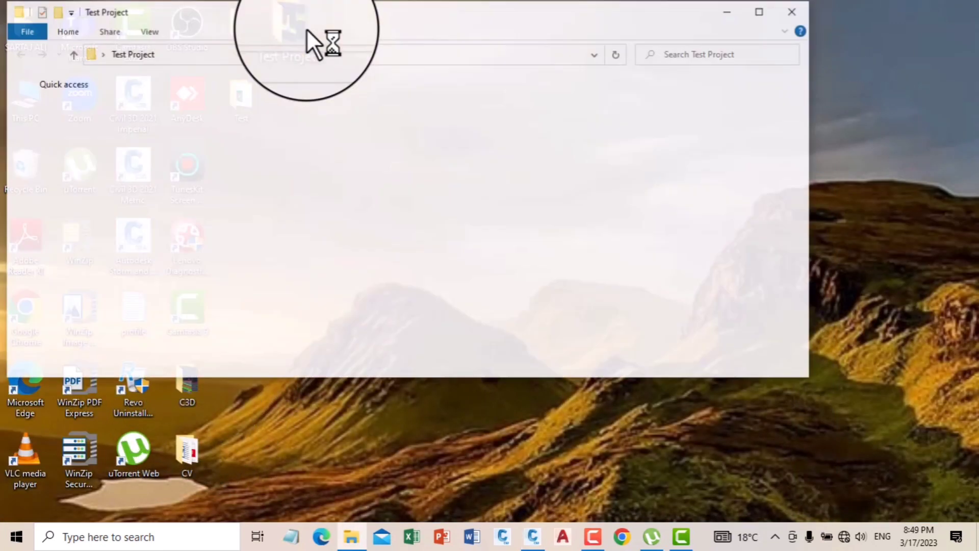
left_click(793, 13)
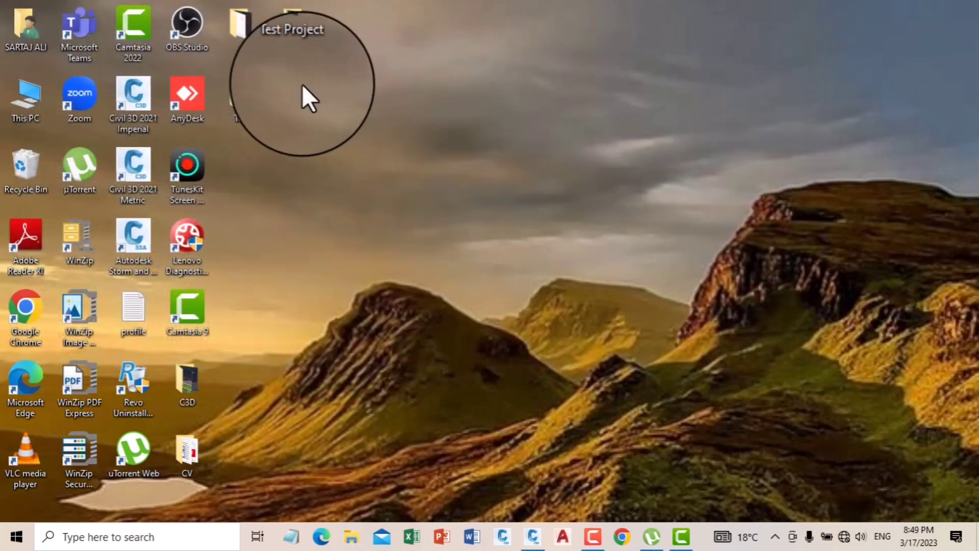
double_click(240, 102)
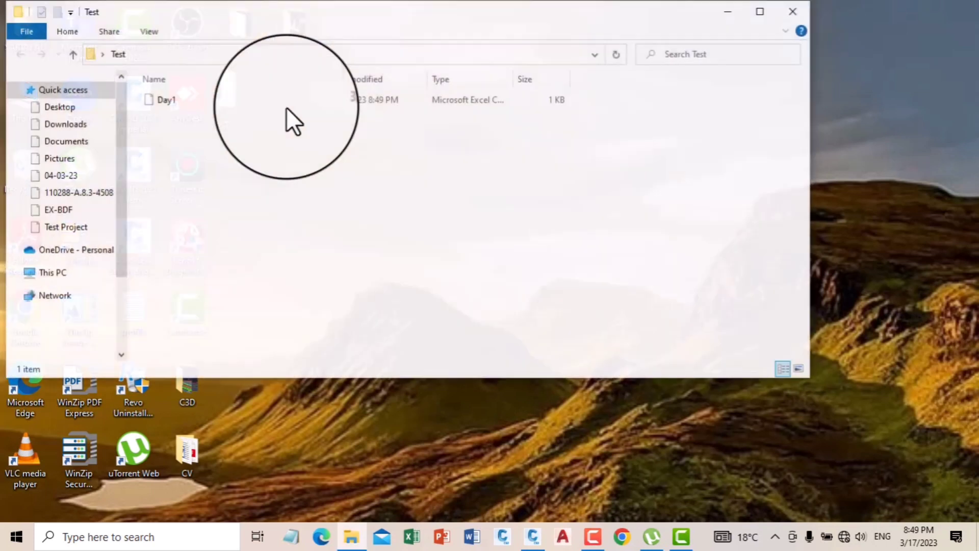
double_click(153, 99)
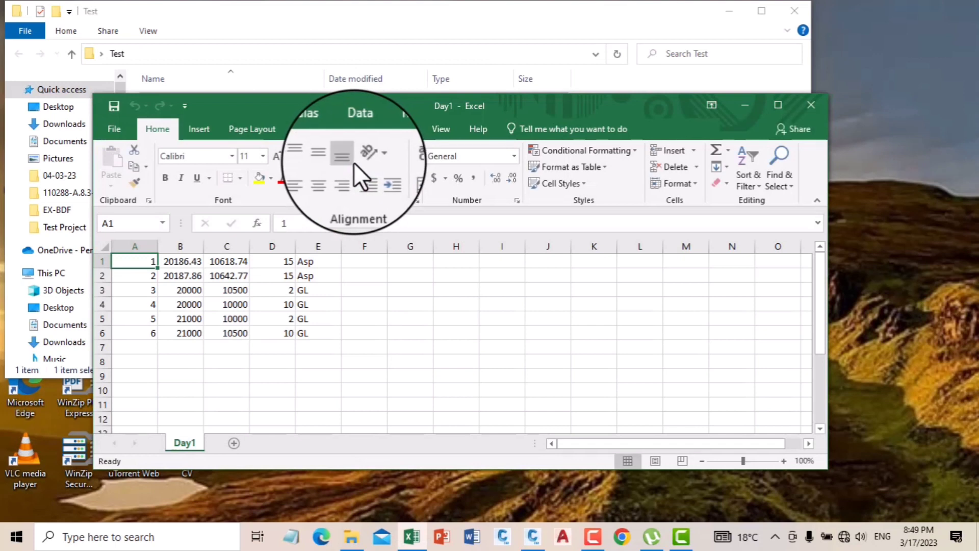
Maximize the Day1 workbook, permanently dismiss the data-loss warning, and review the exported point rows
left_click(780, 106)
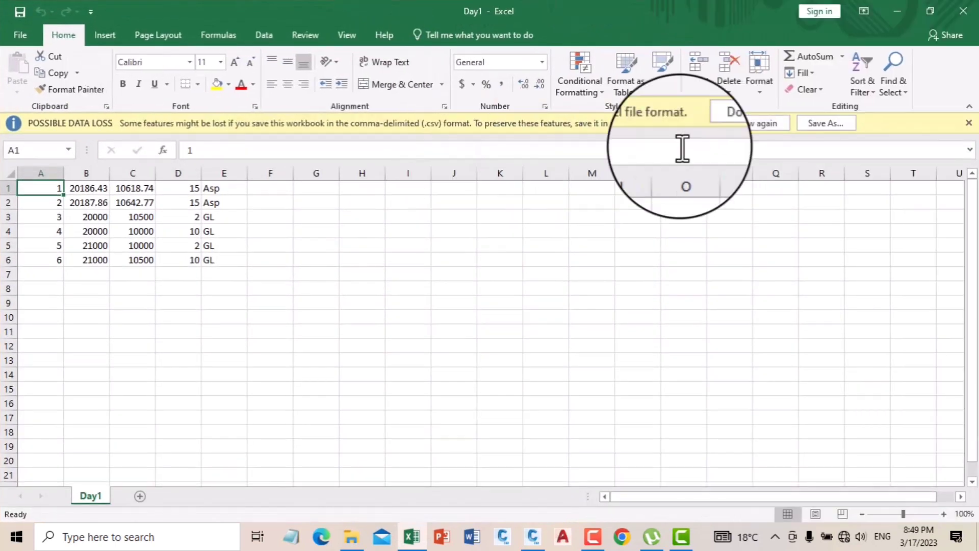
left_click(749, 123)
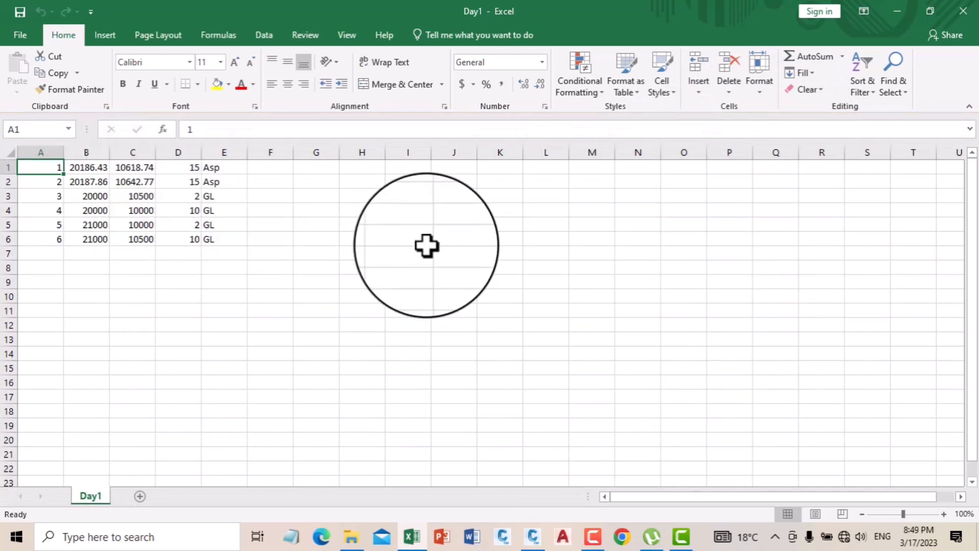
left_click(426, 242)
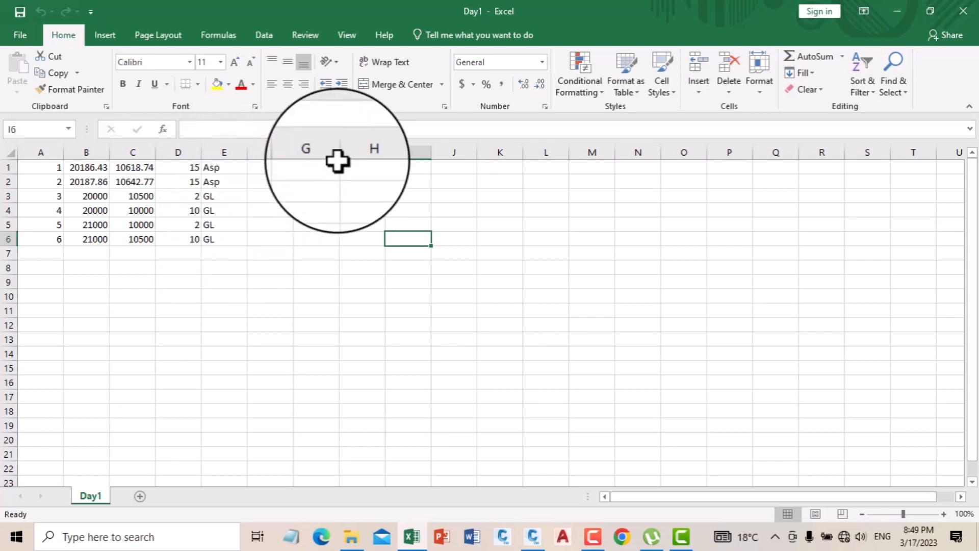
Switch back to Civil 3D and examine the circled point marker and the two neighbouring Asp points
left_click(905, 16)
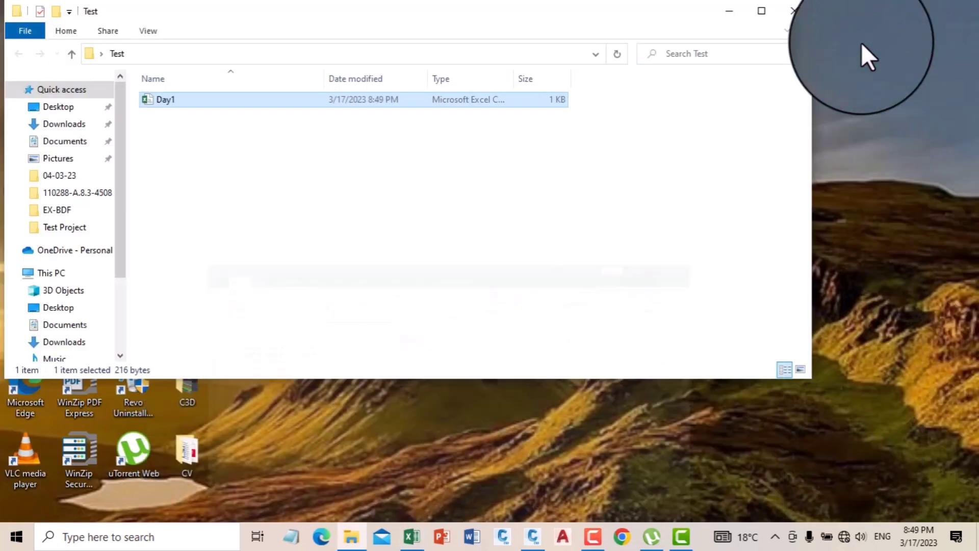
left_click(531, 538)
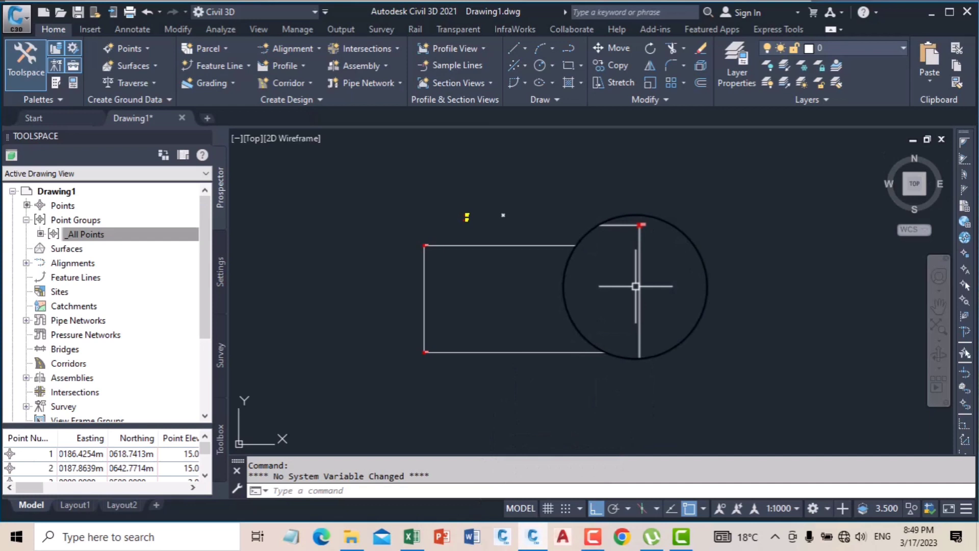
scroll(510, 214, "up", 5)
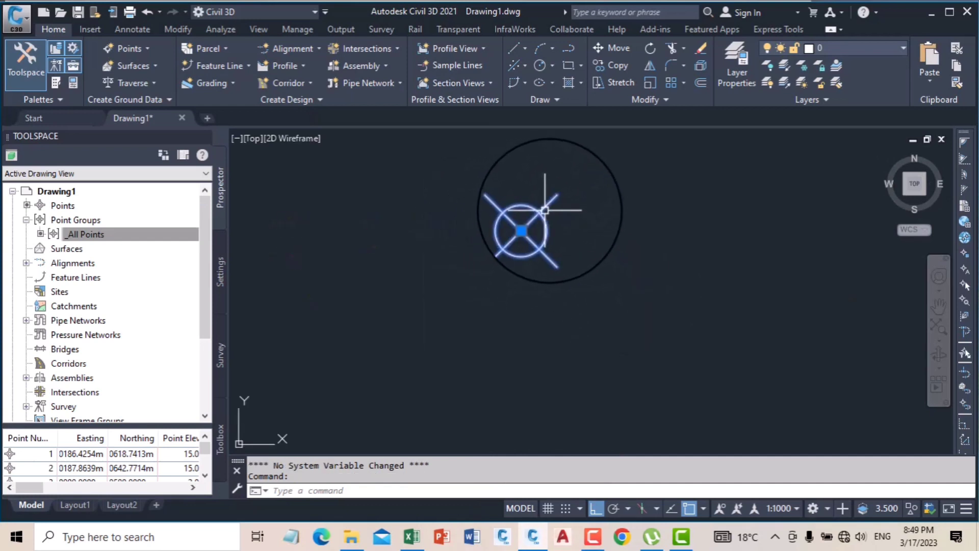
scroll(587, 225, "down", 3)
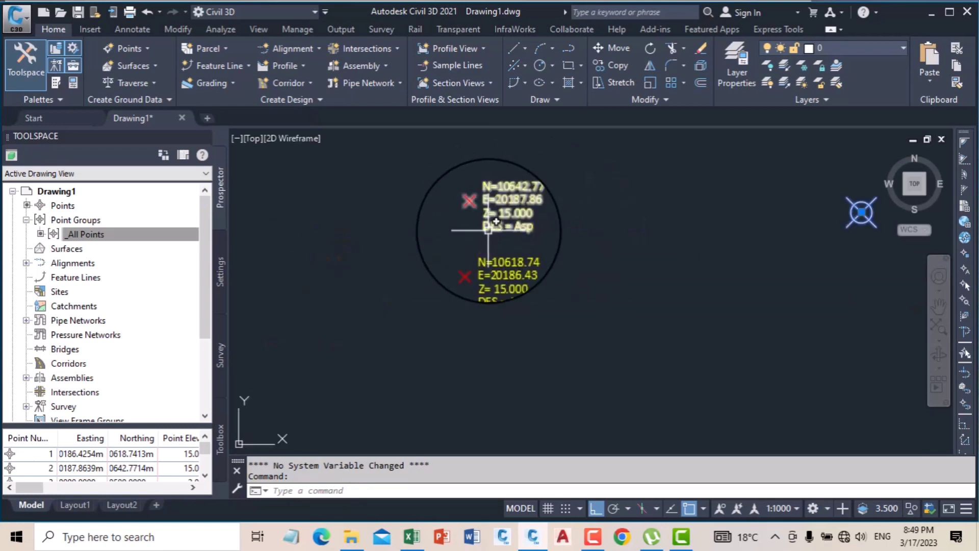
mouse_move(495, 221)
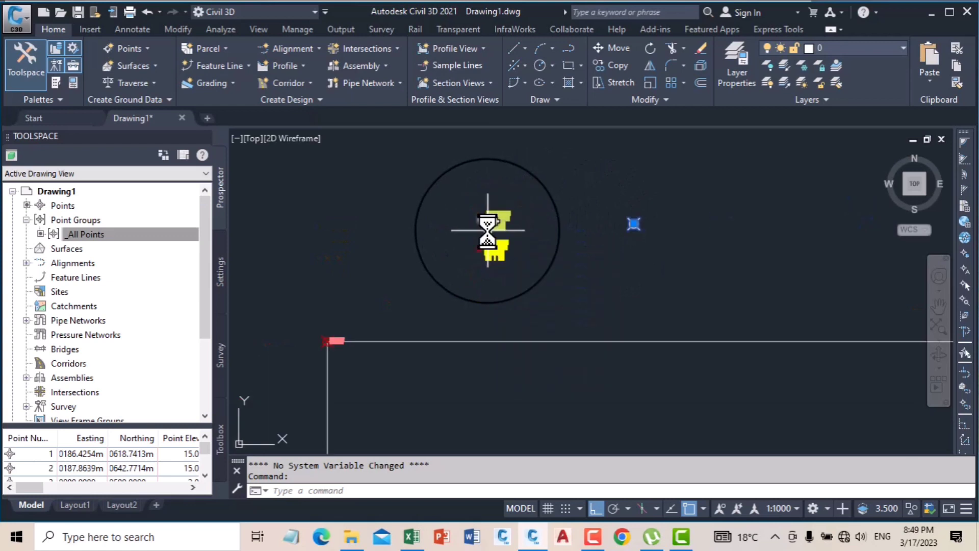
scroll(654, 229, "up", 3)
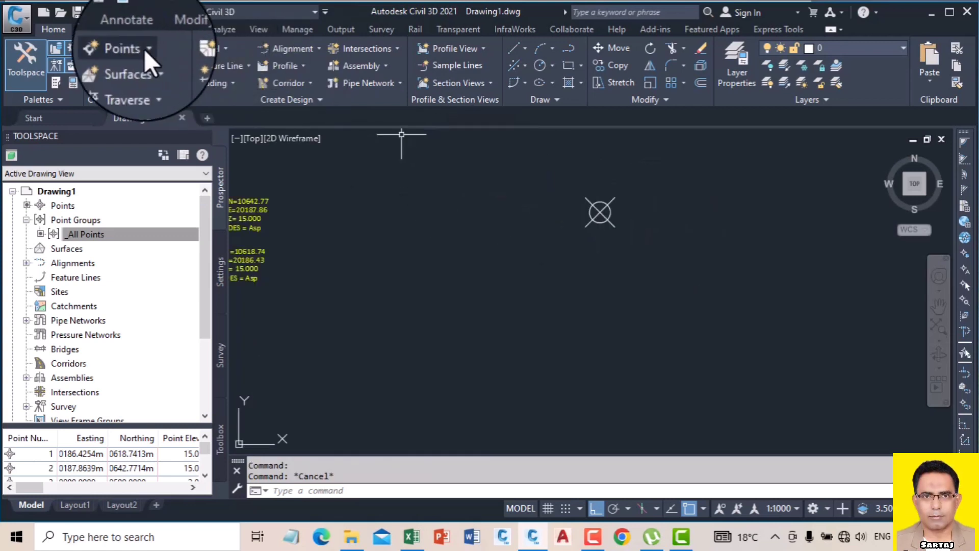
Open the point creation tools and set Prompt For Elevations to Automatic in the points creation settings
left_click(129, 49)
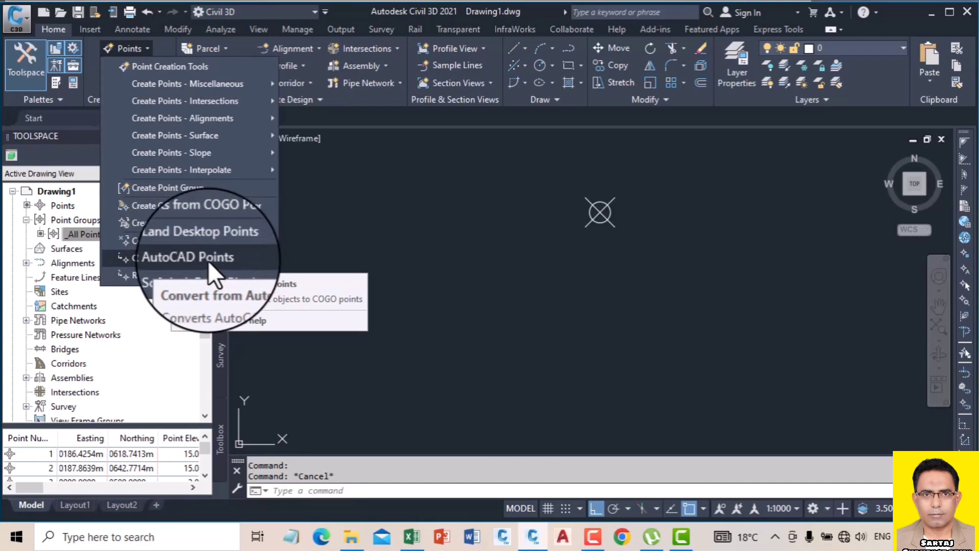
left_click(201, 64)
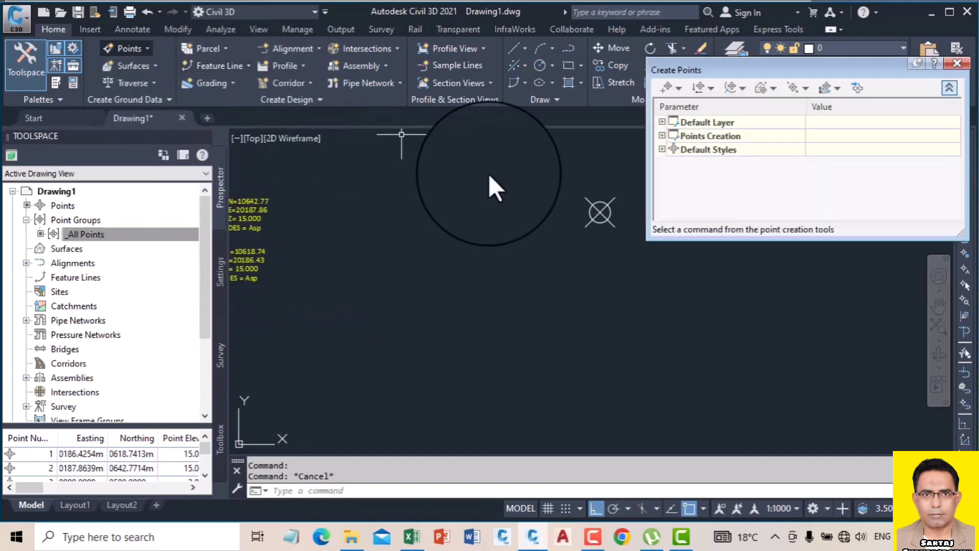
left_click(678, 88)
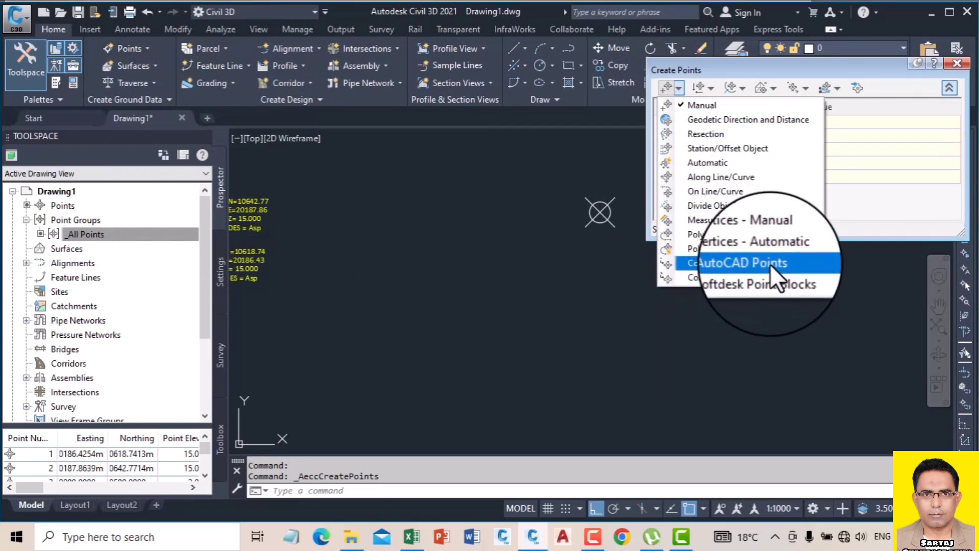
left_click(829, 312)
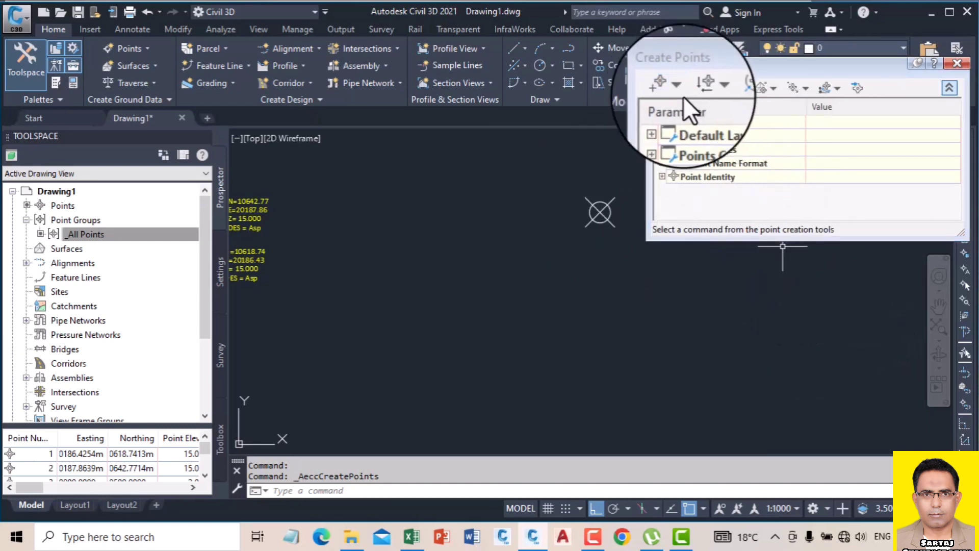
left_click(662, 136)
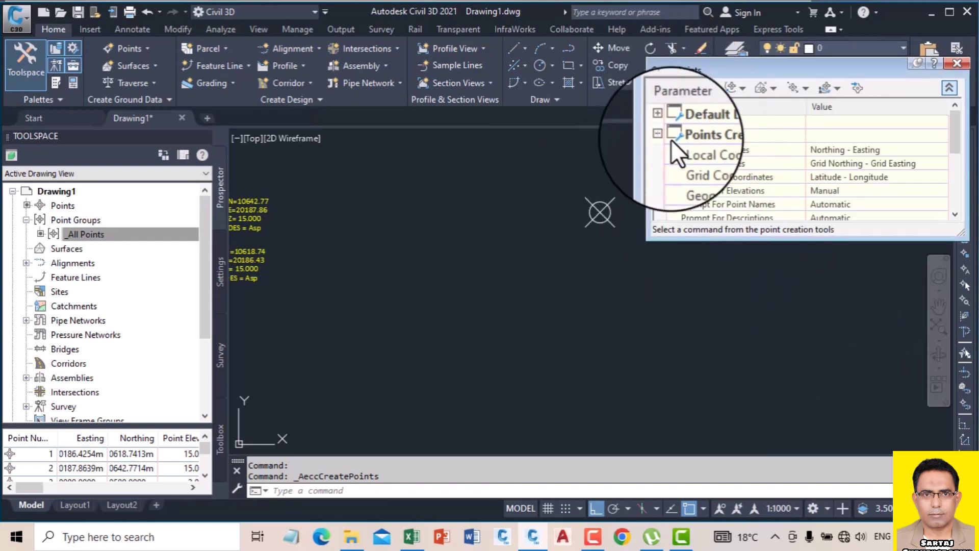
left_click(871, 190)
left_click(855, 201)
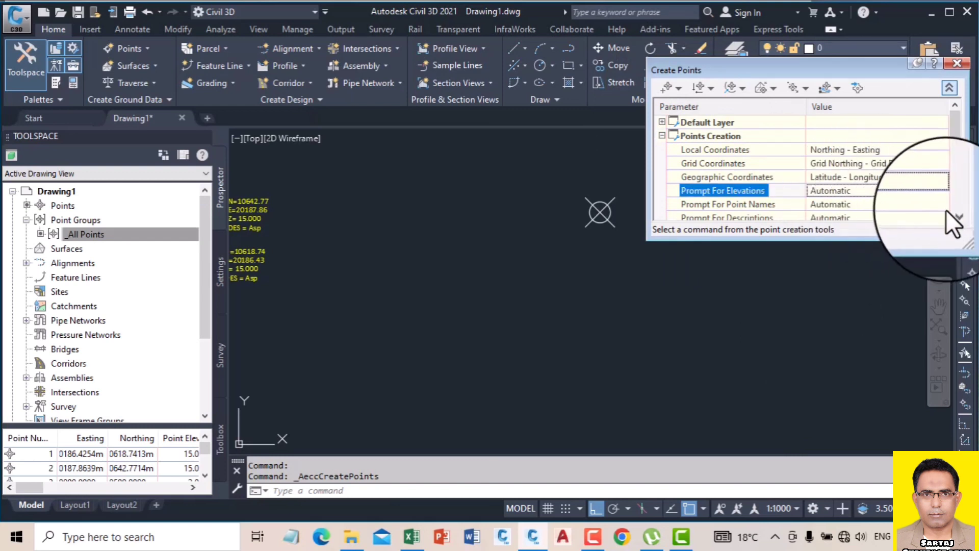
Set the default Point Label Style for new points to Northing and Easting Elev Des
left_click(955, 214)
left_click(955, 215)
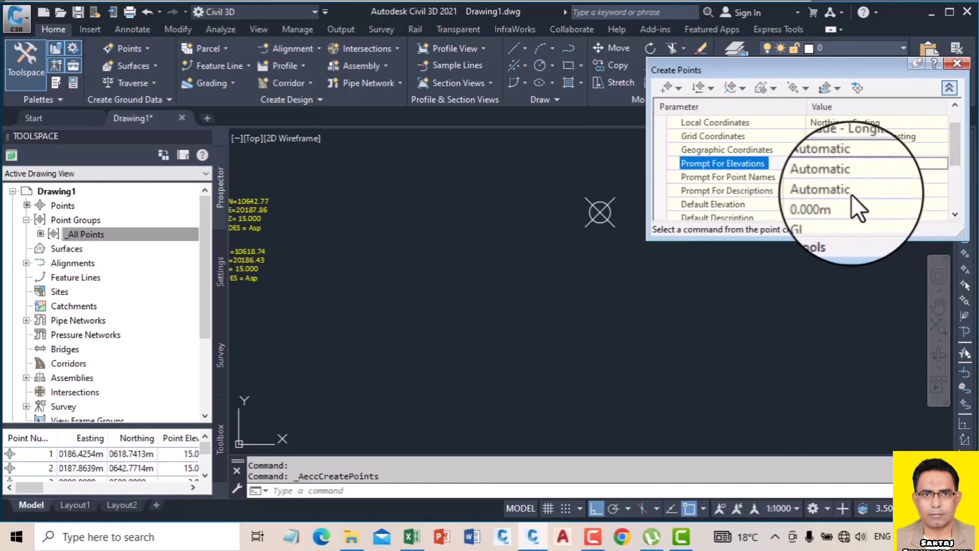
left_click(956, 215)
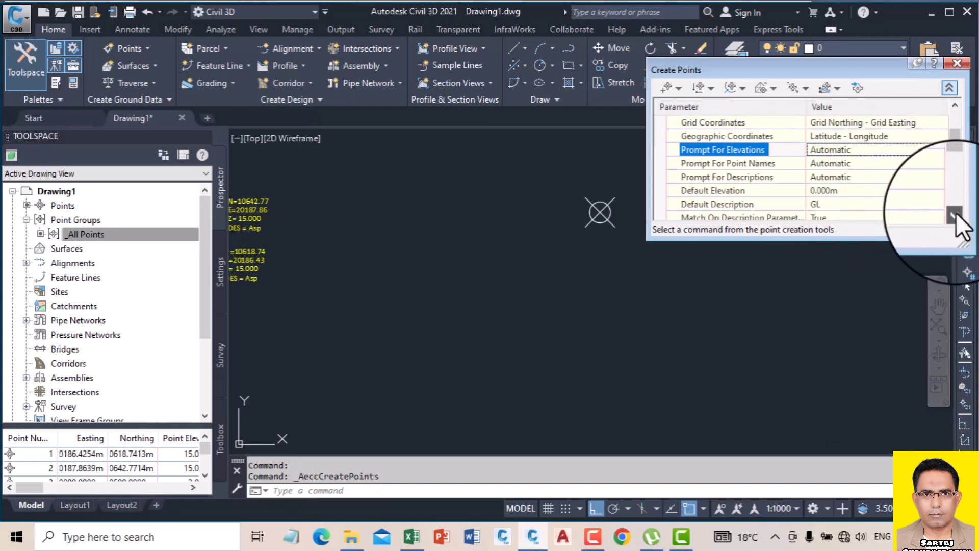
left_click(955, 214)
left_click(955, 214)
left_click(955, 214)
left_click(956, 214)
left_click(955, 214)
left_click(955, 214)
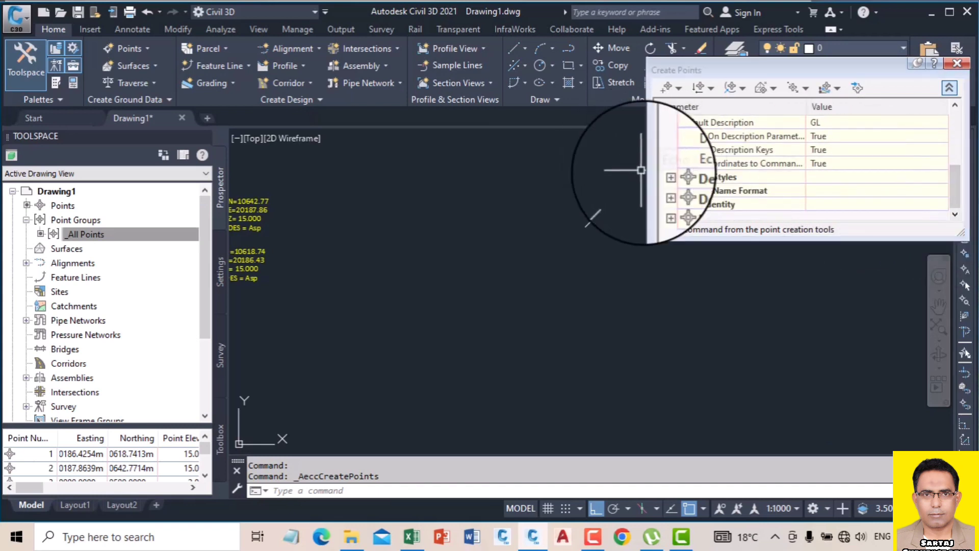
left_click(662, 177)
left_click(887, 206)
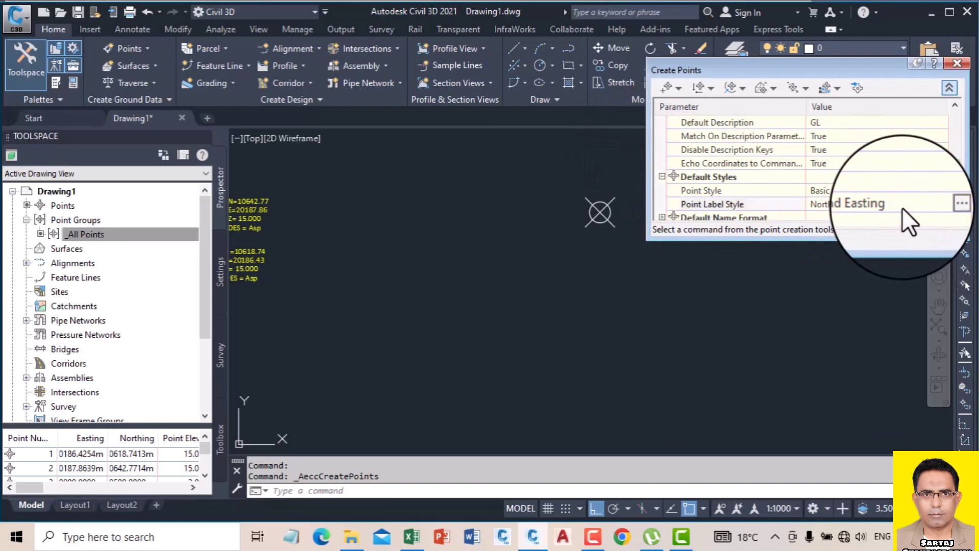
left_click(942, 205)
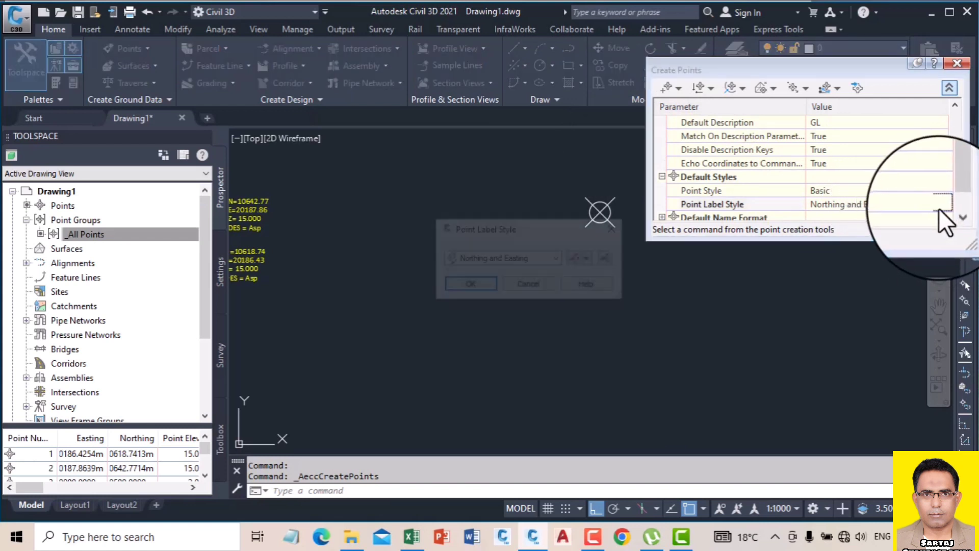
left_click(522, 258)
left_click(566, 329)
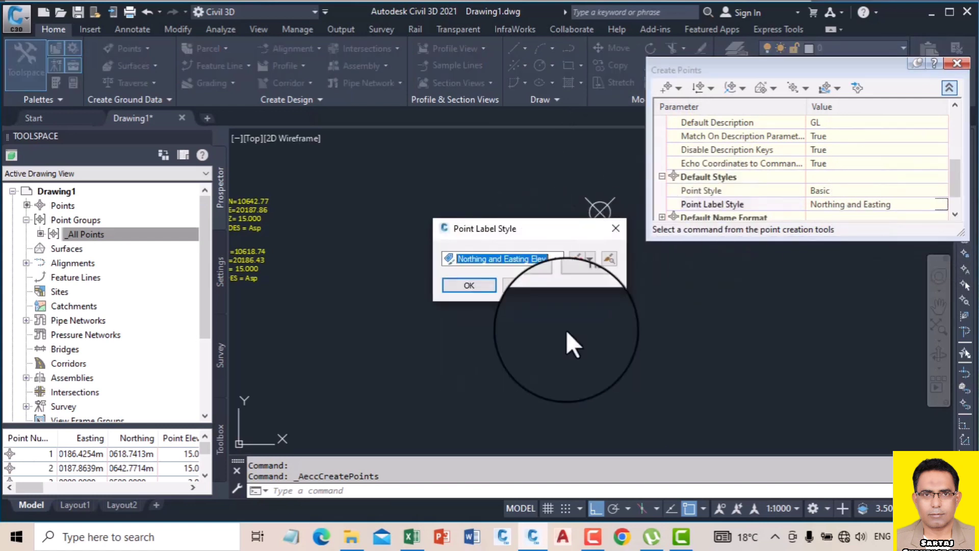
left_click(469, 285)
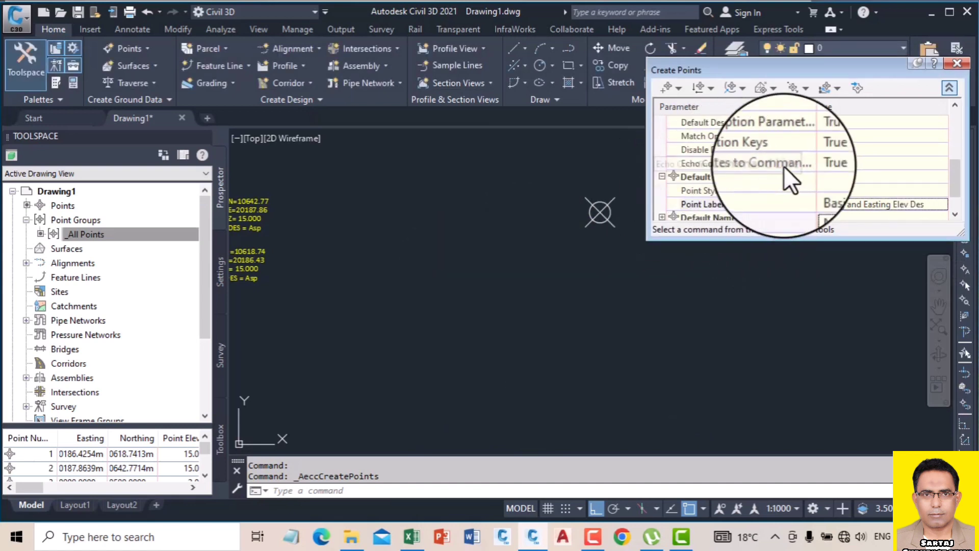
left_click_drag(955, 178, 958, 149)
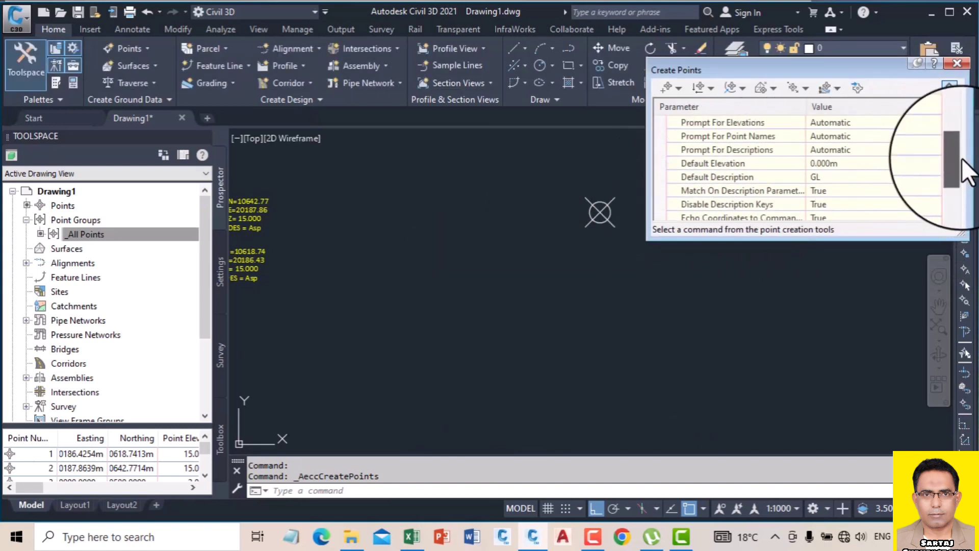
Convert the circled AutoCAD point marker to a COGO point with Convert AutoCAD Points, selecting it with a window
left_click_drag(804, 70, 871, 84)
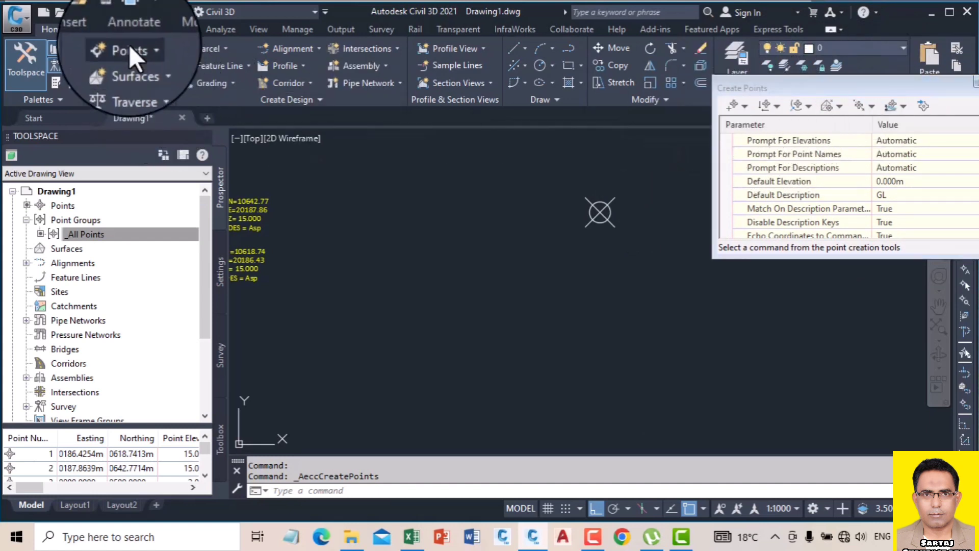
left_click(143, 48)
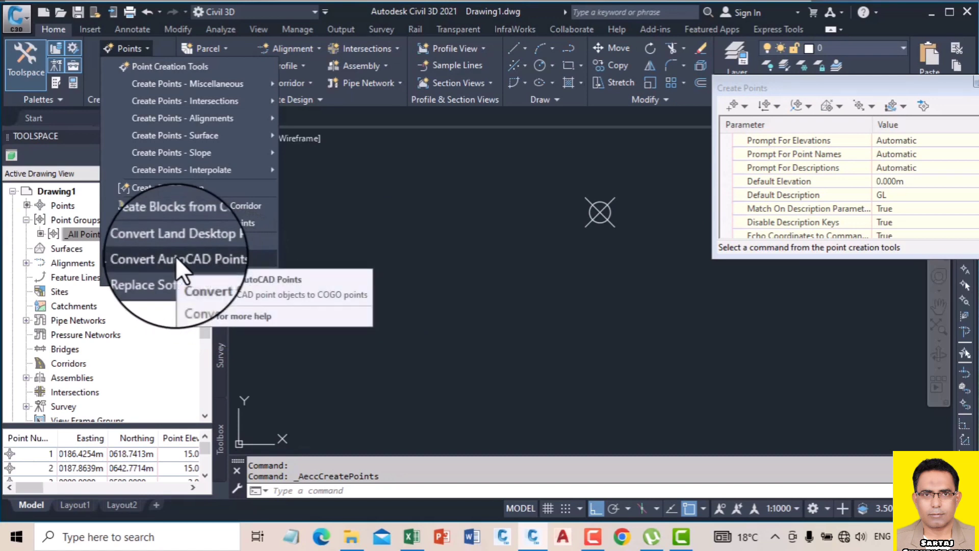
left_click(745, 105)
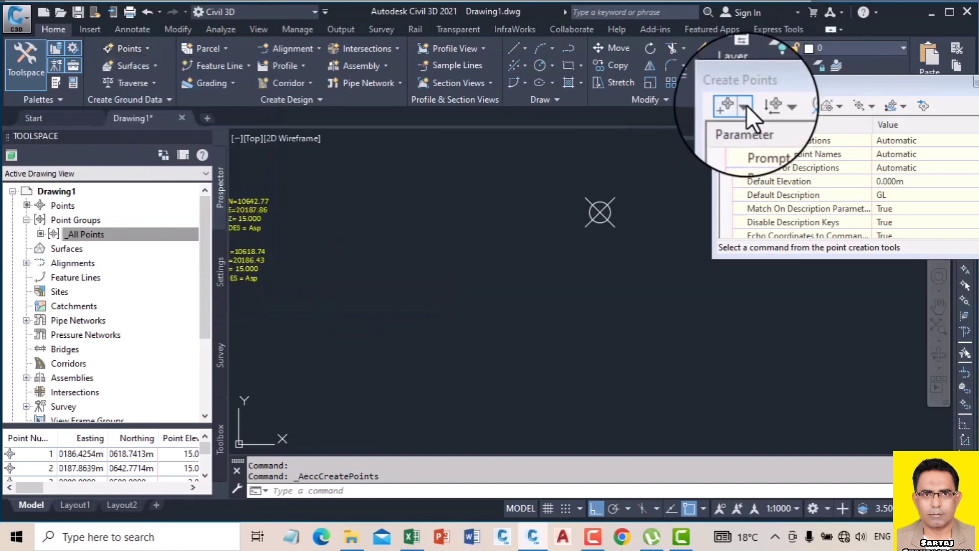
left_click(746, 105)
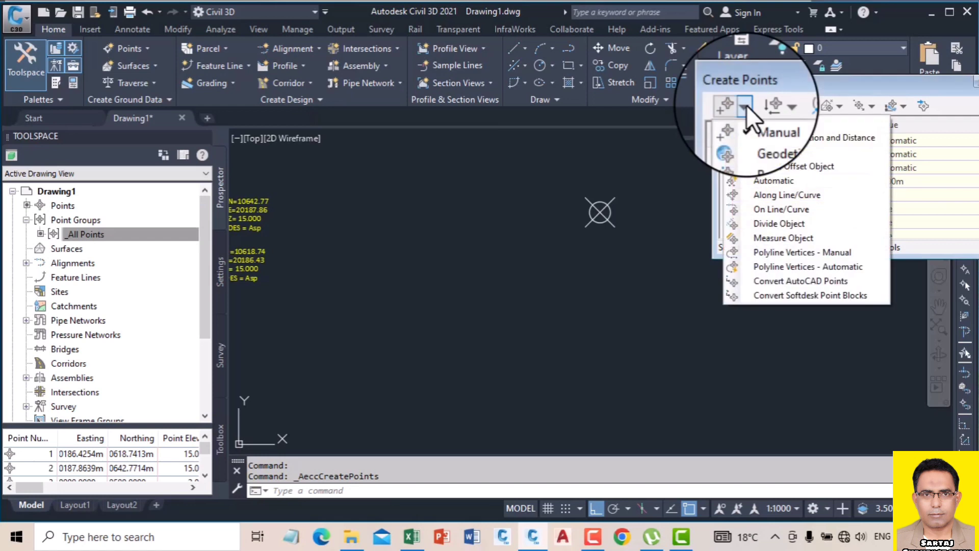
left_click(814, 281)
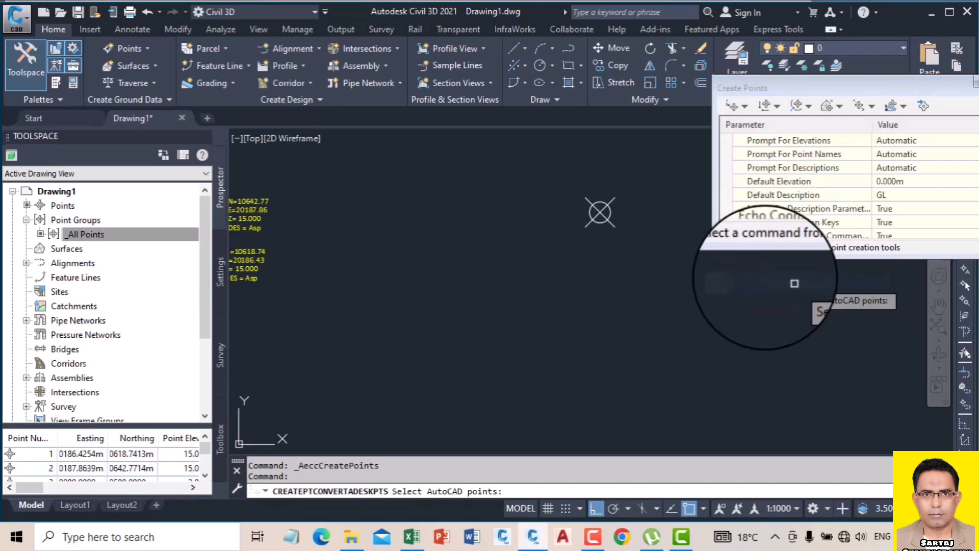
left_click(408, 153)
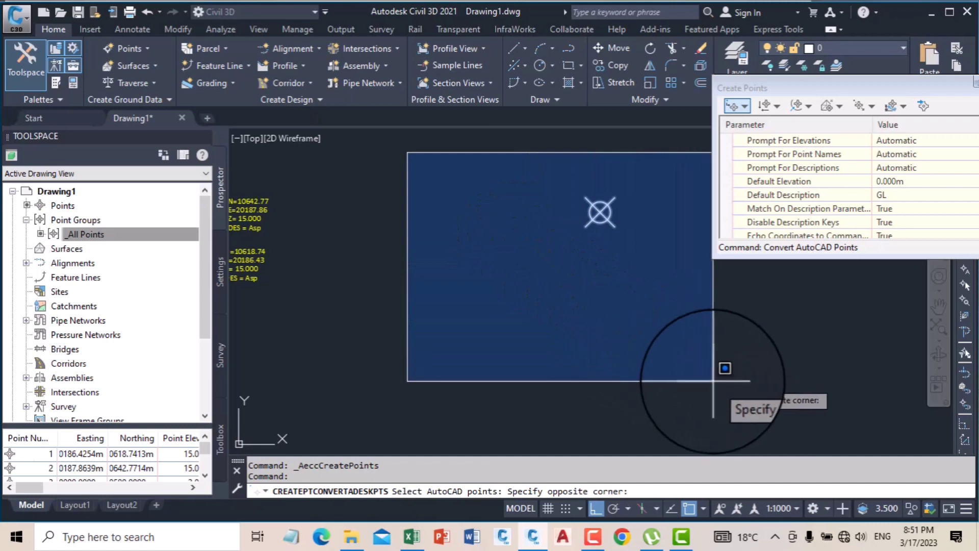
left_click(682, 339)
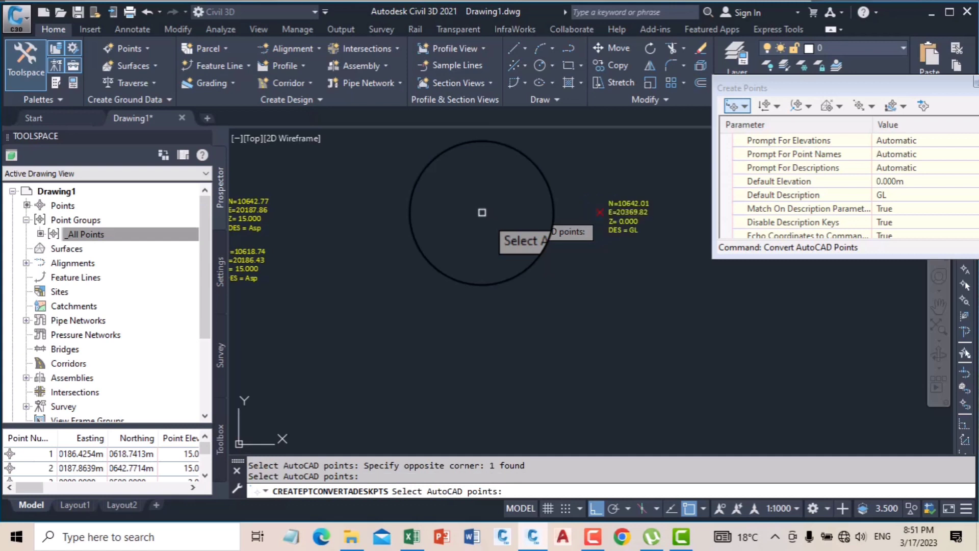
key("Return")
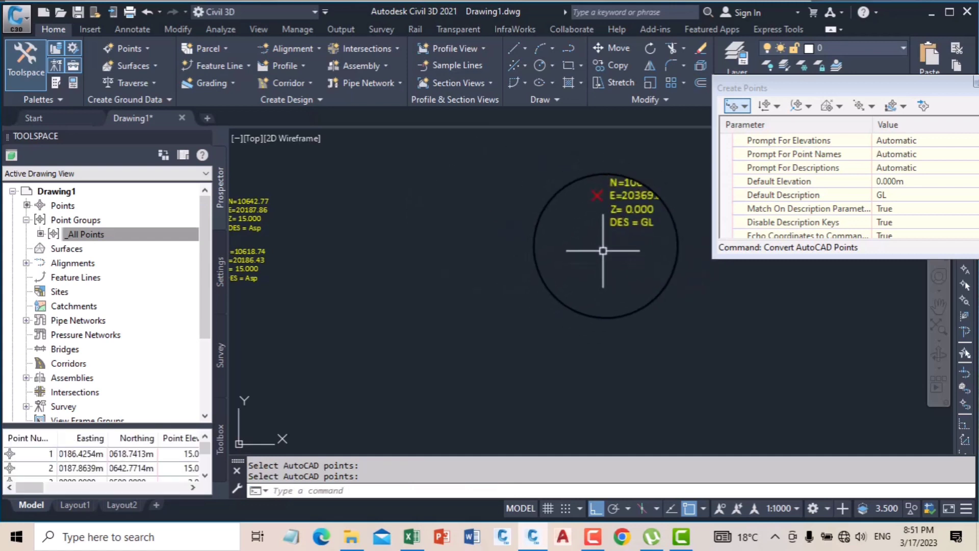
Examine the converted point's label and compare it with the labels of the two Asp points
scroll(603, 251, "up", 4)
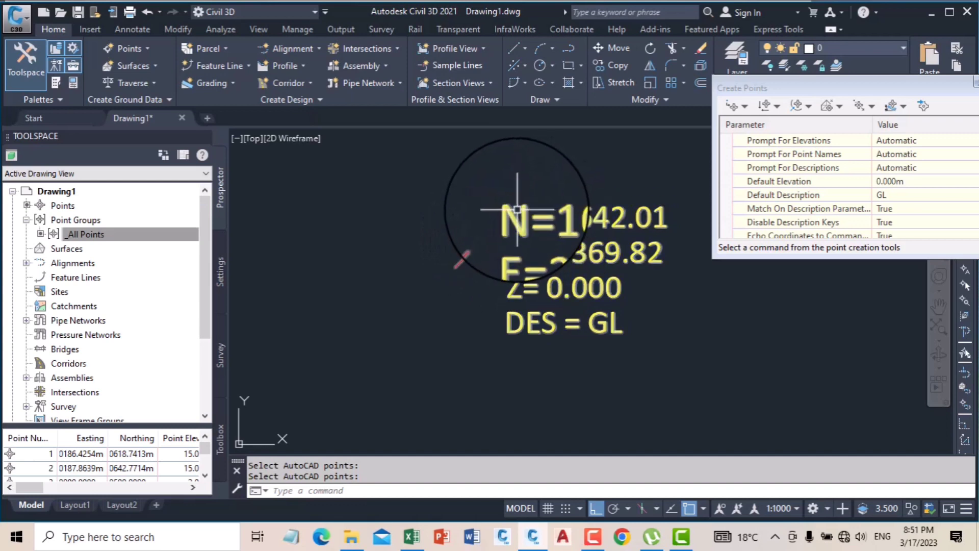
scroll(517, 209, "down", 5)
scroll(349, 240, "up", 4)
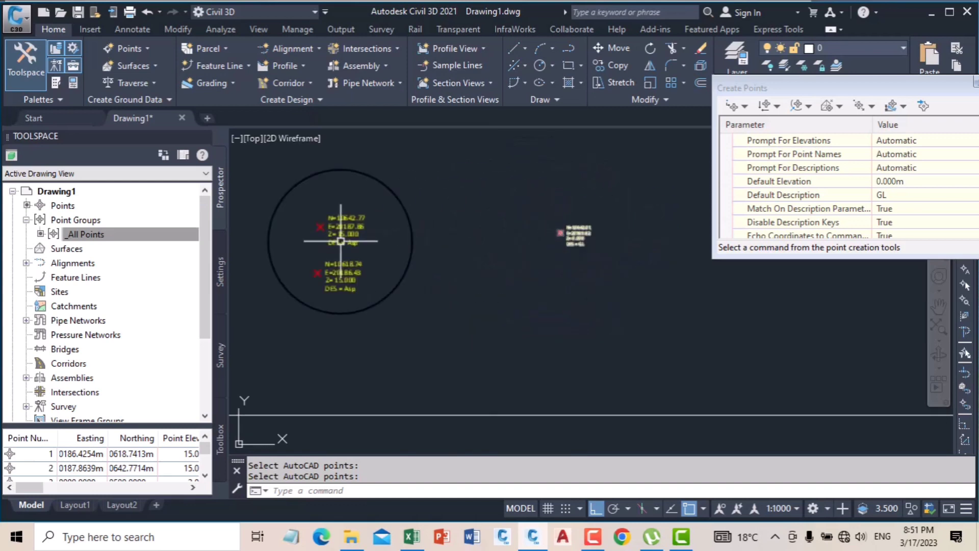
scroll(445, 274, "down", 2)
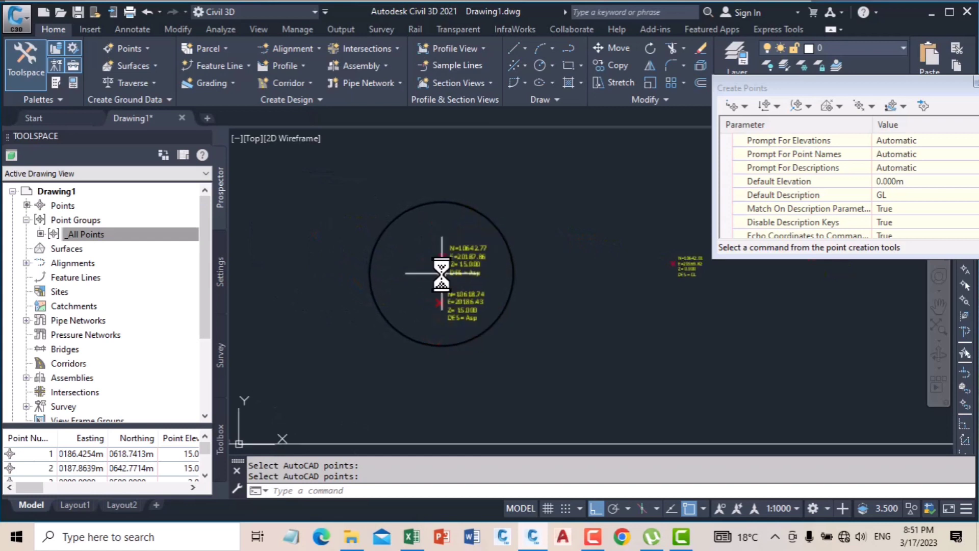
scroll(442, 272, "up", 1)
left_click(84, 234)
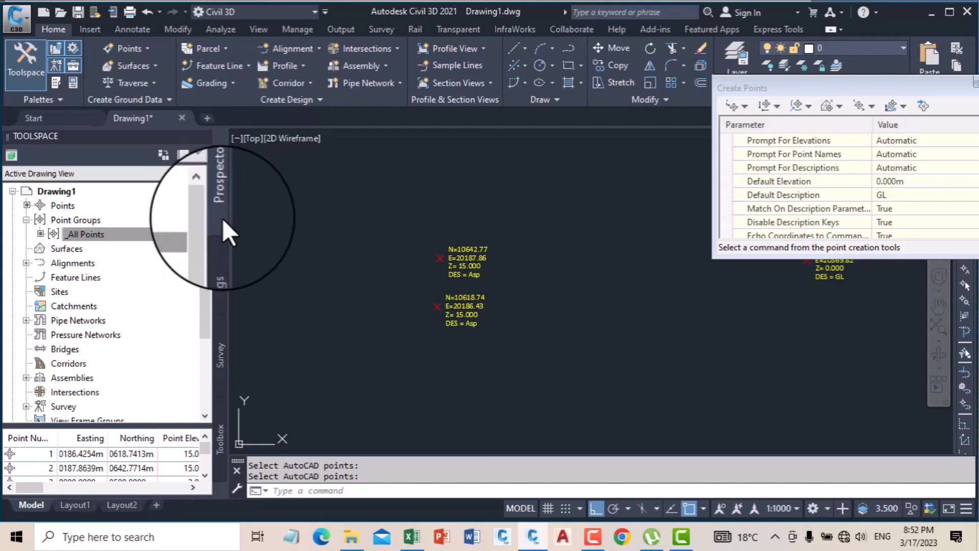
left_click(221, 275)
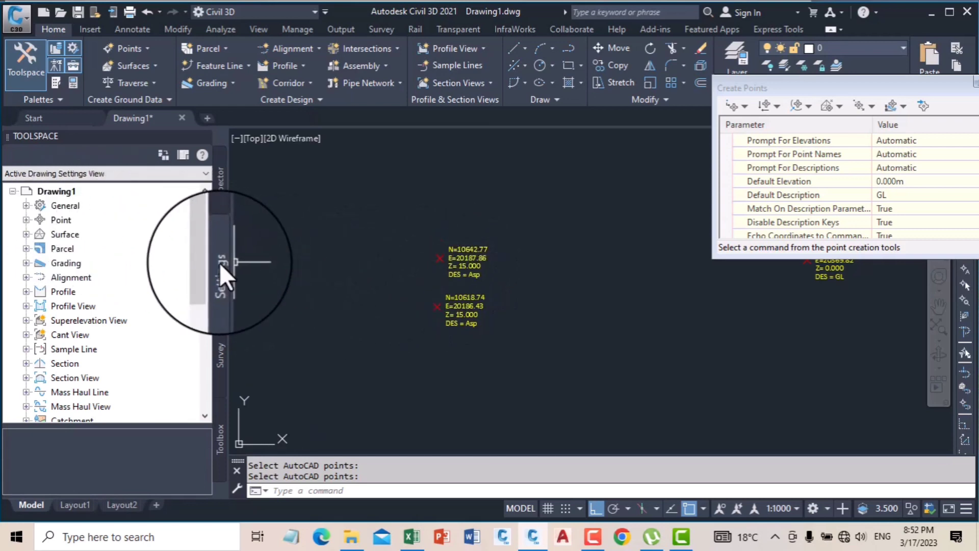
left_click(221, 204)
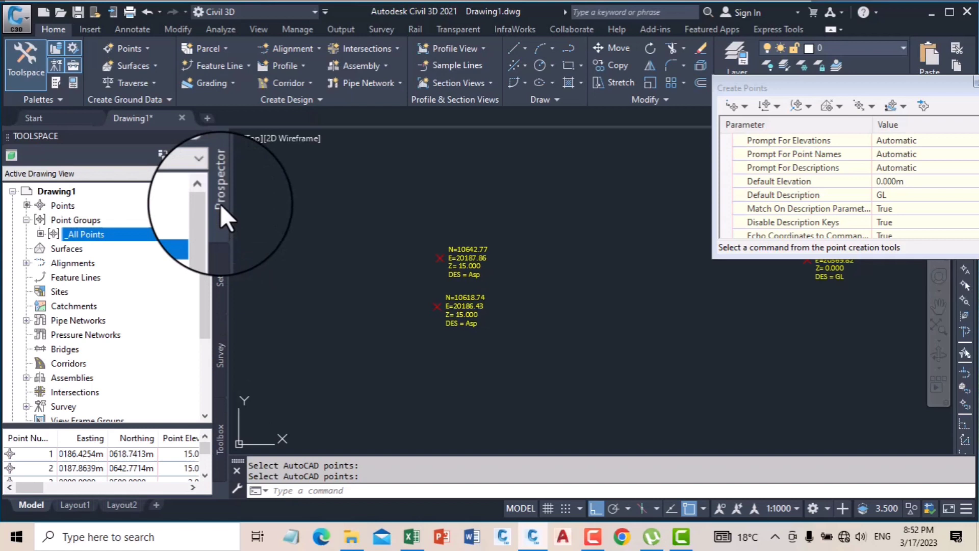
right_click(49, 204)
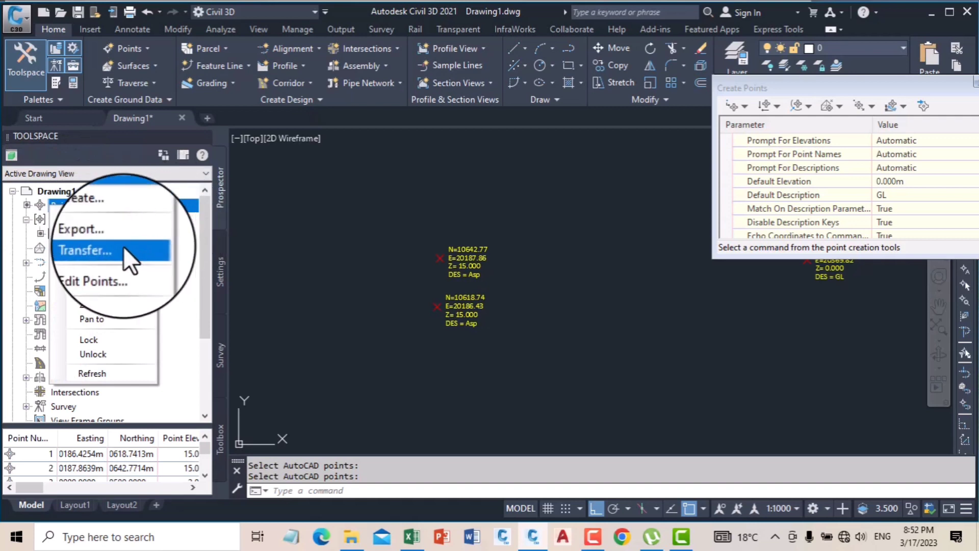
left_click(284, 258)
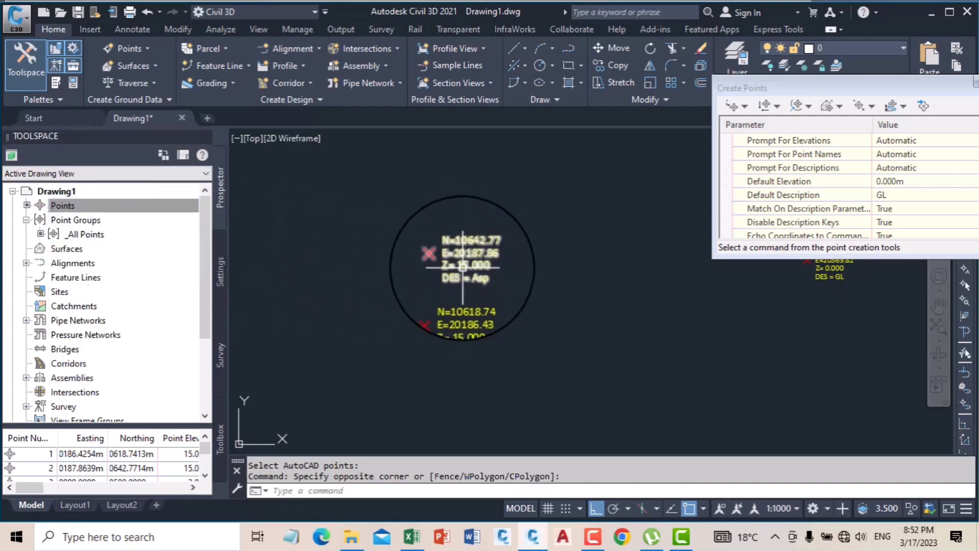
Open the Northing and Easting Elev Des point label style for editing and rename it Nos - Northing and Easting Elev Des
left_click(220, 257)
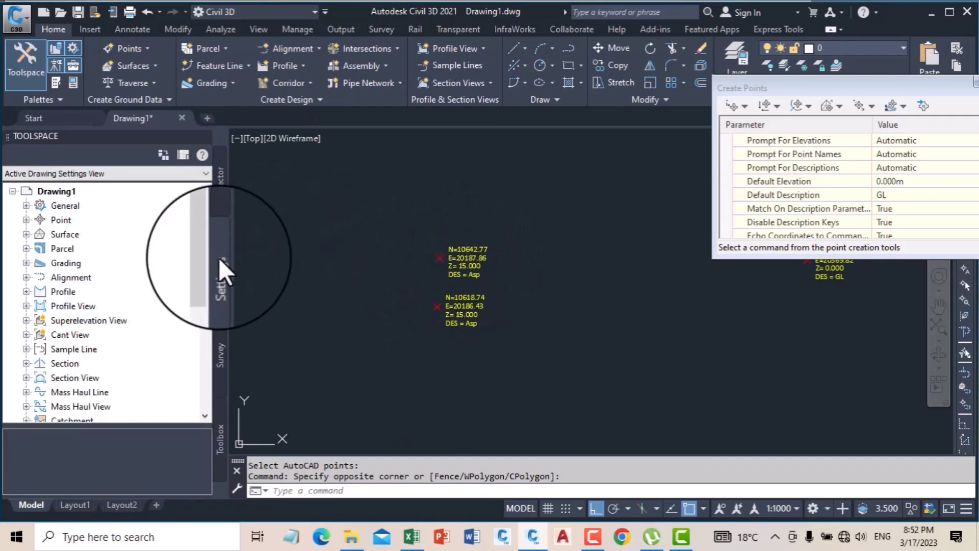
left_click(23, 220)
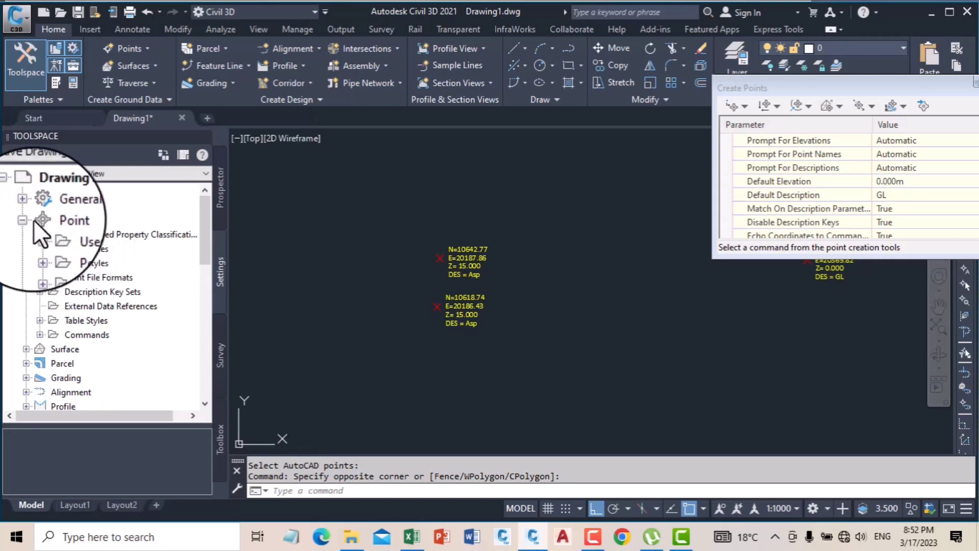
left_click(25, 219)
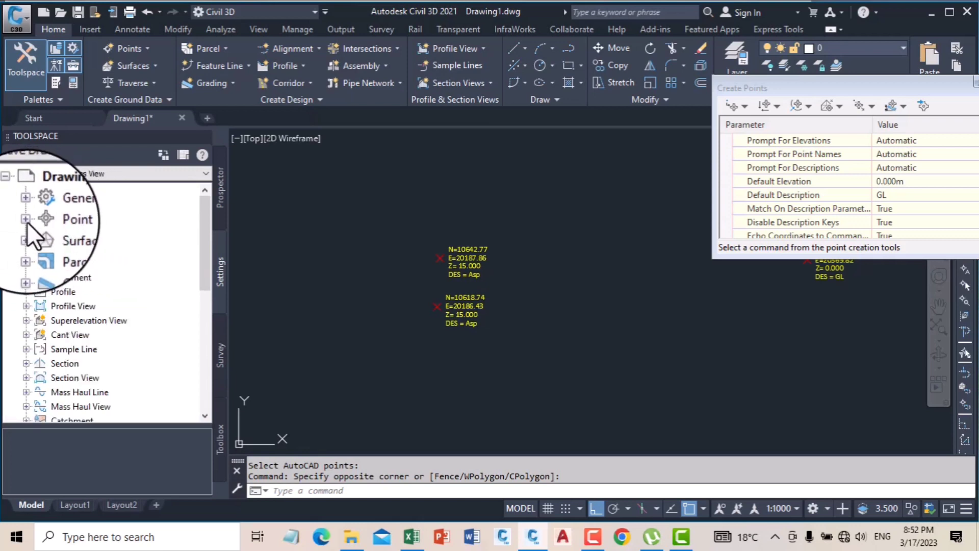
left_click(25, 220)
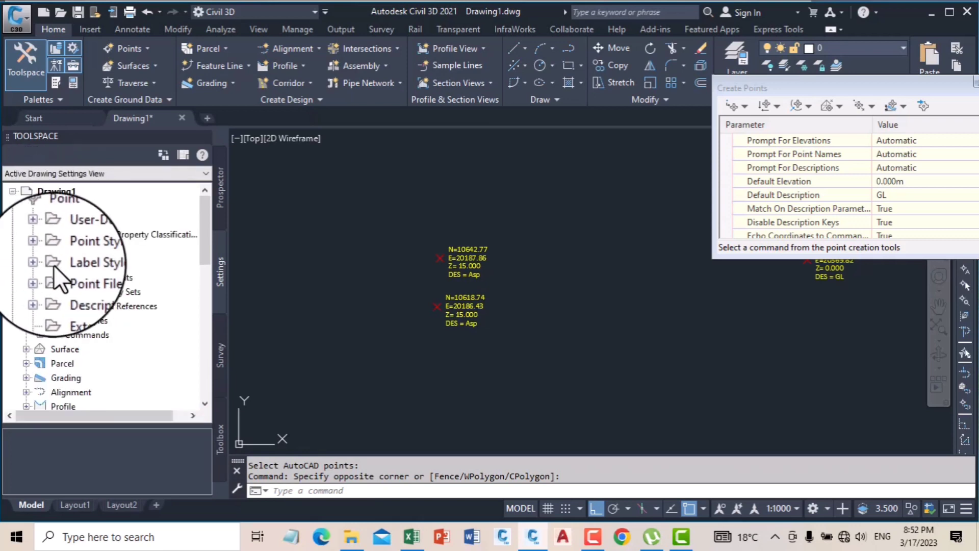
left_click(38, 263)
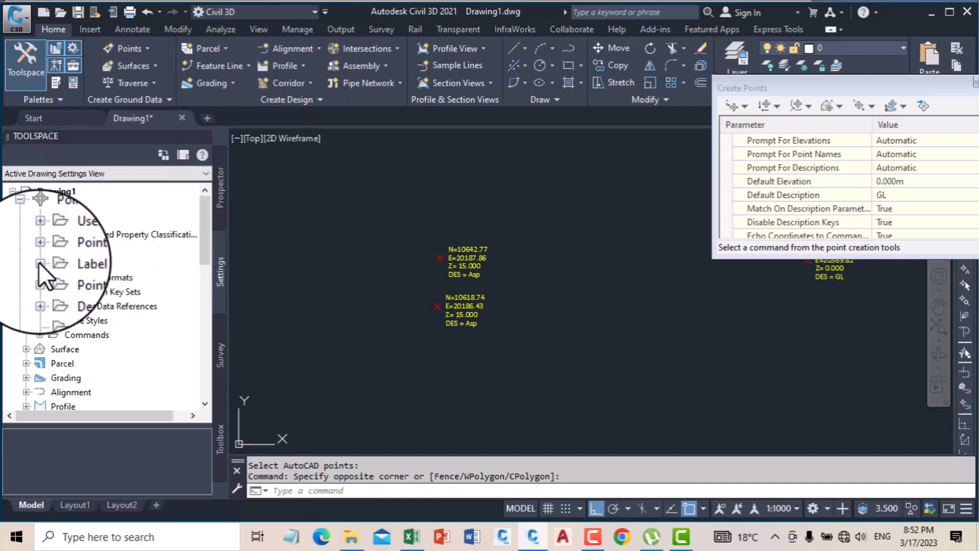
left_click(131, 335)
right_click(139, 333)
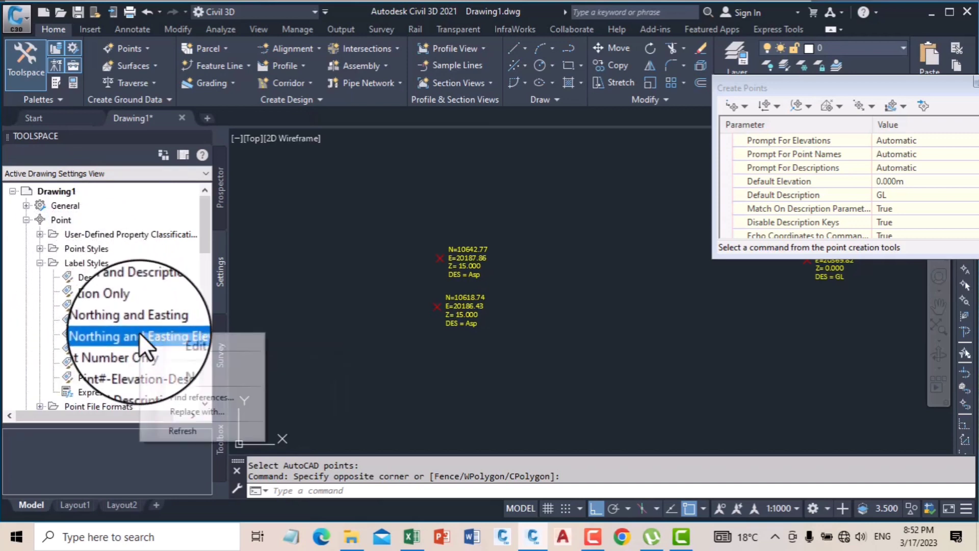
left_click(174, 342)
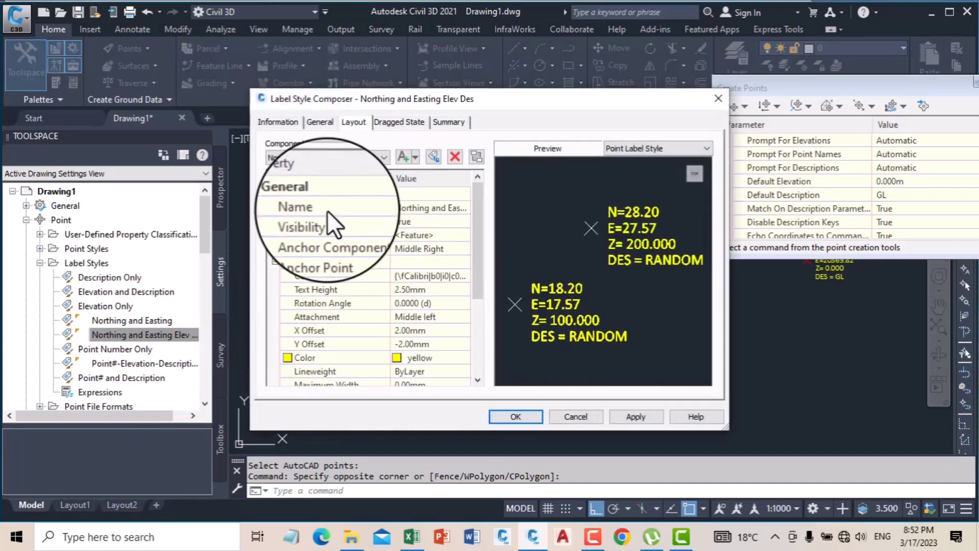
left_click(268, 122)
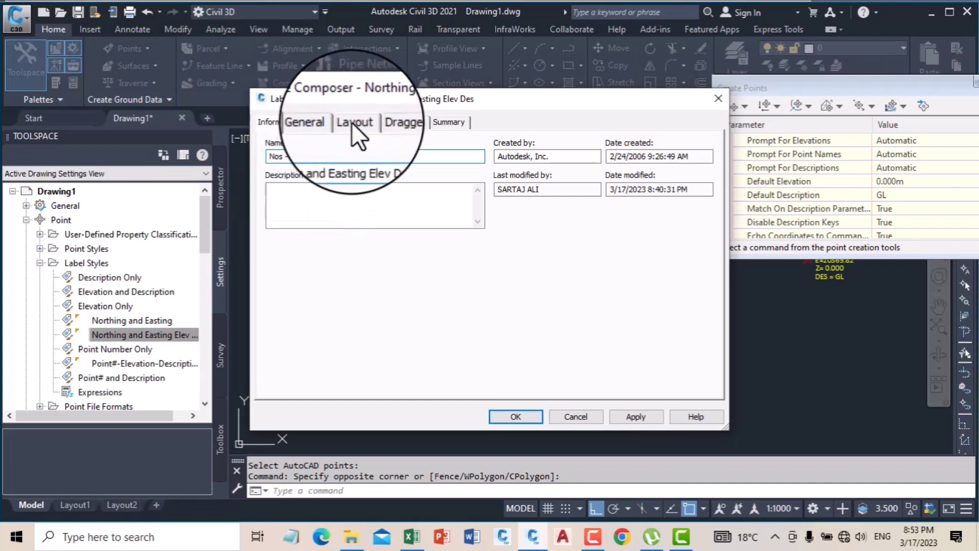
Add a first line reading Nos= followed by the Point Number property to the label style's text contents and apply the style
left_click(352, 121)
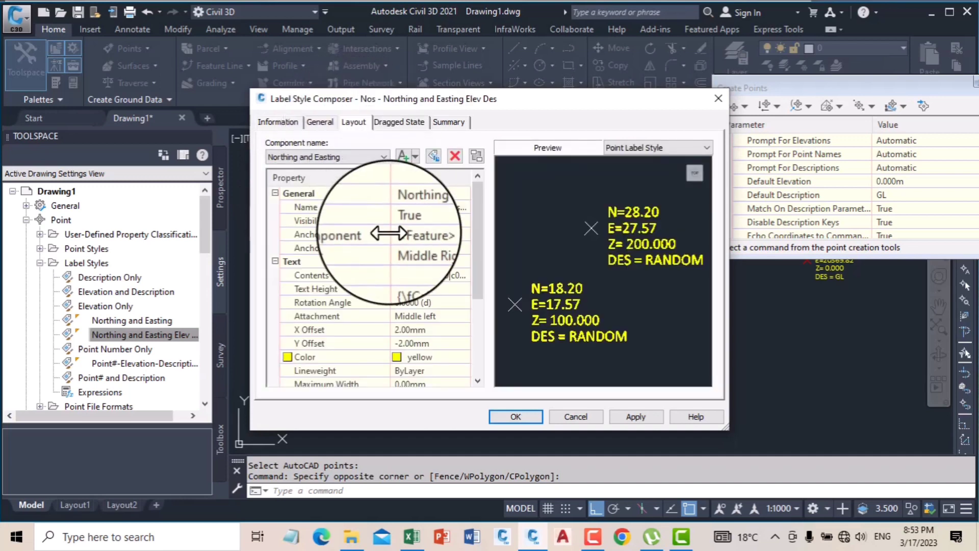
left_click(464, 277)
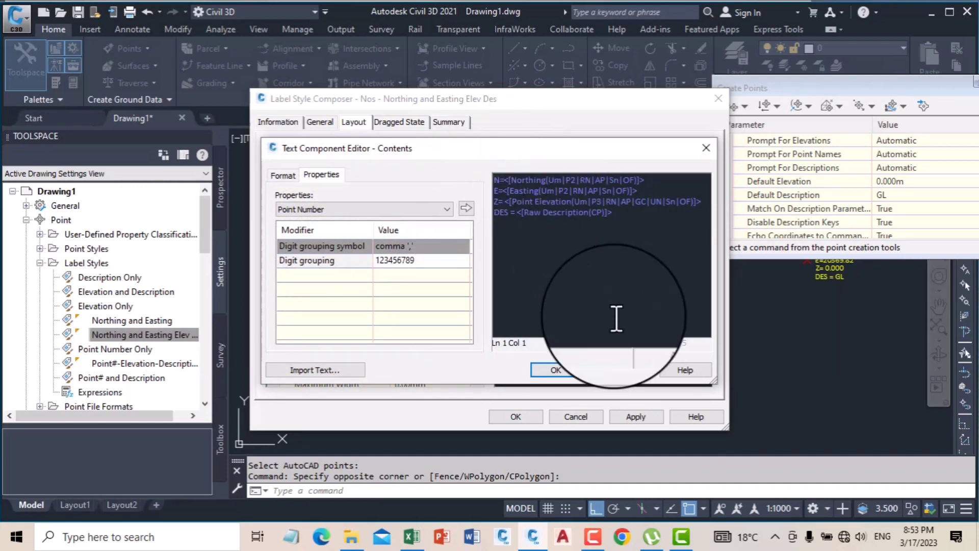
key("Return")
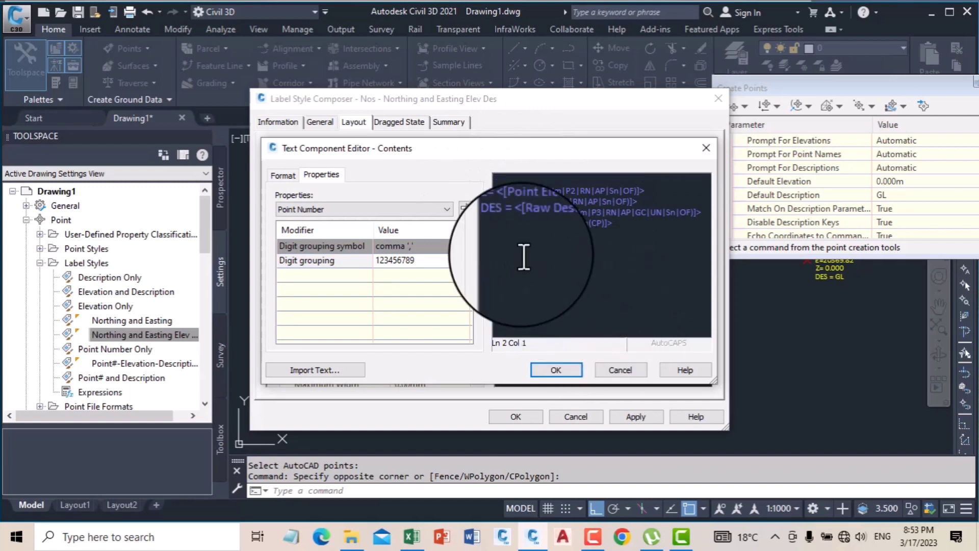
left_click(501, 178)
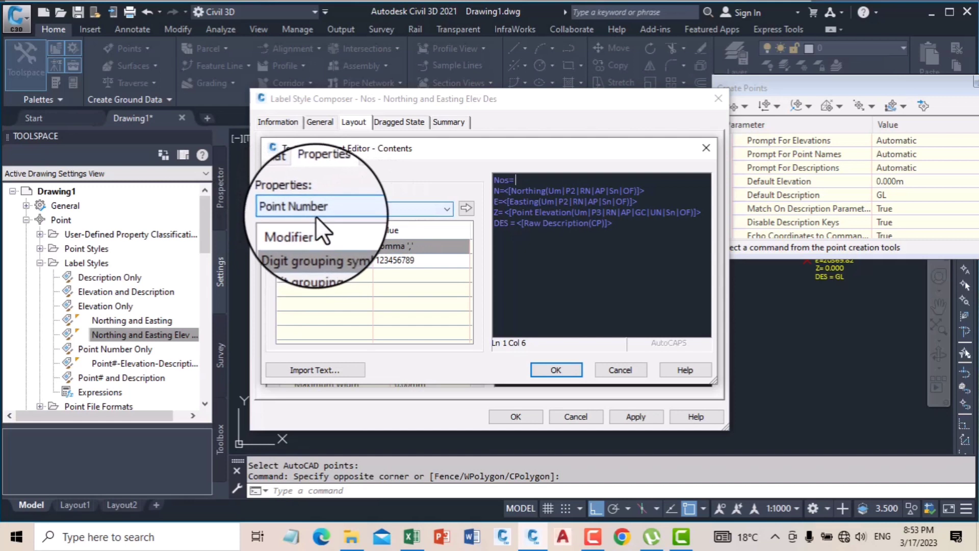
left_click(466, 207)
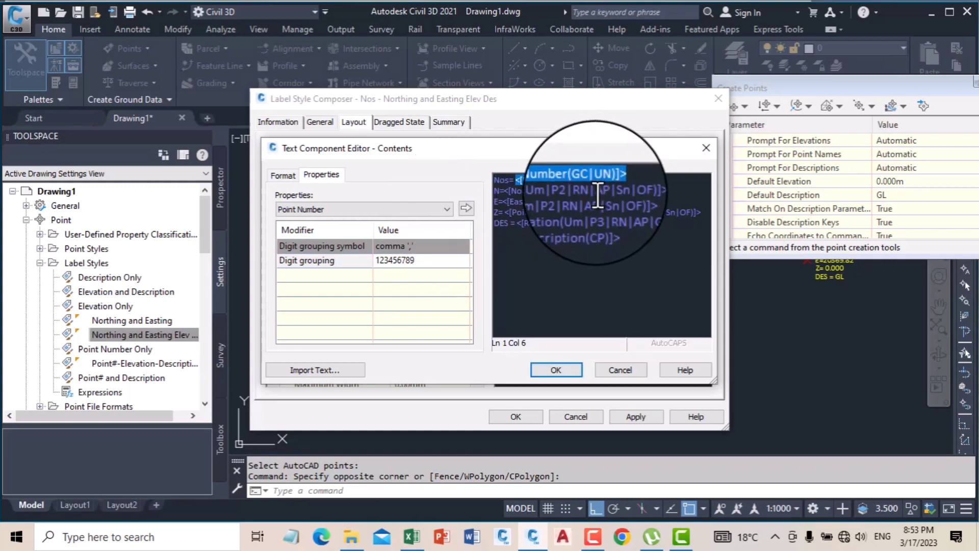
left_click(558, 370)
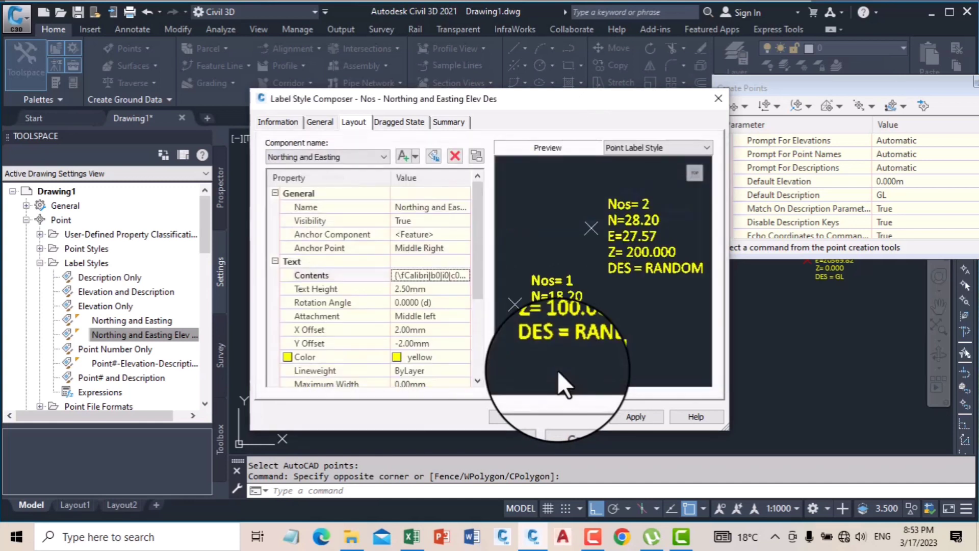
left_click(636, 417)
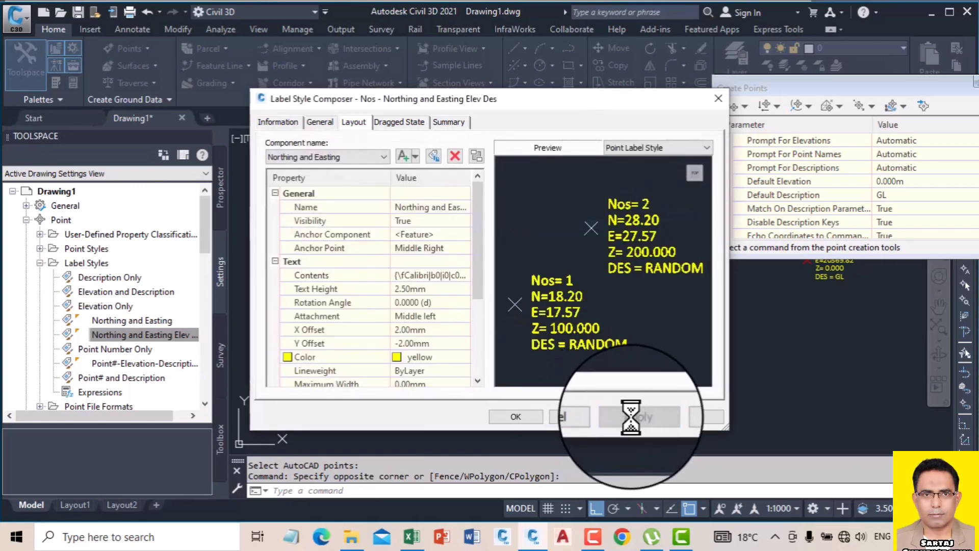
left_click(514, 416)
Select the rectangle's corner COGO point plus all similar points and set their Point Label Style to Nos - Northing and Easting Elev Des
scroll(489, 245, "up", 5)
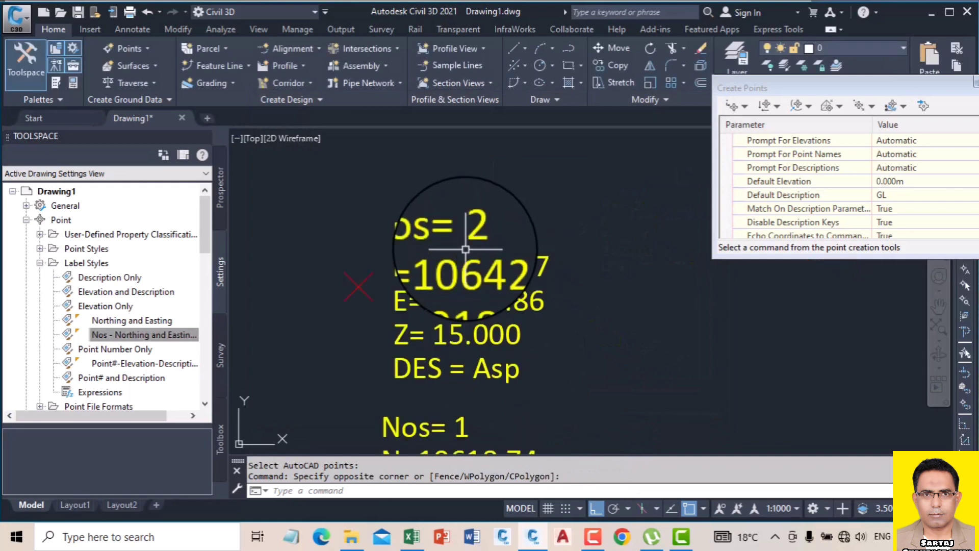
scroll(512, 243, "down", 8)
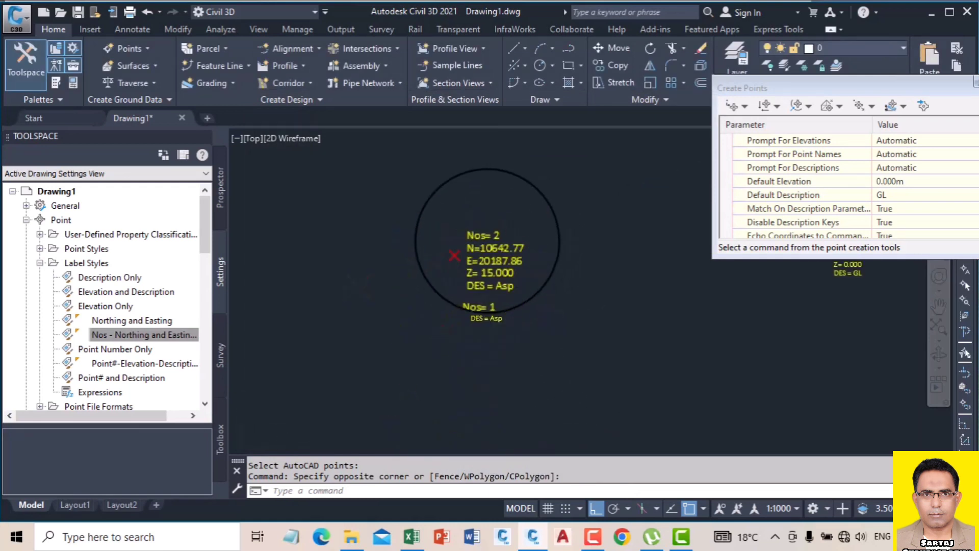
scroll(317, 369, "up", 5)
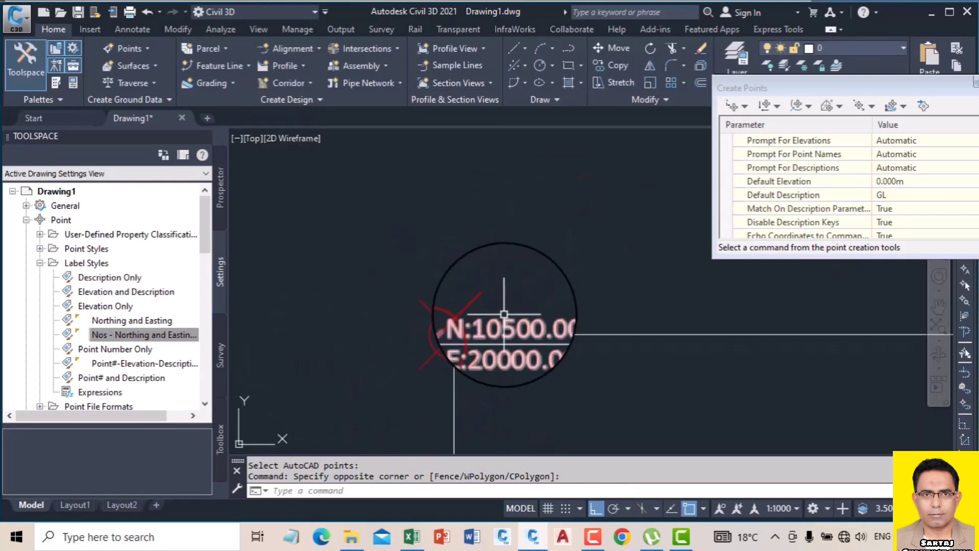
scroll(440, 292, "down", 6)
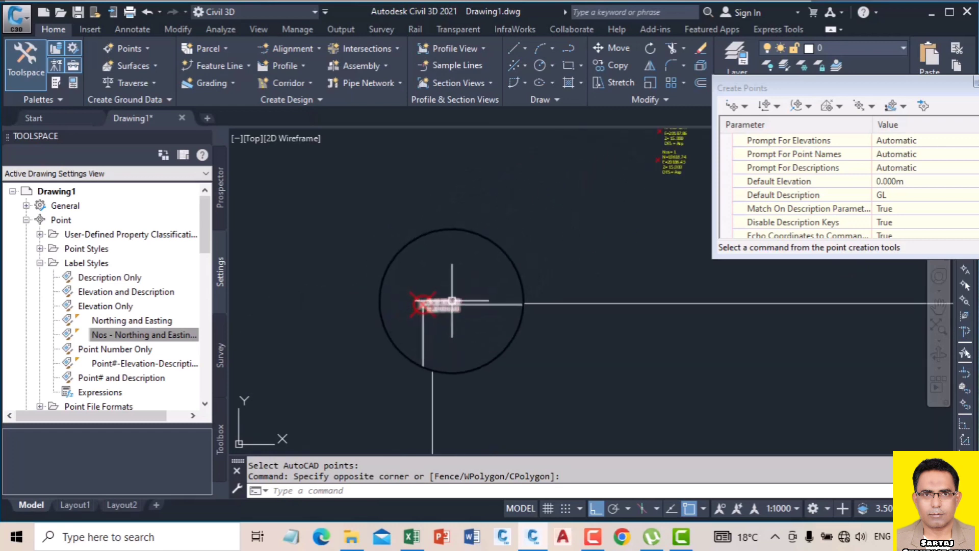
left_click(451, 295)
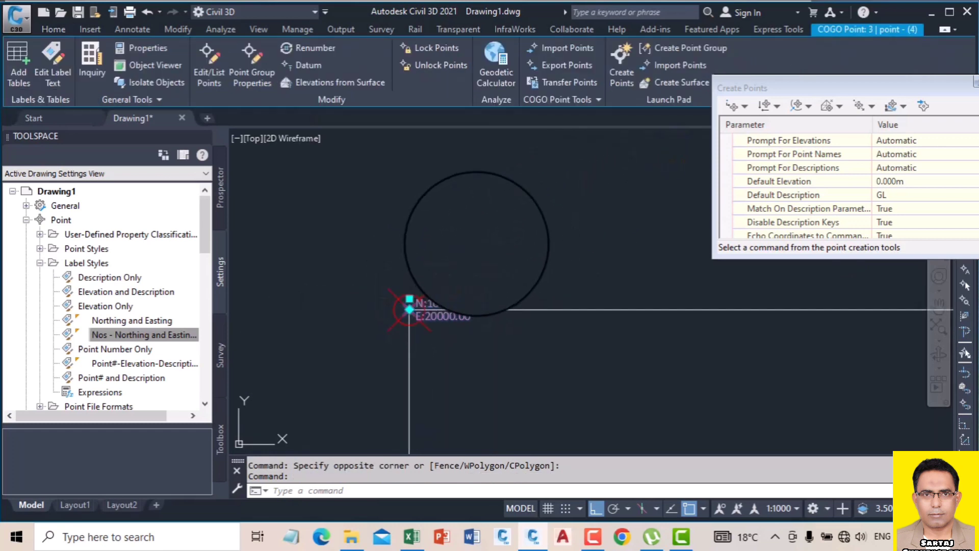
right_click(477, 306)
left_click(536, 511)
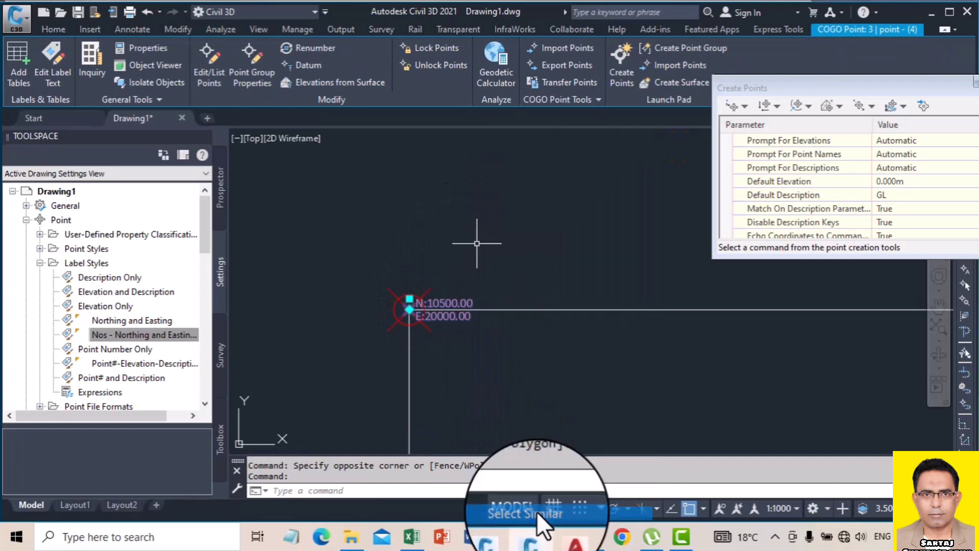
right_click(295, 175)
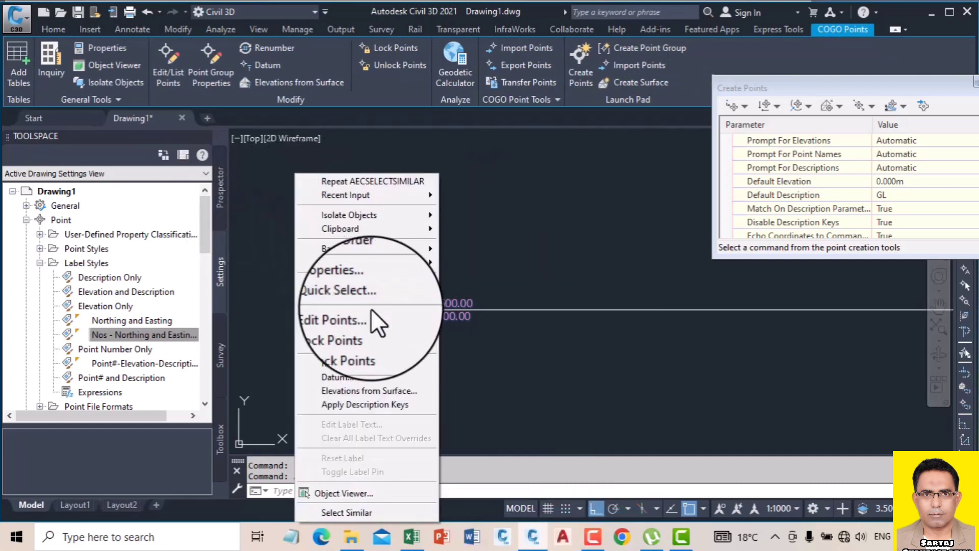
left_click(357, 282)
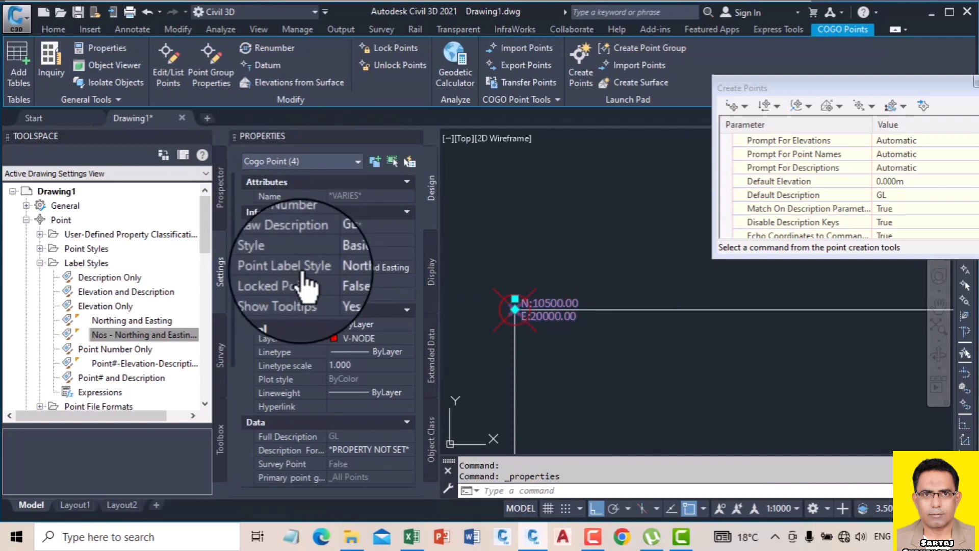
left_click(408, 268)
left_click(408, 268)
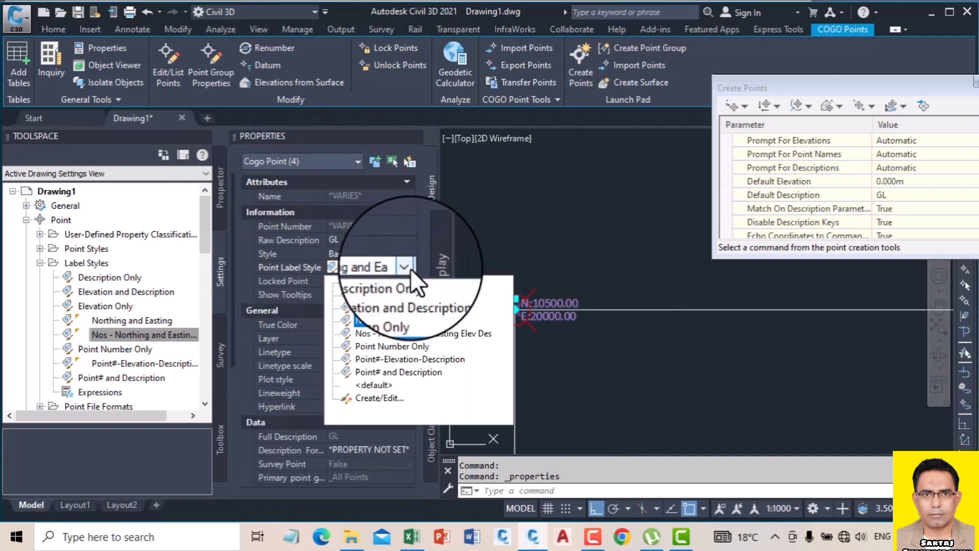
left_click(454, 334)
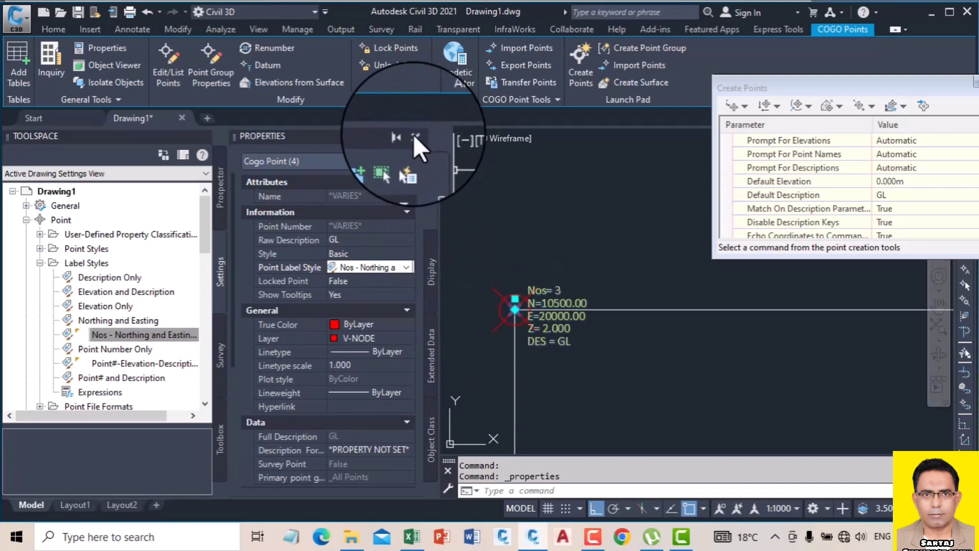
left_click(414, 136)
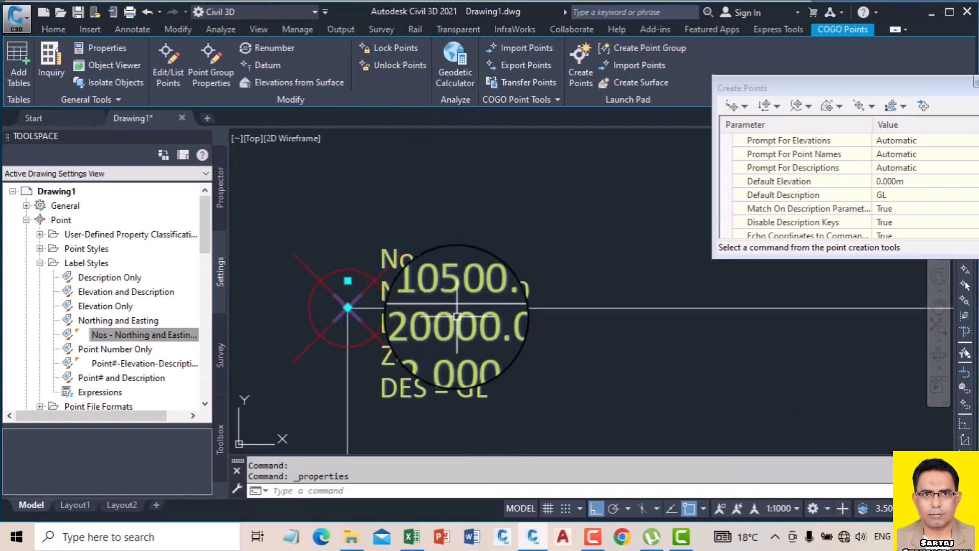
Clear the selection of the corner points and close the Create Points tools
left_click(344, 264)
scroll(345, 264, "down", 3)
scroll(582, 254, "up", 4)
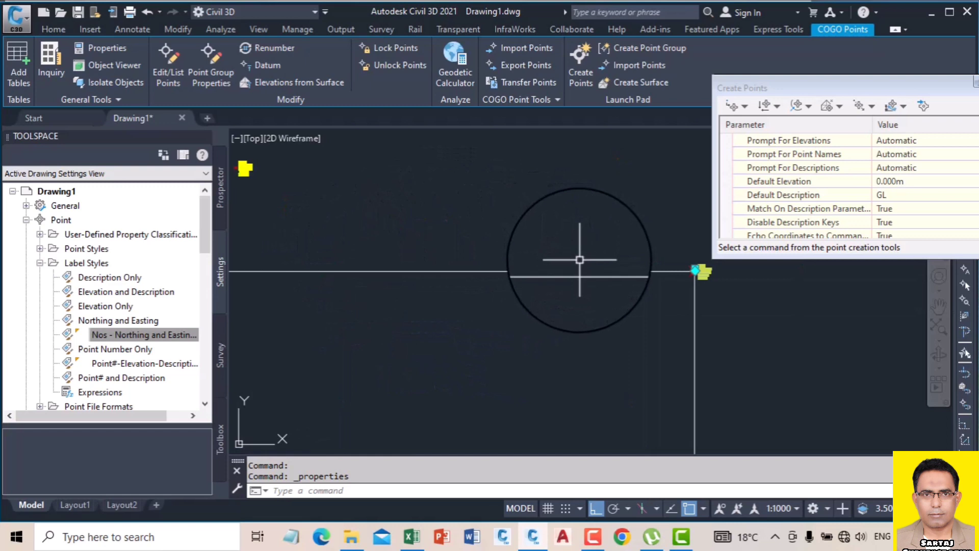
key("Escape")
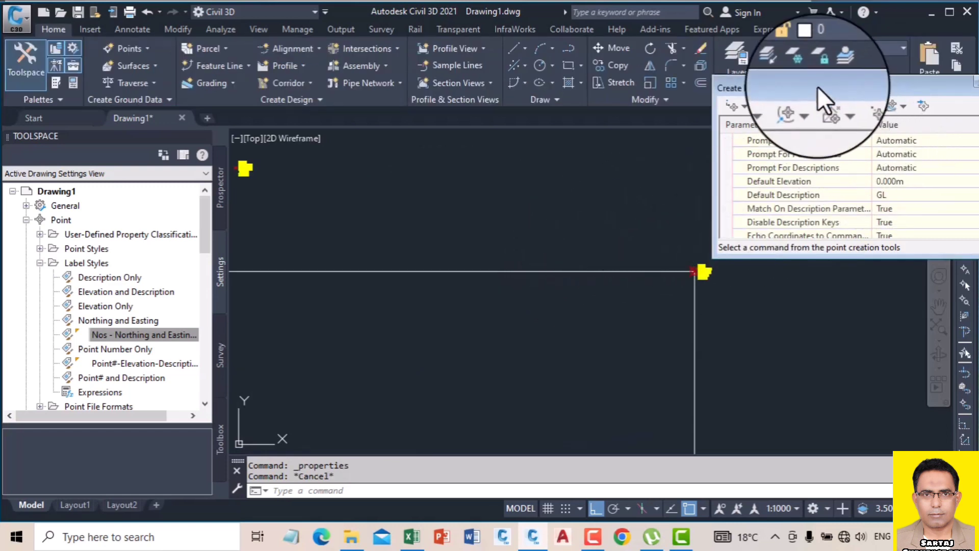
left_click_drag(816, 83, 766, 105)
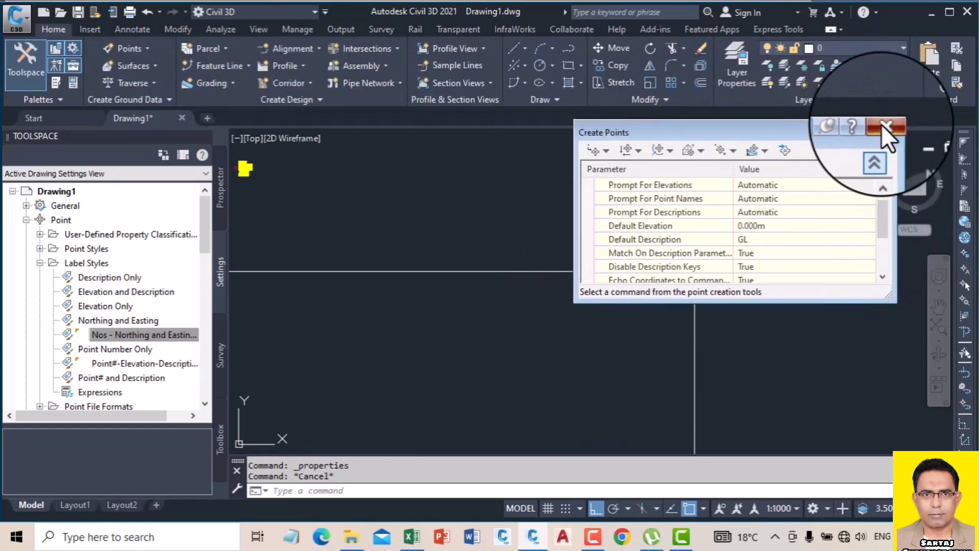
left_click(881, 126)
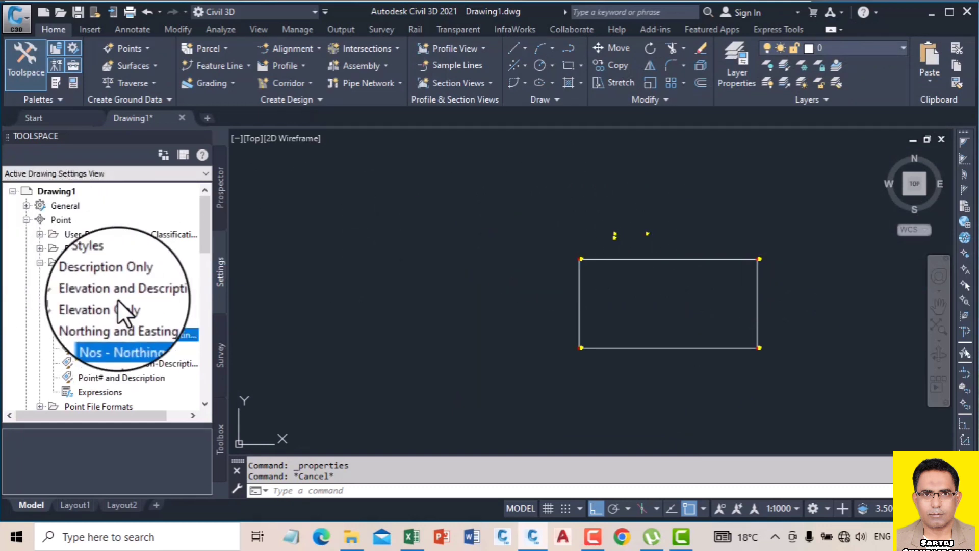
Look through the point styles in the drawing settings and return to the drawing's point list
left_click(219, 201)
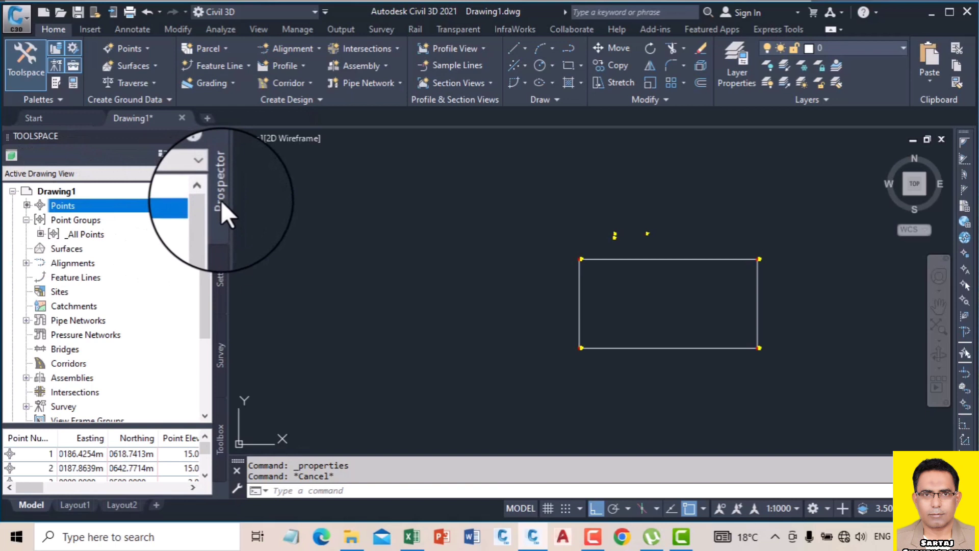
left_click(219, 269)
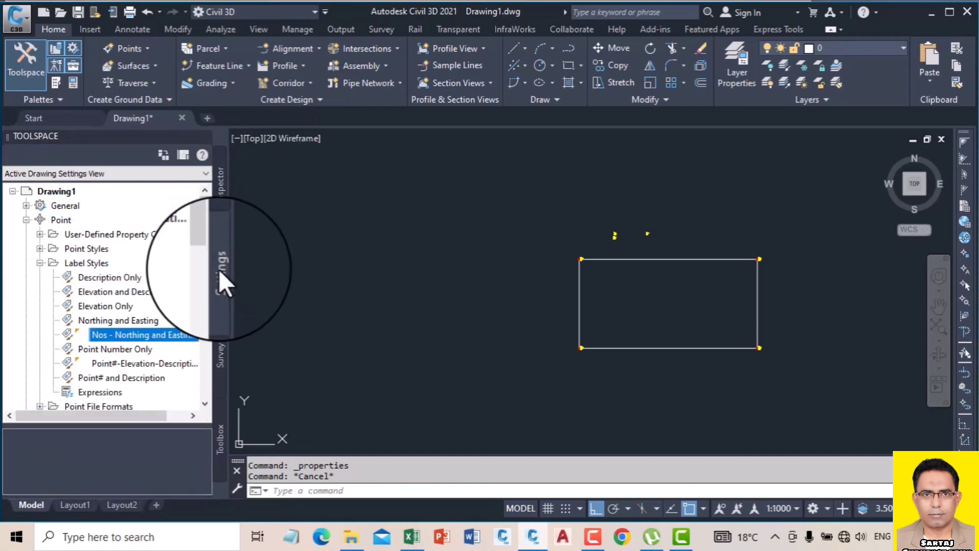
left_click(40, 262)
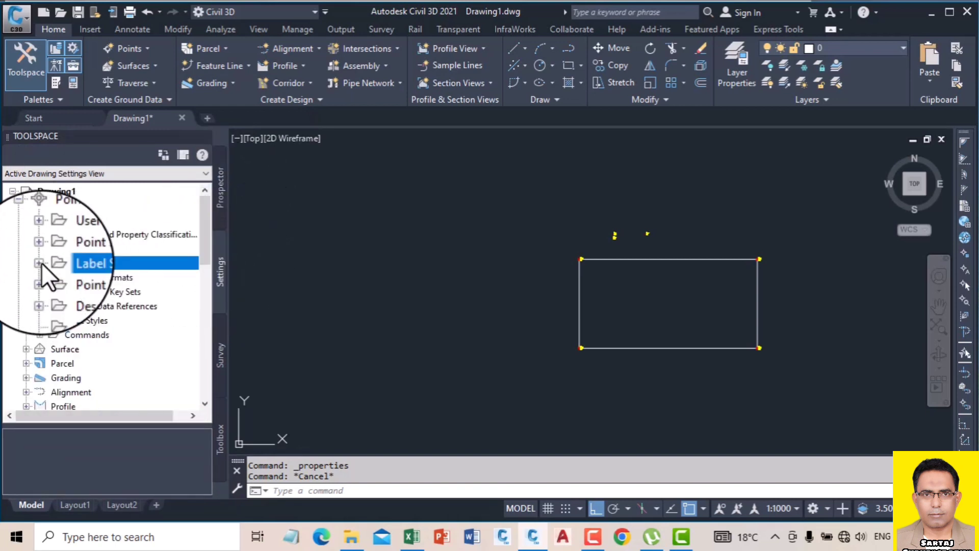
left_click(38, 248)
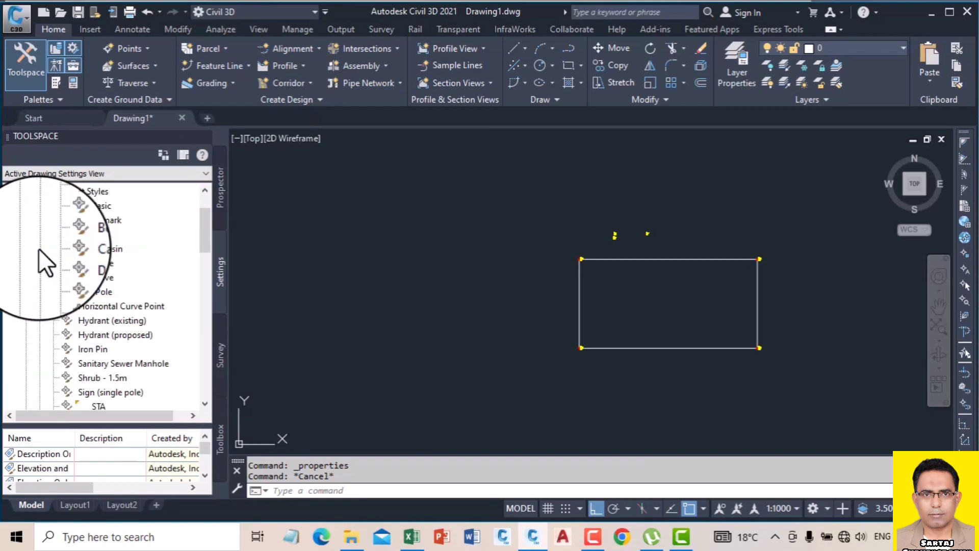
mouse_move(208, 230)
left_mouse_down()
mouse_move(210, 213)
mouse_move(209, 225)
left_mouse_up()
left_click(222, 203)
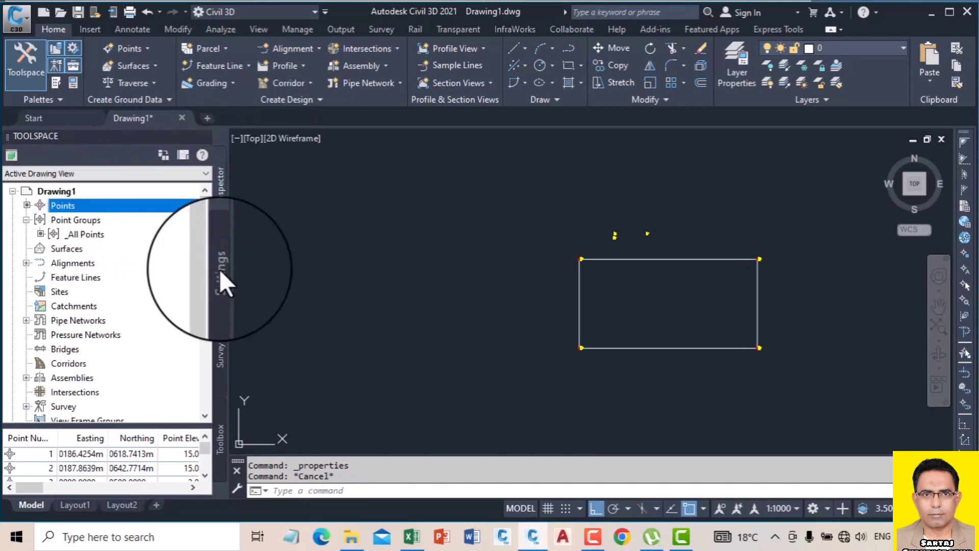
left_click(220, 283)
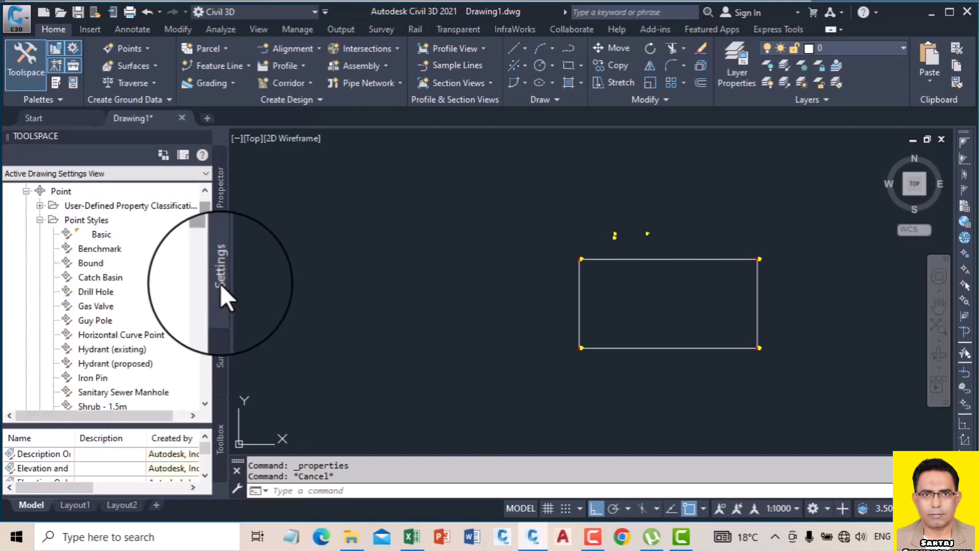
left_click(221, 203)
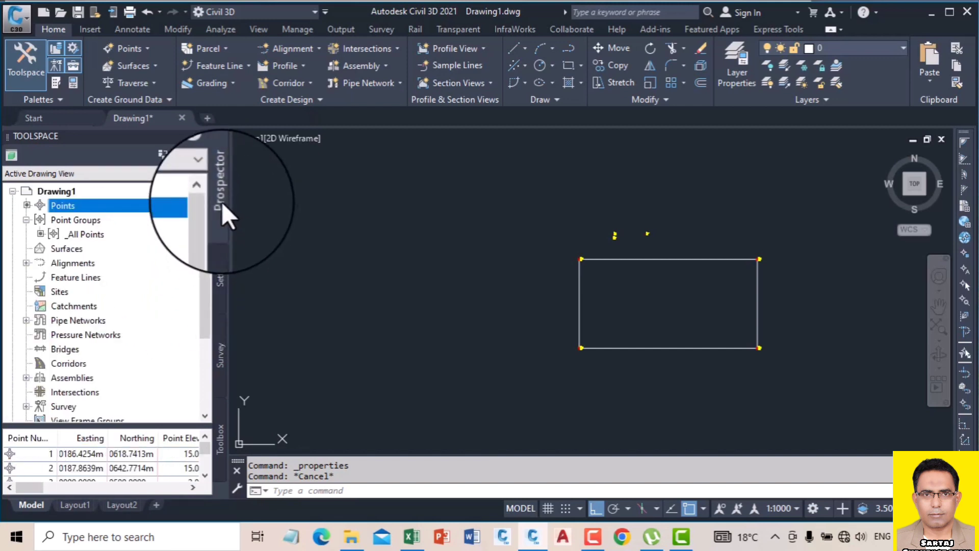
left_click(219, 265)
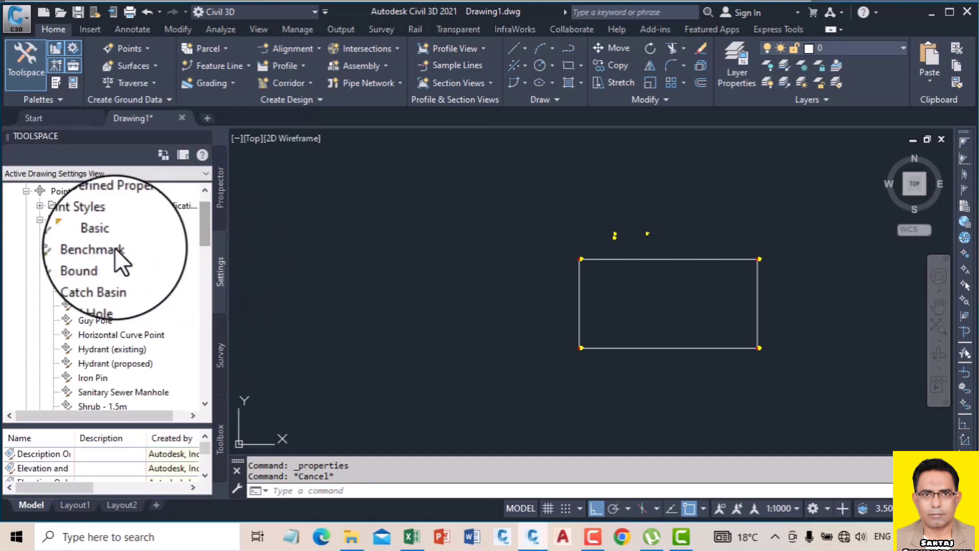
right_click(91, 220)
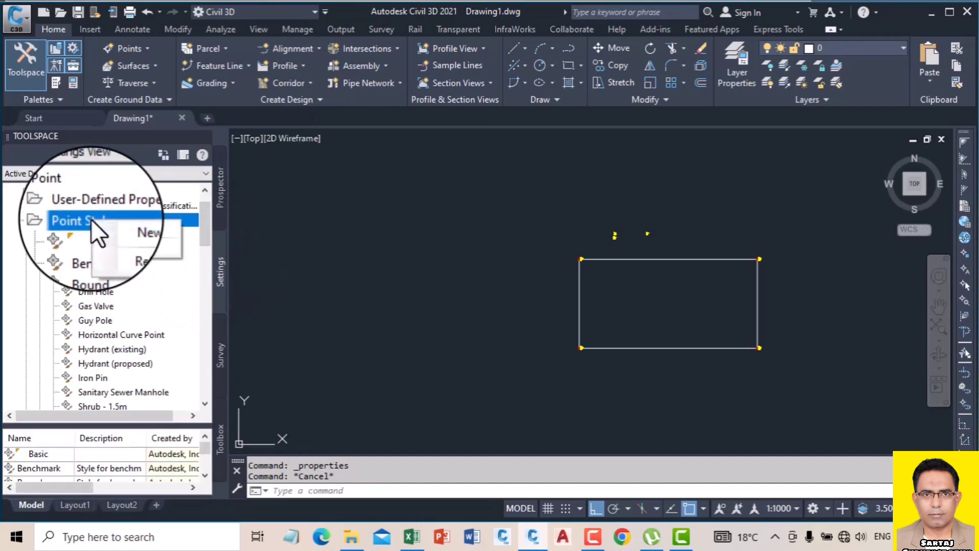
left_click(259, 227)
left_click(224, 199)
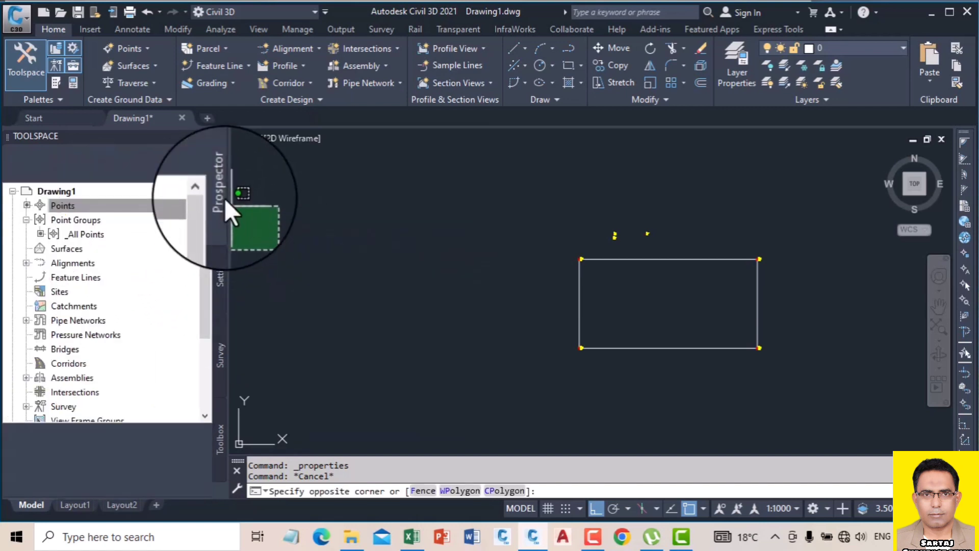
left_click(349, 300)
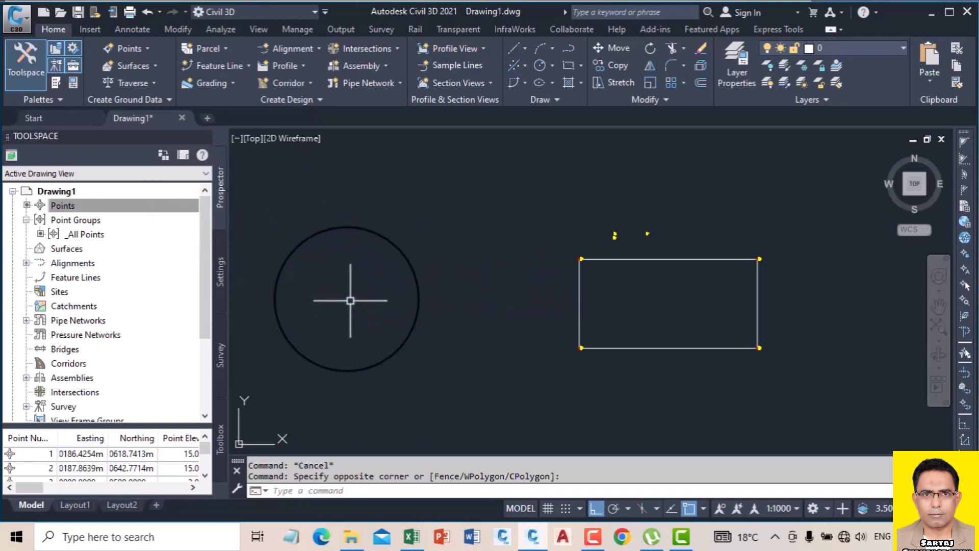
right_click(71, 206)
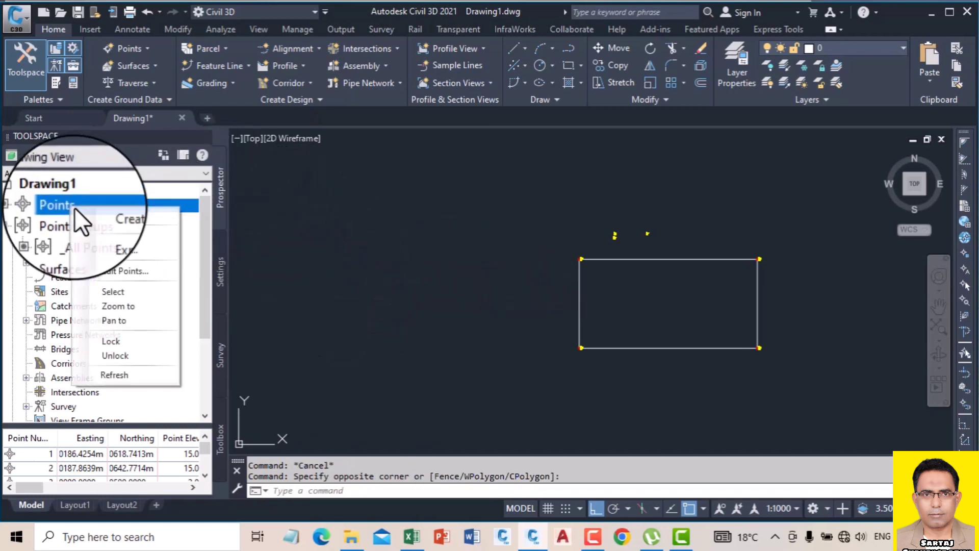
left_click(321, 278)
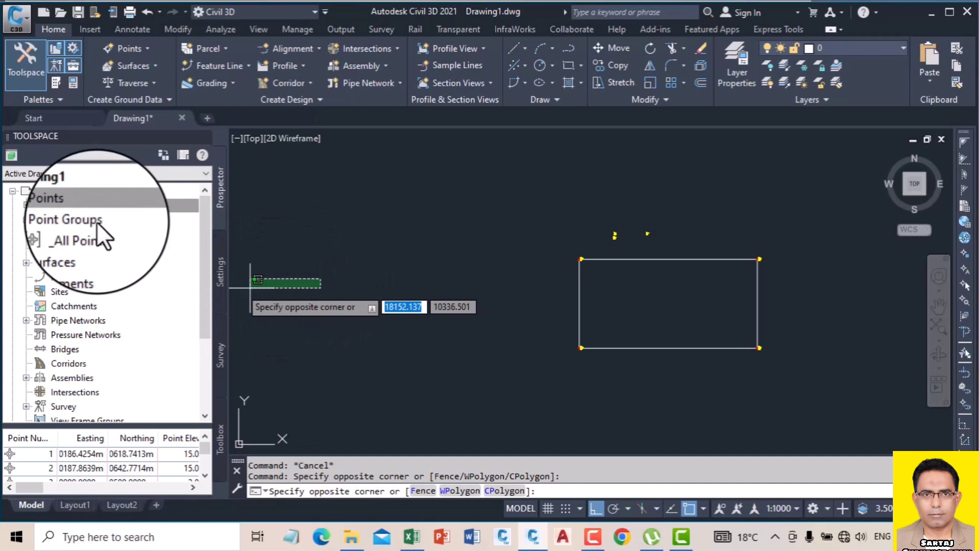
left_click(351, 243)
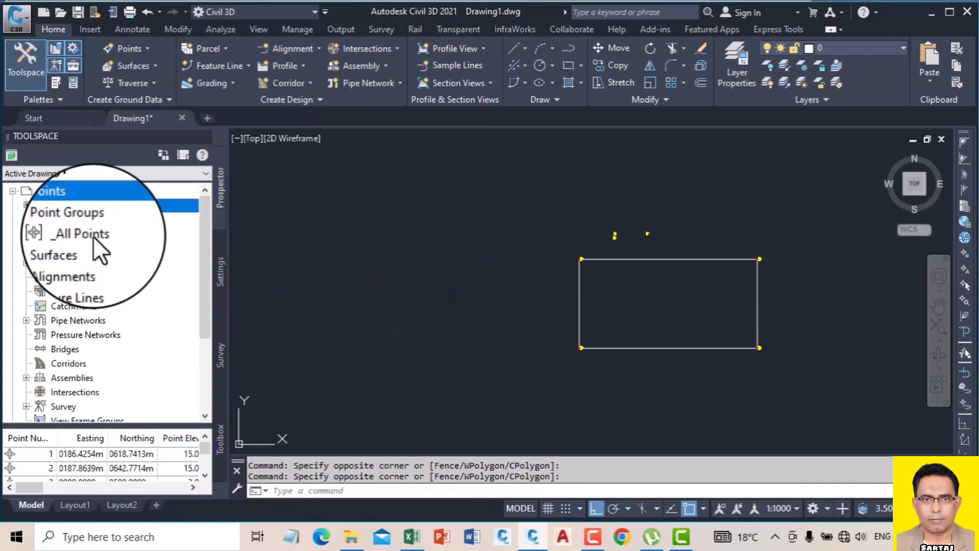
Start exporting the _All Points group and try to delete the existing Day1 file while choosing the destination file
right_click(81, 231)
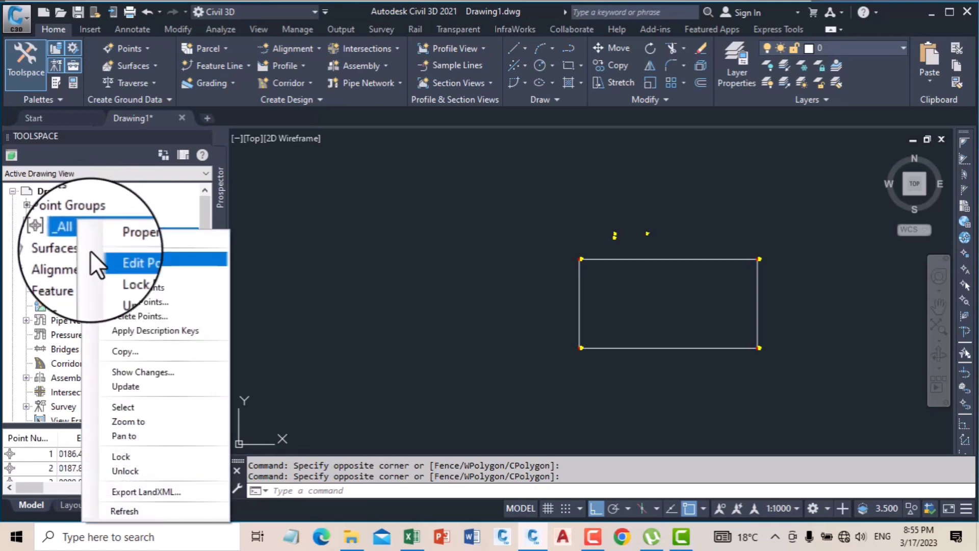
left_click(122, 301)
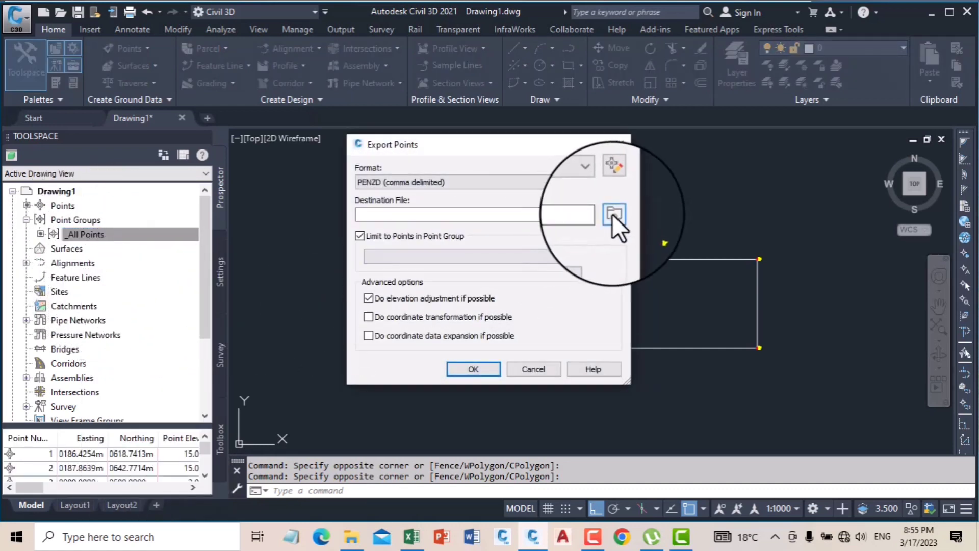
left_click(614, 214)
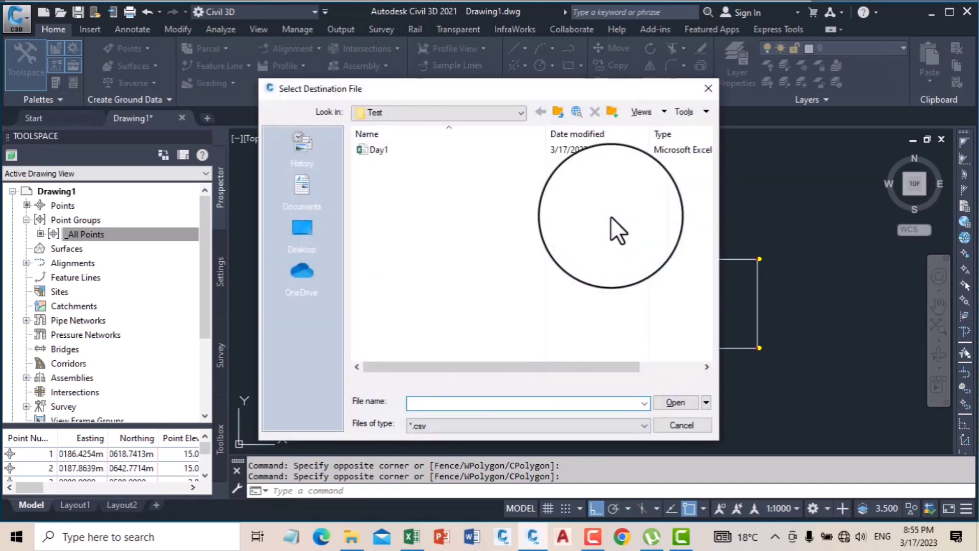
left_click(371, 150)
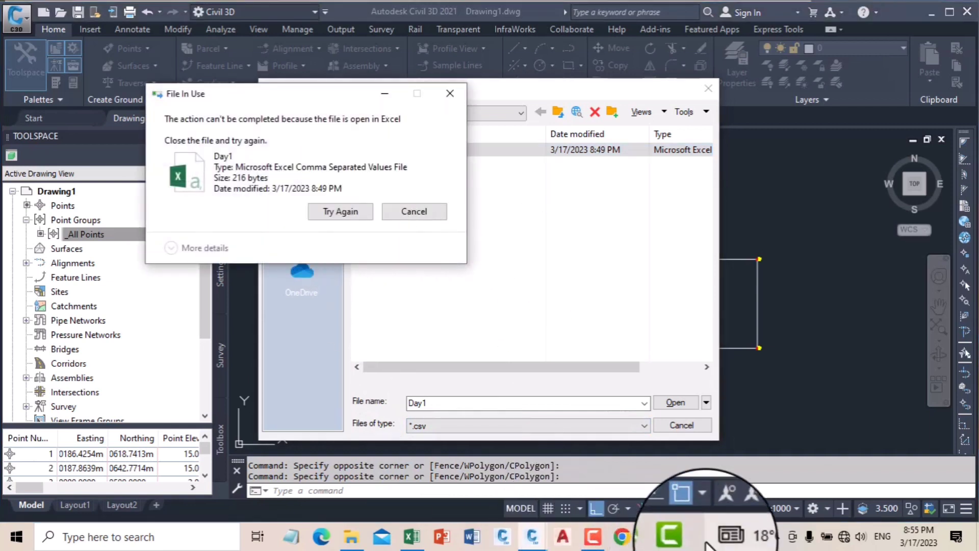
Close the Day1 file that is open in Excel, dismiss the file-in-use notice and cancel the point export
right_click(413, 538)
left_click(402, 528)
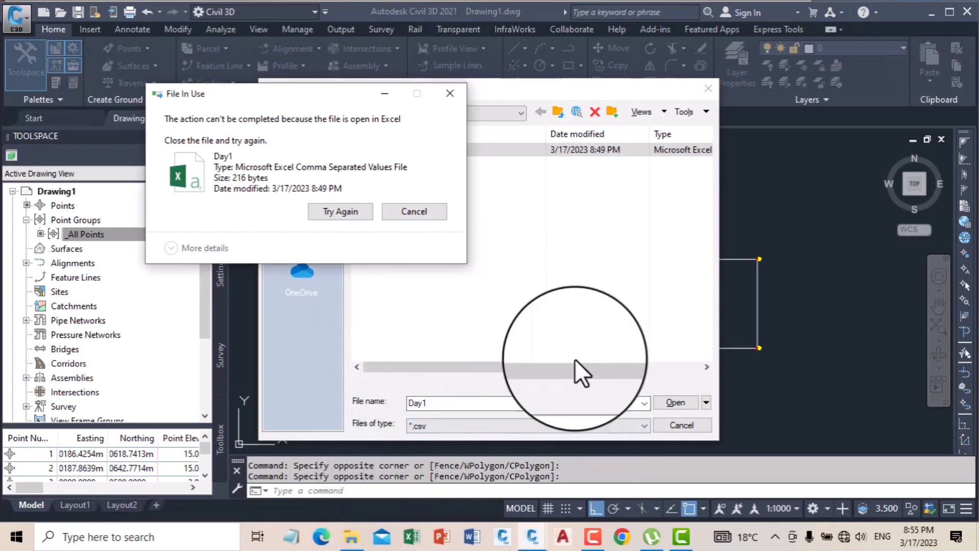
left_click(455, 95)
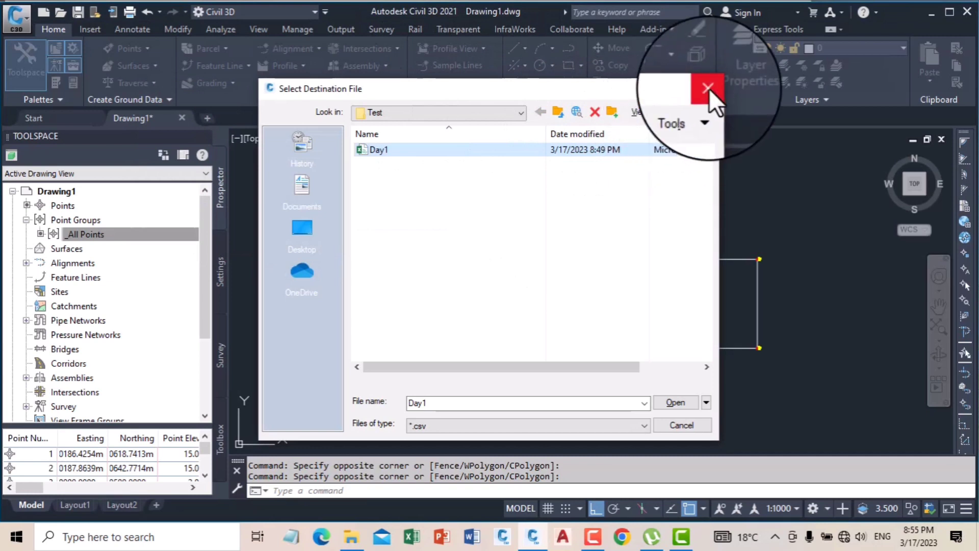
left_click(708, 88)
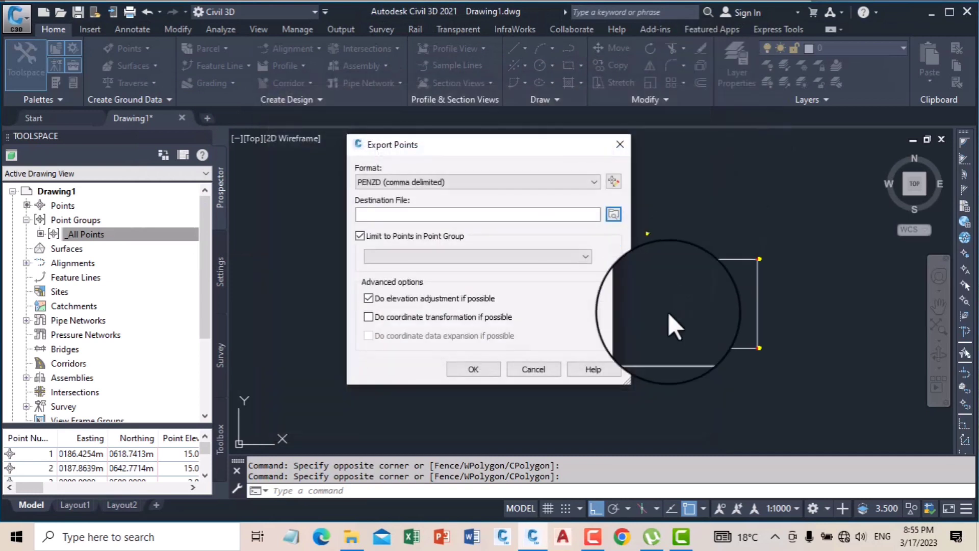
left_click(620, 145)
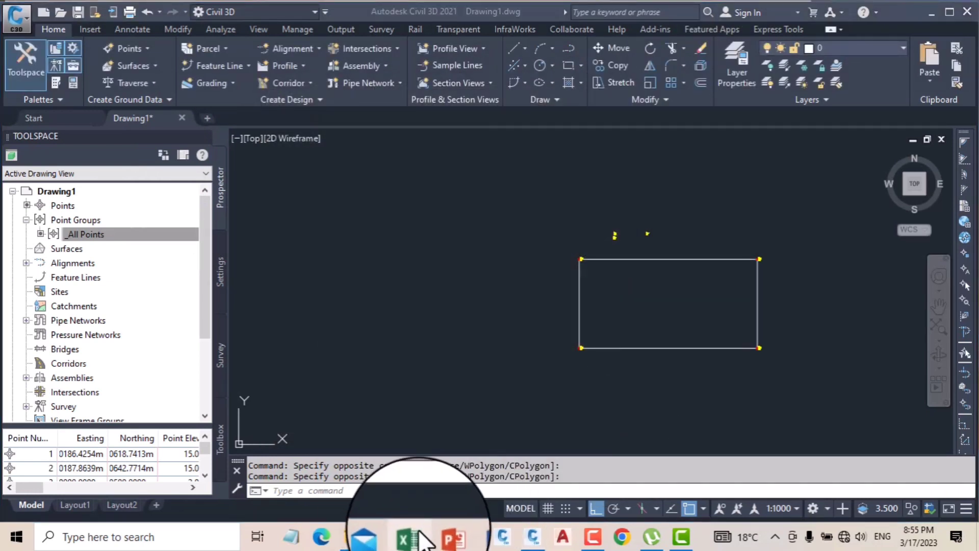
right_click(394, 537)
left_click(575, 406)
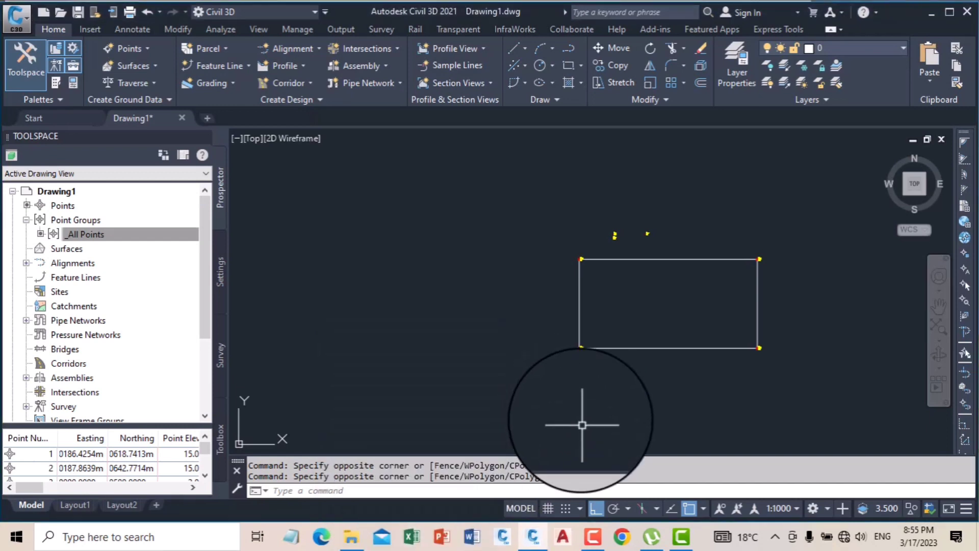
left_click(414, 539)
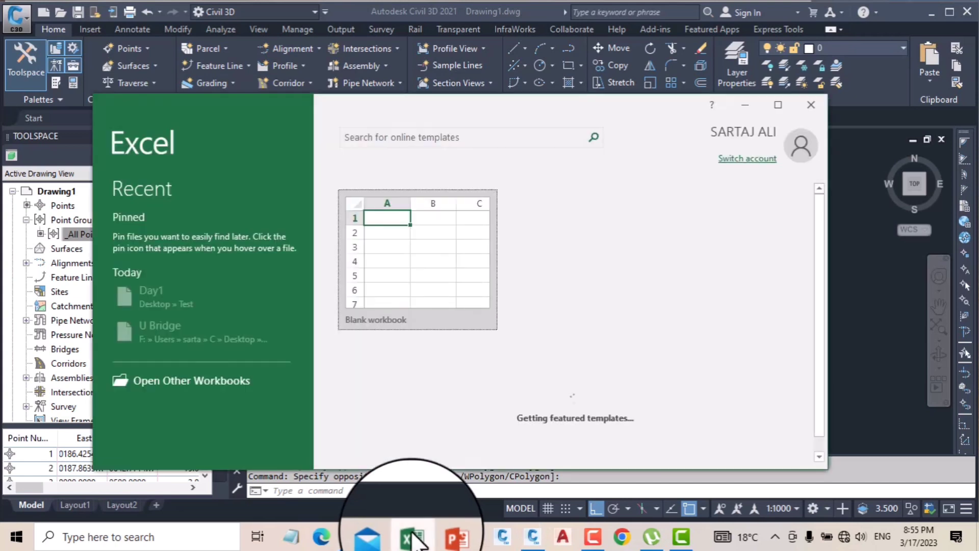
left_click(810, 105)
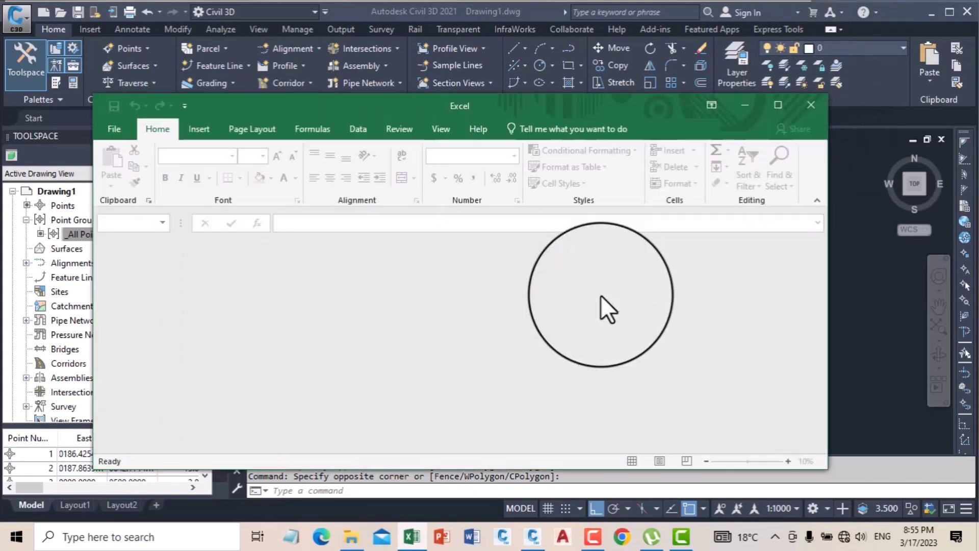
Restart the point export for the _All Points group and delete the old Day1 file from the Test destination folder
right_click(106, 233)
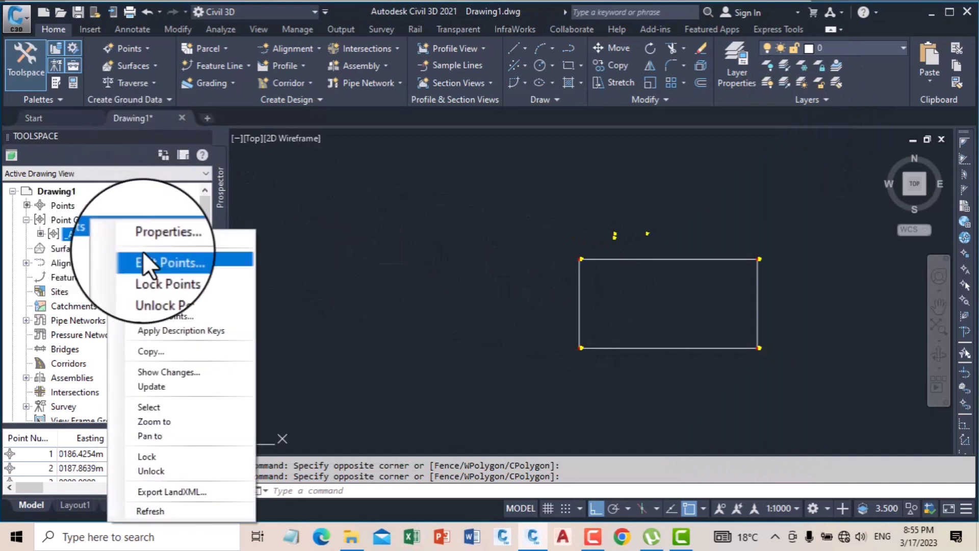
left_click(185, 304)
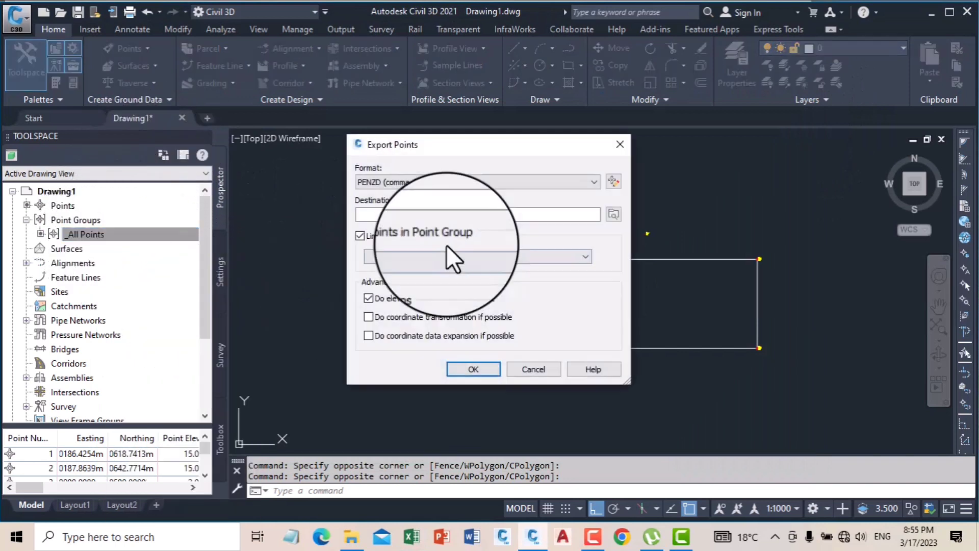
left_click(614, 213)
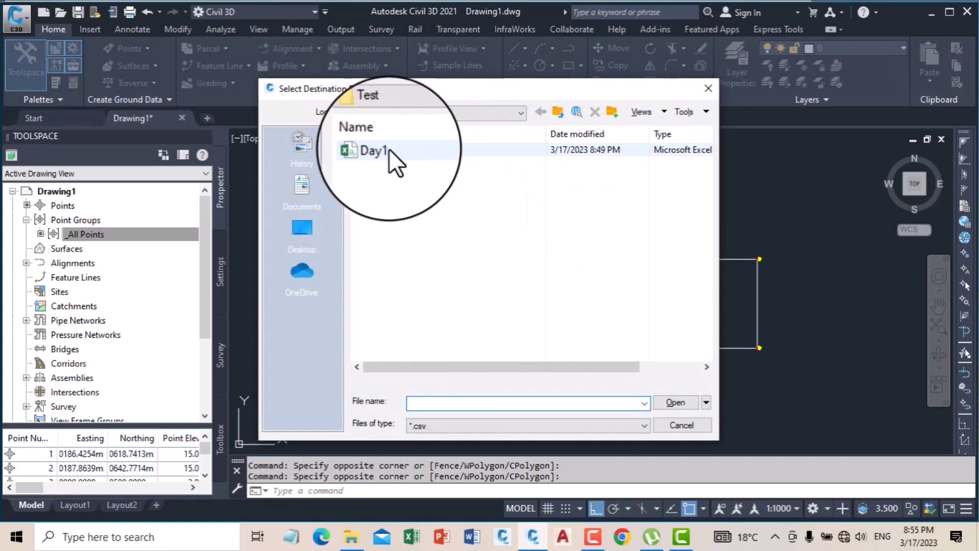
left_click(389, 149)
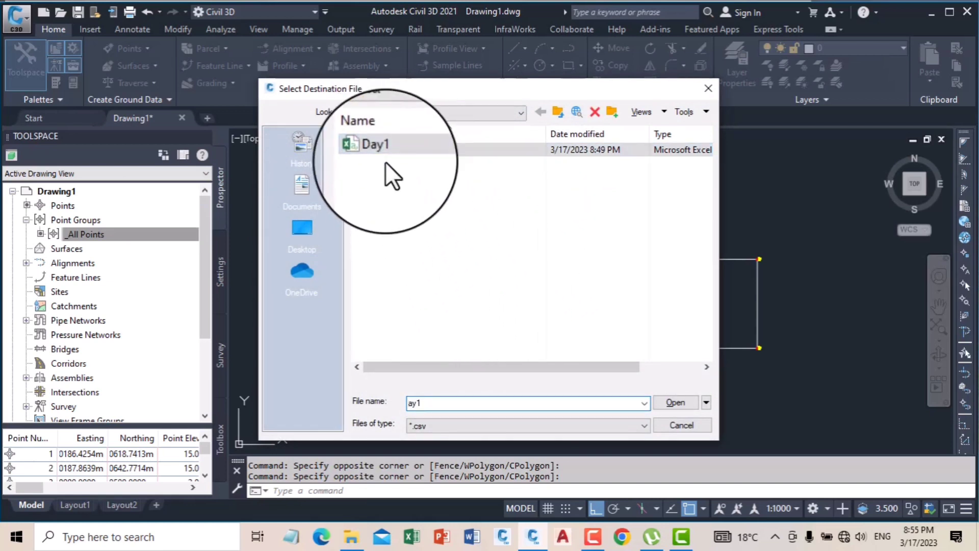
key("Delete")
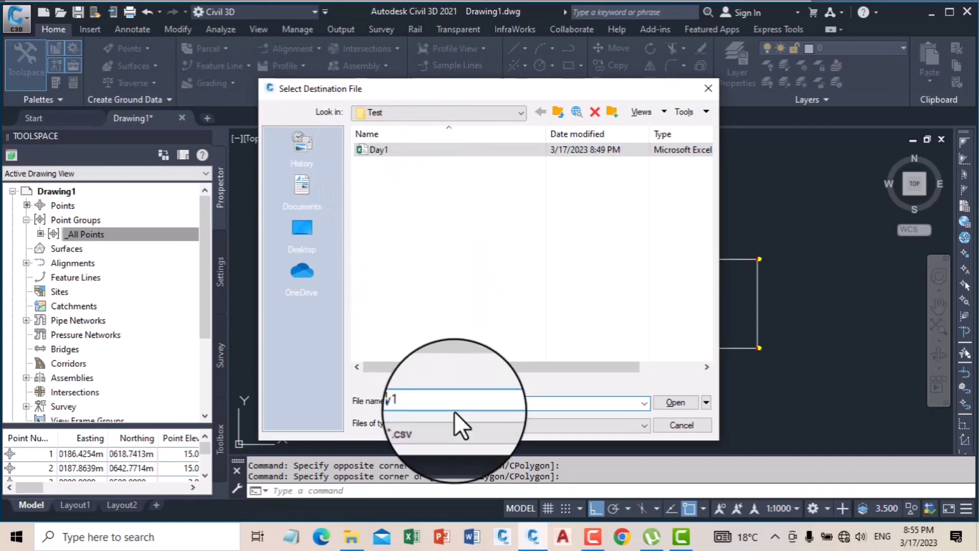
left_click_drag(430, 402, 391, 390)
key("Delete")
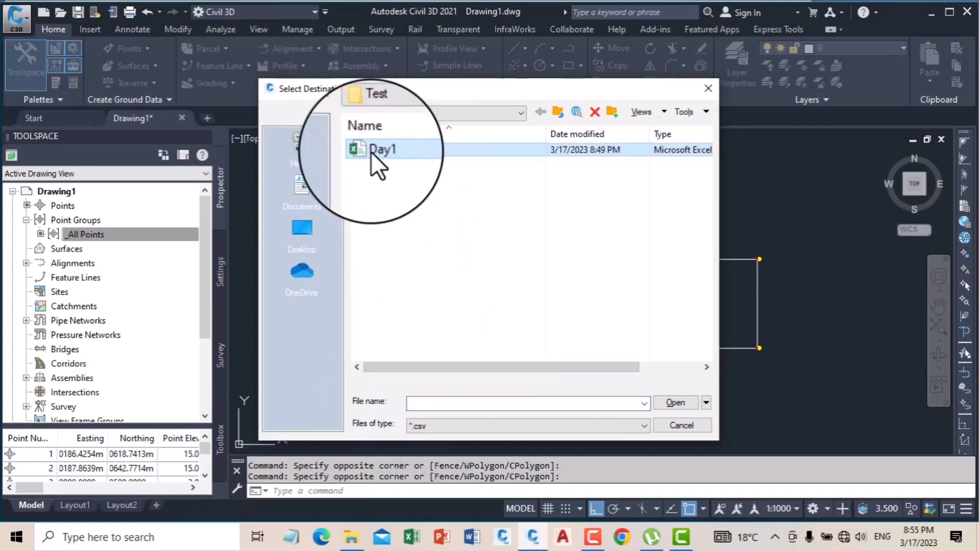
left_click(384, 158)
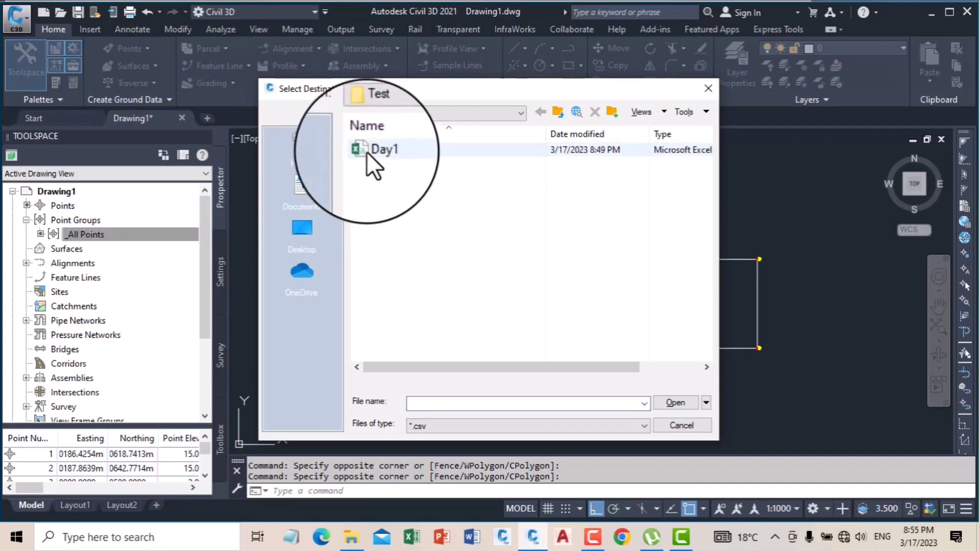
left_click(366, 150)
right_click(366, 149)
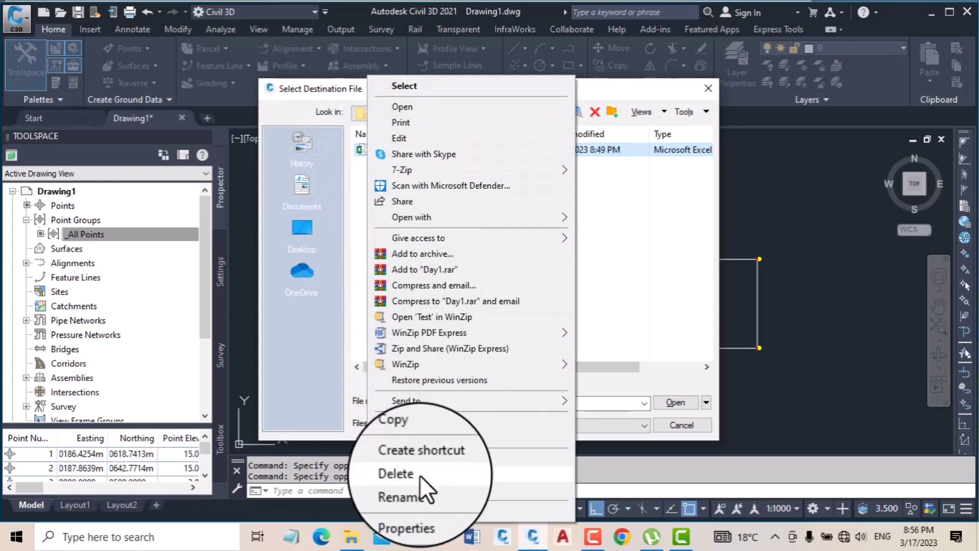
left_click(420, 475)
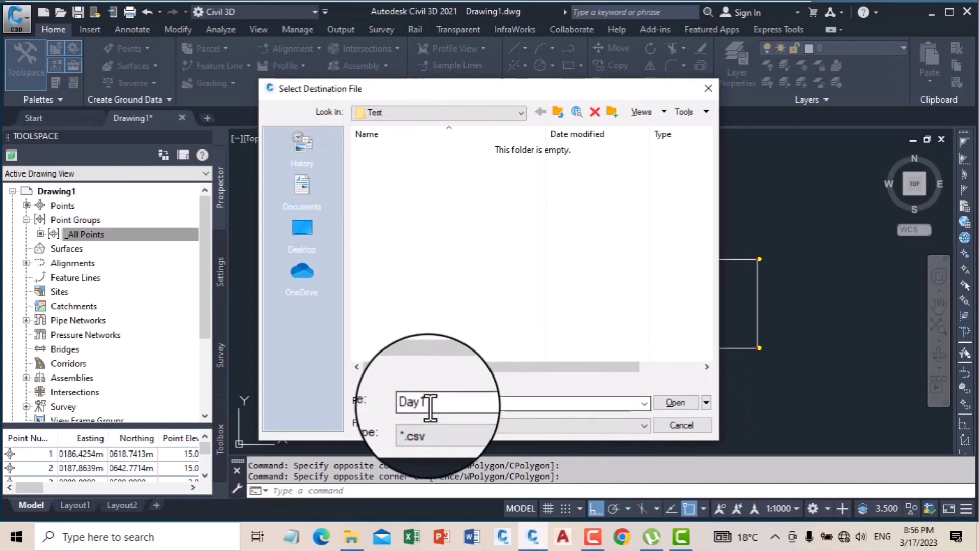
Export the points in PENZD (comma delimited) format to Day1.csv in the Test folder
left_click(674, 402)
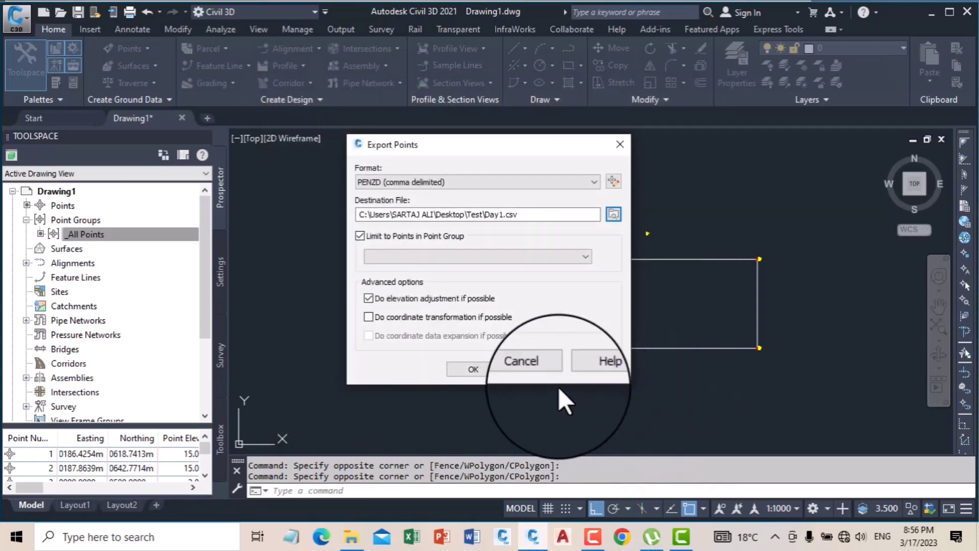
left_click(466, 368)
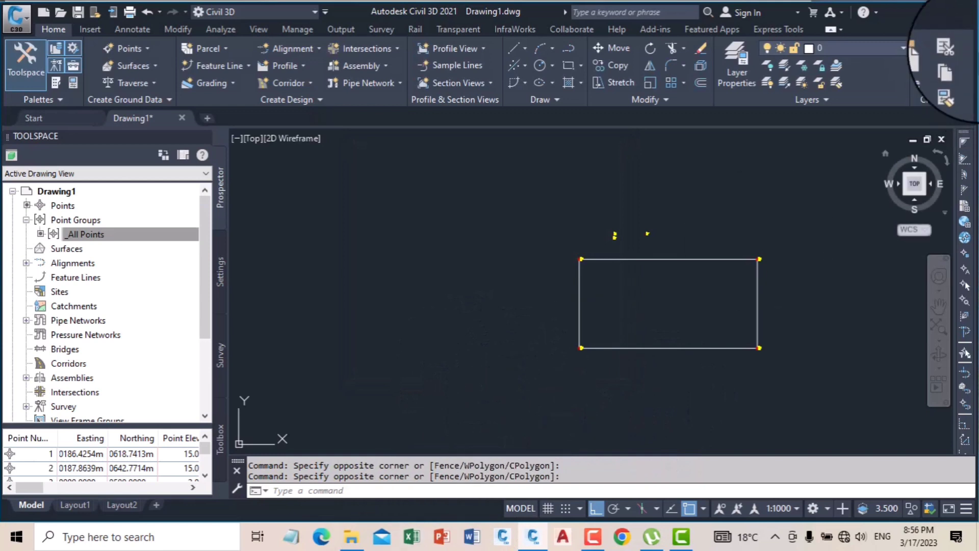
Open the exported Day1 file from the Test folder in Excel to check its points, and return to Civil 3D
left_click(936, 14)
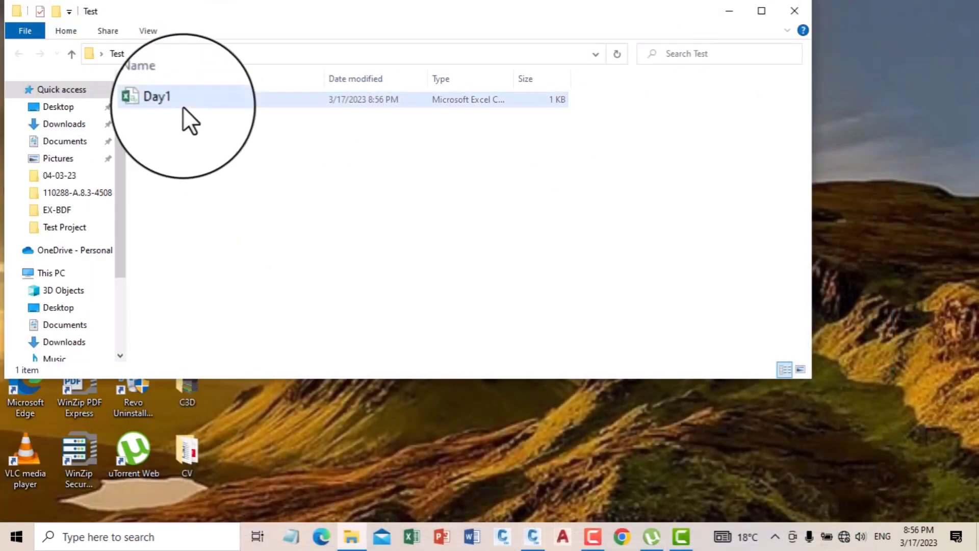
left_click(160, 97)
double_click(161, 98)
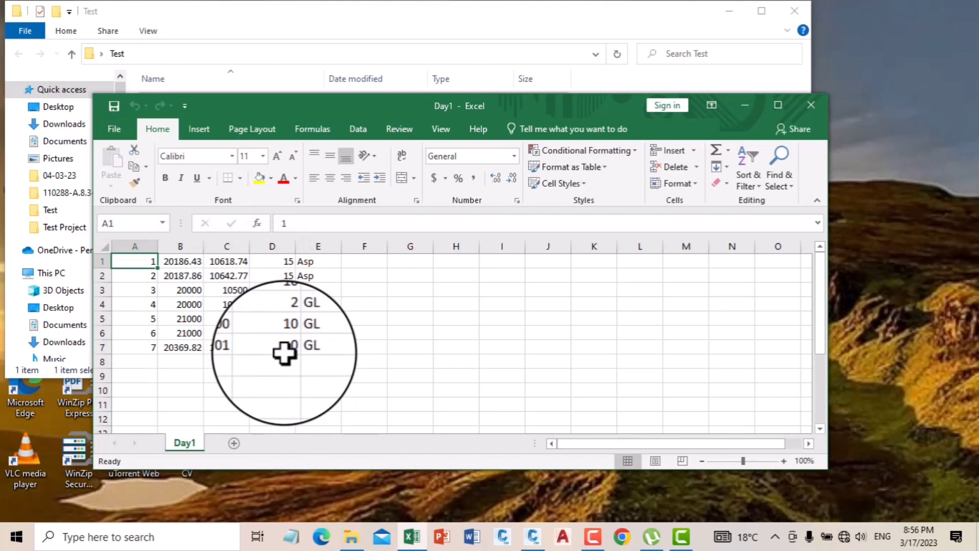
left_click(744, 117)
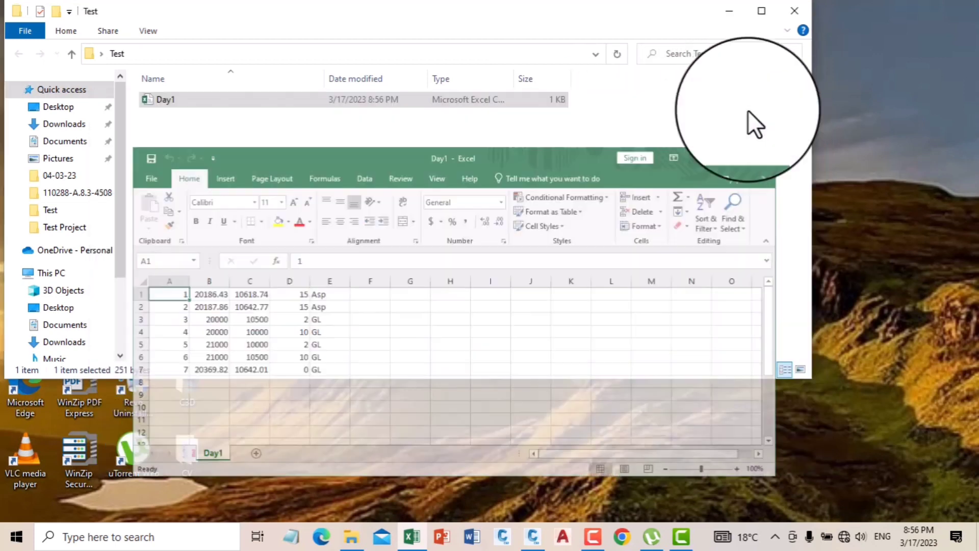
left_click(533, 537)
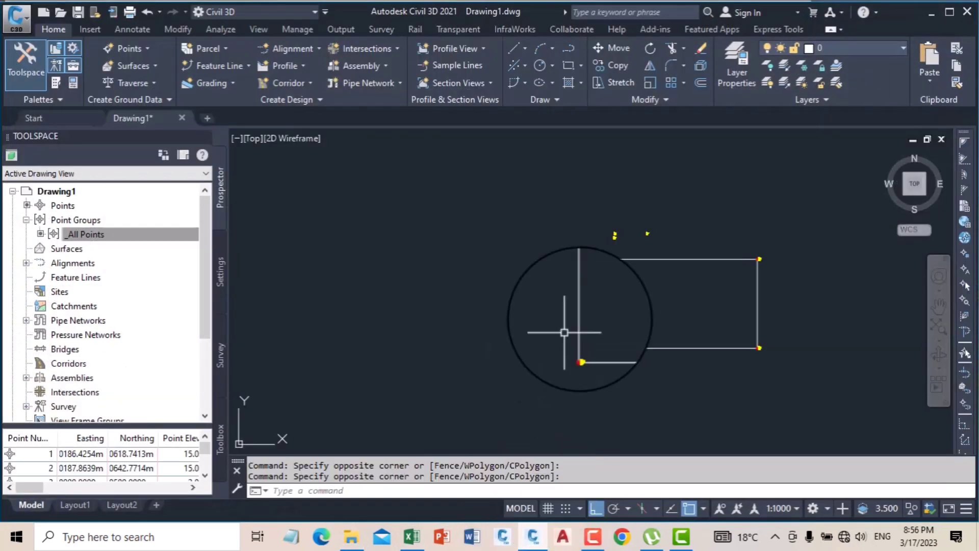
Examine the labels of the COGO points above and at the corner of the rectangle, and the _All Points group
scroll(645, 233, "up", 5)
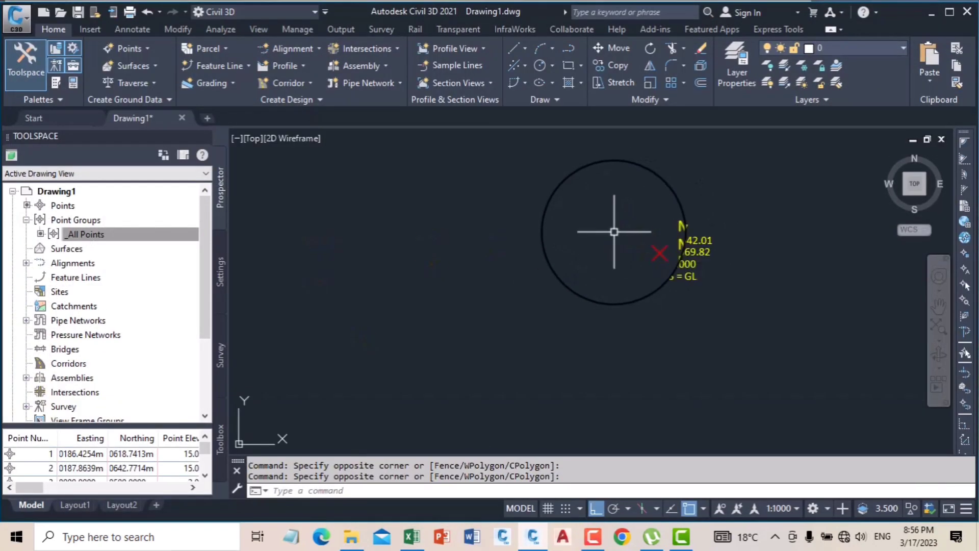
scroll(665, 243, "down", 3)
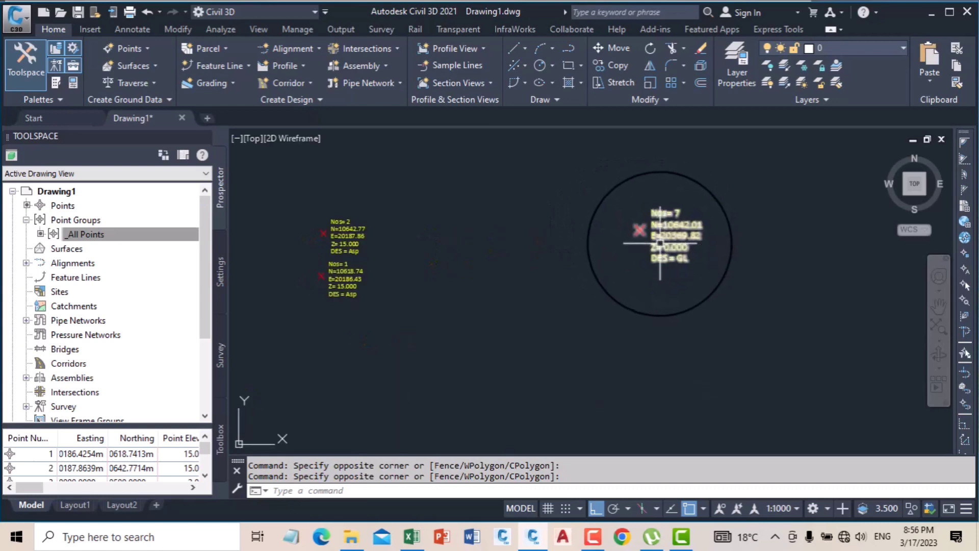
scroll(660, 243, "up", 3)
scroll(662, 244, "down", 3)
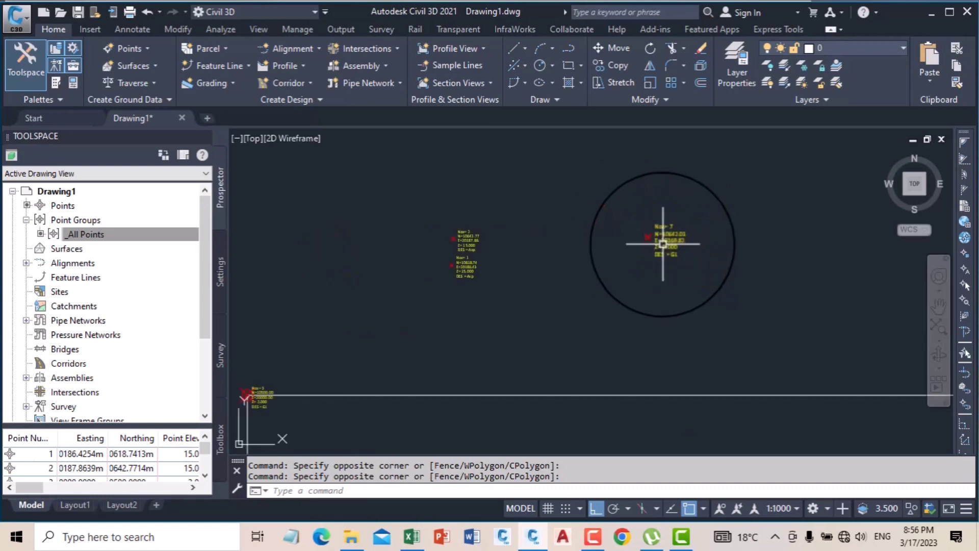
scroll(512, 320, "up", 2)
scroll(504, 308, "up", 3)
scroll(537, 284, "down", 4)
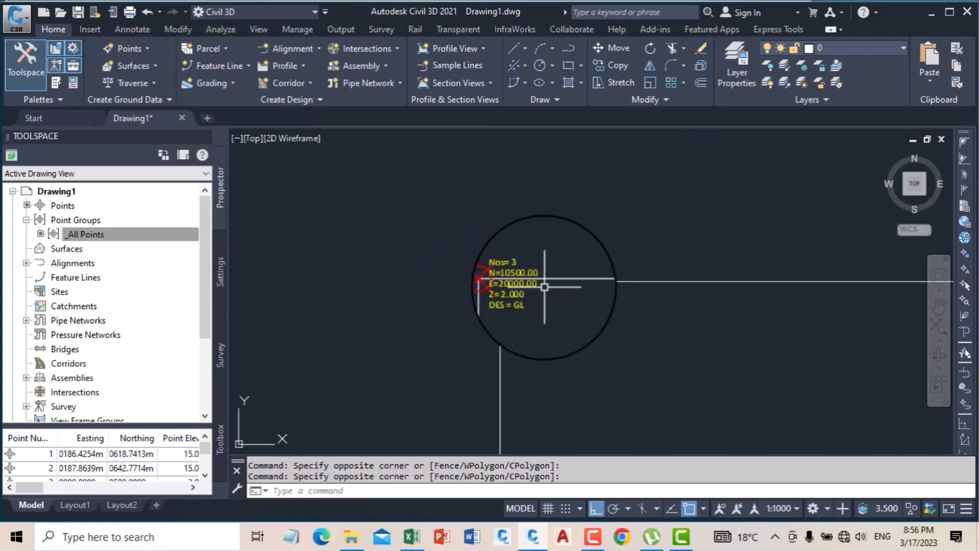
left_click(120, 235)
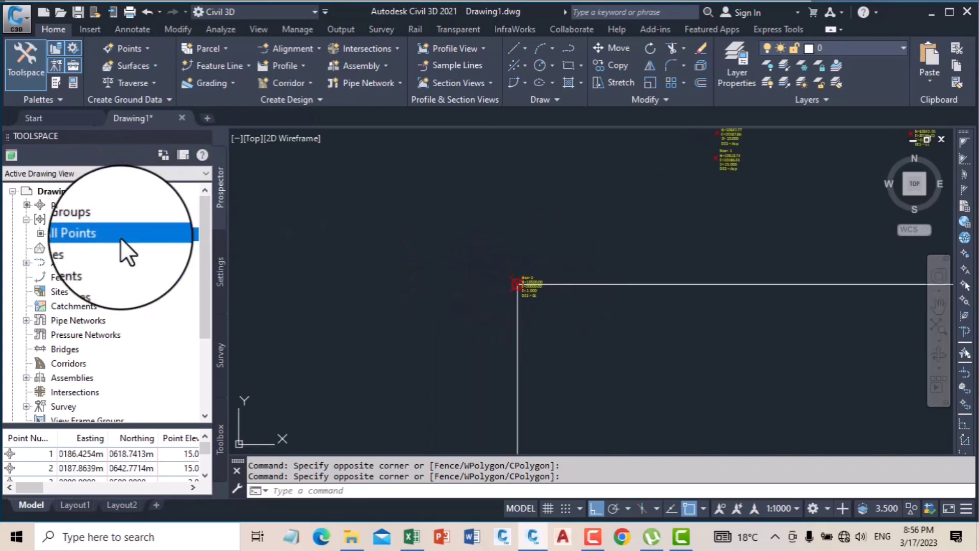
mouse_move(120, 238)
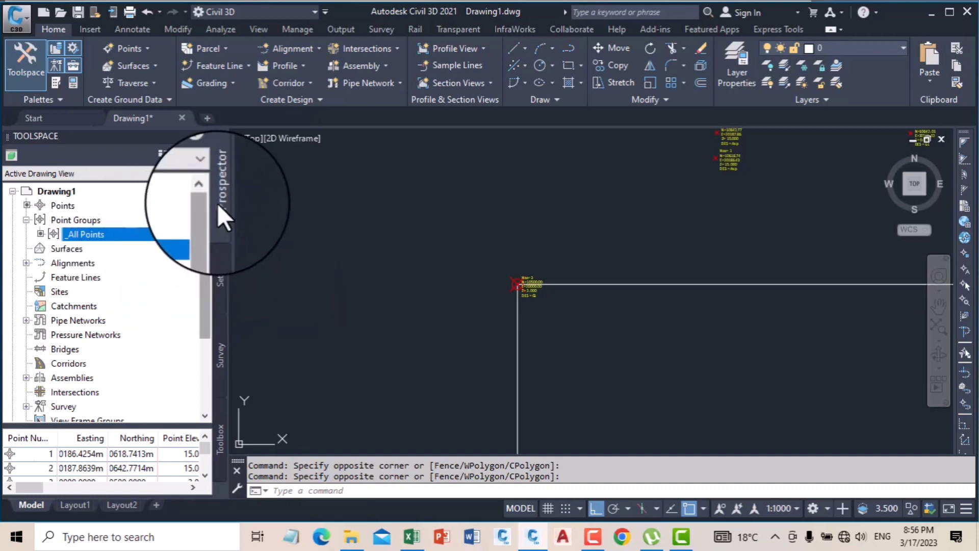
Show the list of point label styles in the drawing settings, with the point styles list collapsed
left_click(223, 278)
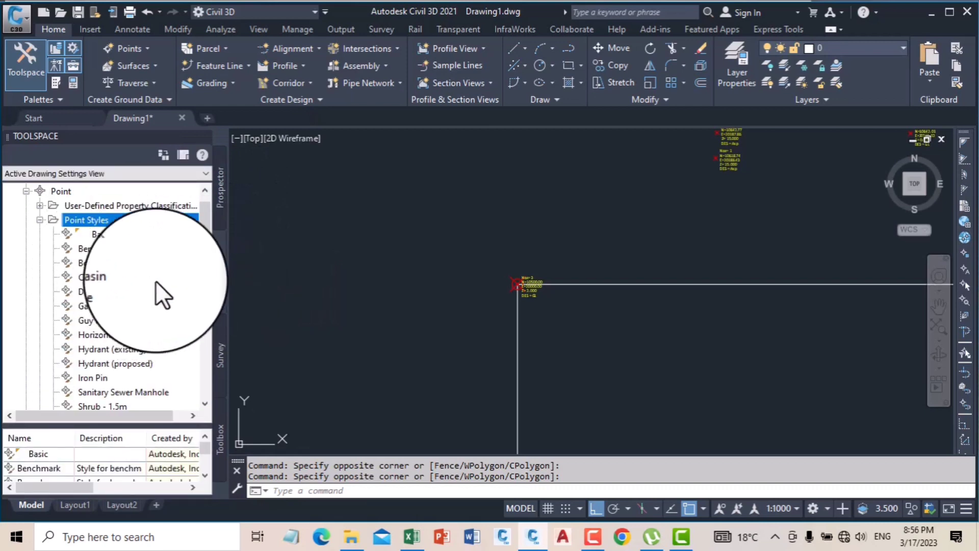
left_click(41, 220)
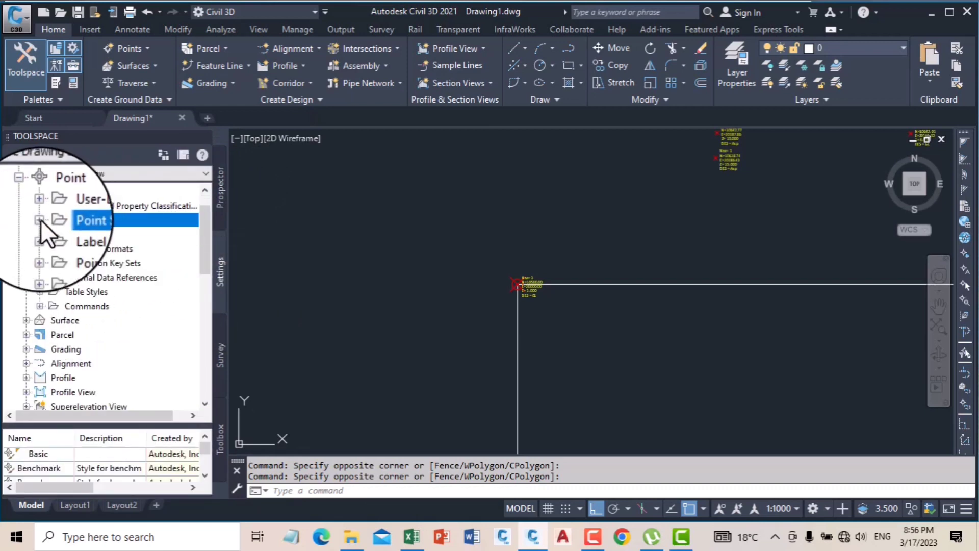
left_click(38, 234)
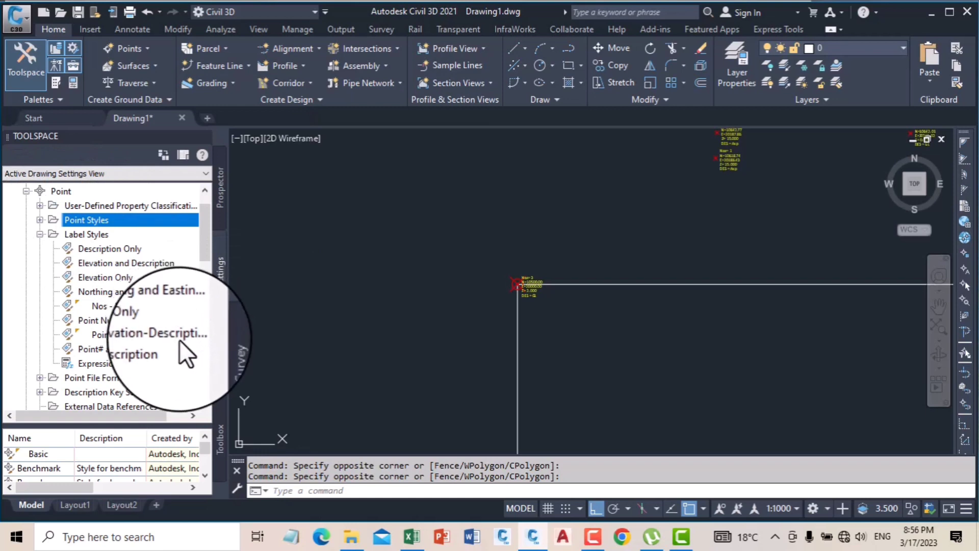
left_click(131, 335)
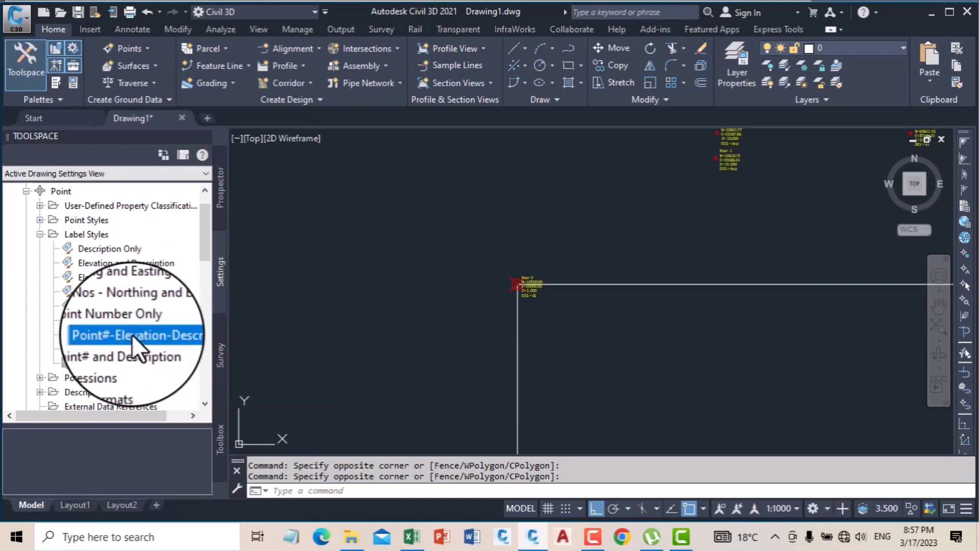
right_click(145, 336)
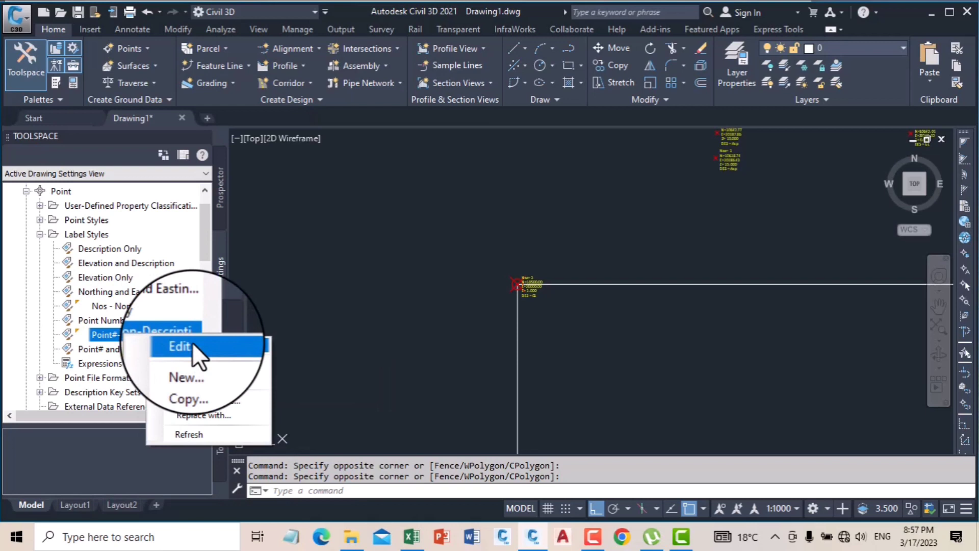
left_click(192, 342)
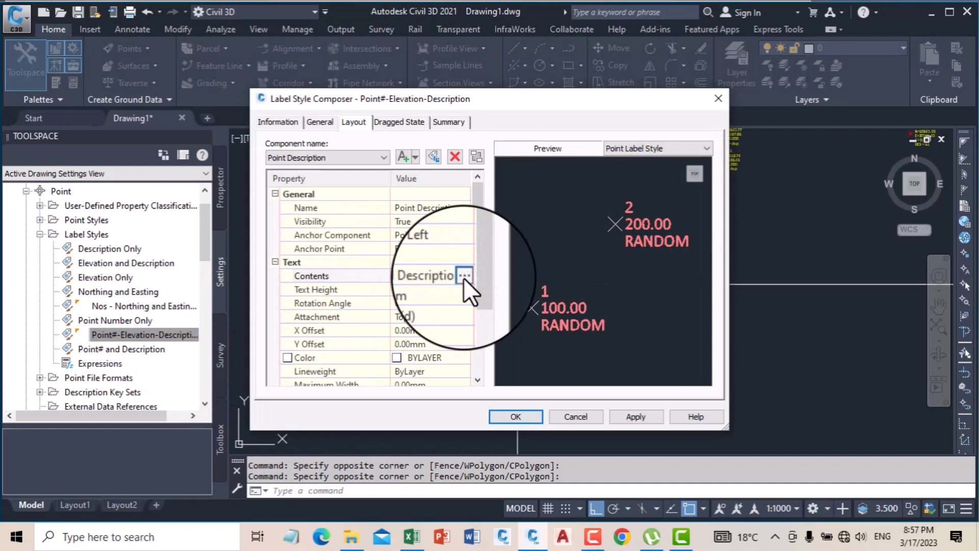
left_click(460, 274)
left_click(464, 276)
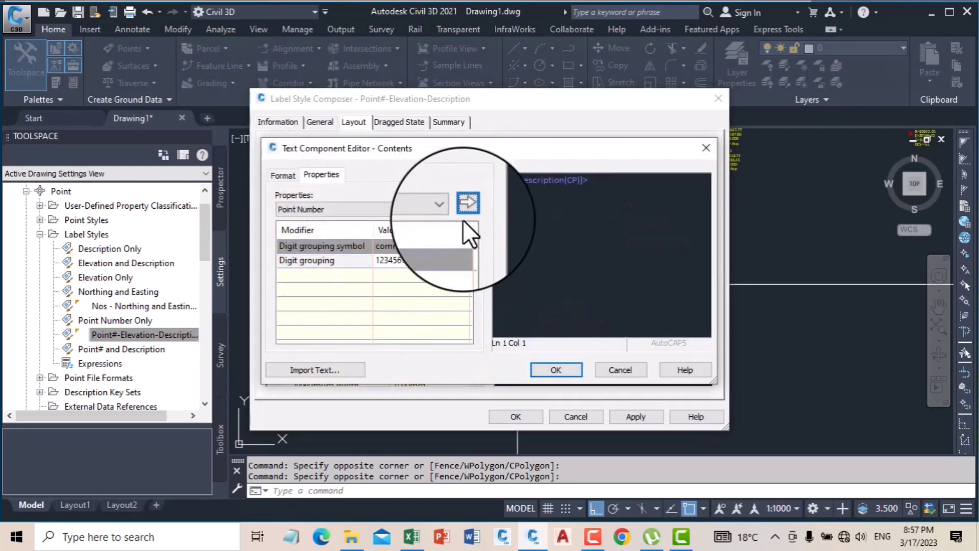
left_click(706, 148)
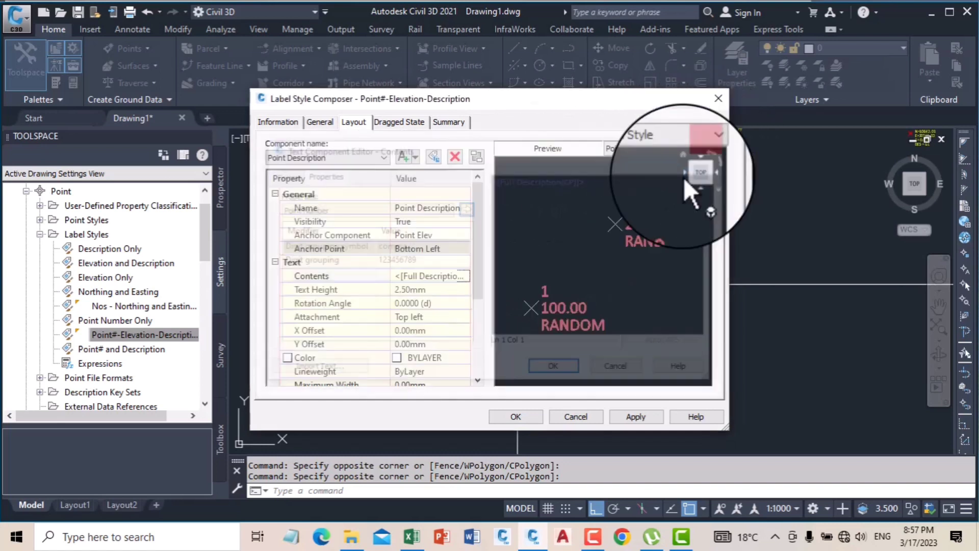
left_click(278, 122)
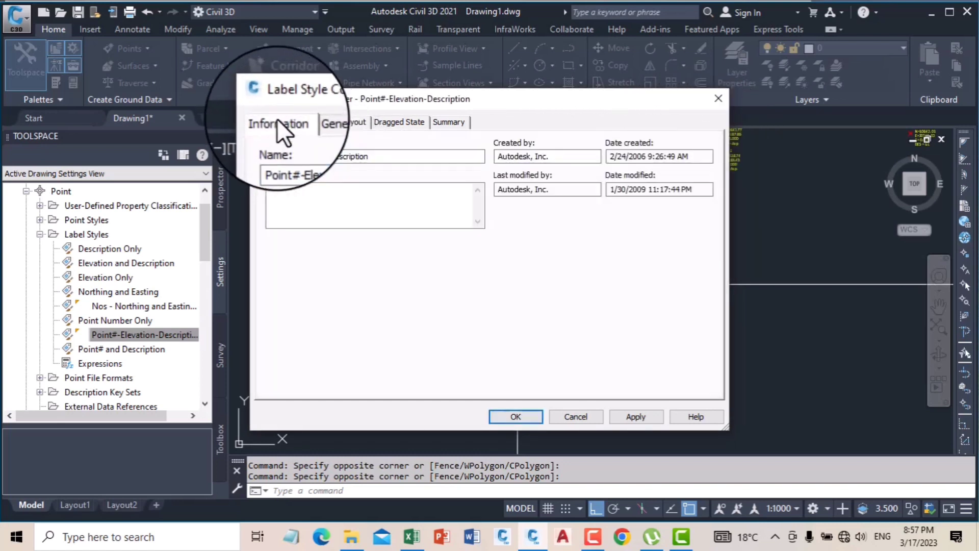
left_click(719, 97)
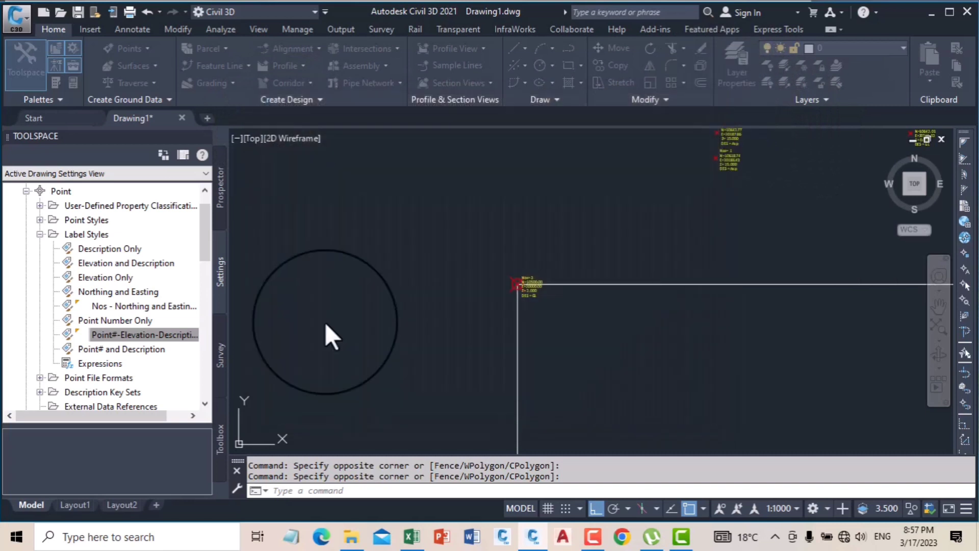
Remove the "Nos=" prefix before the point number in the Nos - Northing and Easting Elev Des label style, and check the point labels
left_click(164, 306)
right_click(165, 305)
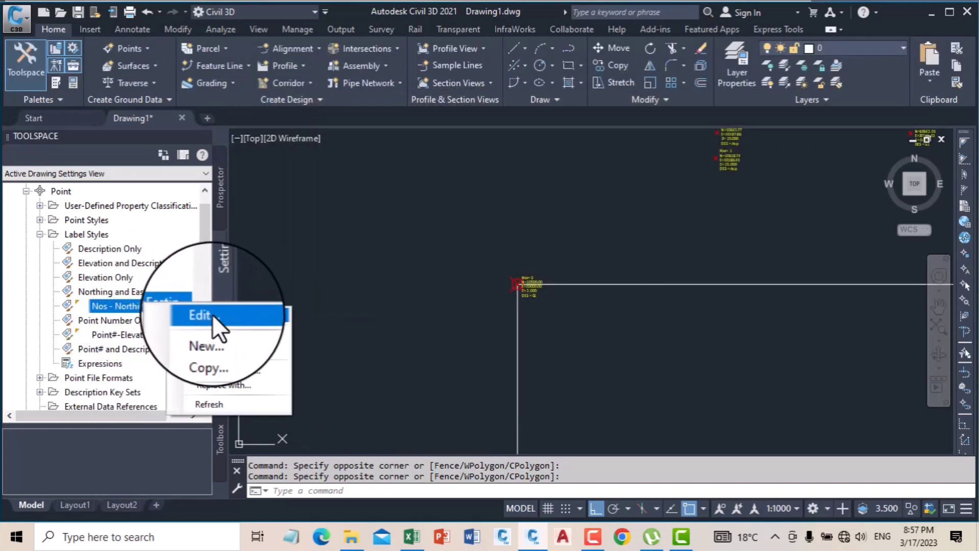
left_click(213, 314)
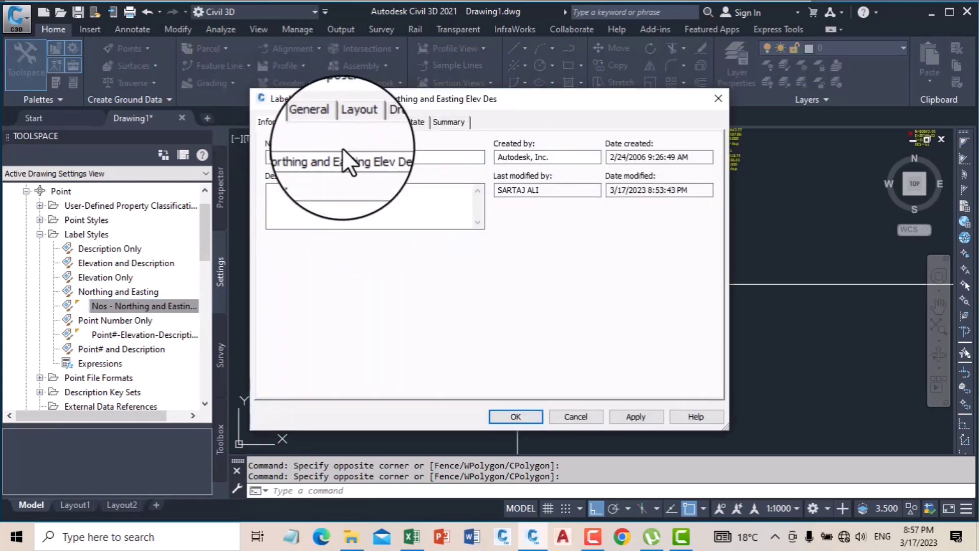
left_click(349, 122)
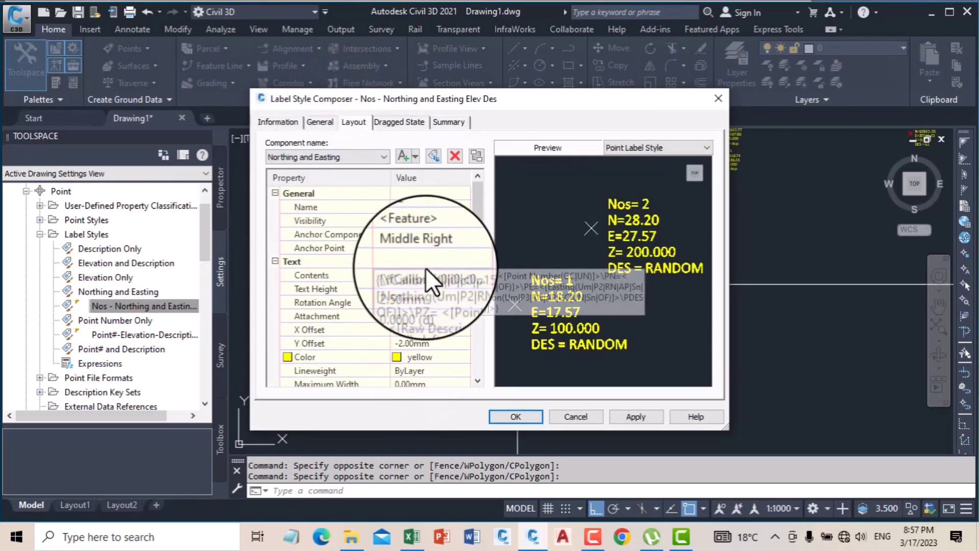
left_click(425, 276)
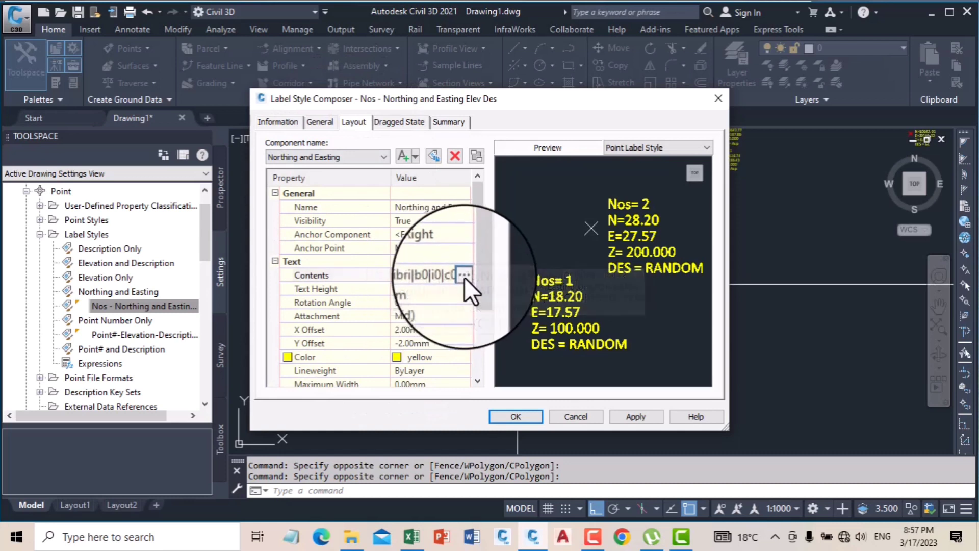
left_click(465, 276)
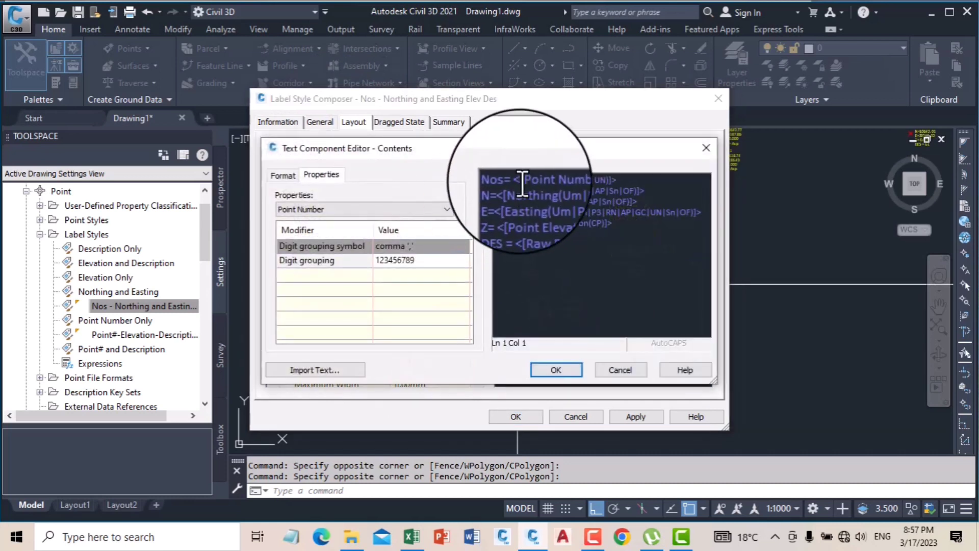
left_click_drag(515, 180, 477, 183)
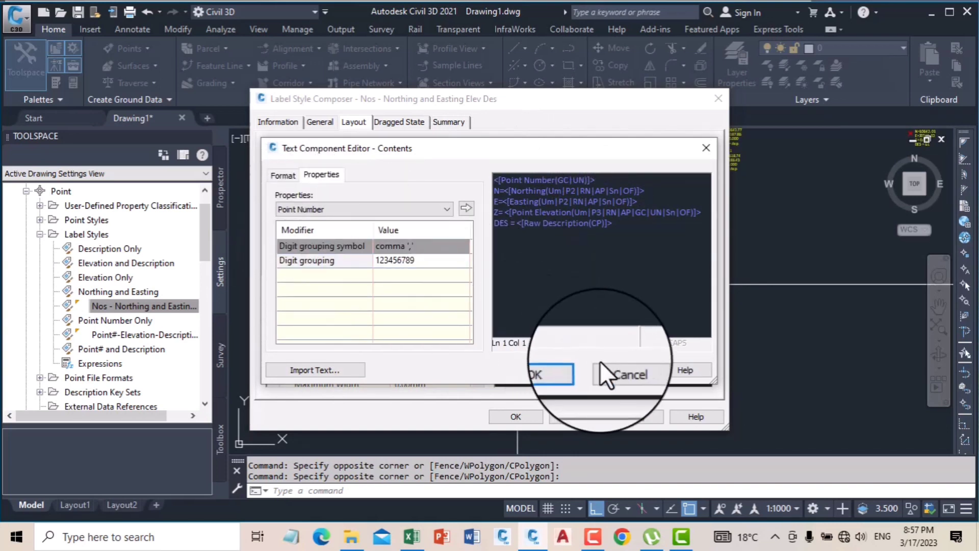
left_click(555, 370)
left_click(635, 416)
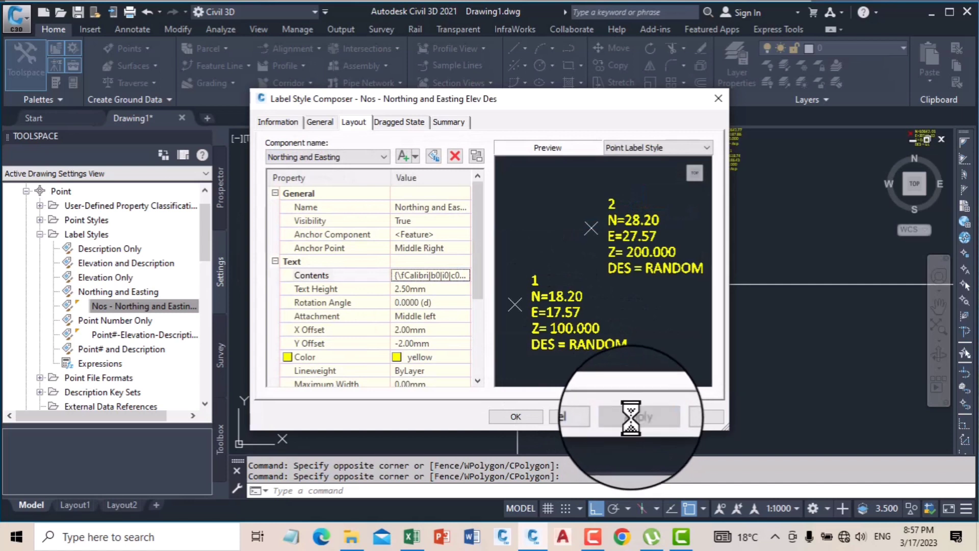
left_click(515, 416)
scroll(509, 293, "up", 5)
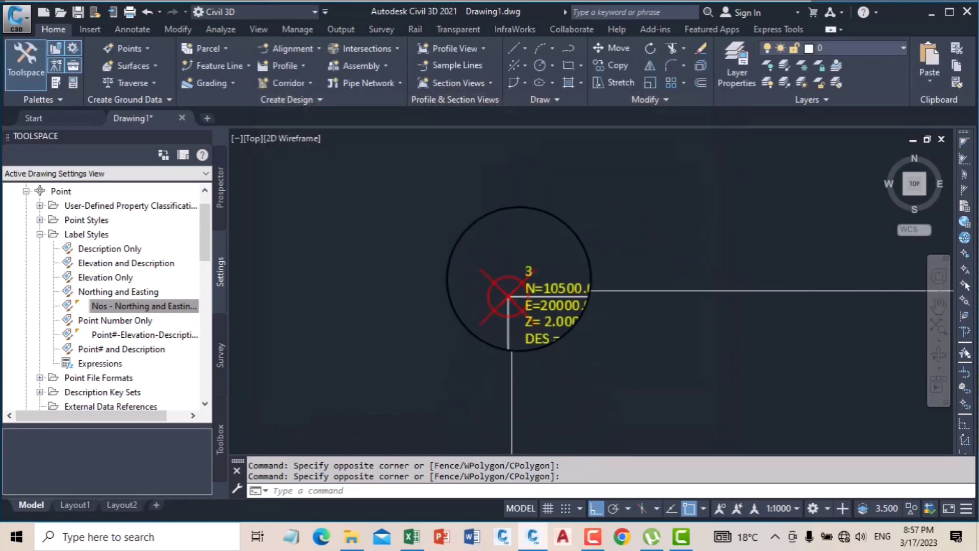
scroll(509, 295, "down", 5)
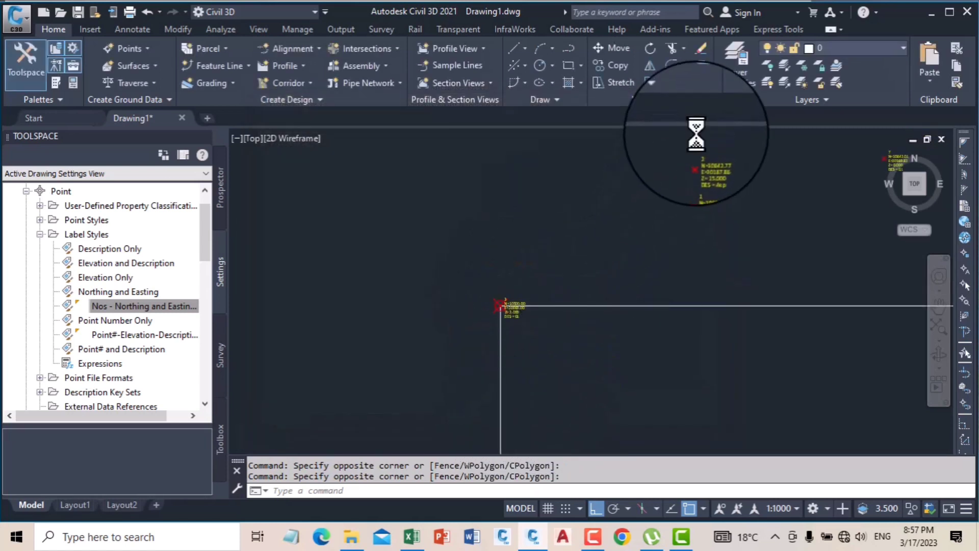
scroll(676, 183, "up", 4)
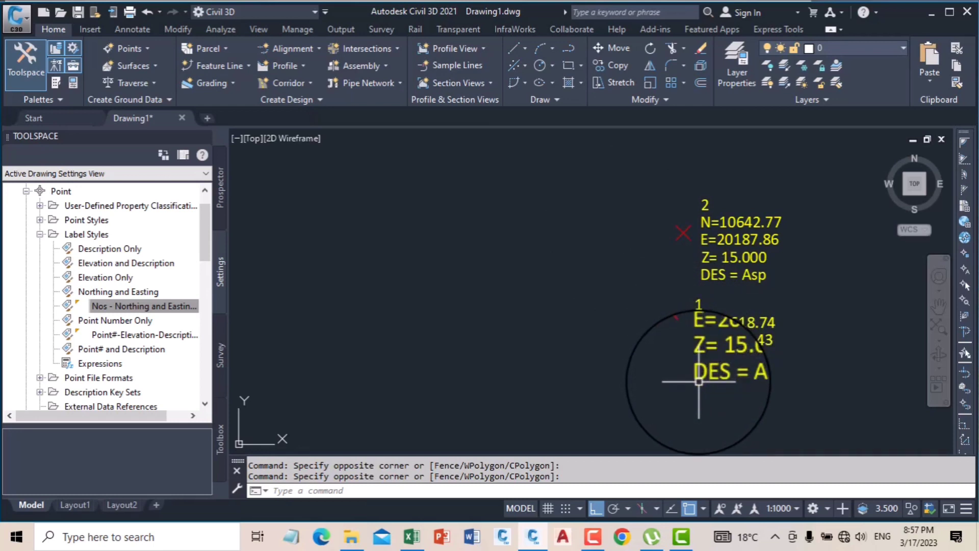
scroll(551, 299, "down", 4)
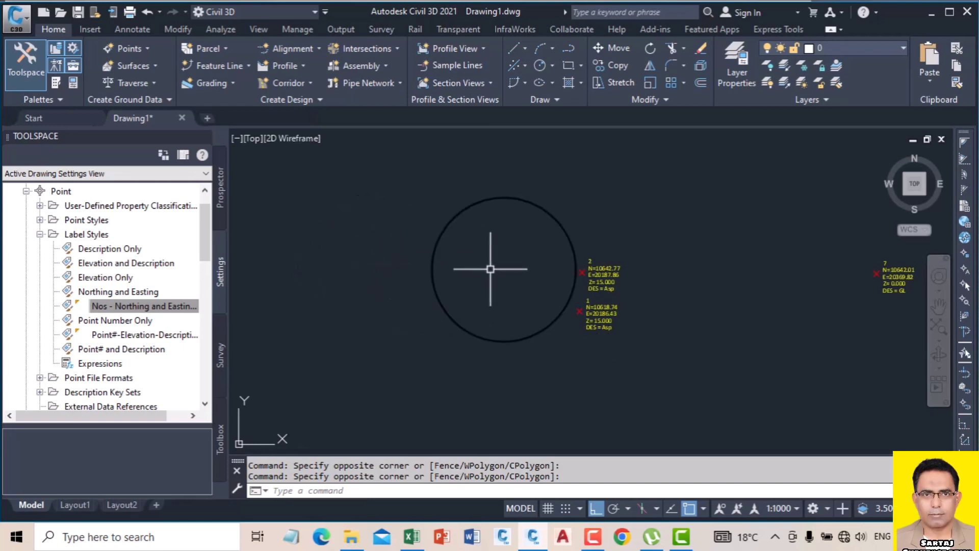
Erase the three COGO points above the rectangle
scroll(546, 237, "down", 6)
left_click(686, 272)
left_click(510, 215)
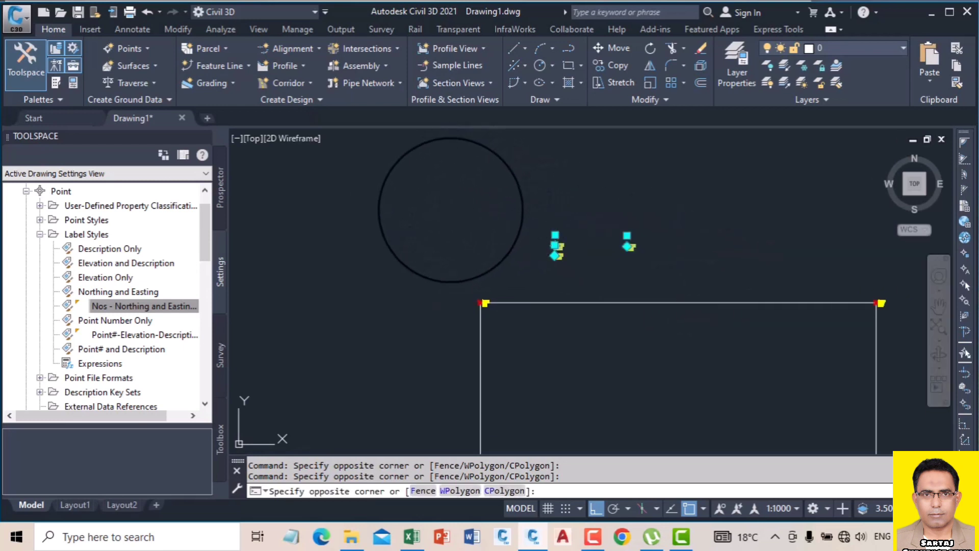
right_click(448, 208)
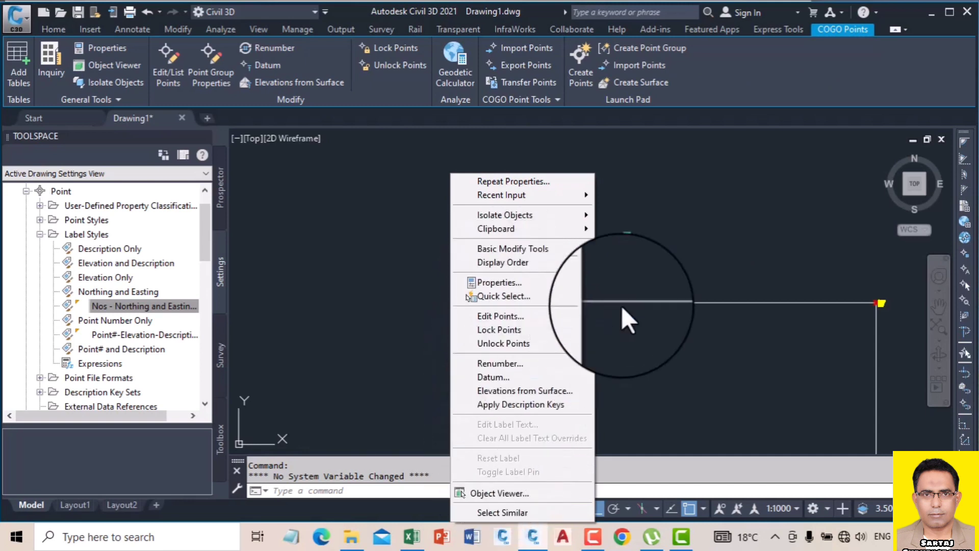
left_click(533, 512)
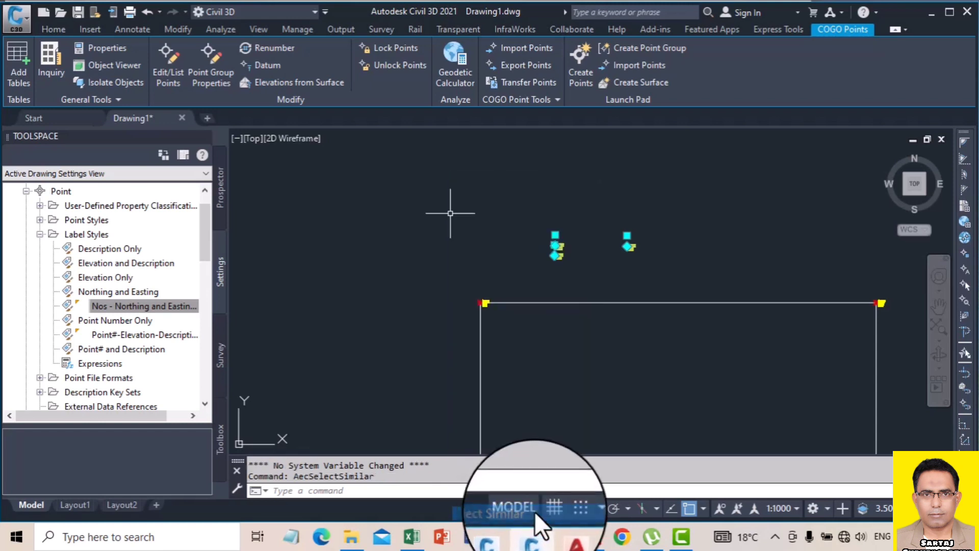
key("Delete")
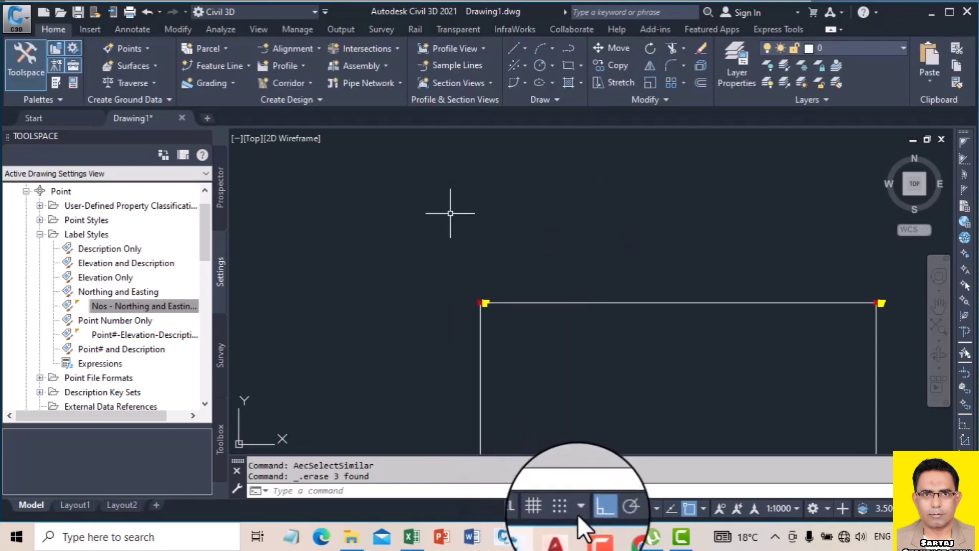
Erase all the AutoCAD points on layer 00 and the remaining COGO points at the rectangle's corners, using Select Similar
right_click(502, 248)
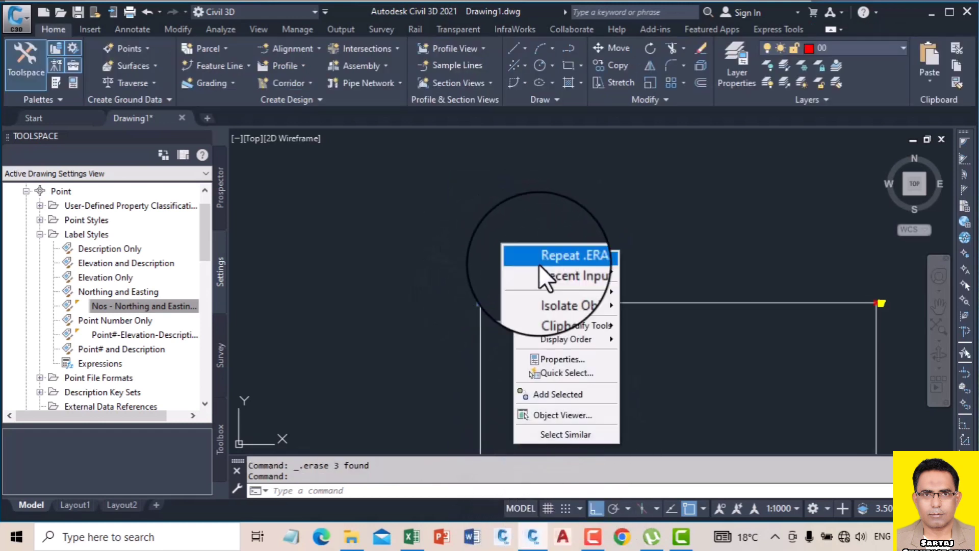
left_click(608, 436)
key("Delete")
scroll(503, 306, "up", 2)
right_click(486, 315)
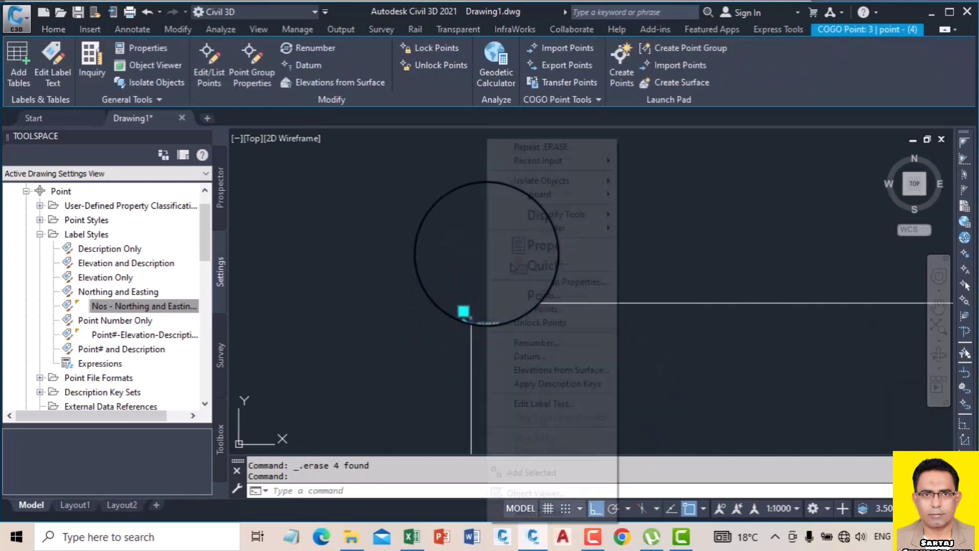
left_click(552, 510)
key("Delete")
scroll(444, 219, "down", 4)
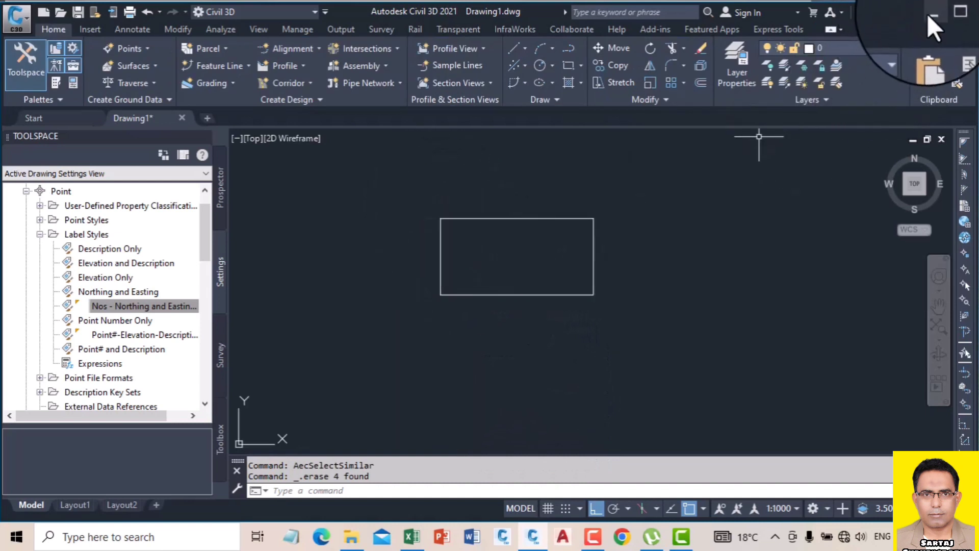
Switch to the Test folder and open the exported Day1 file in Excel
left_click(927, 14)
double_click(155, 99)
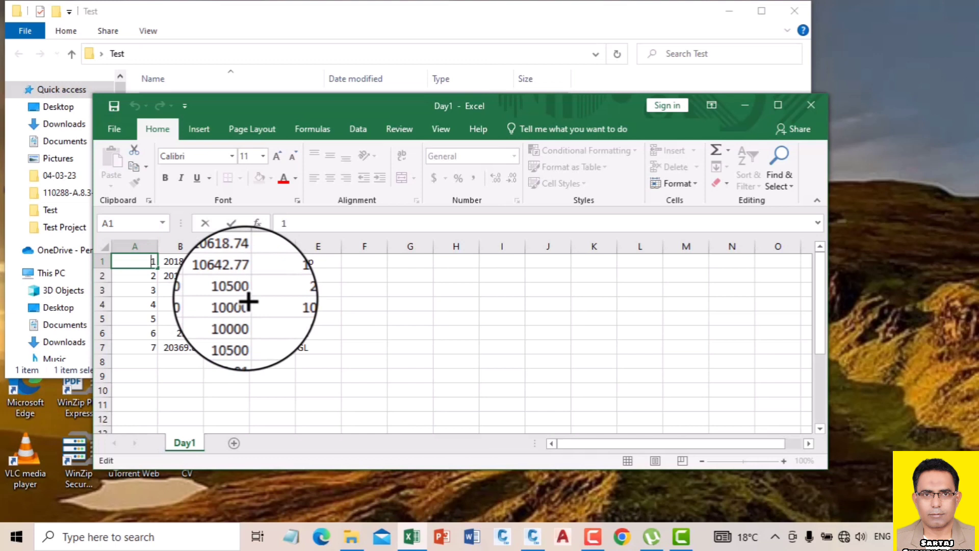
Change the first point number in cell A1 to "A1", and save the file over the existing Day1.csv
type("A1")
left_click(466, 332)
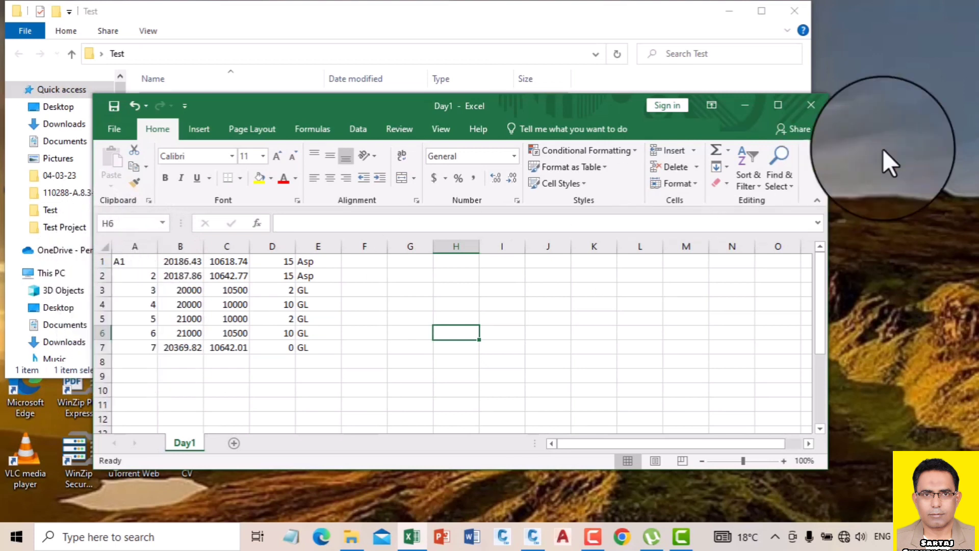
left_click(811, 105)
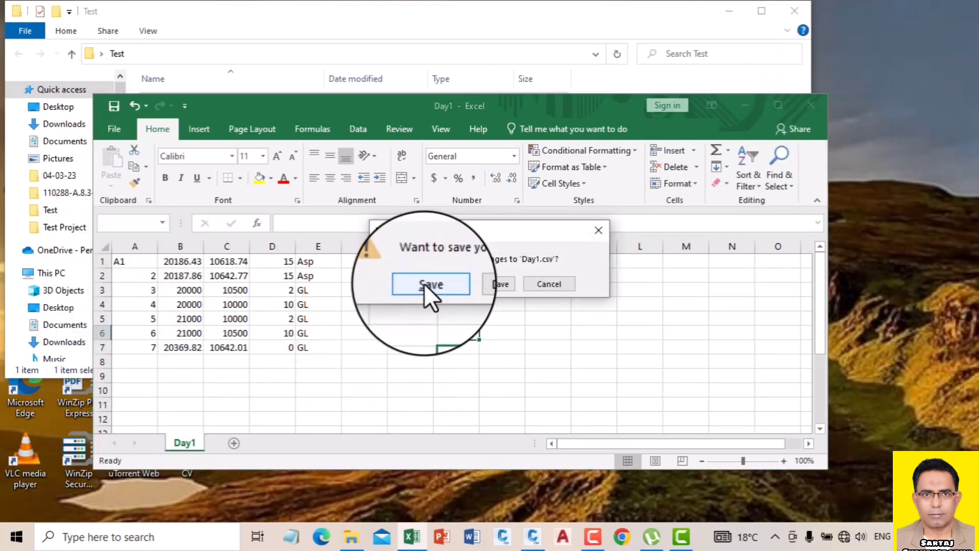
left_click(425, 284)
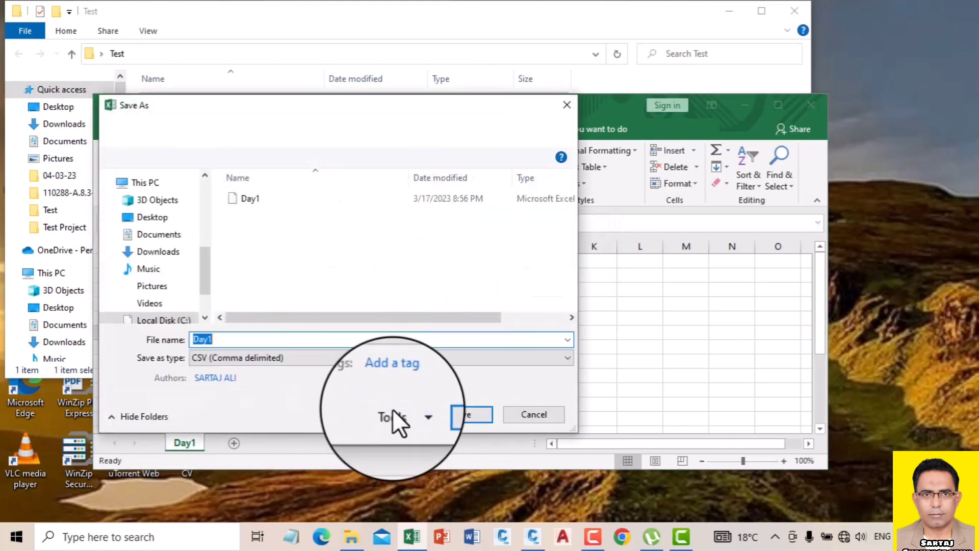
left_click(457, 413)
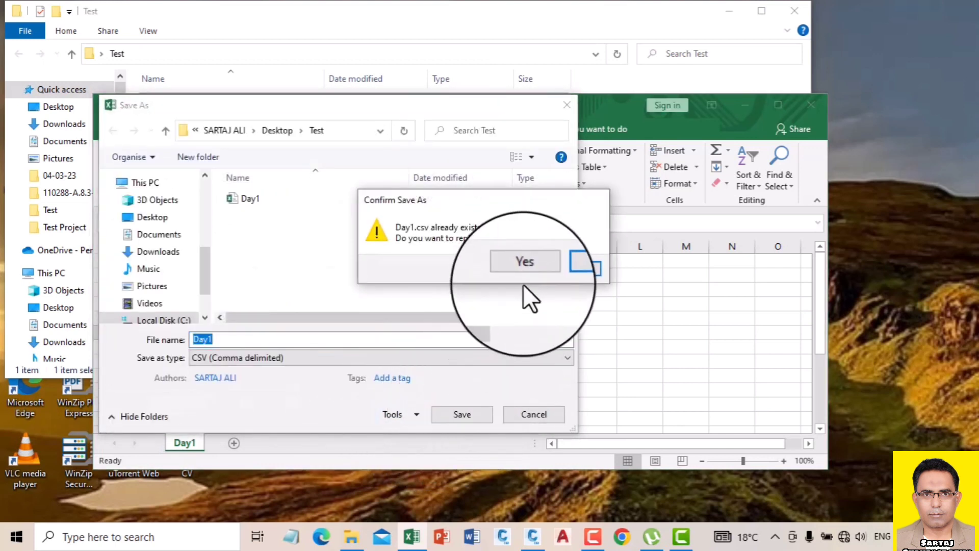
left_click(522, 269)
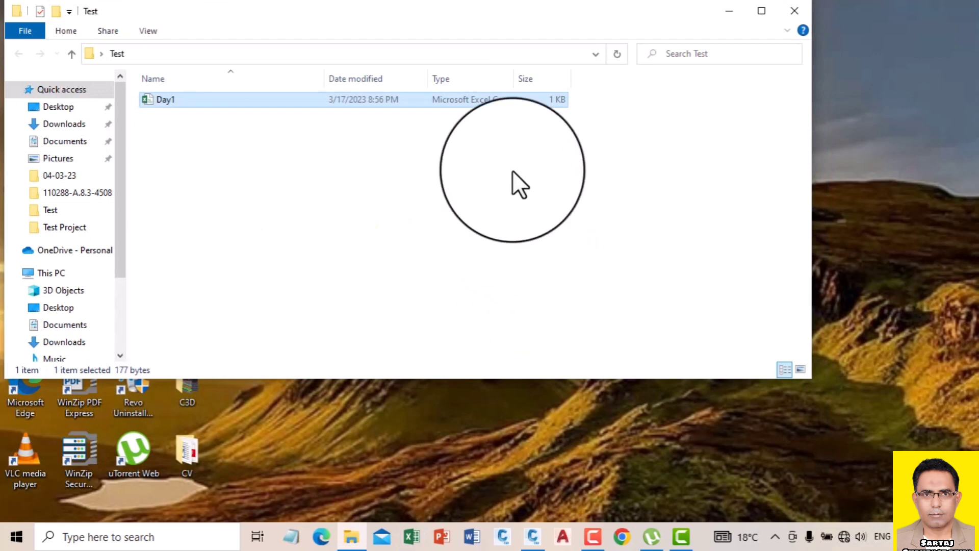
Switch back to Civil 3D and start Import Points from the point creation tools
left_click(733, 10)
left_click(533, 538)
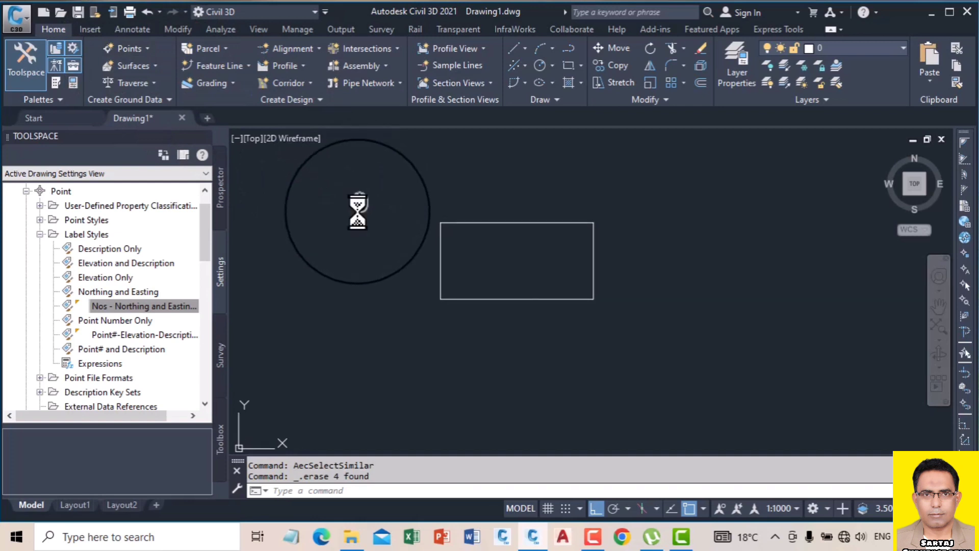
left_click(123, 48)
left_click(216, 74)
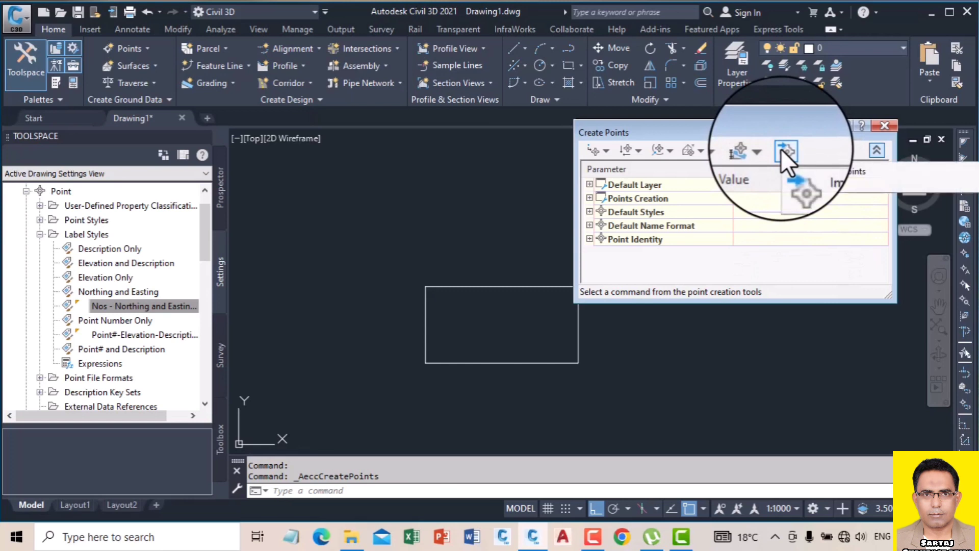
left_click(781, 149)
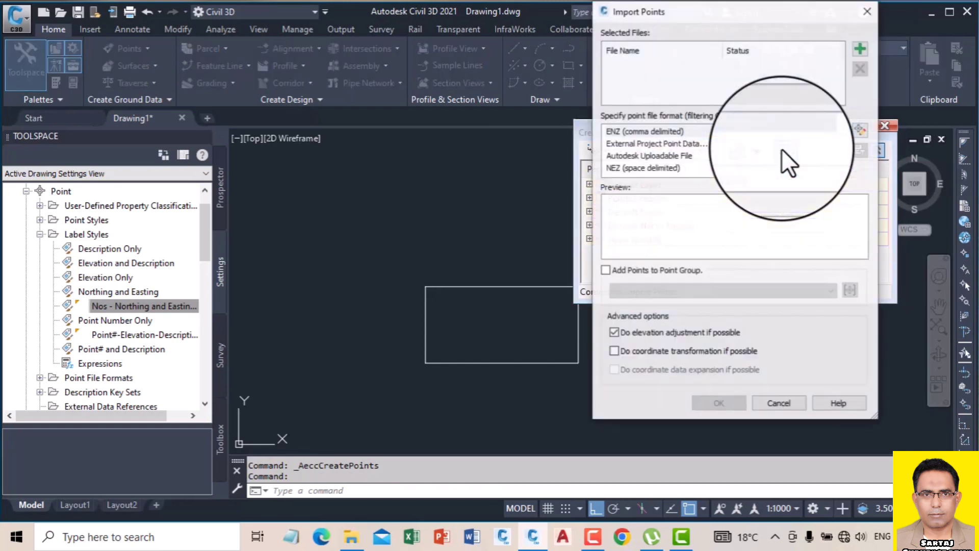
Try to add Day1.csv from the Desktop's Test folder as the import source, filtering by *.csv, and close the import
left_click(859, 46)
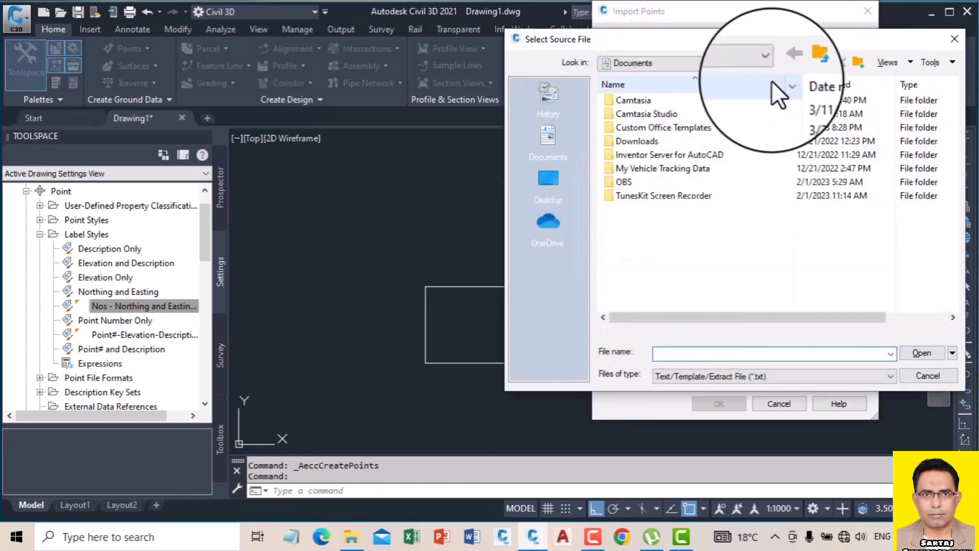
left_click(549, 181)
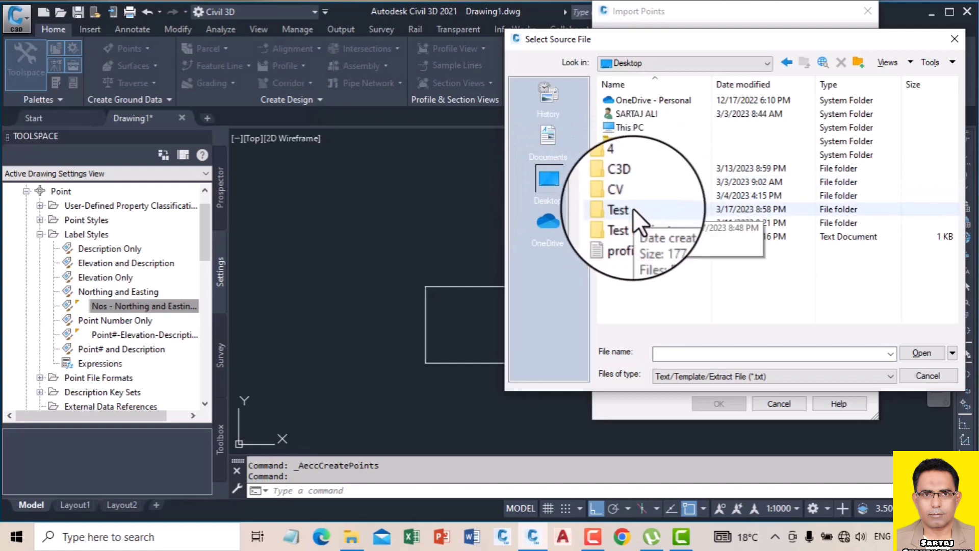
double_click(632, 208)
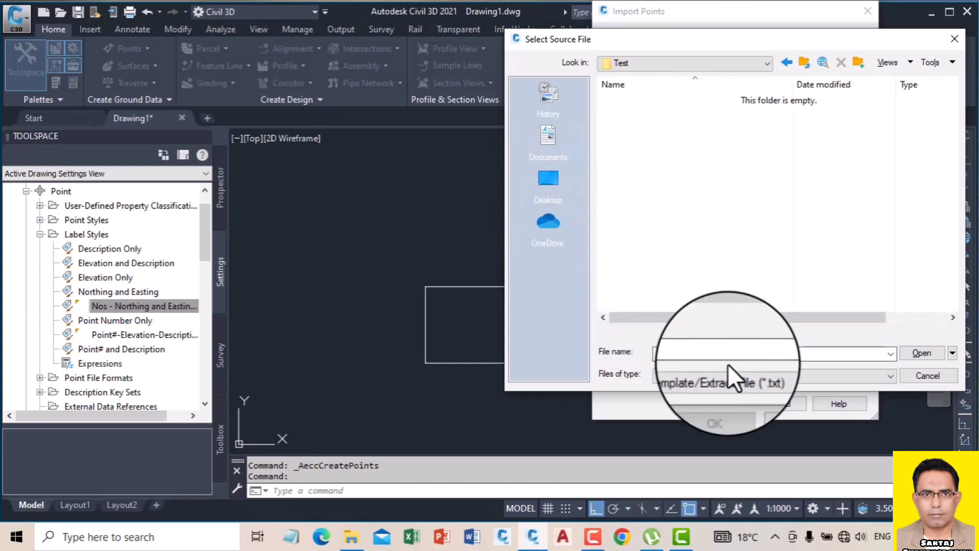
left_click(732, 377)
left_click(702, 416)
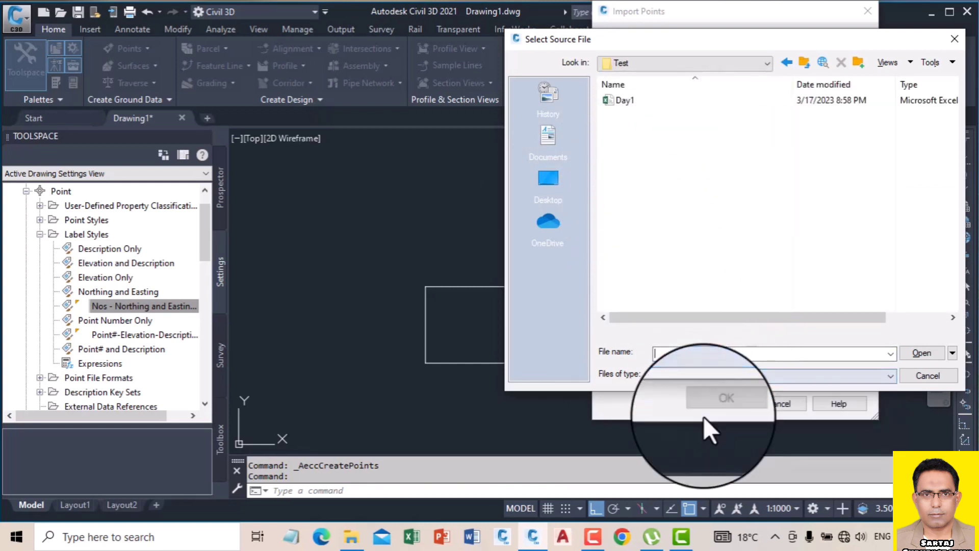
left_click(619, 99)
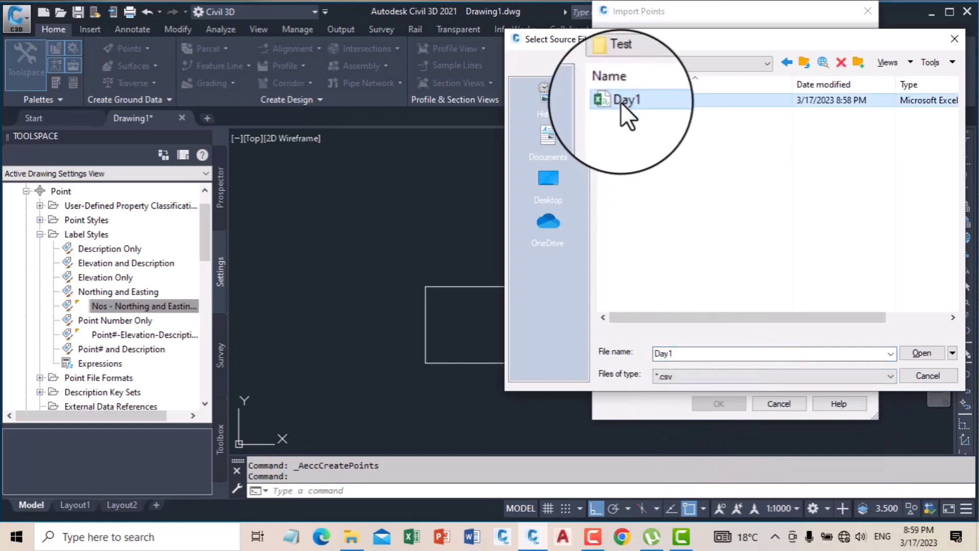
left_click(921, 353)
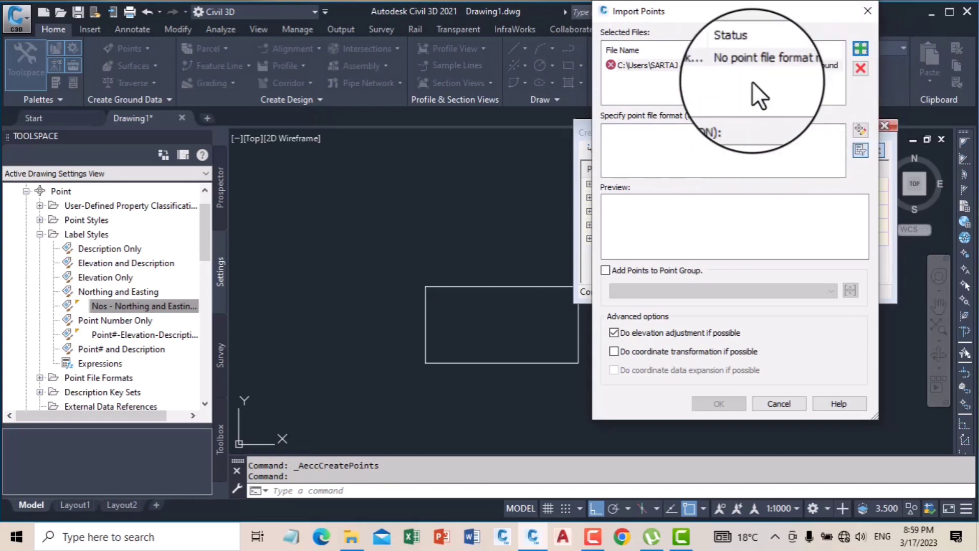
left_click(868, 11)
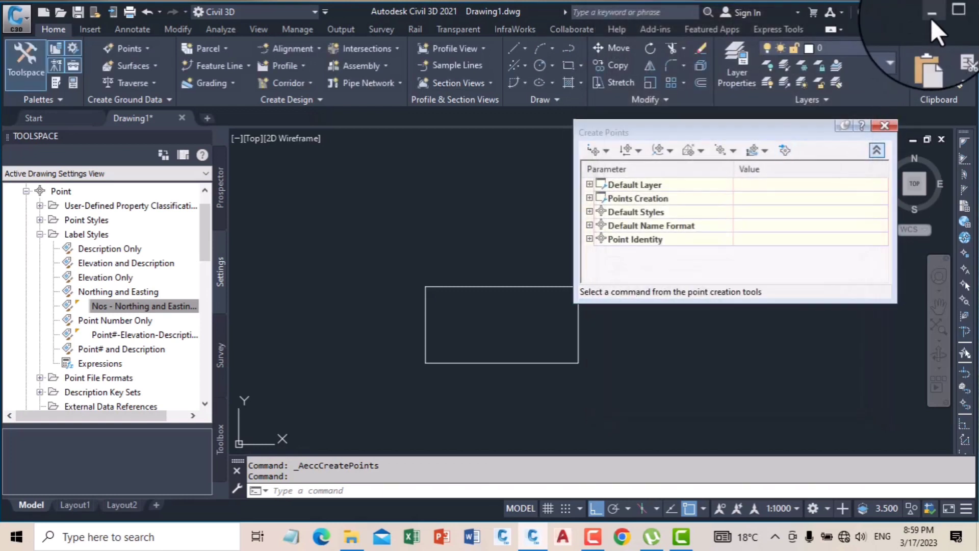
Switch to Excel and reopen the recent Day1 file
left_click(932, 15)
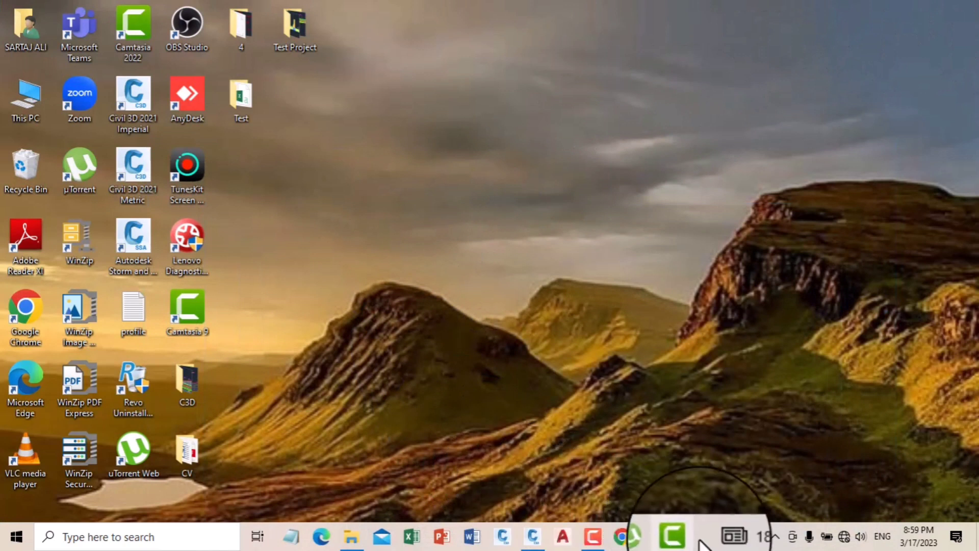
left_click(411, 538)
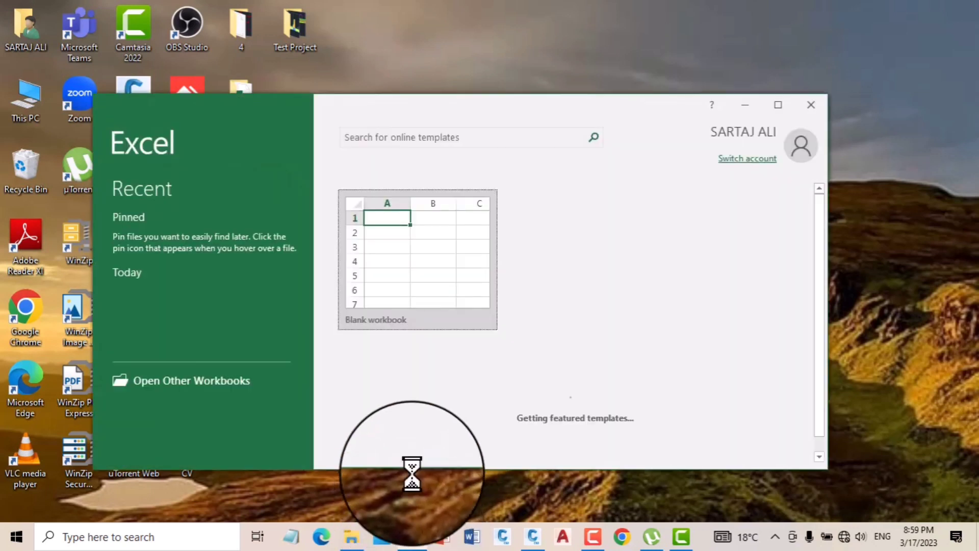
left_click(175, 305)
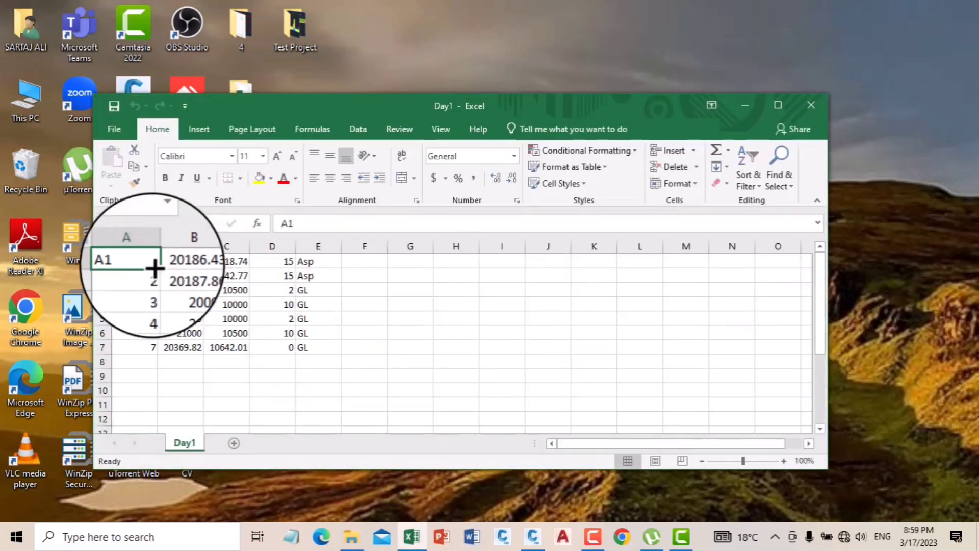
Set the first point number in cell A1 to 1, and save as CSV (Comma delimited) over the existing Day1 file
double_click(120, 261)
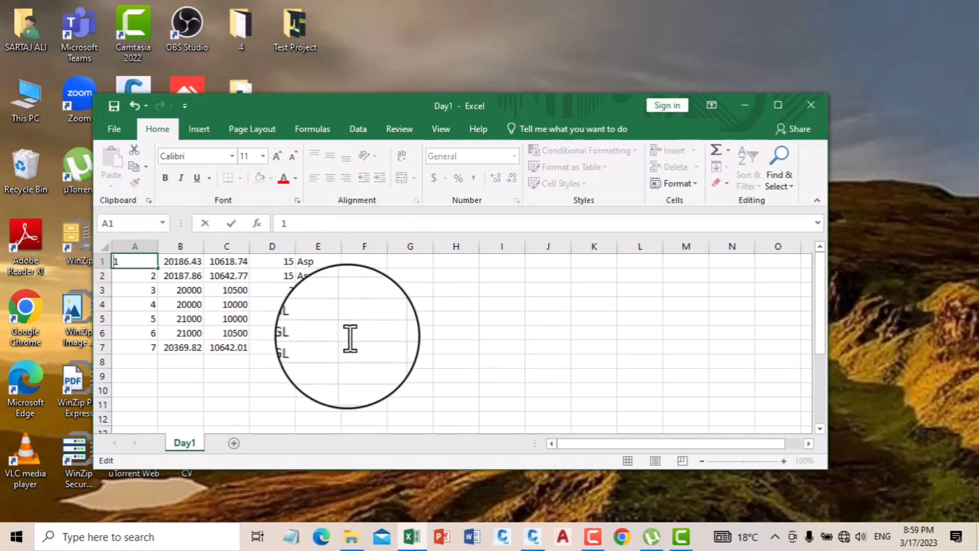
left_click(427, 351)
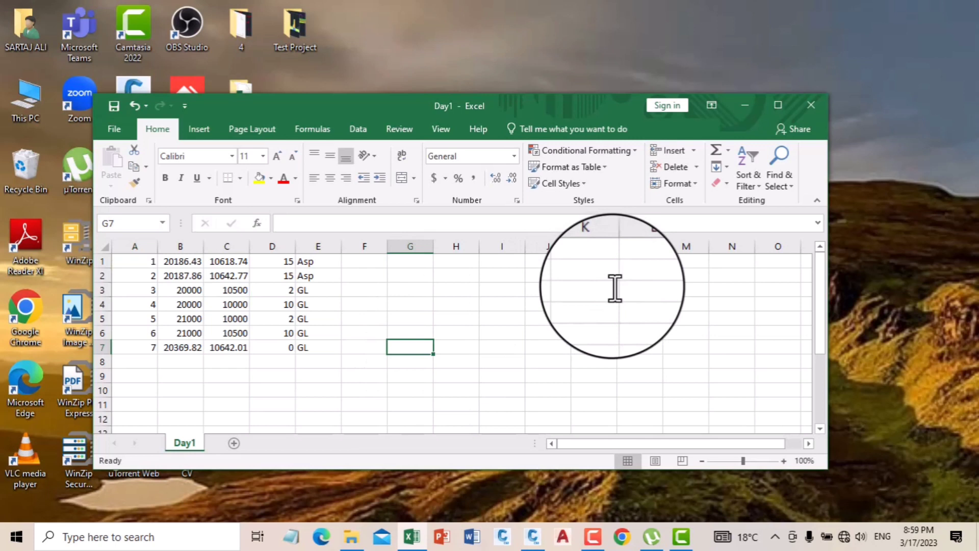
left_click(811, 106)
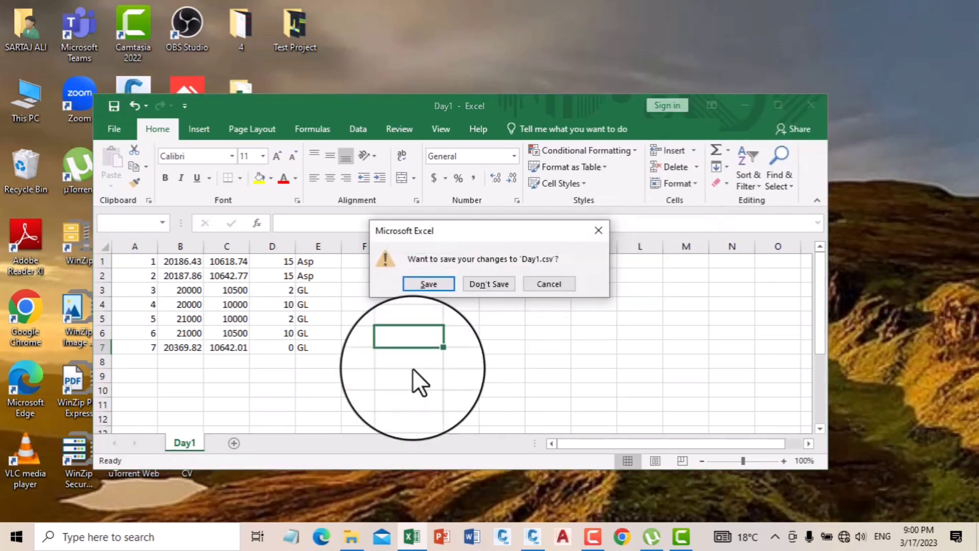
left_click(425, 285)
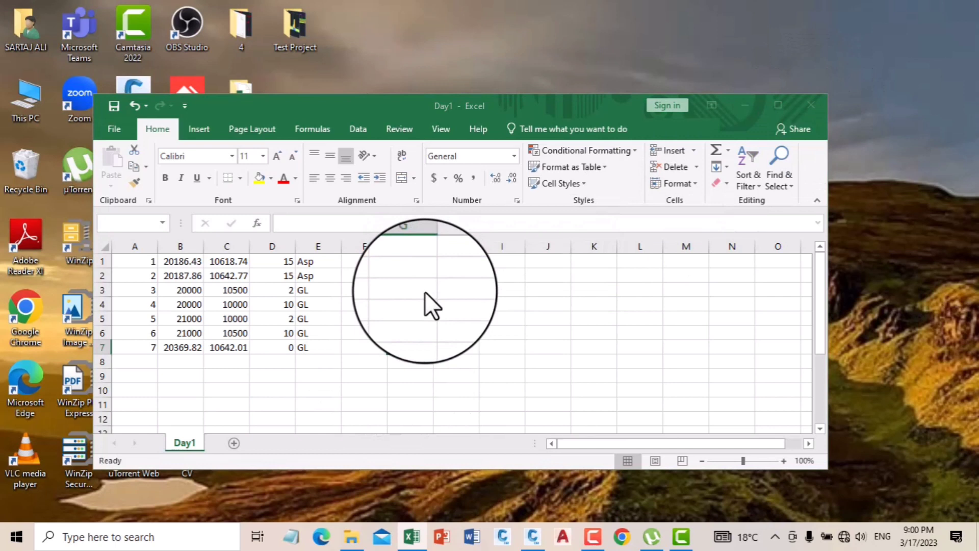
left_click(447, 415)
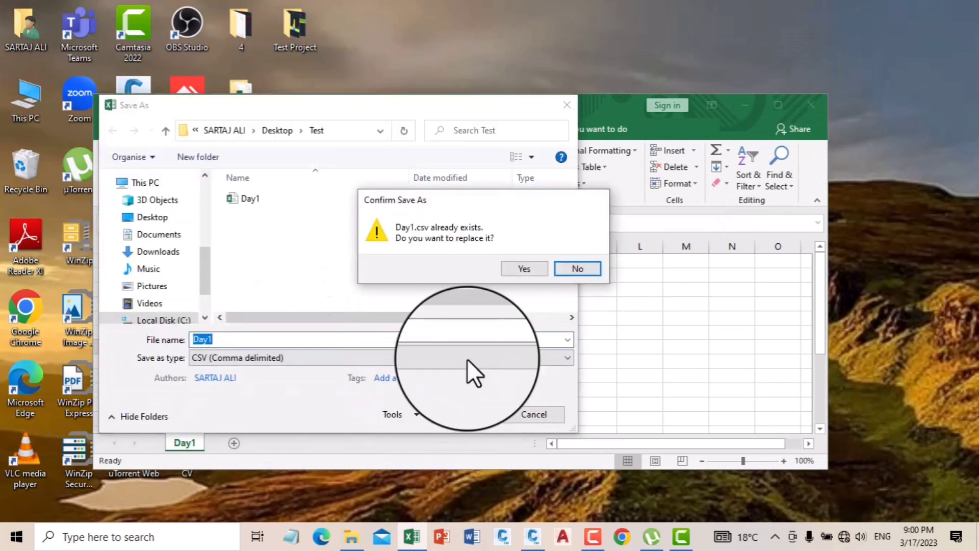
left_click(524, 268)
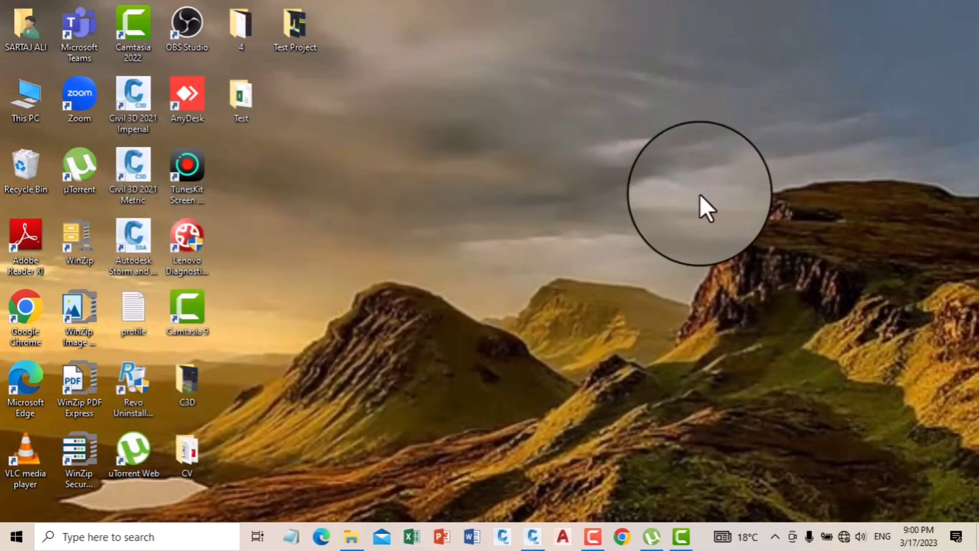
Return to Civil 3D and open the Import Points dialog from the point creation tools
left_click(533, 536)
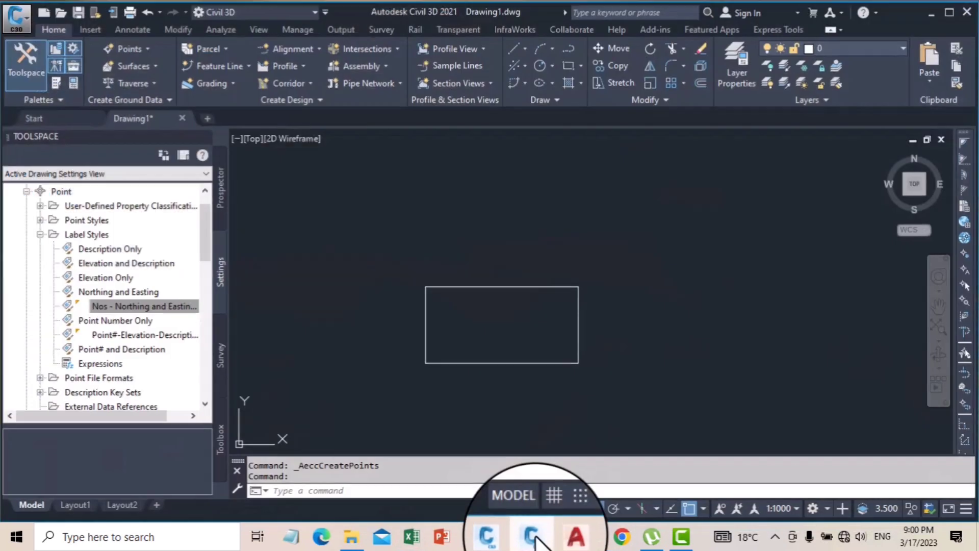
left_click(130, 50)
left_click(178, 66)
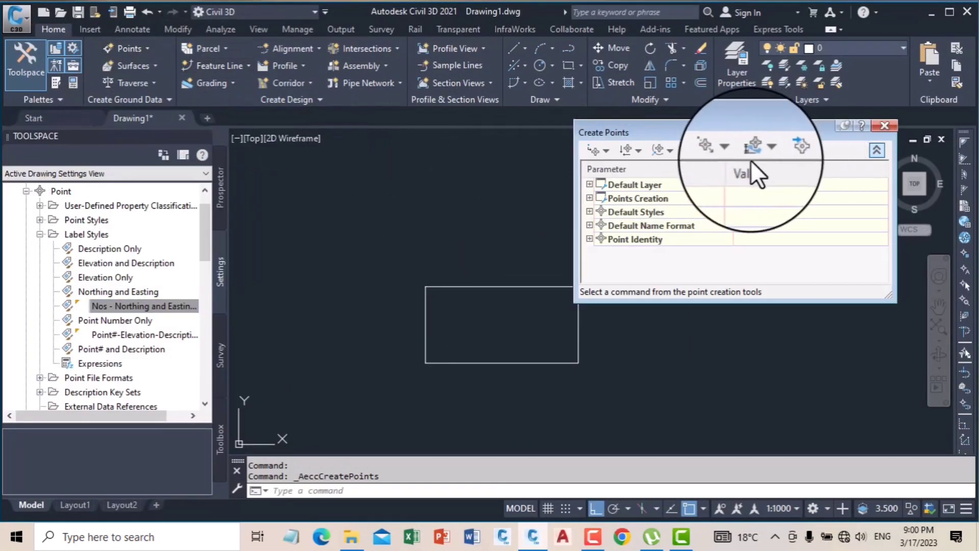
left_click(795, 158)
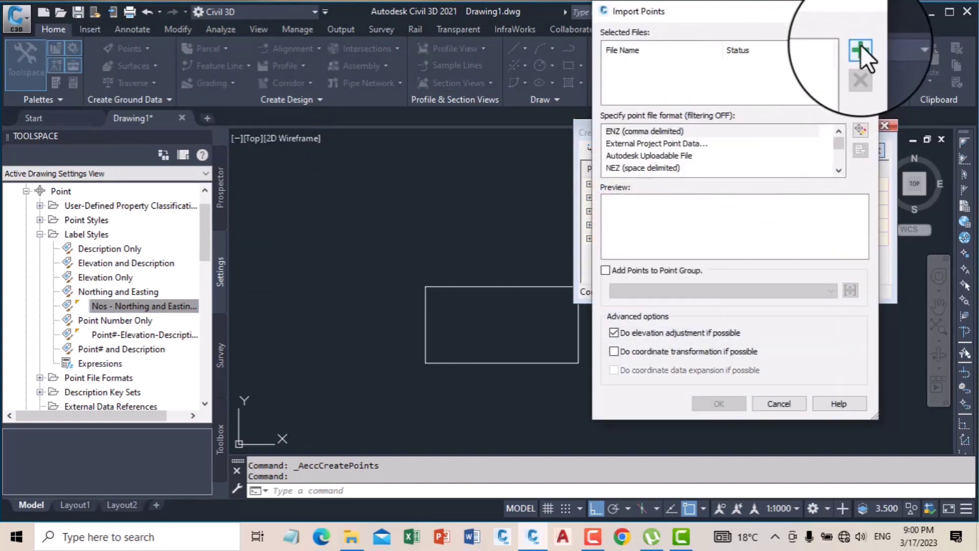
Add the Day1 file from the Test folder as the point import source, with the file type set to *.csv
left_click(861, 47)
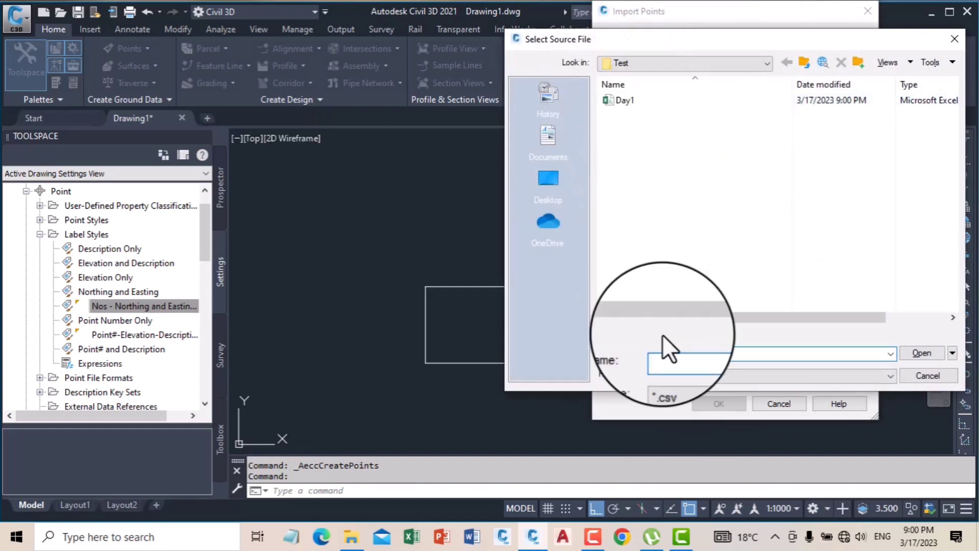
left_click(667, 376)
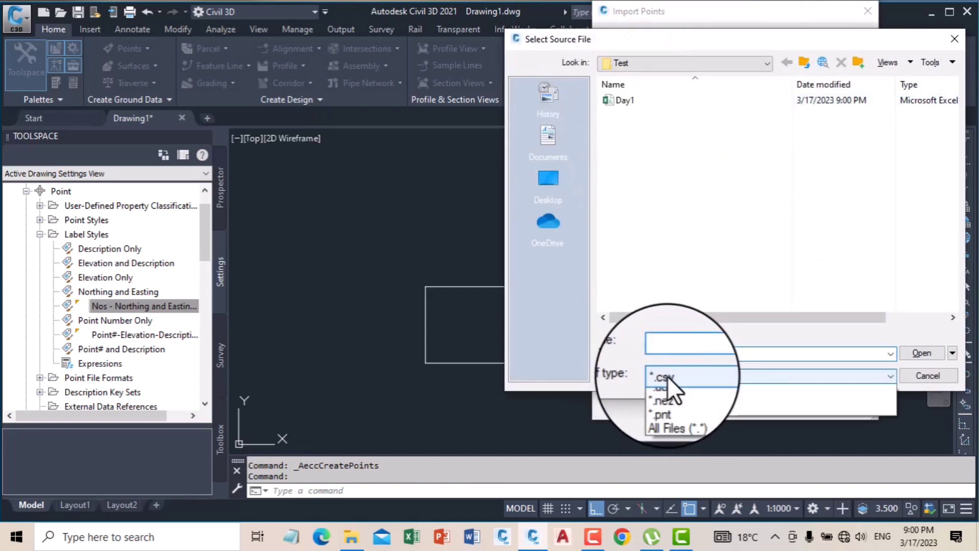
left_click(668, 375)
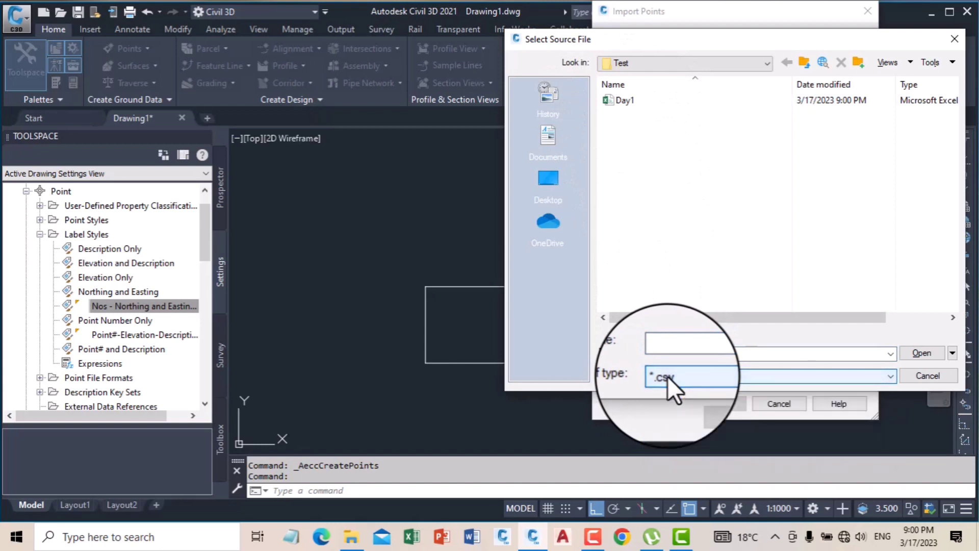
left_click(620, 102)
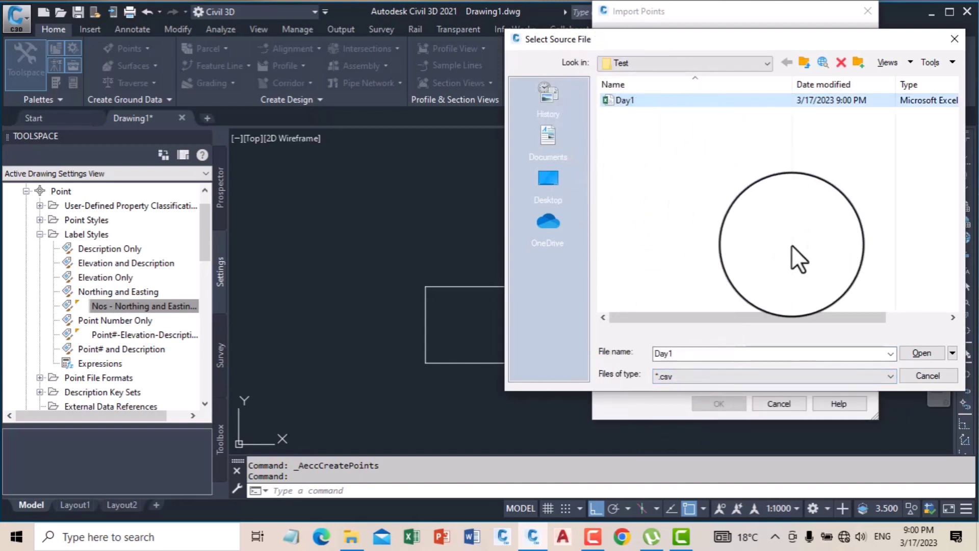
left_click(923, 353)
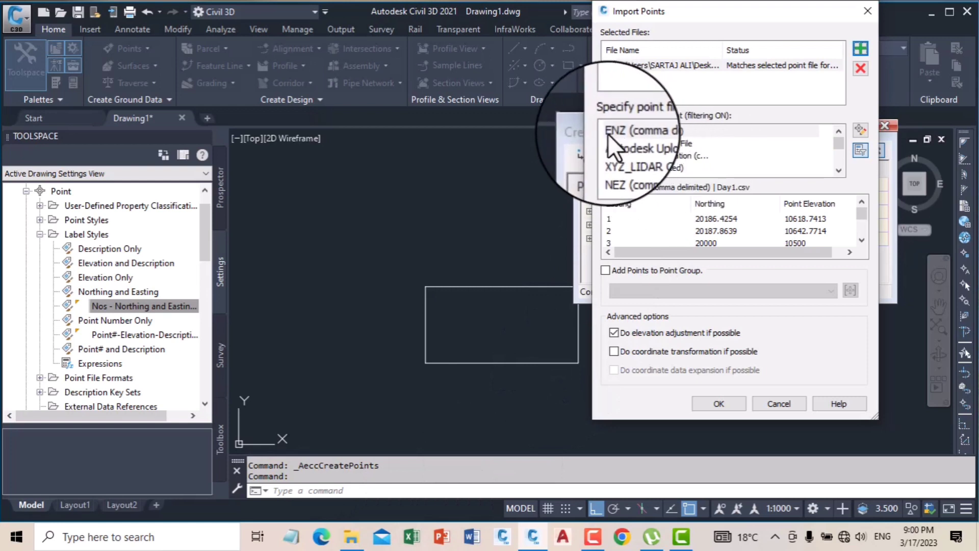
Set the point file format of the Day1 import to PNEZD (comma delimited)
left_click(838, 171)
left_click(838, 171)
left_click(838, 171)
left_click(838, 171)
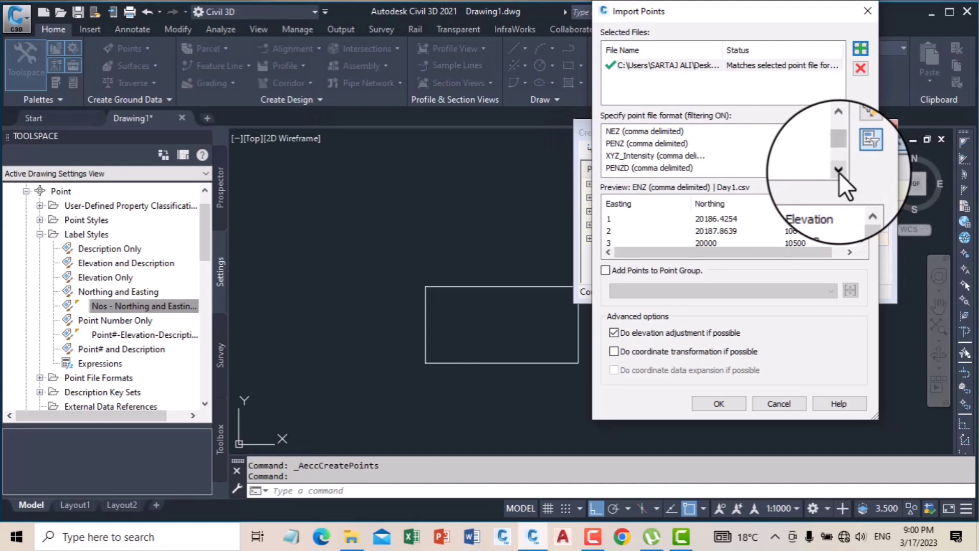
left_click(838, 170)
left_click(838, 171)
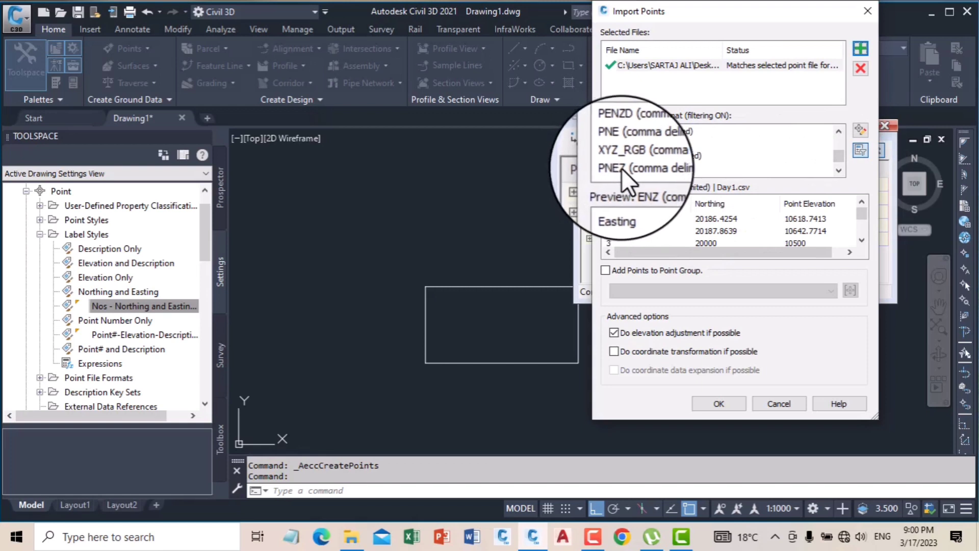
left_click(838, 171)
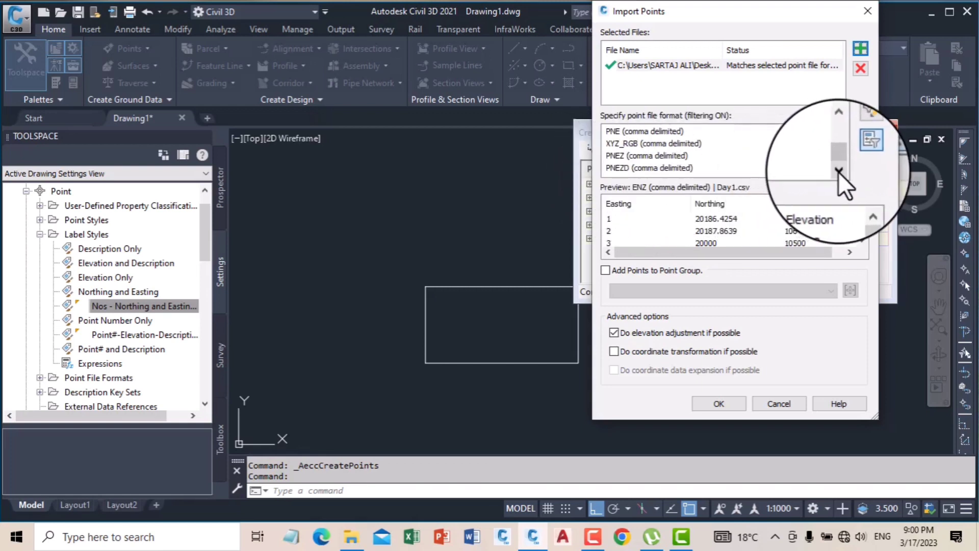
left_click(620, 171)
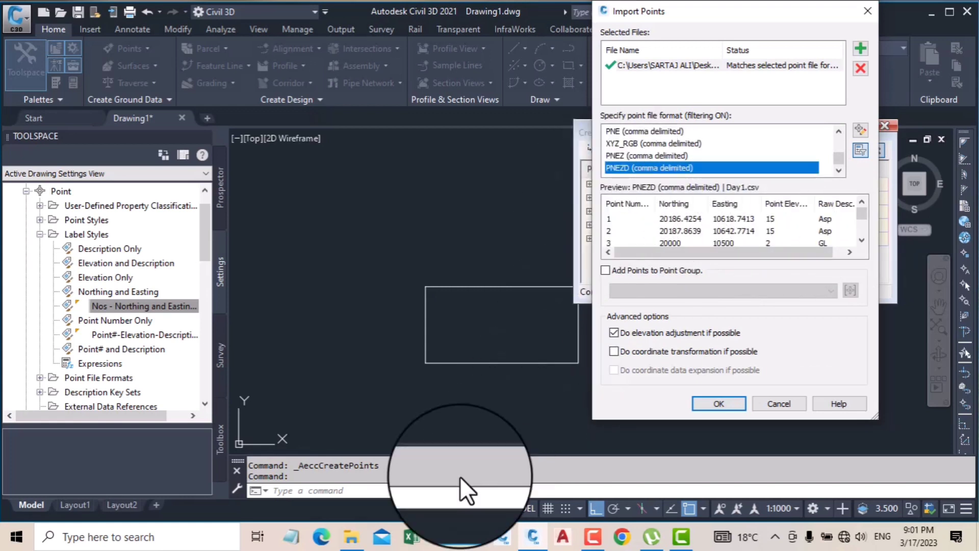
Switch to Excel, open the recent Day1 file to check its column order, and close it
left_click(412, 536)
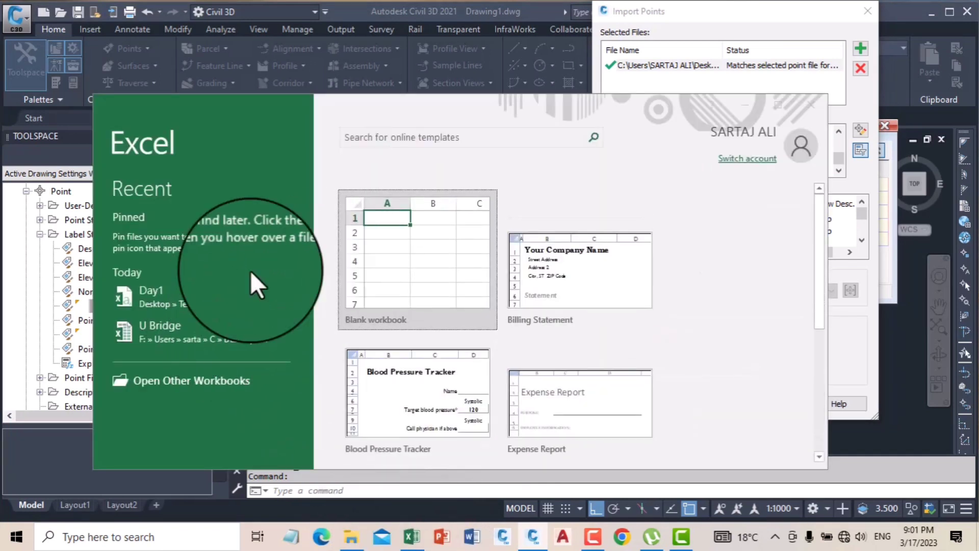
left_click(155, 299)
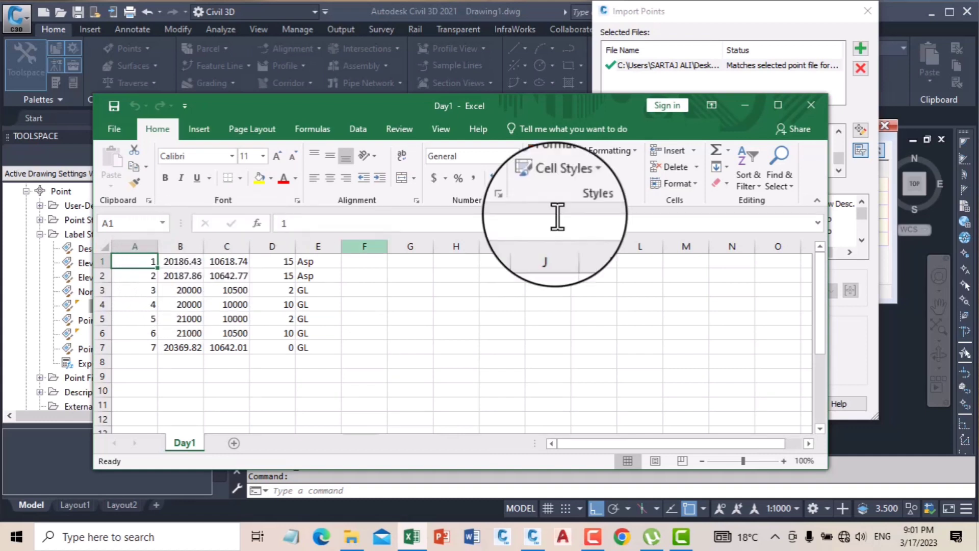
left_click(816, 106)
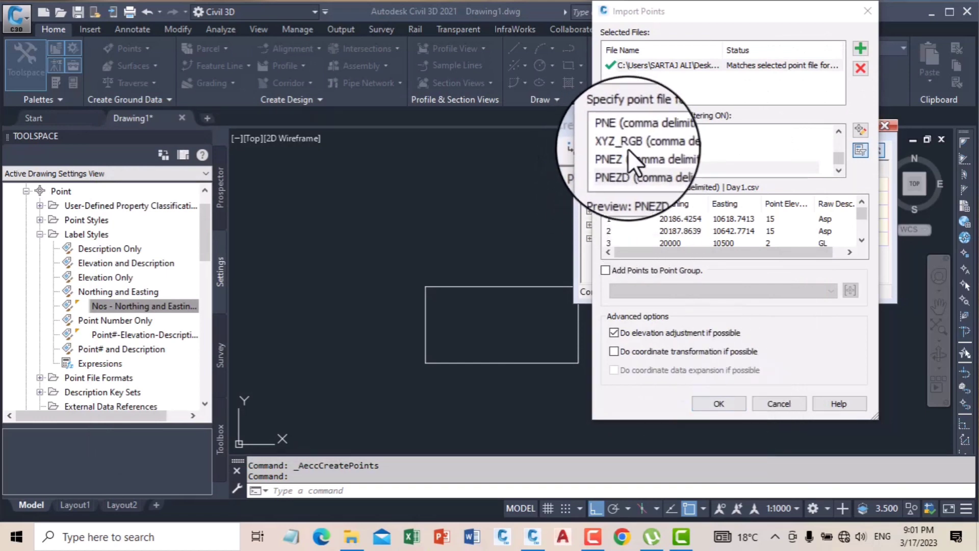
Try importing the Day1 points in PNEZD (comma delimited) format, locate them in the drawing, and undo the import
left_click(715, 404)
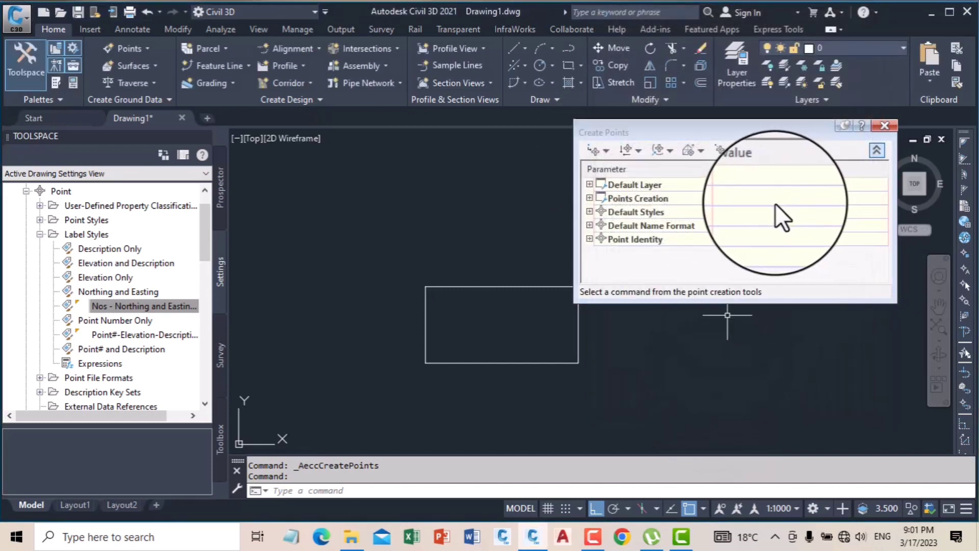
scroll(411, 289, "up", 6)
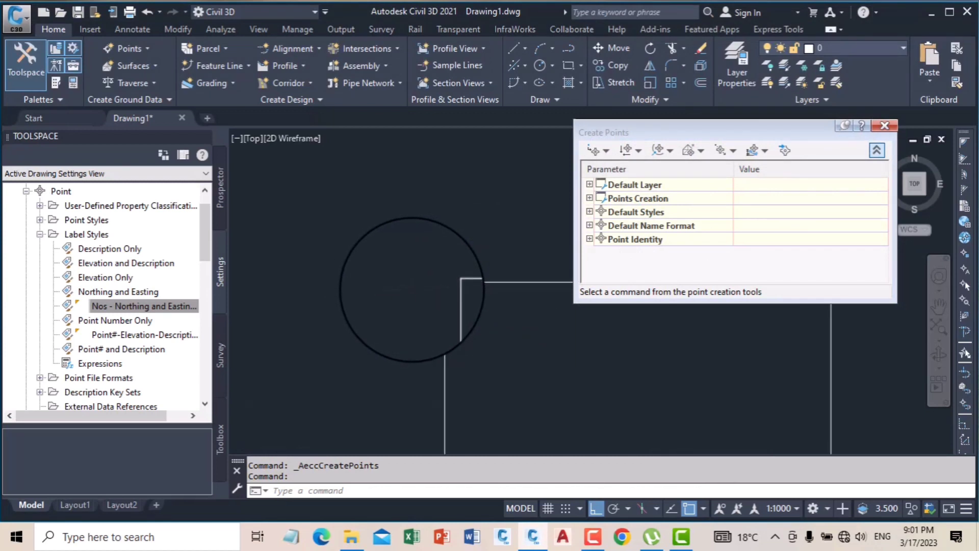
middle_click(427, 238)
middle_click(427, 238)
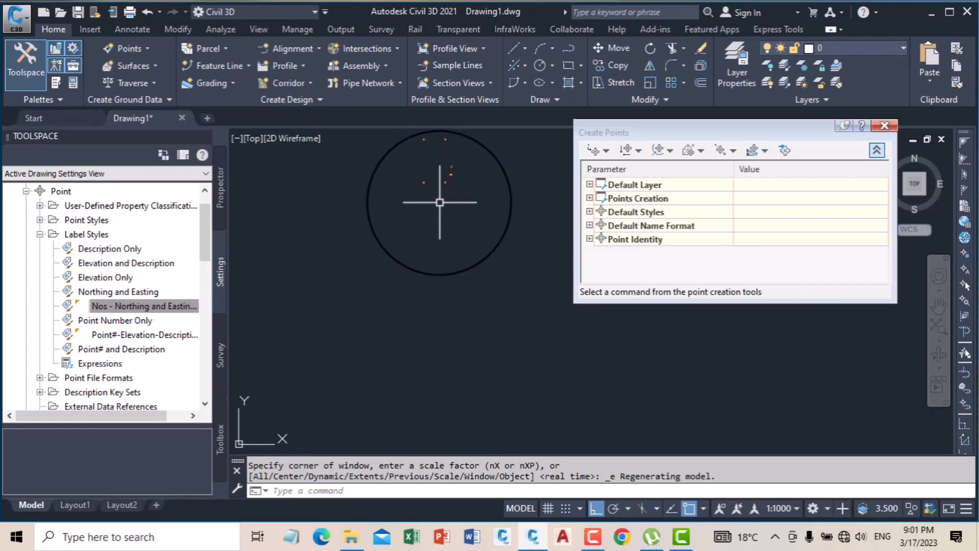
scroll(436, 201, "down", 2)
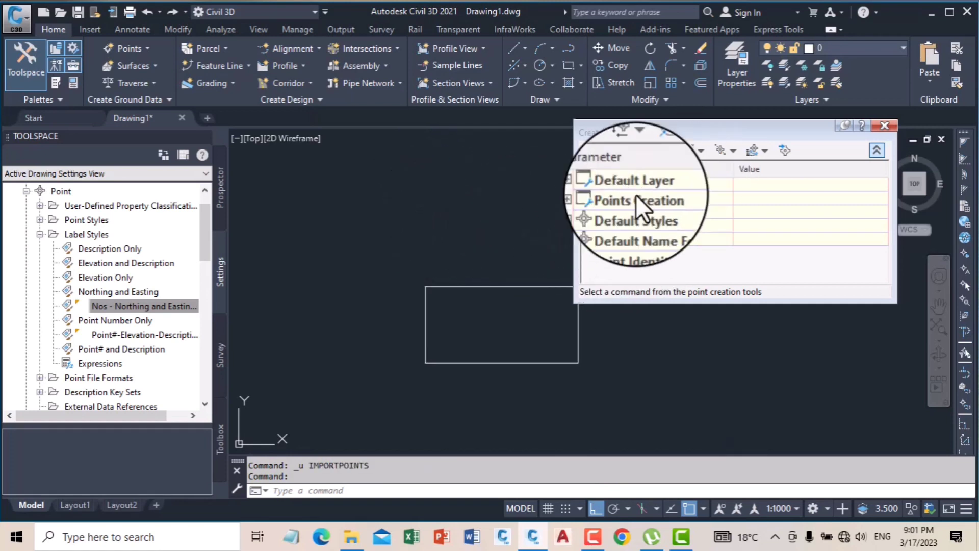
right_click(148, 304)
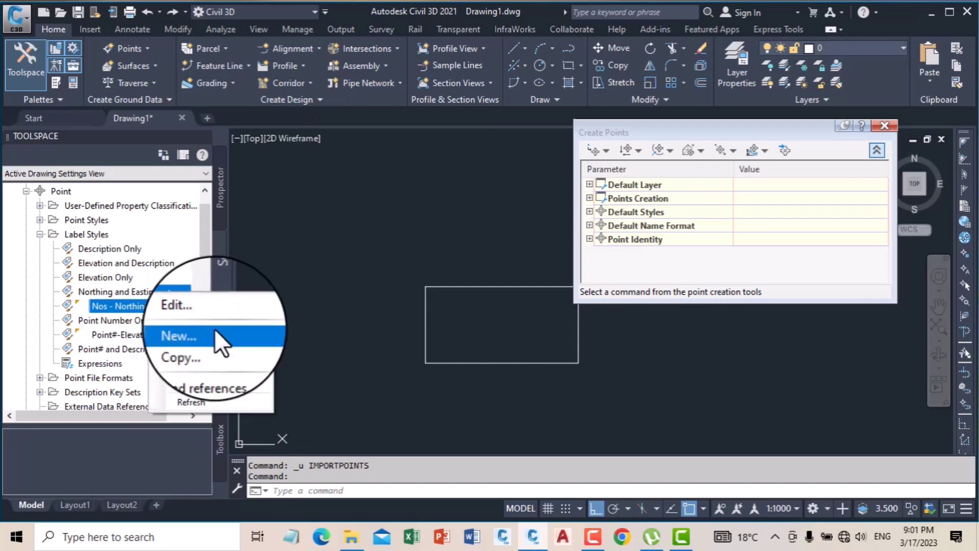
Start a new point import with the Day1 file as source and PENZD (comma delimited) as the point file format
left_click(785, 150)
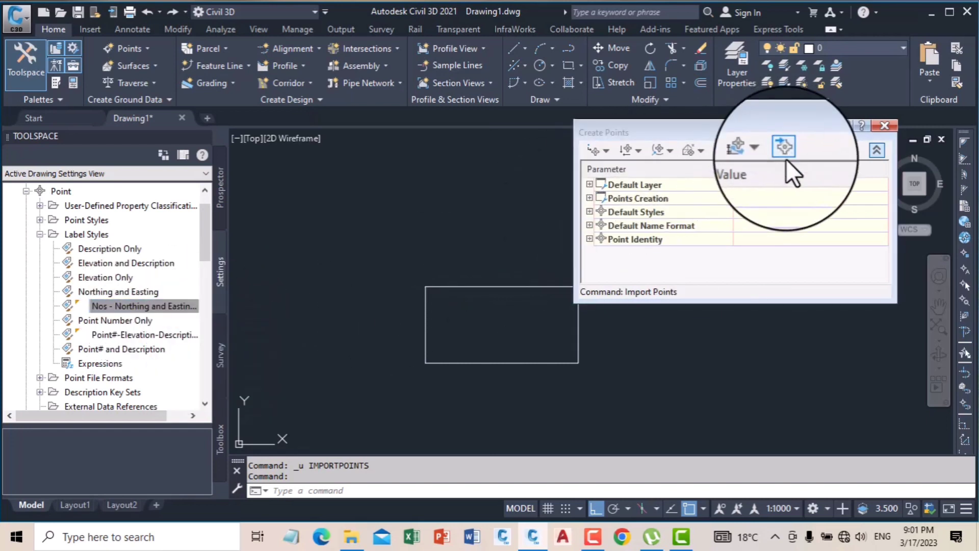
left_click(861, 49)
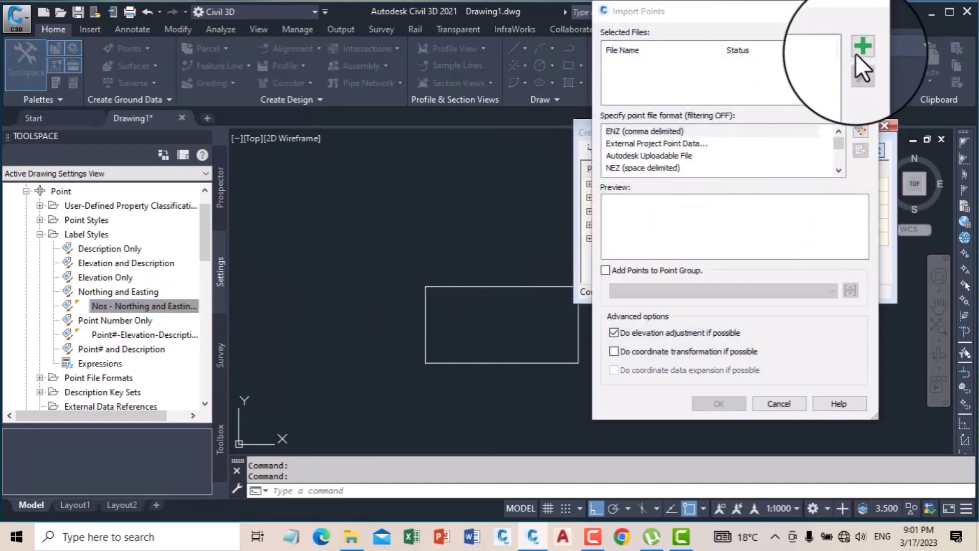
double_click(624, 102)
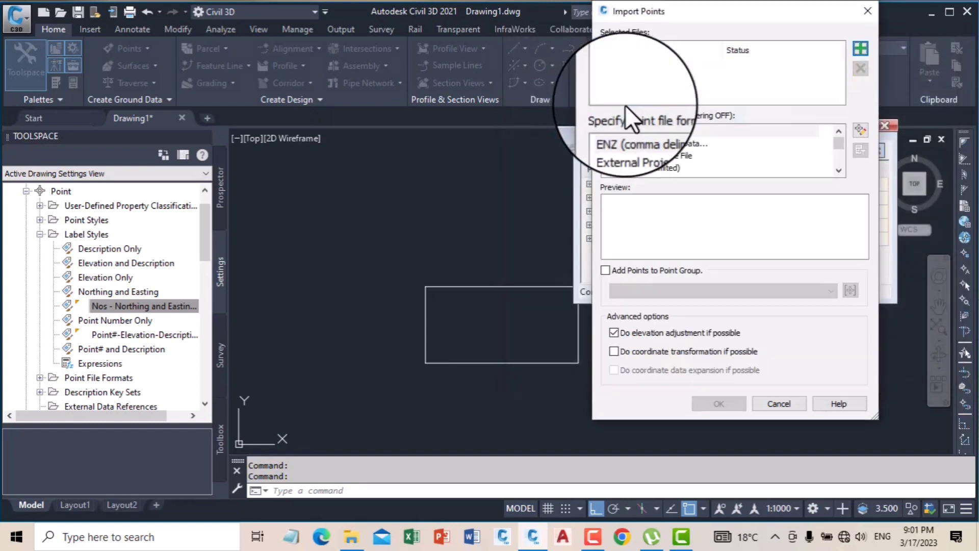
left_click(838, 169)
left_click(839, 169)
left_click(839, 169)
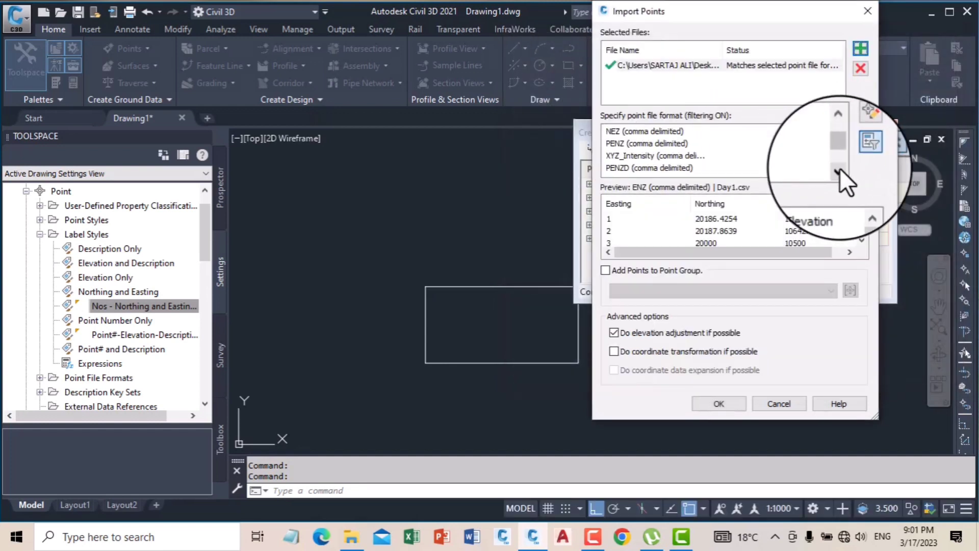
left_click(629, 168)
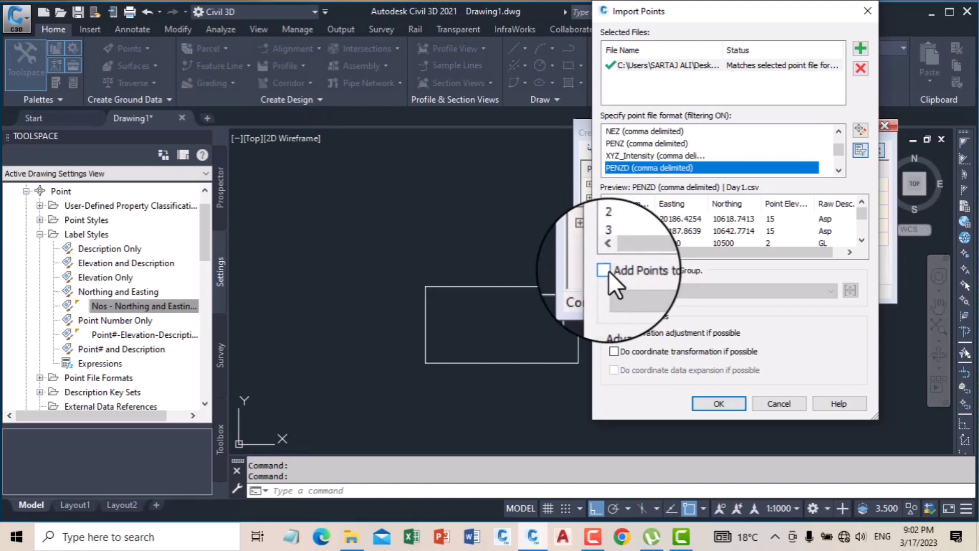
left_click(605, 271)
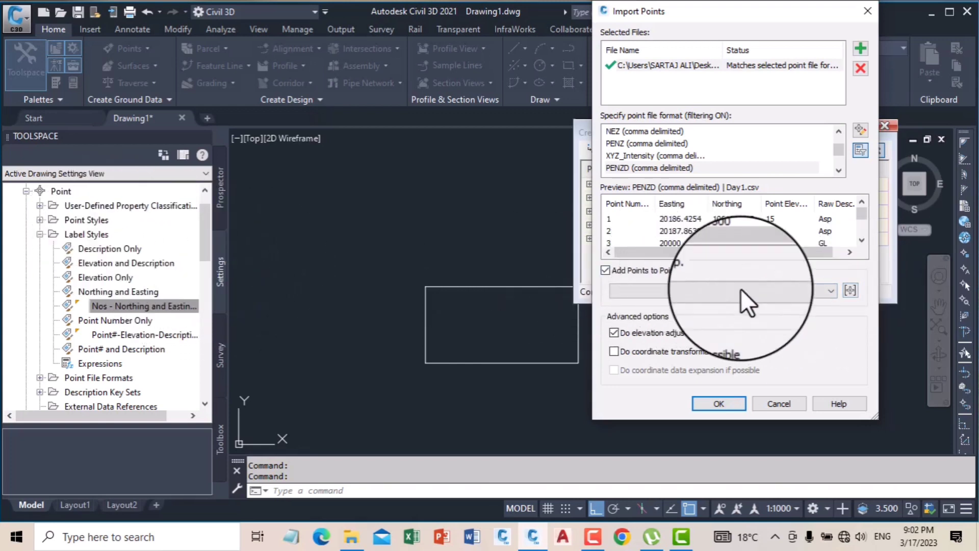
left_click(847, 290)
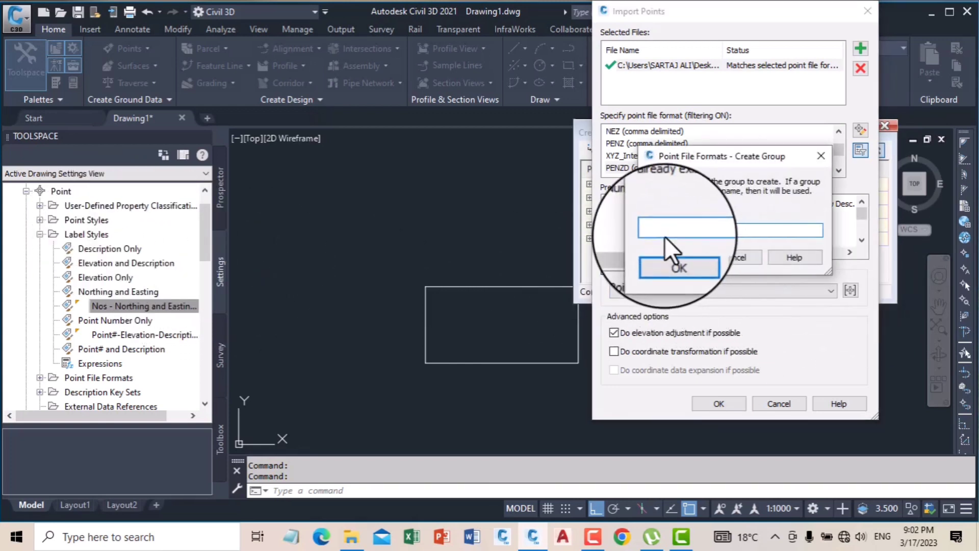
left_click(819, 155)
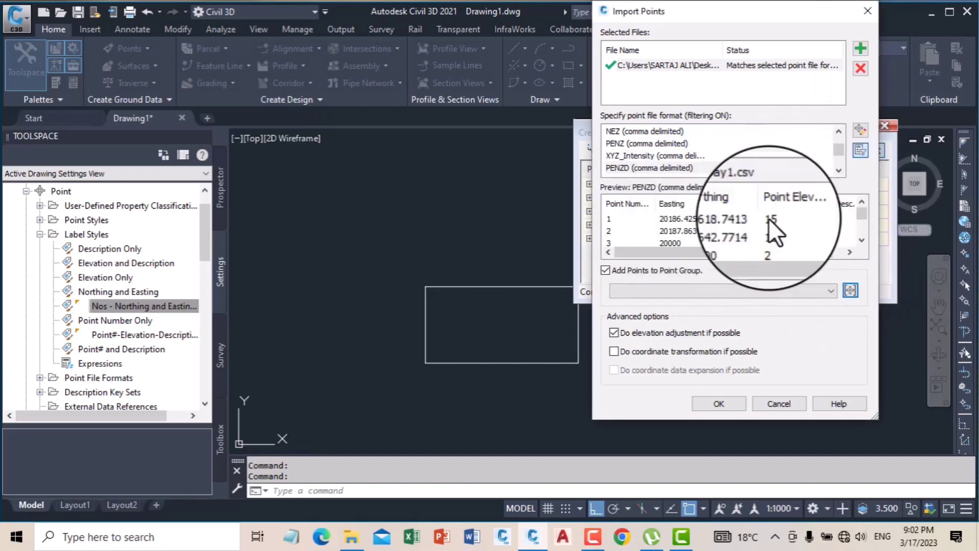
left_click(605, 270)
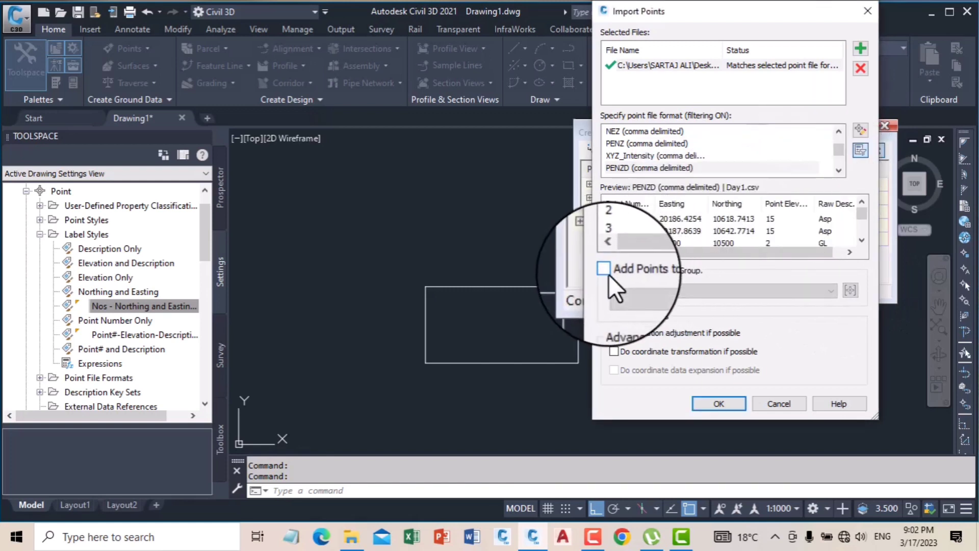
Import the Day1 points into the drawing, check their labels, and close the point creation tools
left_click(724, 402)
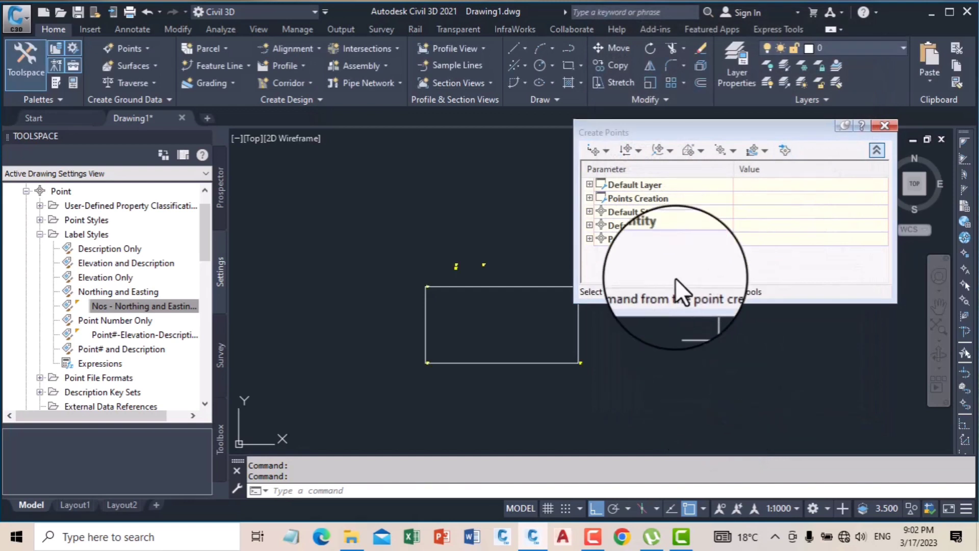
scroll(510, 316, "up", 5)
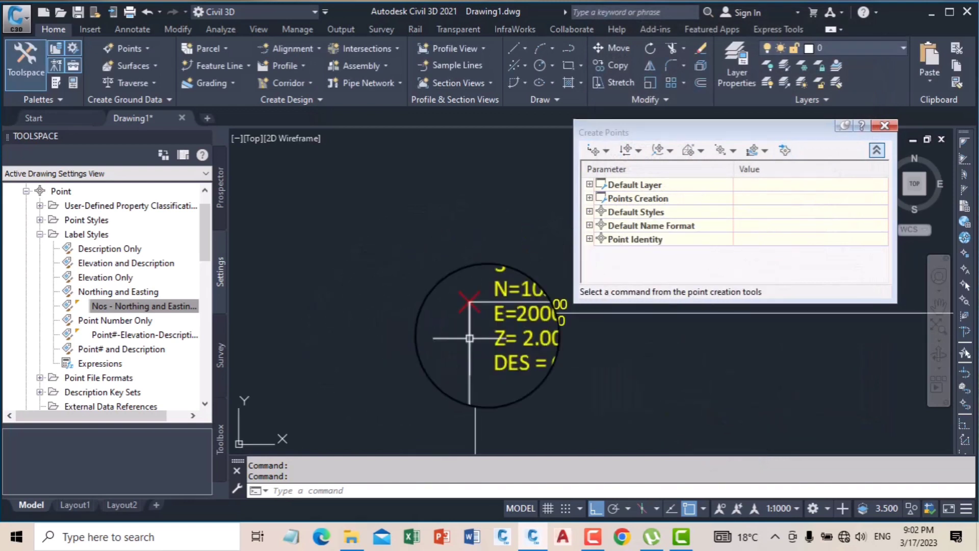
scroll(512, 330, "down", 6)
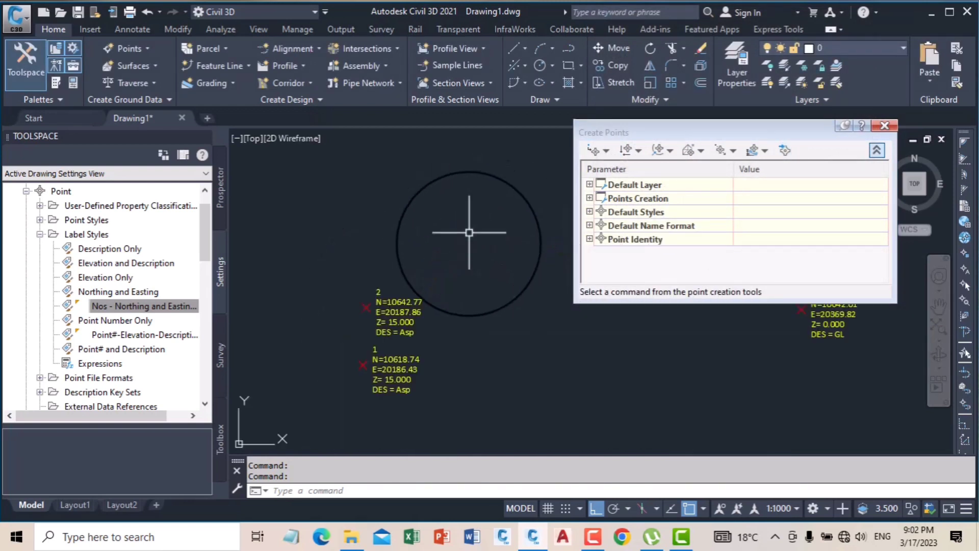
scroll(436, 255, "down", 3)
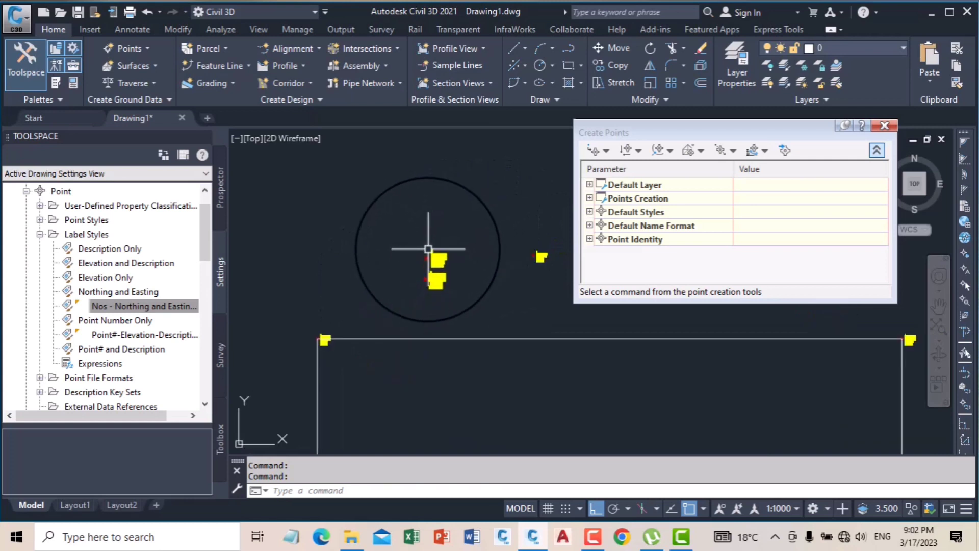
left_click(884, 126)
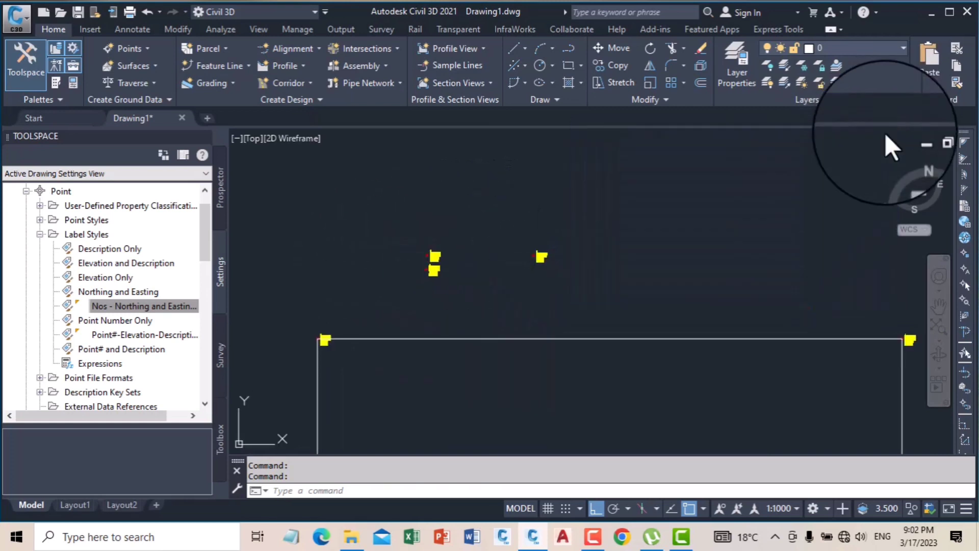
scroll(661, 236, "down", 6)
scroll(615, 246, "up", 4)
right_click(166, 305)
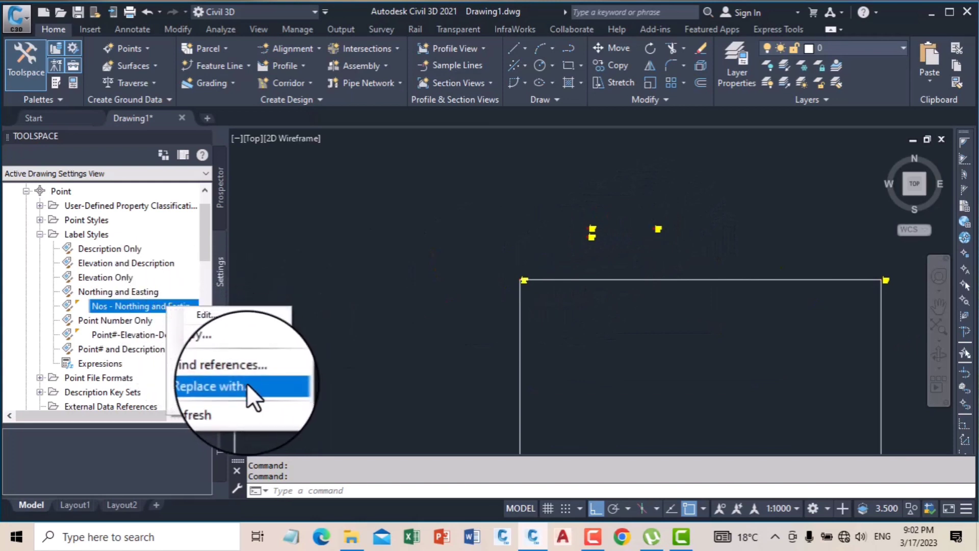
left_click(290, 216)
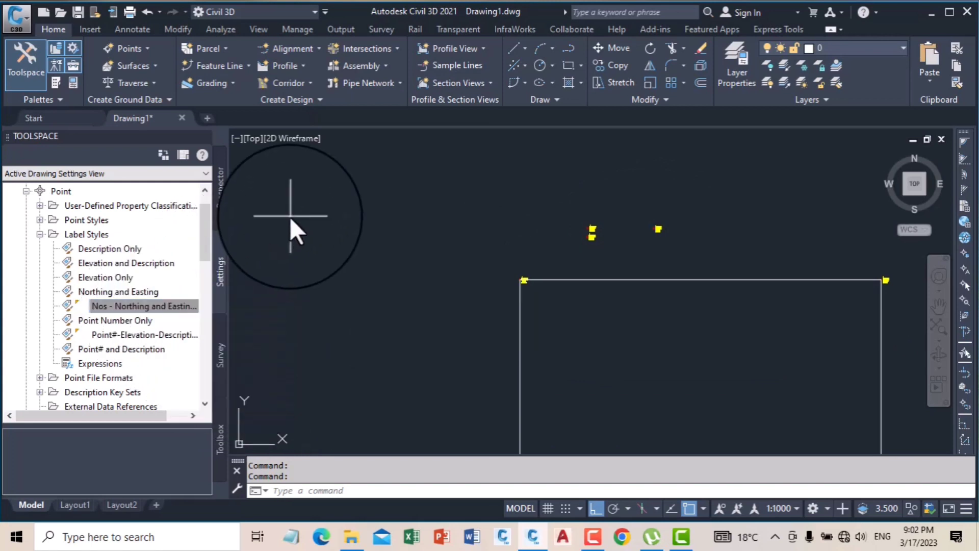
Examine the available export formats for the _All Points group, then leave the Export Points dialog without exporting
left_click(220, 194)
right_click(141, 236)
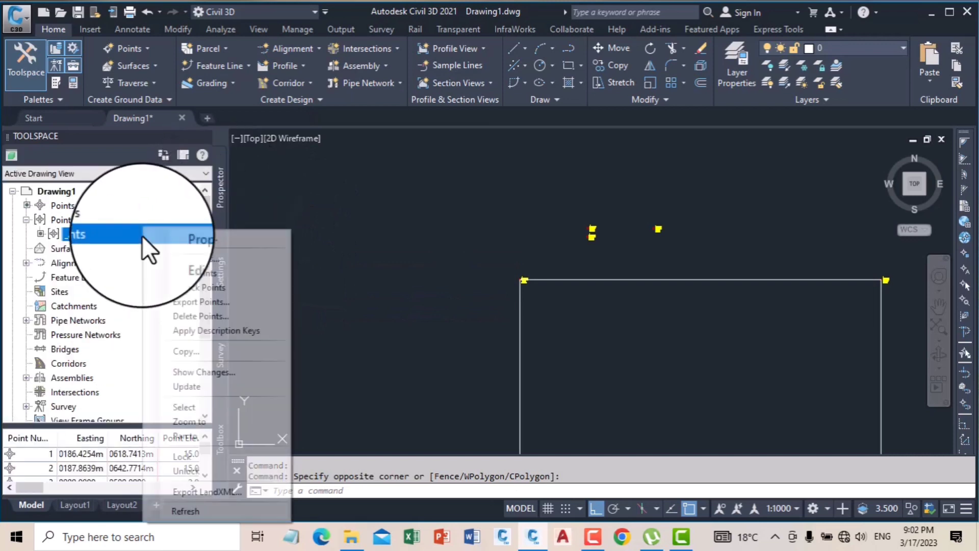
left_click(208, 299)
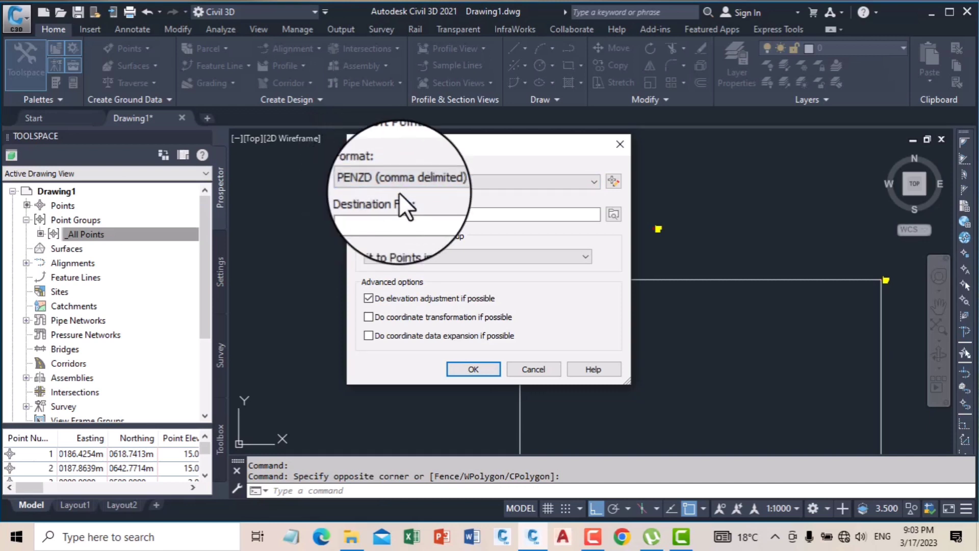
left_click(452, 182)
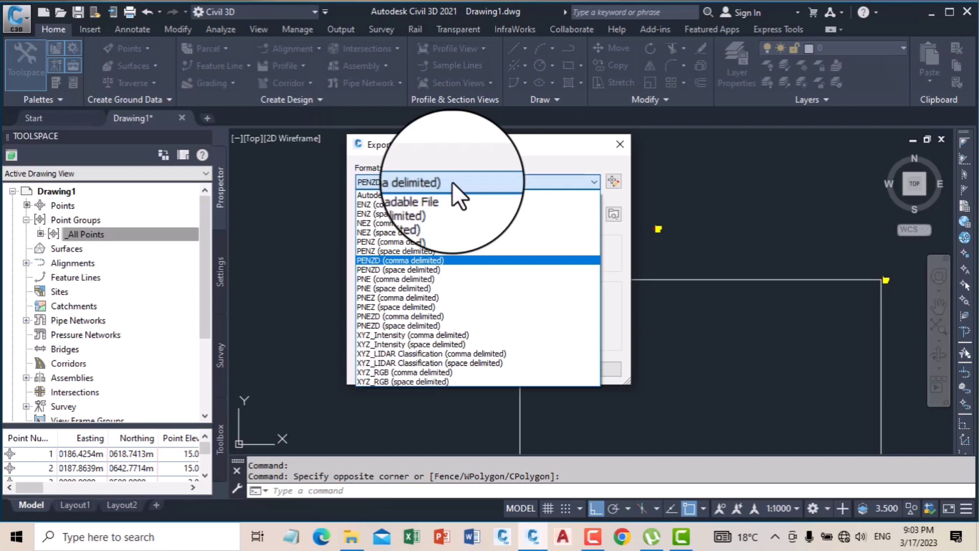
left_click(451, 182)
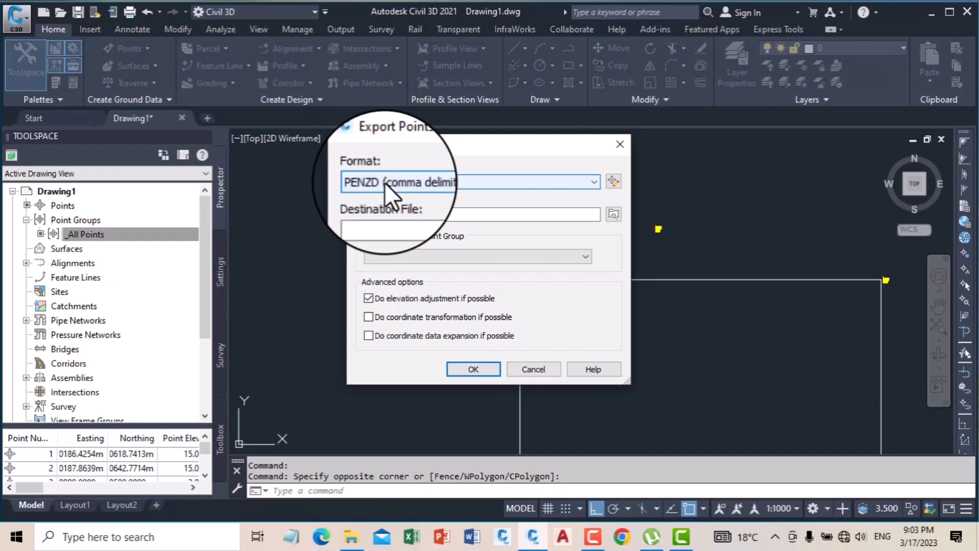
left_click(623, 148)
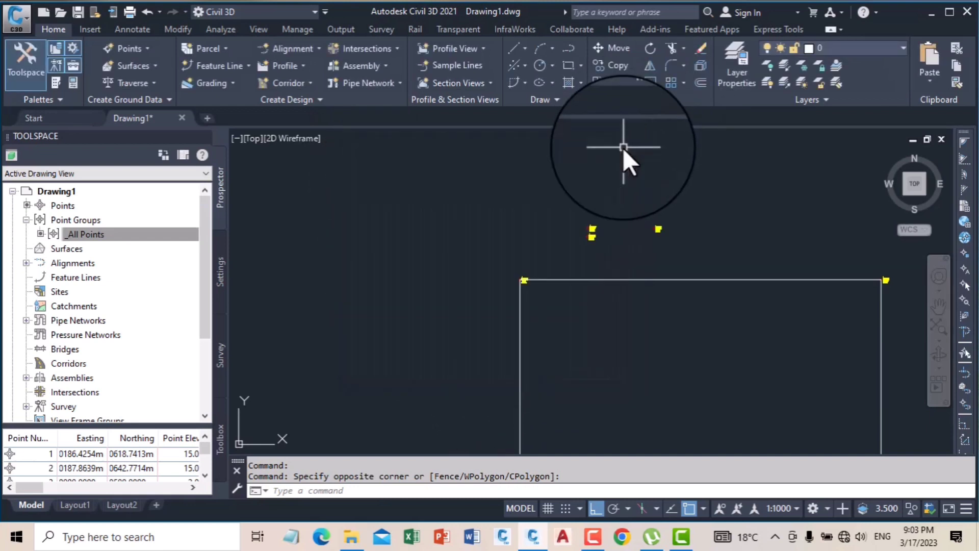
scroll(602, 245, "down", 4)
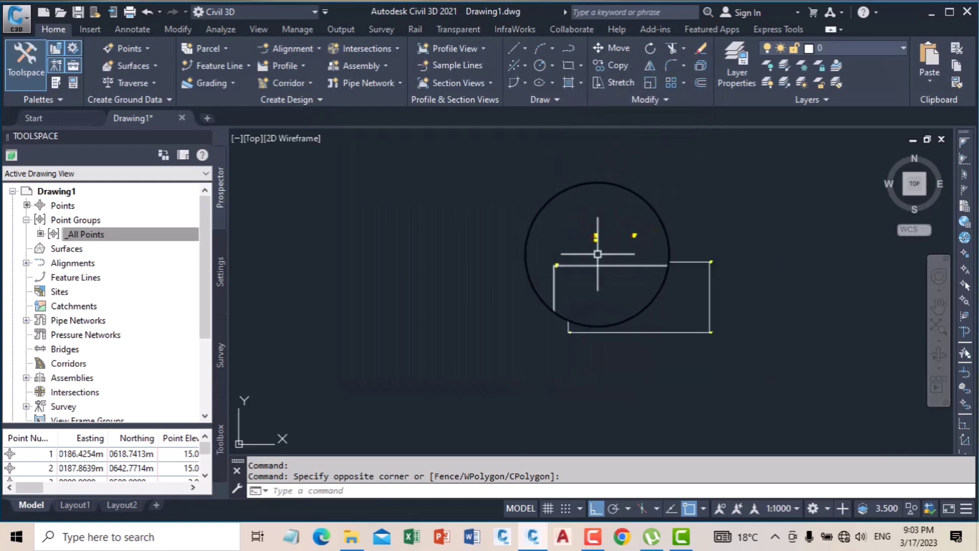
middle_click_drag(637, 271, 564, 280)
scroll(563, 281, "up", 4)
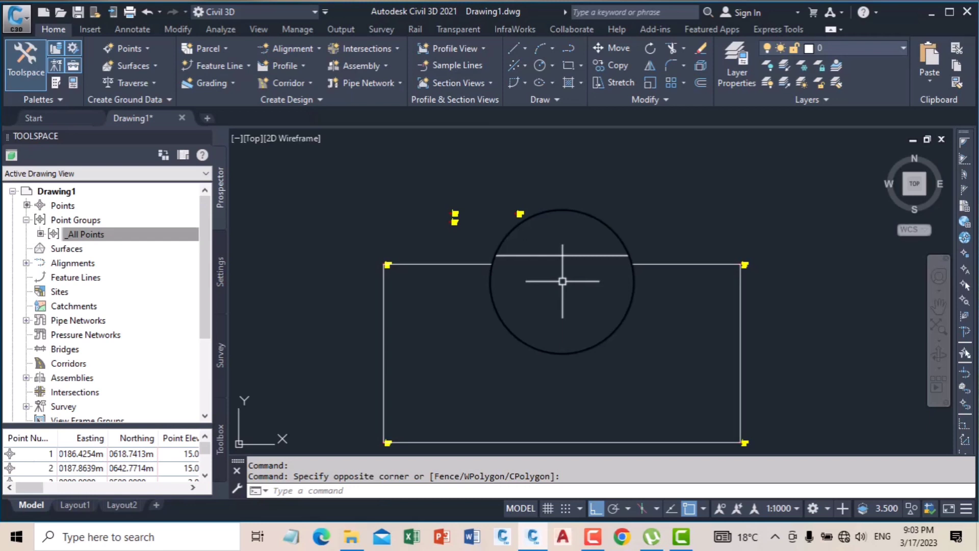
Examine the point creation methods offered in the Create Points tools, and inspect the rectangle in the drawing
left_click(132, 48)
left_click(176, 68)
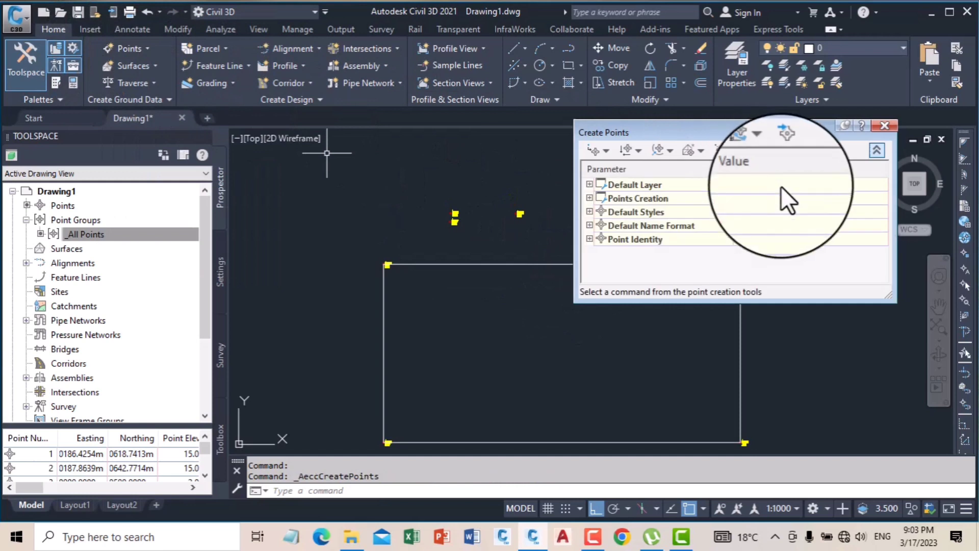
left_click(609, 149)
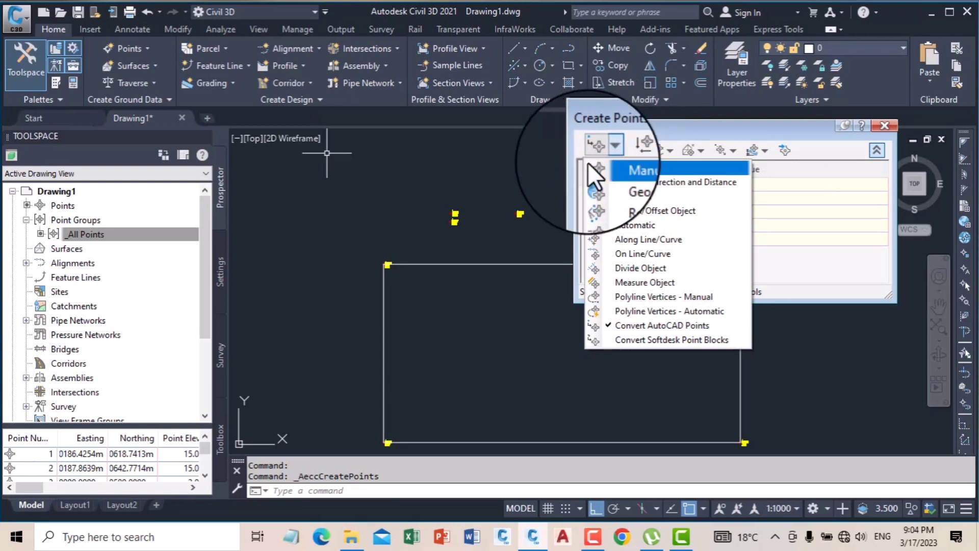
left_click(497, 163)
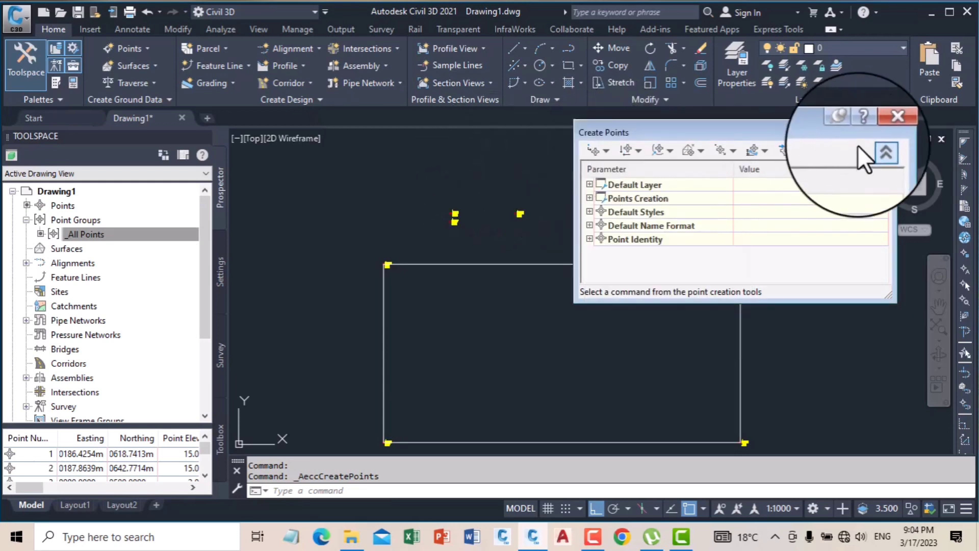
left_click(886, 125)
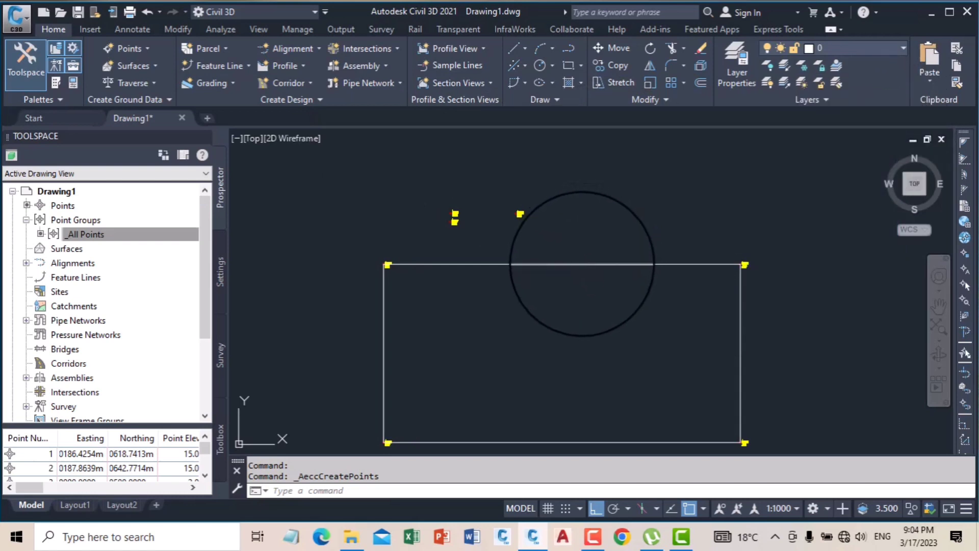
left_click(569, 253)
left_click(558, 267)
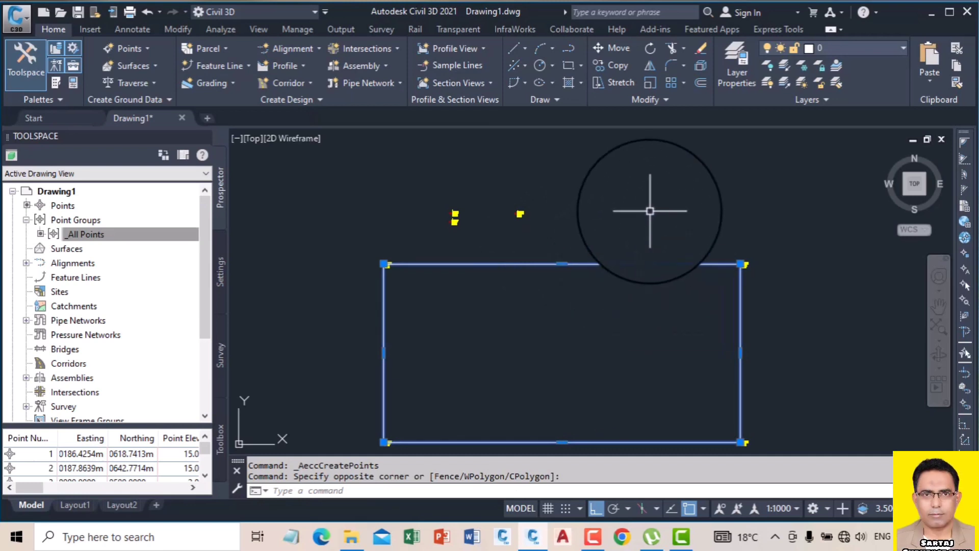
key("Escape")
key("Escape")
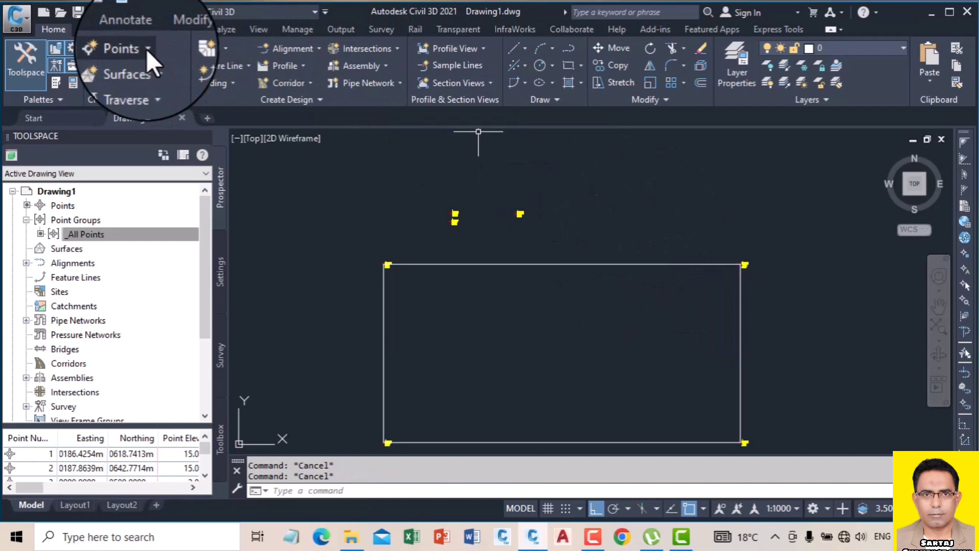
Start the Measure Object point creation command and set the default description for new points to L
left_click(146, 49)
mouse_move(191, 84)
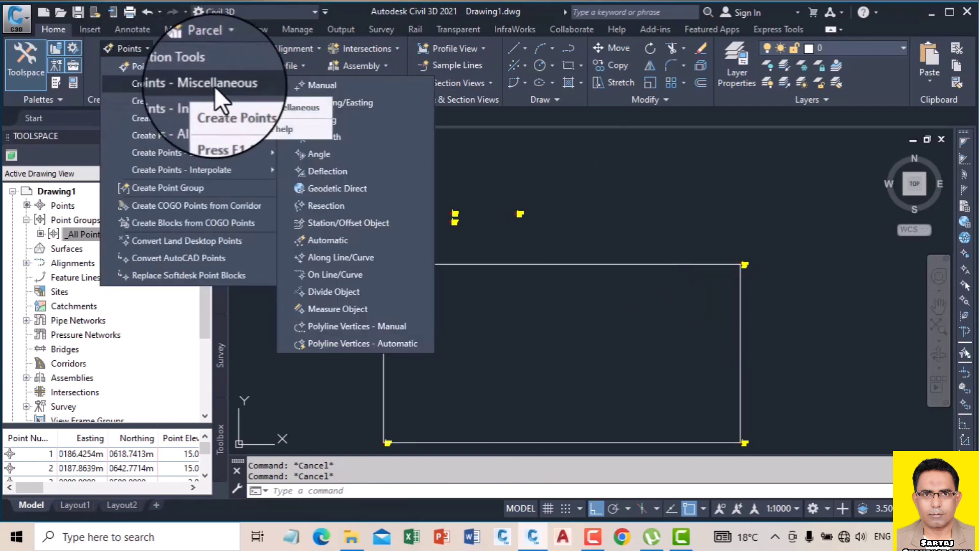
left_click(332, 309)
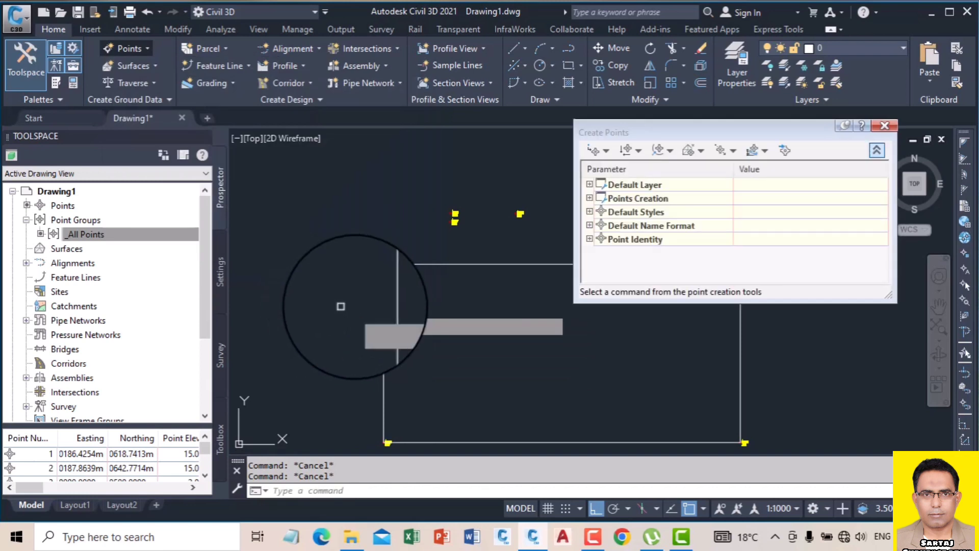
left_click(590, 198)
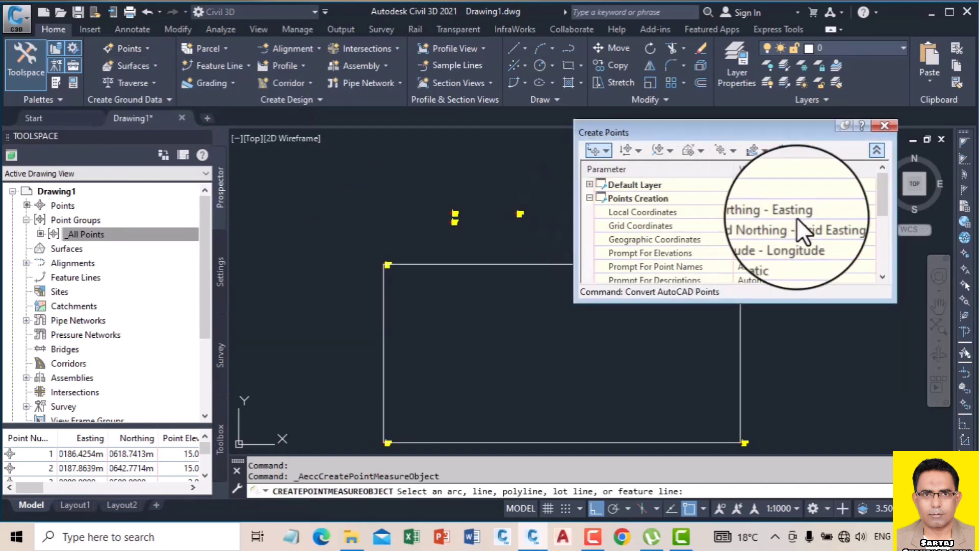
left_click(882, 276)
left_click(882, 276)
left_click(882, 276)
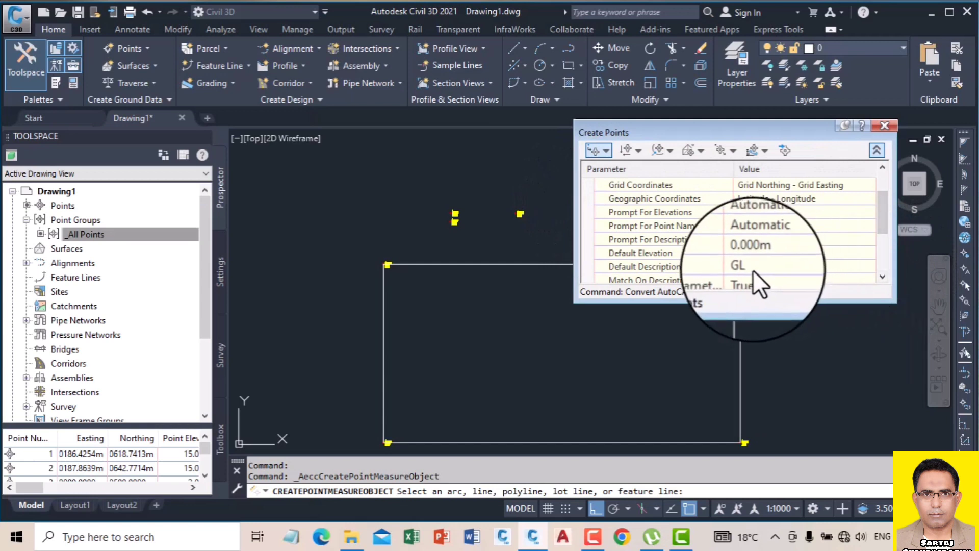
left_click(754, 267)
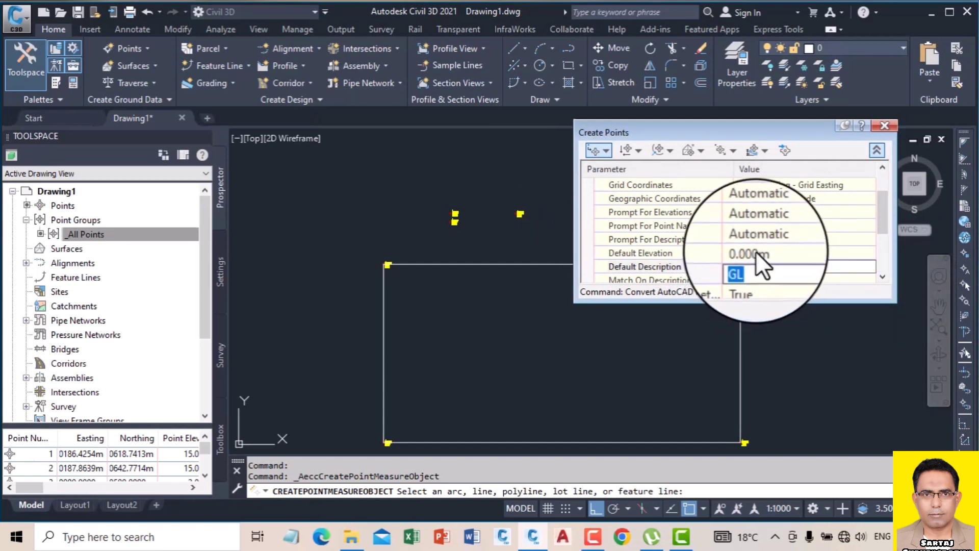
key("Return")
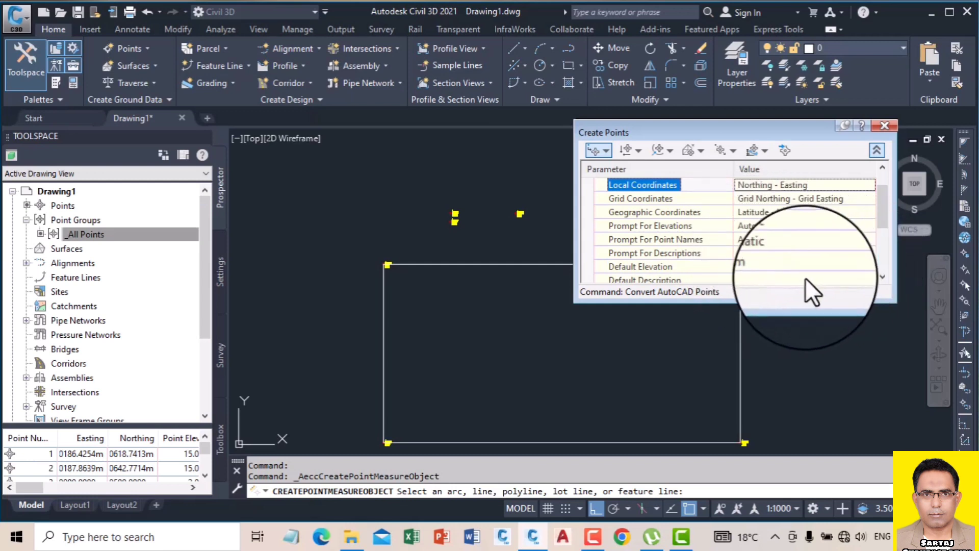
left_click(775, 277)
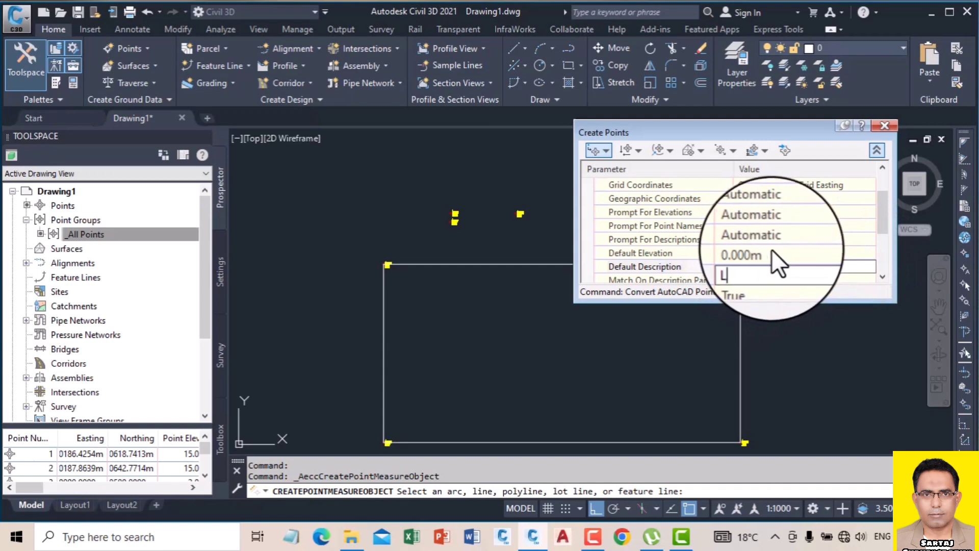
left_click(772, 253)
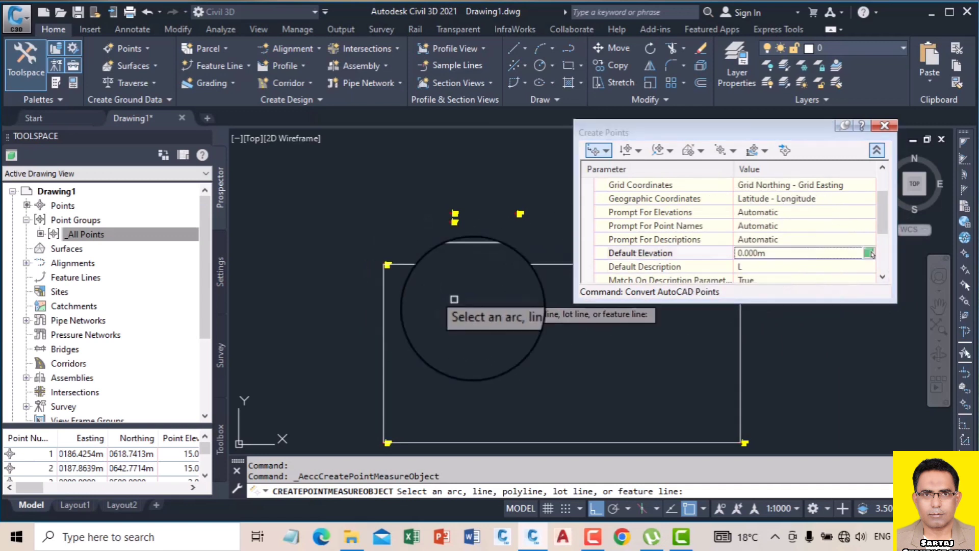
Create points along the rectangle from station 0 to 3000 with a 0 offset and a 10 m interval, and end the command
left_click(136, 49)
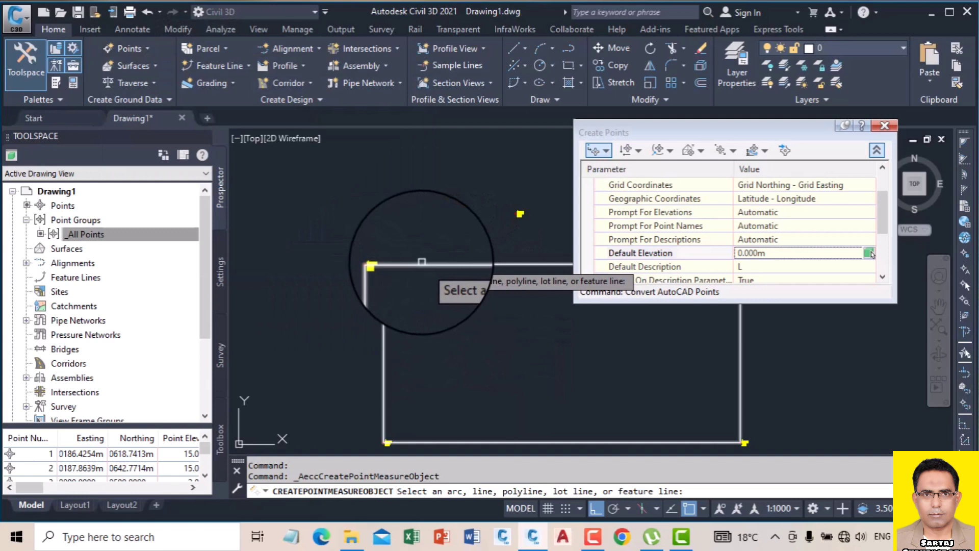
left_click(423, 263)
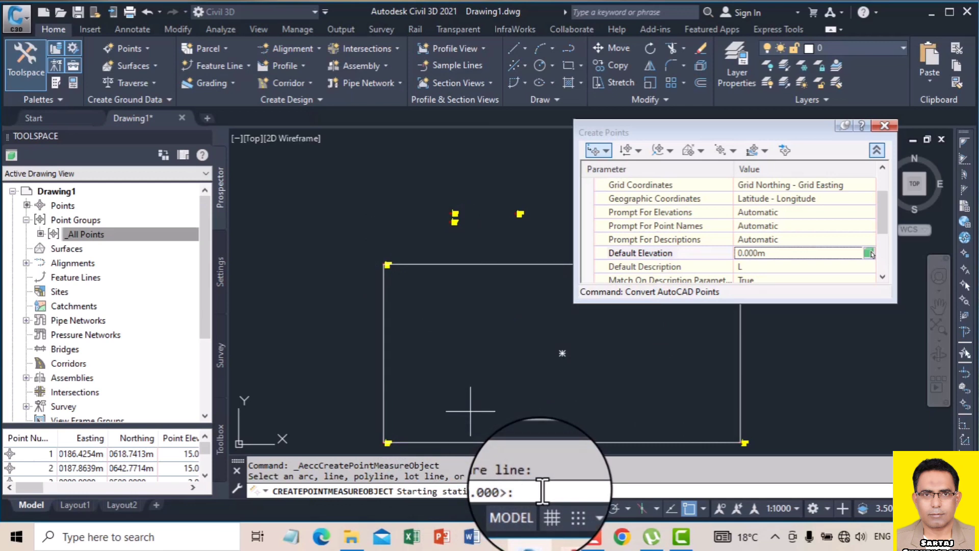
key("Return")
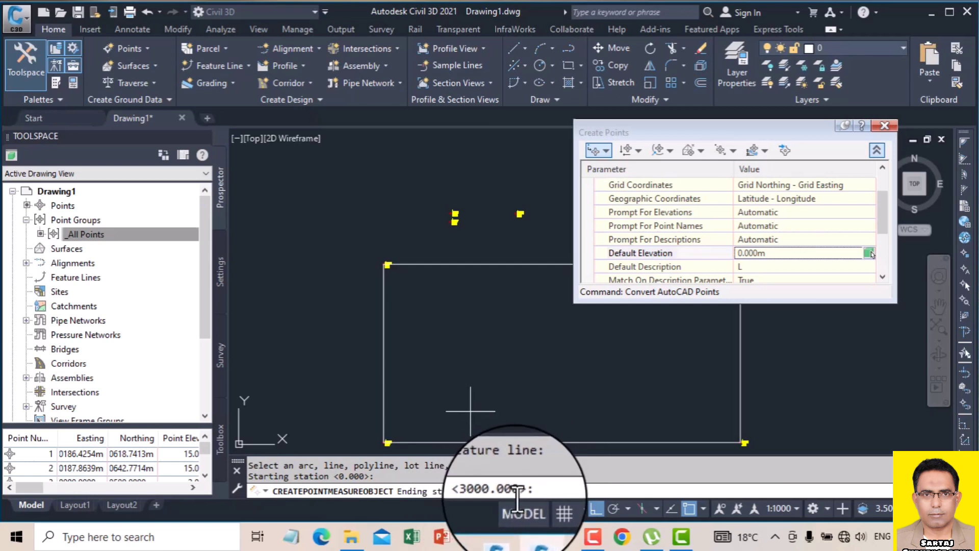
key("Return")
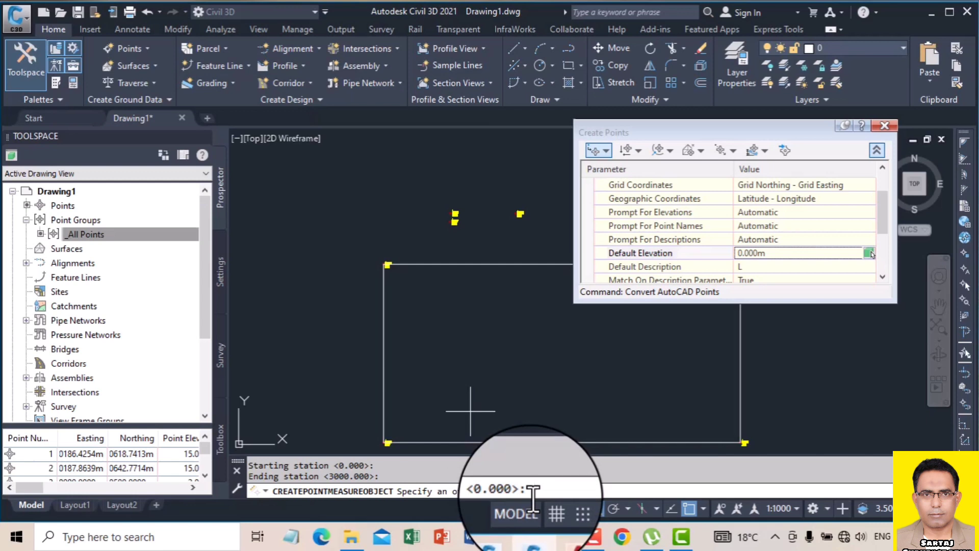
key("Return")
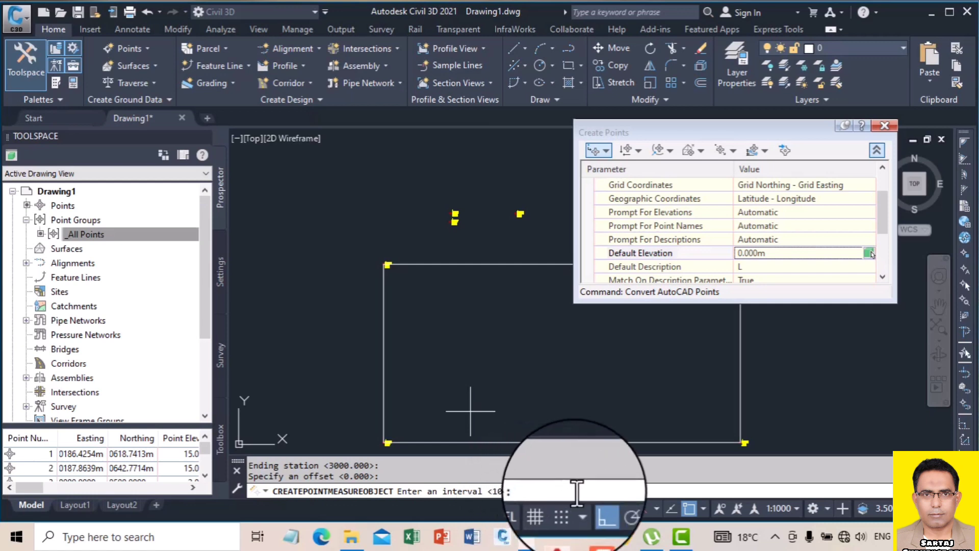
key("Return")
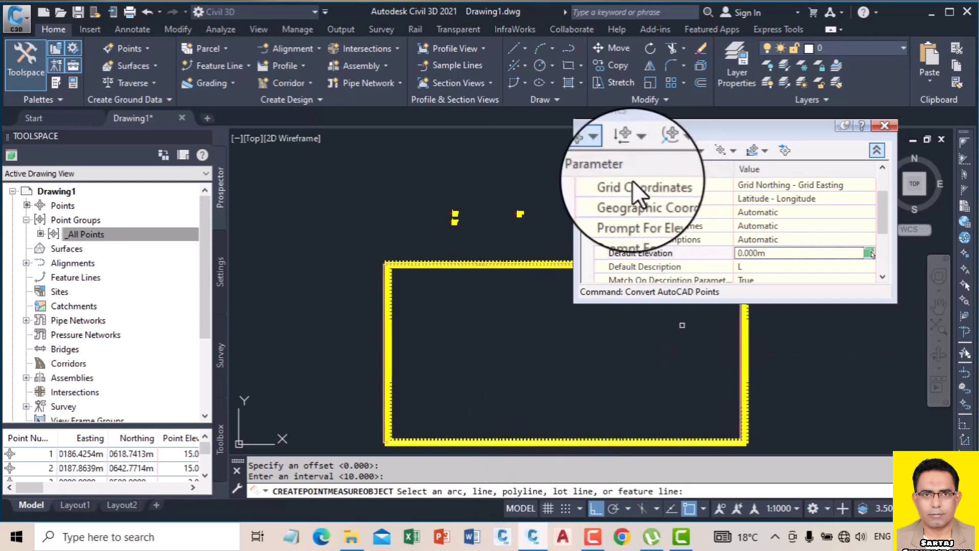
left_click(437, 263)
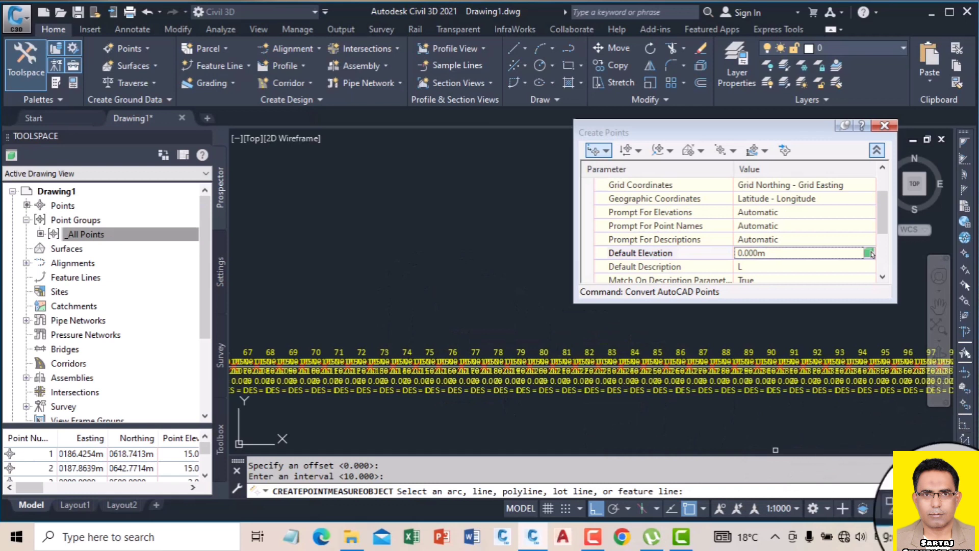
key("Escape")
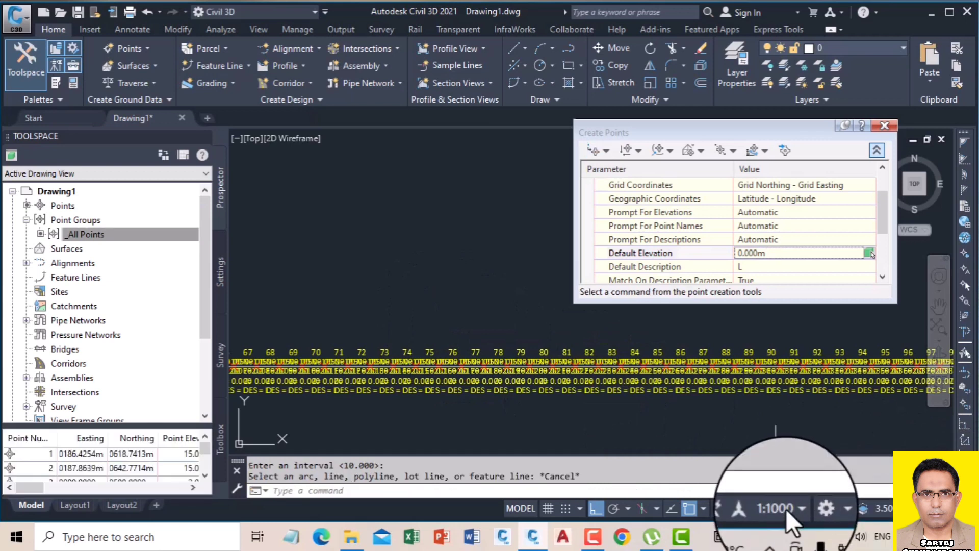
Set the annotation scale to 1:200 and check the point labels along the rectangle's edges
left_click(791, 505)
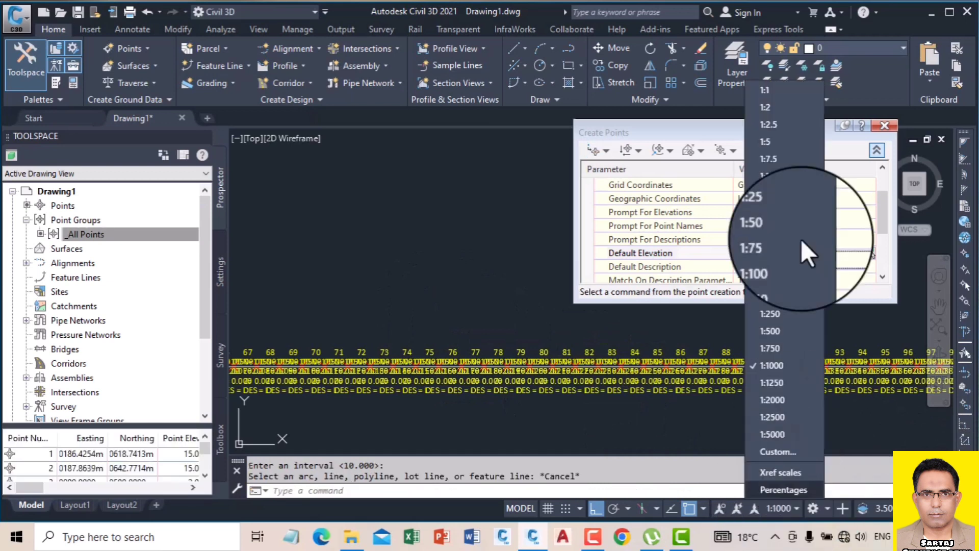
left_click(779, 297)
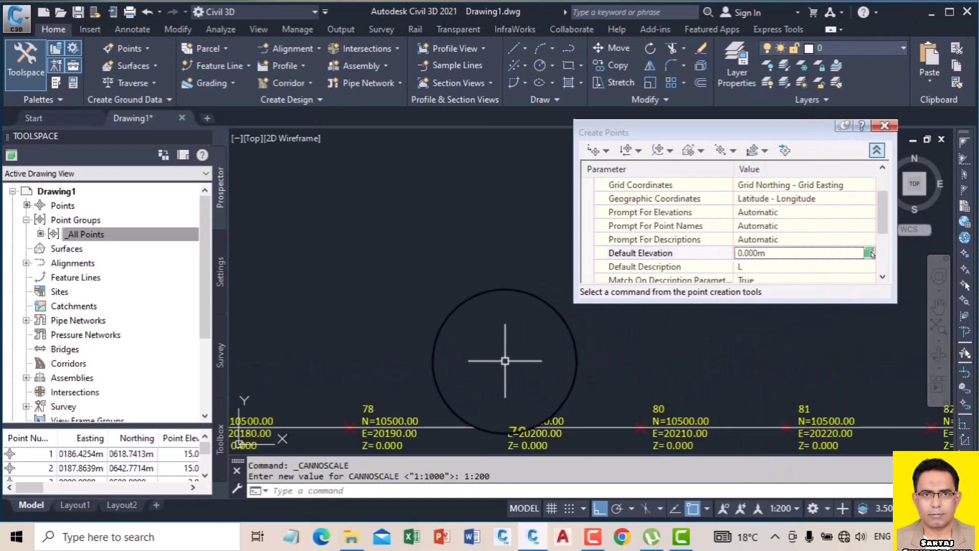
scroll(468, 352, "down", 10)
middle_click_drag(490, 393, 459, 296)
scroll(431, 336, "up", 8)
middle_click_drag(390, 439, 453, 335)
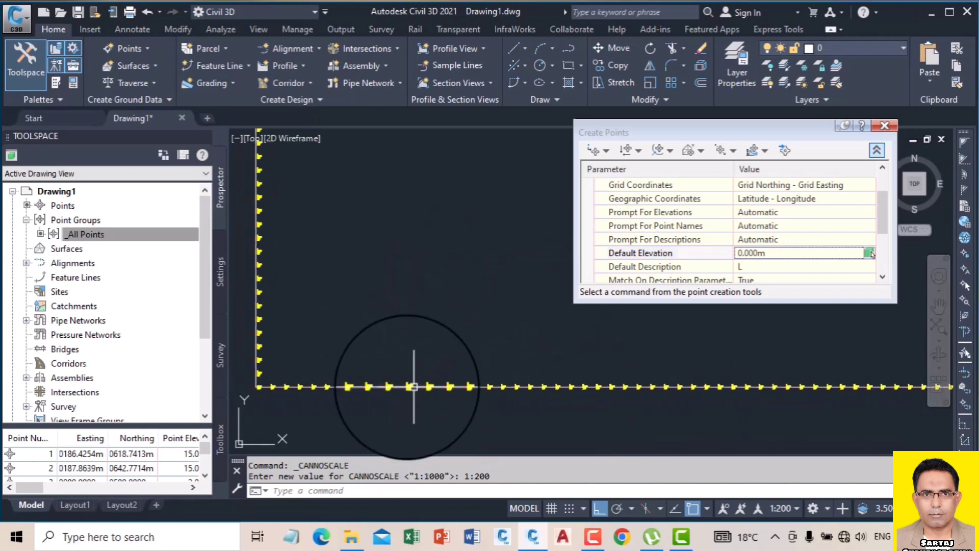
scroll(411, 389, "up", 3)
Export the _All Points group in PENZD (comma delimited) format to Day2.csv in the Test folder
left_click(122, 233)
right_click(123, 234)
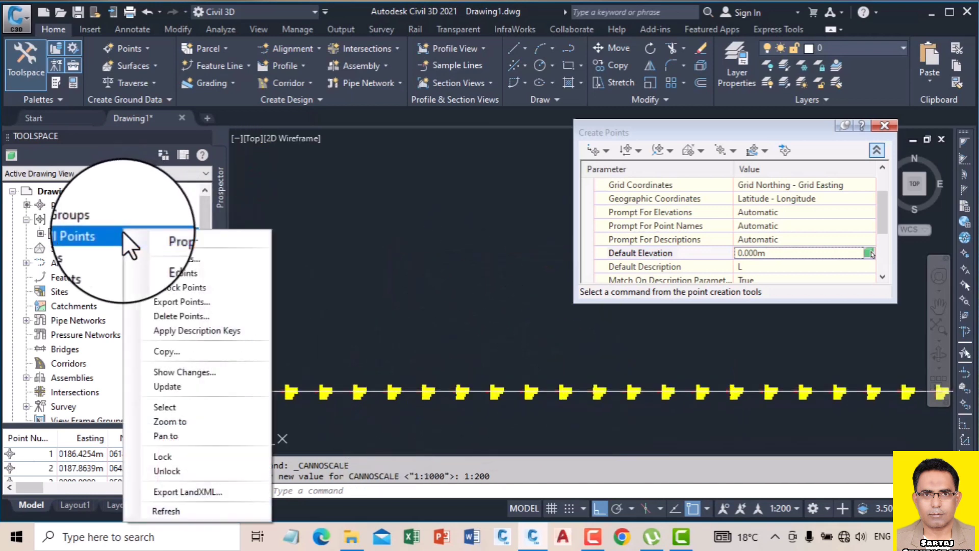
left_click(201, 302)
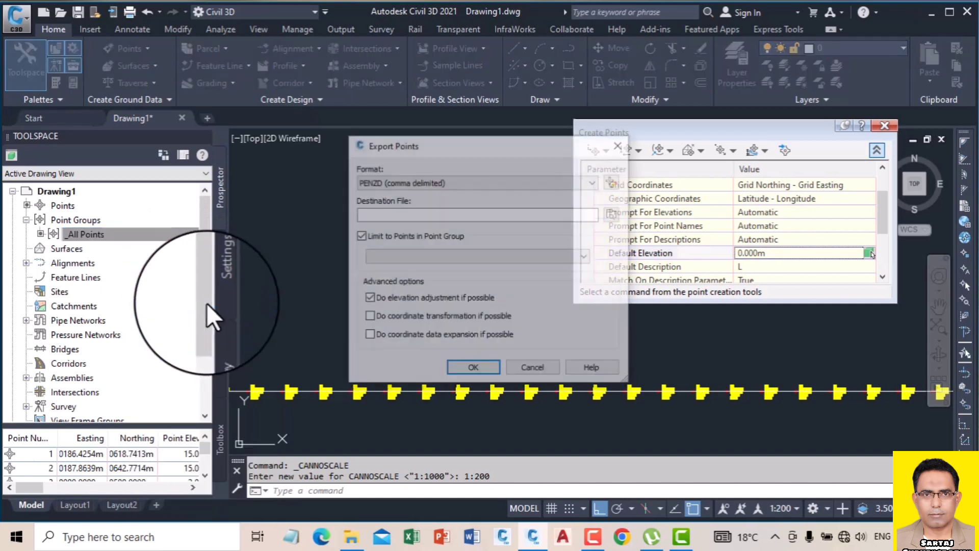
left_click(593, 538)
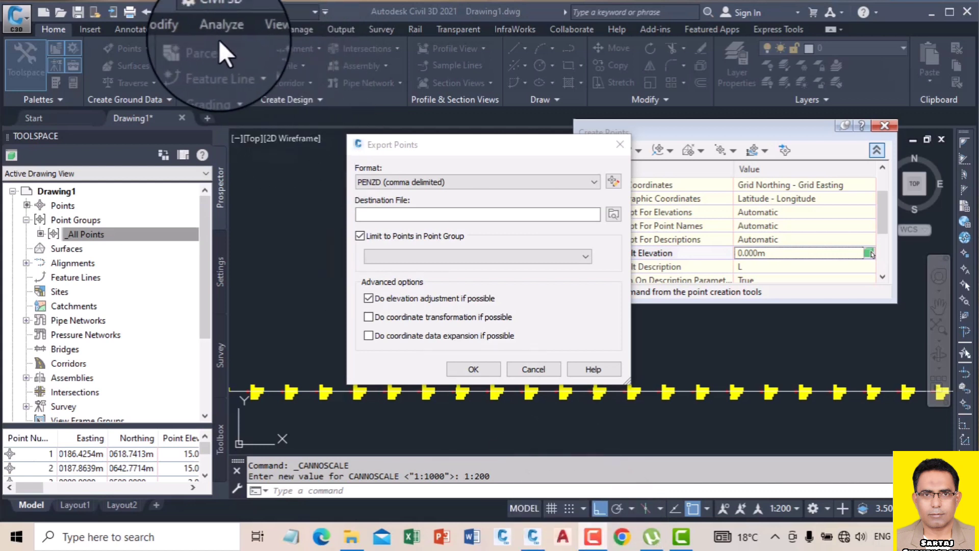
left_click(611, 214)
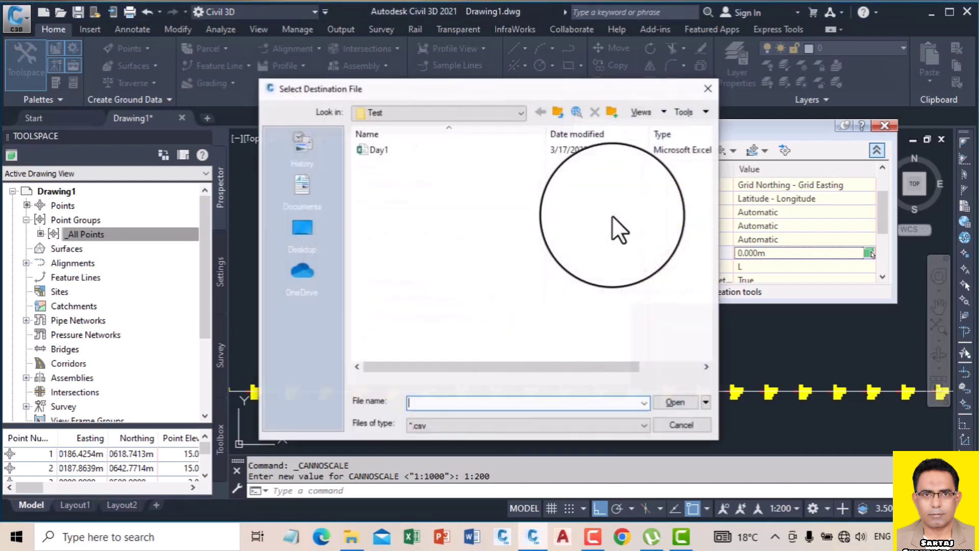
left_click(388, 155)
left_click(433, 403)
left_click(434, 403)
key("BackSpace")
type("2")
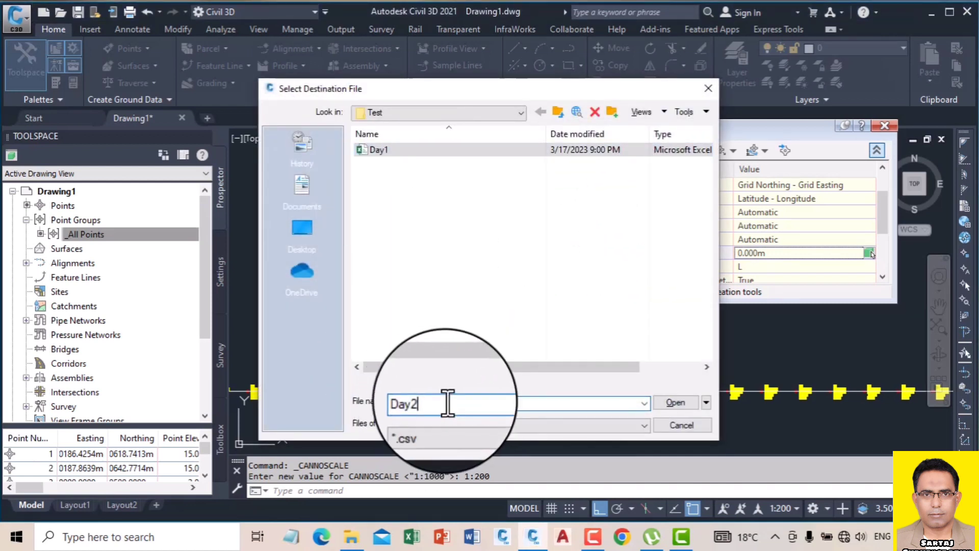
left_click(668, 401)
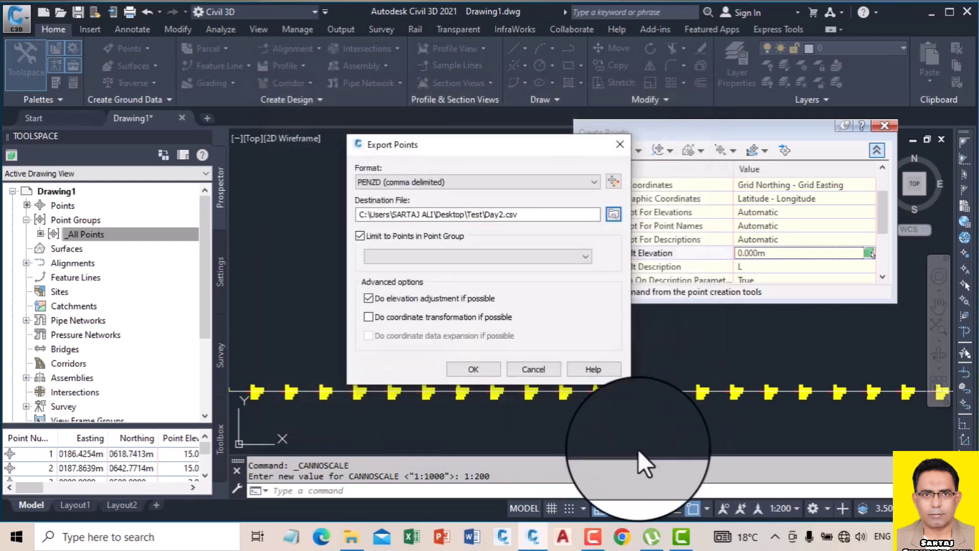
left_click(587, 531)
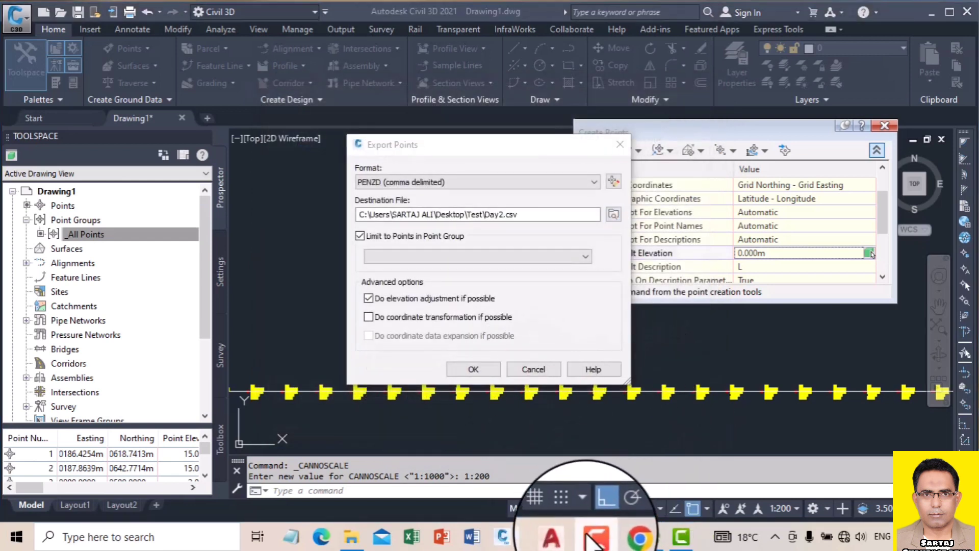
left_click(465, 368)
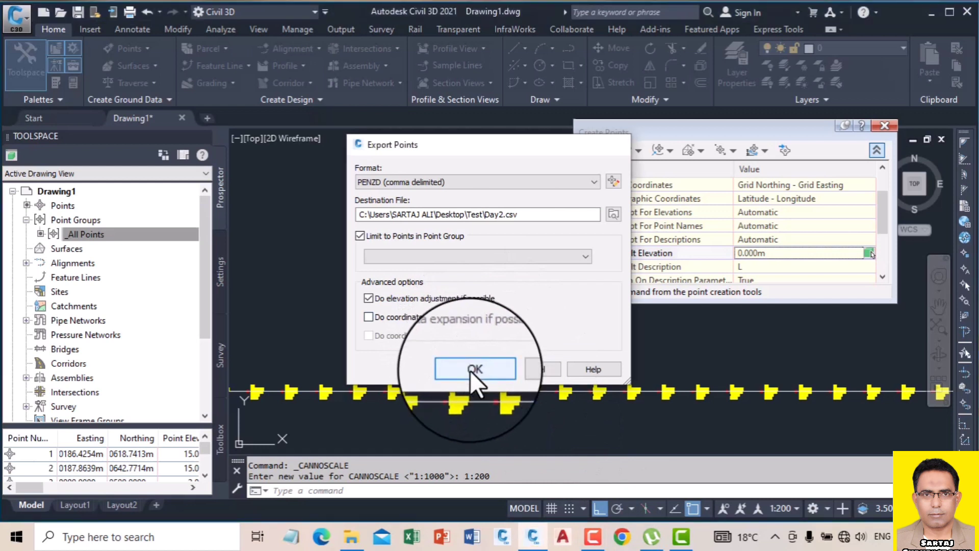
Open the exported Day2 file from the desktop's Test folder in Excel and review its point rows
left_click(931, 15)
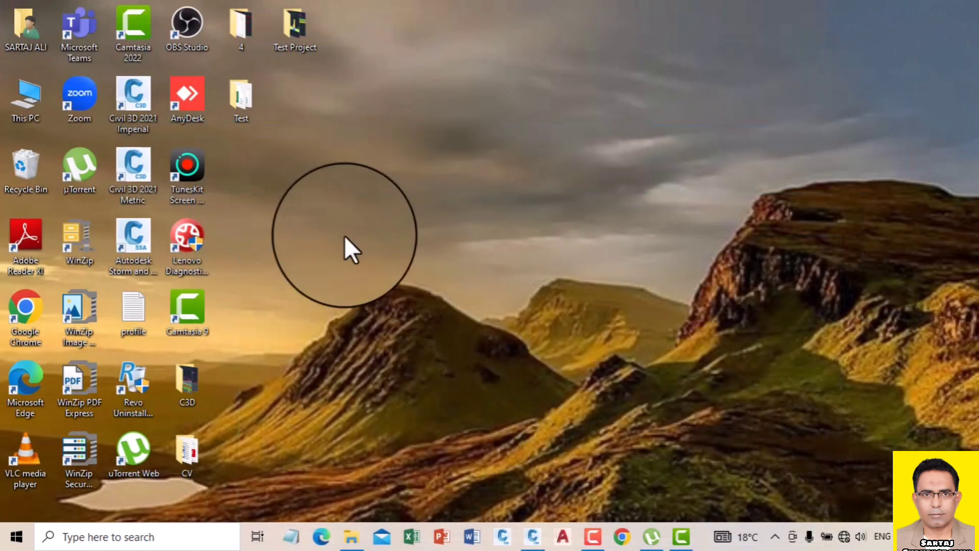
double_click(245, 102)
left_click(265, 102)
double_click(176, 116)
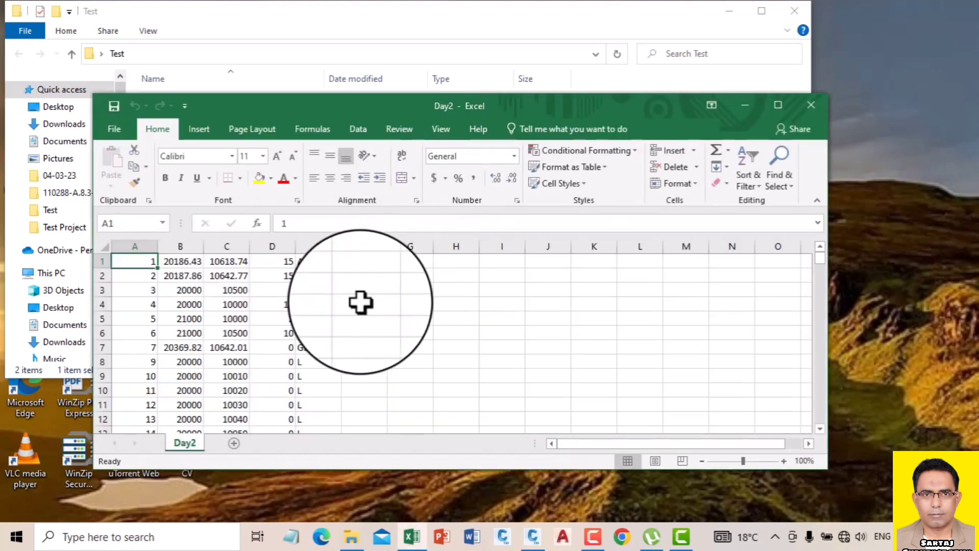
left_click(777, 105)
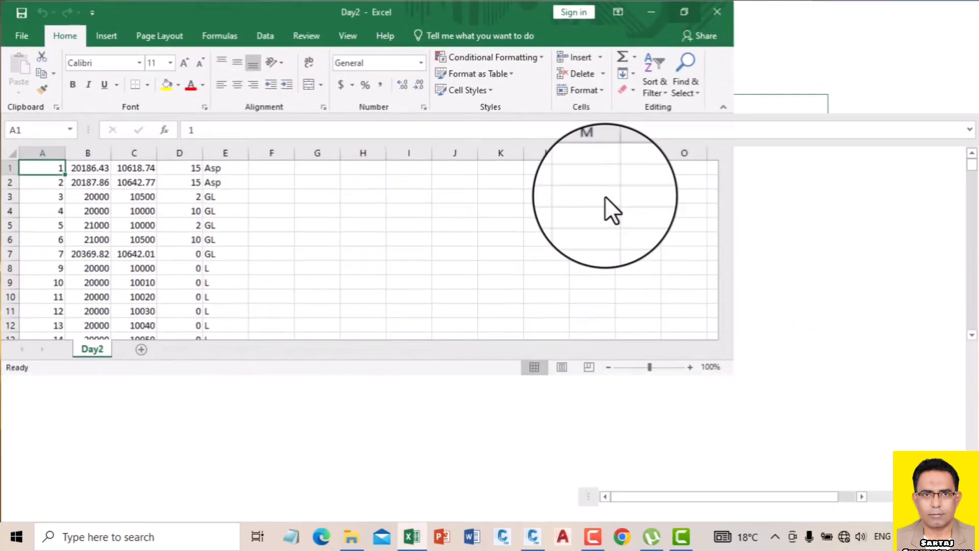
scroll(555, 224, "down", 9)
scroll(488, 250, "down", 20)
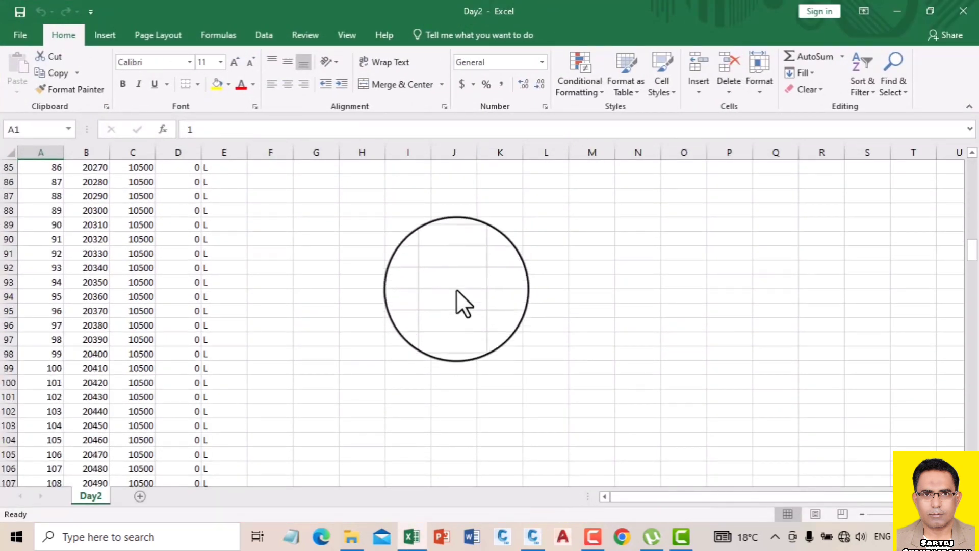
scroll(452, 294, "up", 8)
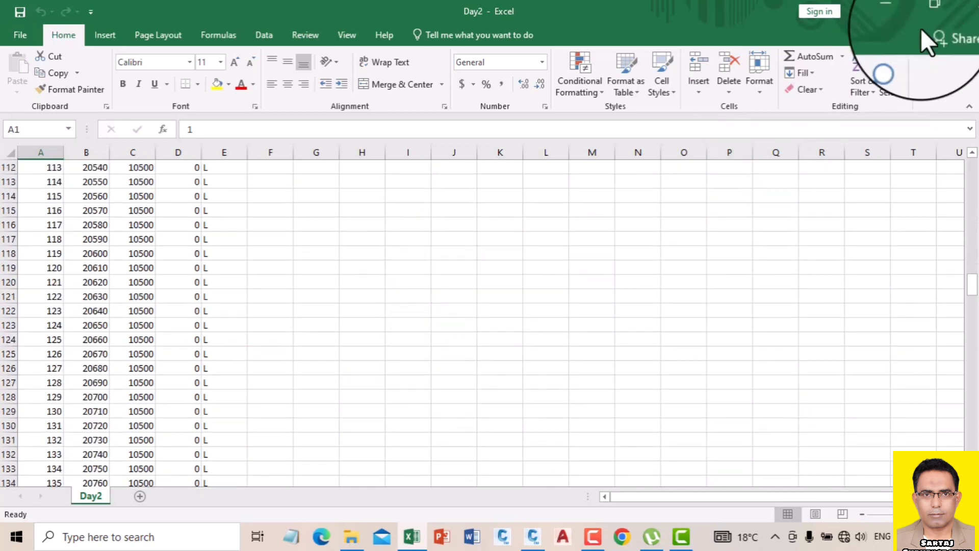
left_click(896, 11)
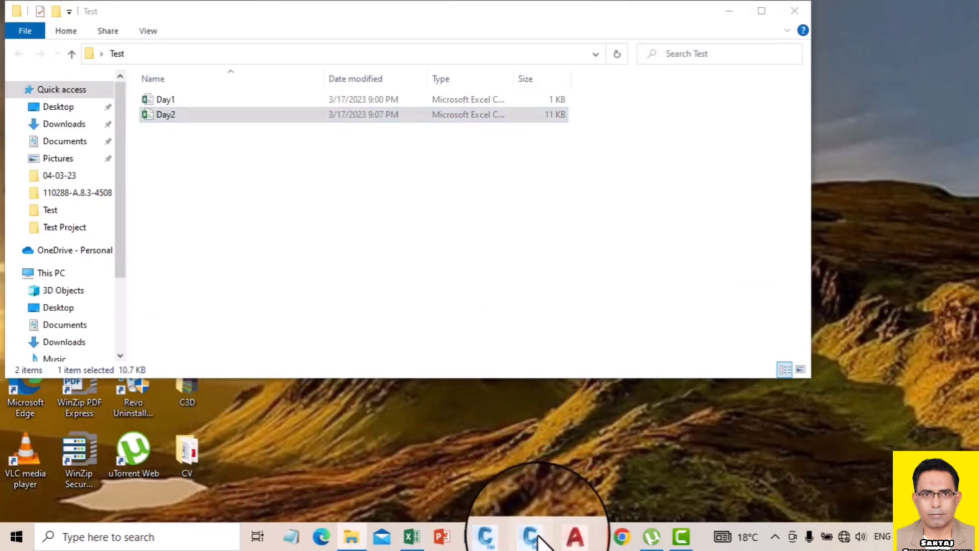
Switch back to Civil 3D and view the complete rectangle with the points along its perimeter
left_click(533, 537)
scroll(521, 255, "down", 10)
scroll(520, 290, "up", 6)
middle_click_drag(520, 289, 428, 279)
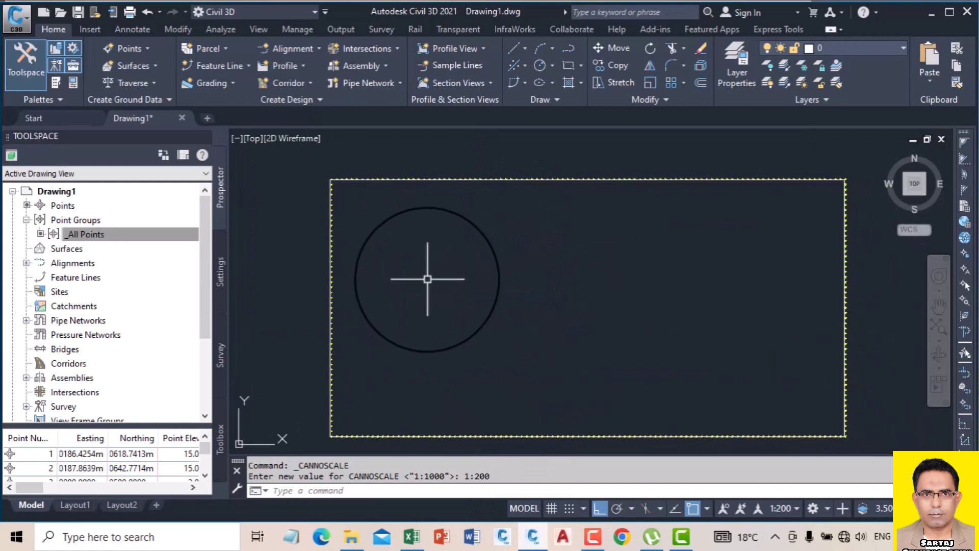